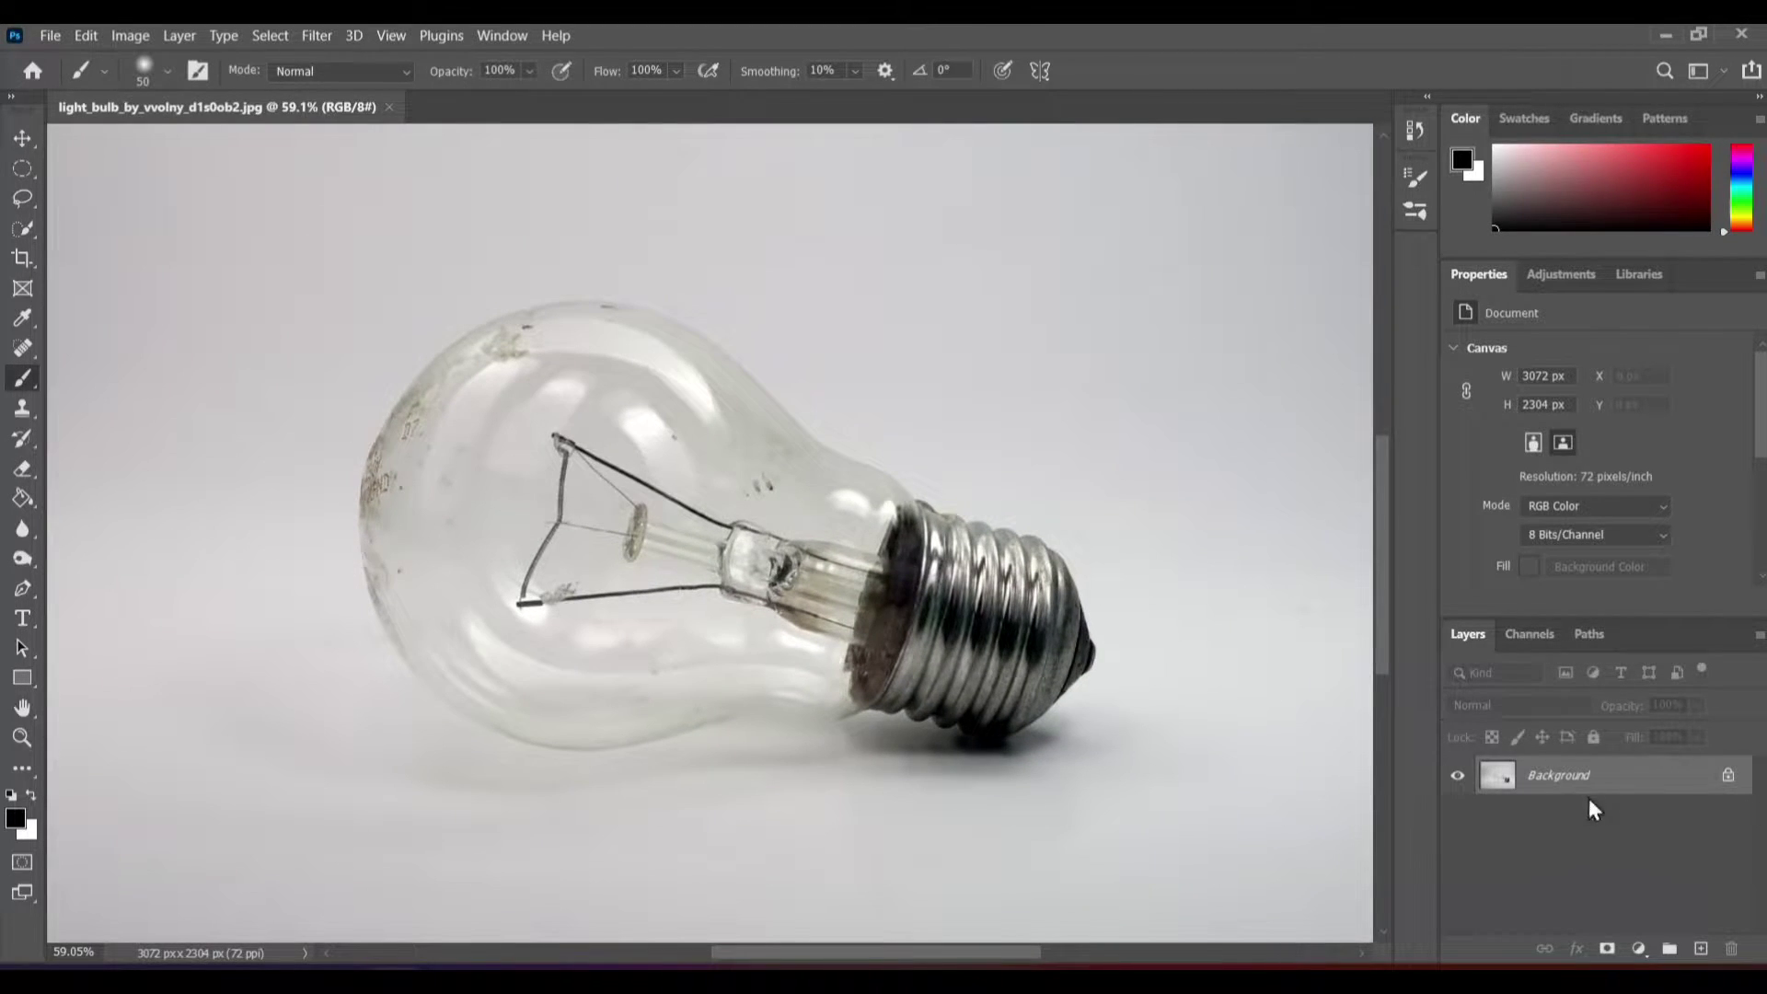
- Unlock and duplicate the Background layer, then content-aware fill the lassoed filament and deselect
left_click(1729, 779)
mouse_move(1536, 782)
left_mouse_down()
mouse_move(1541, 821)
mouse_move(1483, 769)
left_mouse_up()
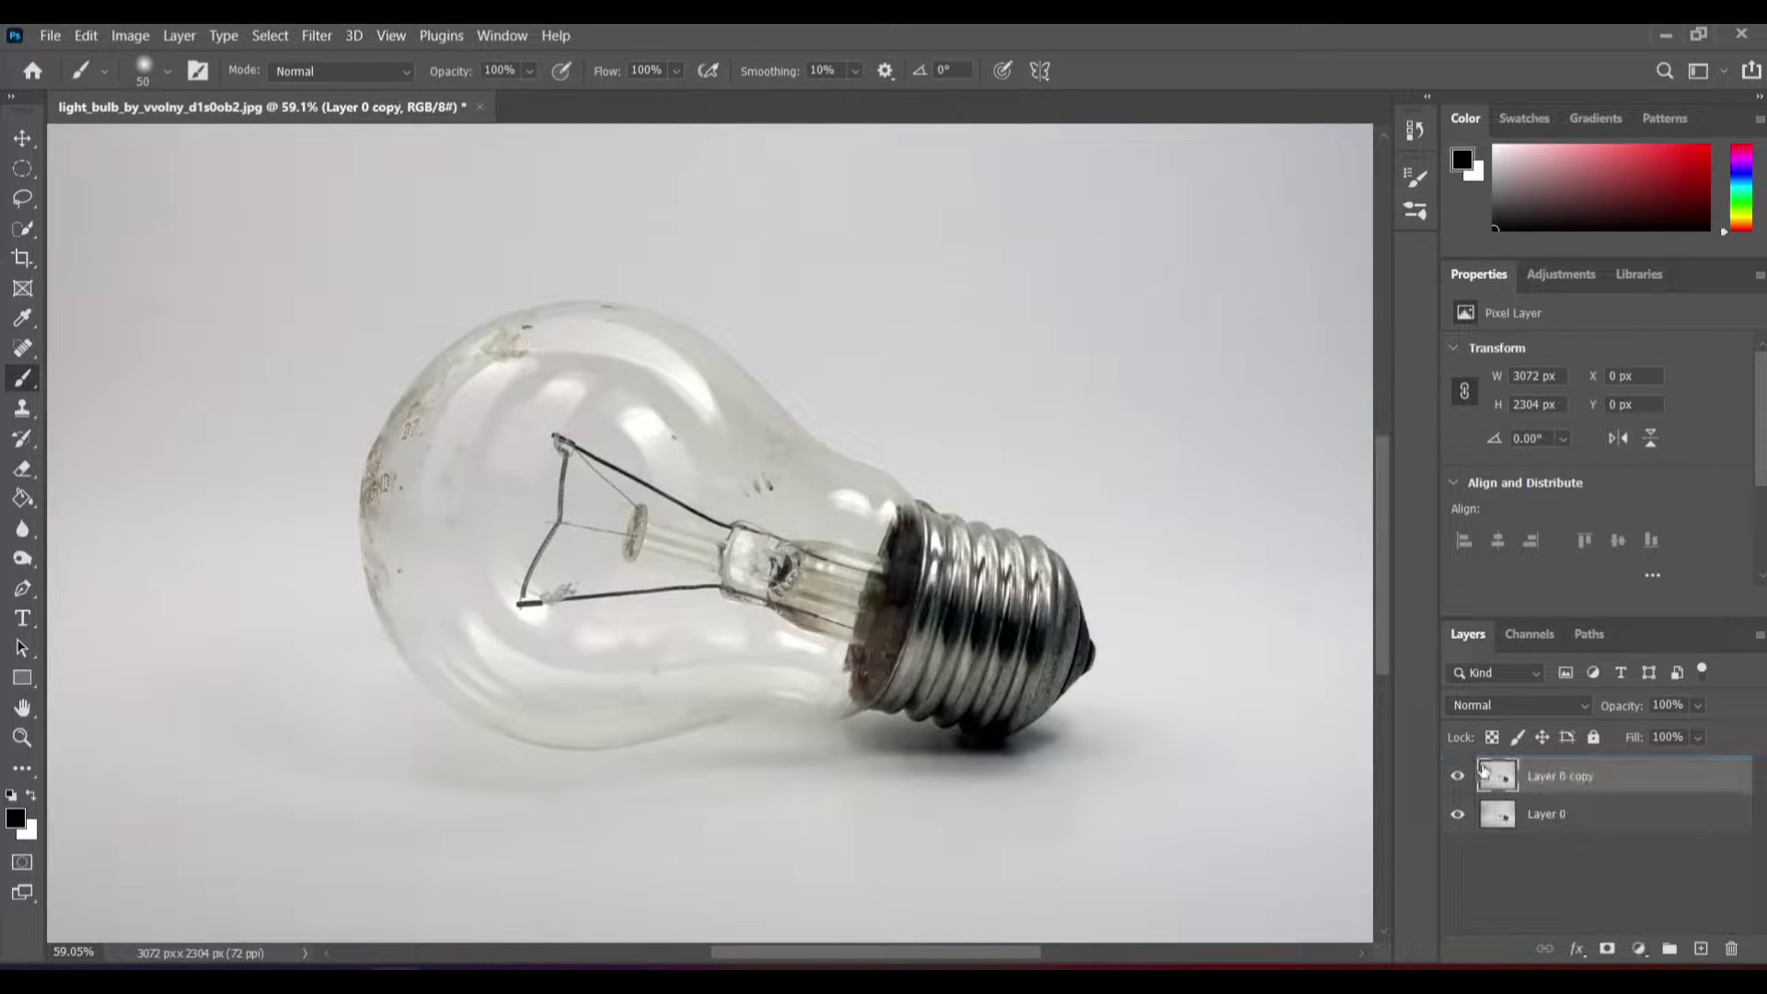
left_click(24, 198)
scroll(566, 515, "up", 4)
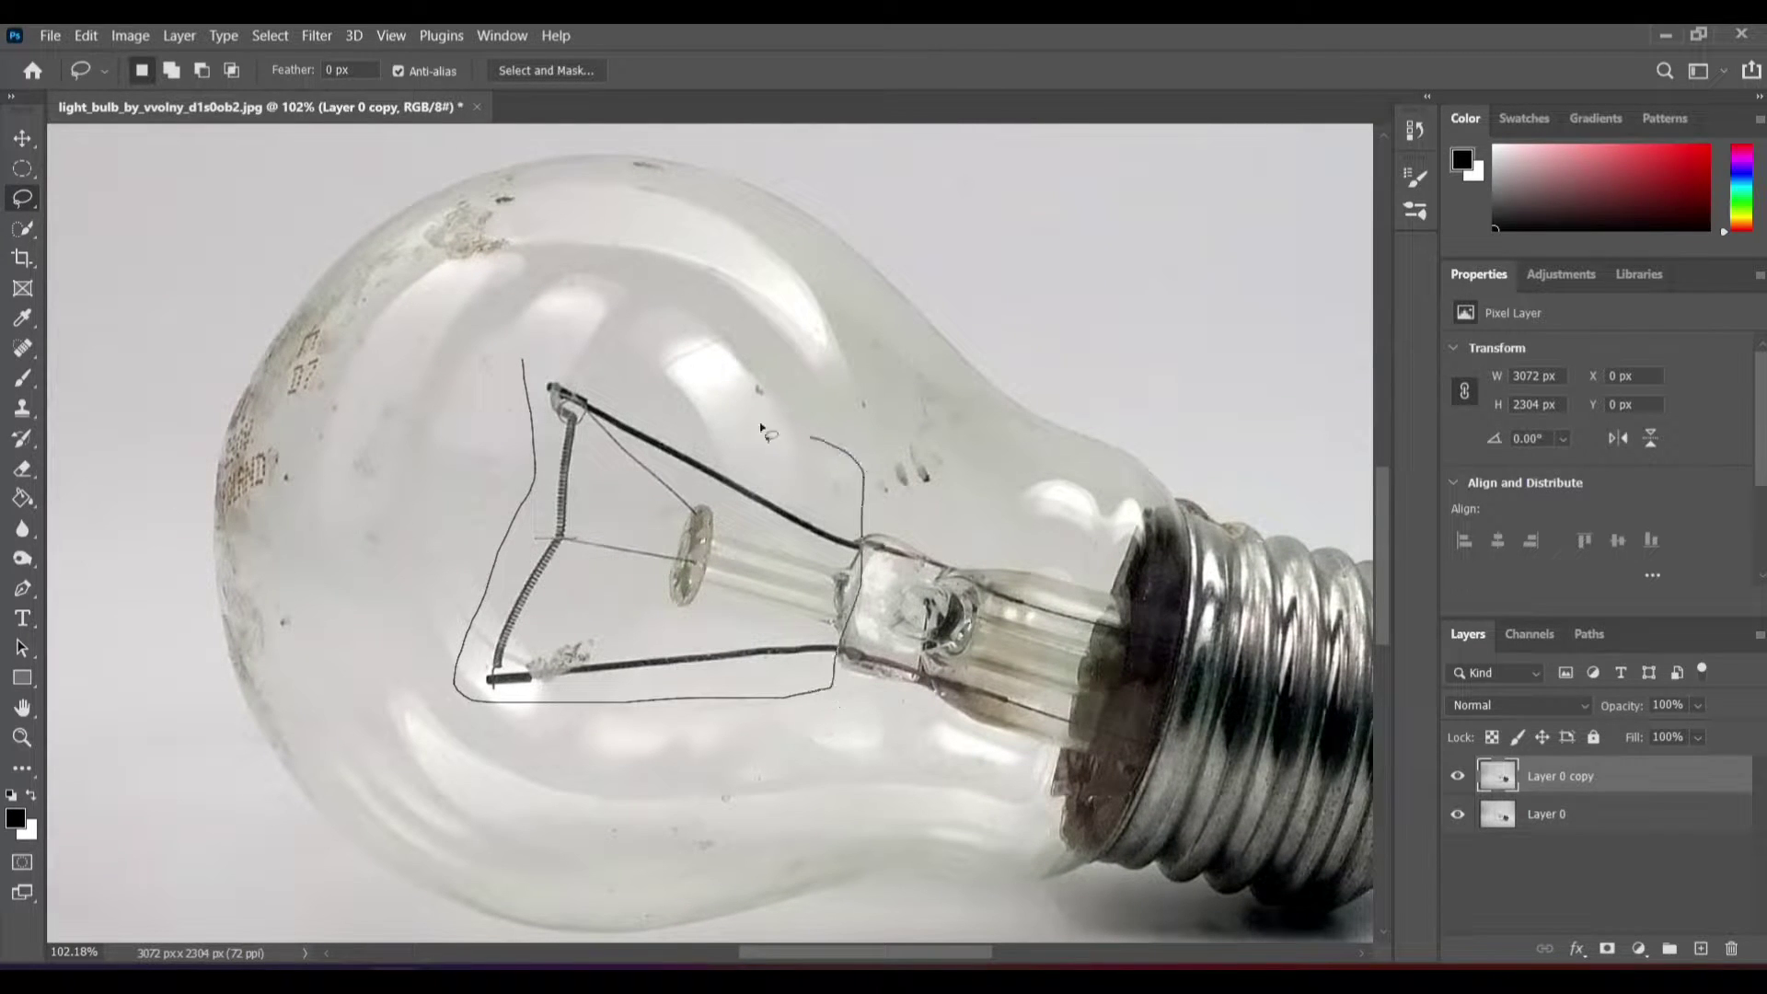
left_click_drag(522, 370, 524, 367)
right_click(539, 381)
left_click(589, 664)
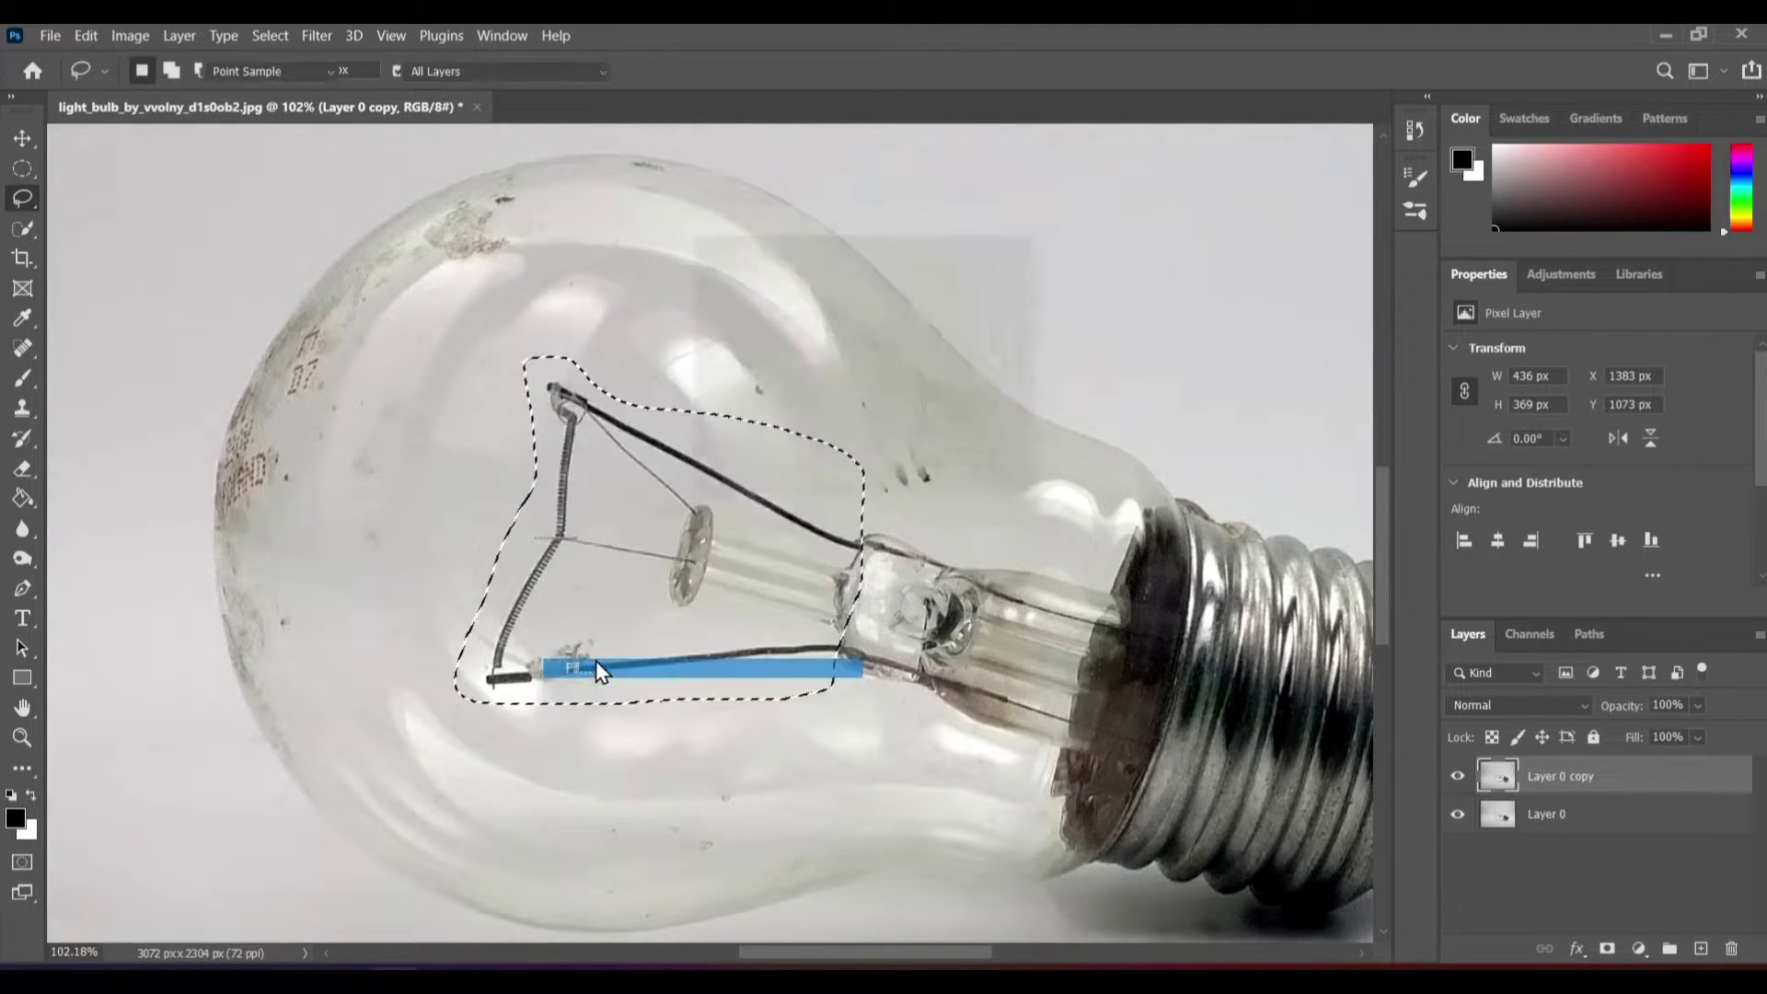
left_click(1029, 244)
left_click(271, 35)
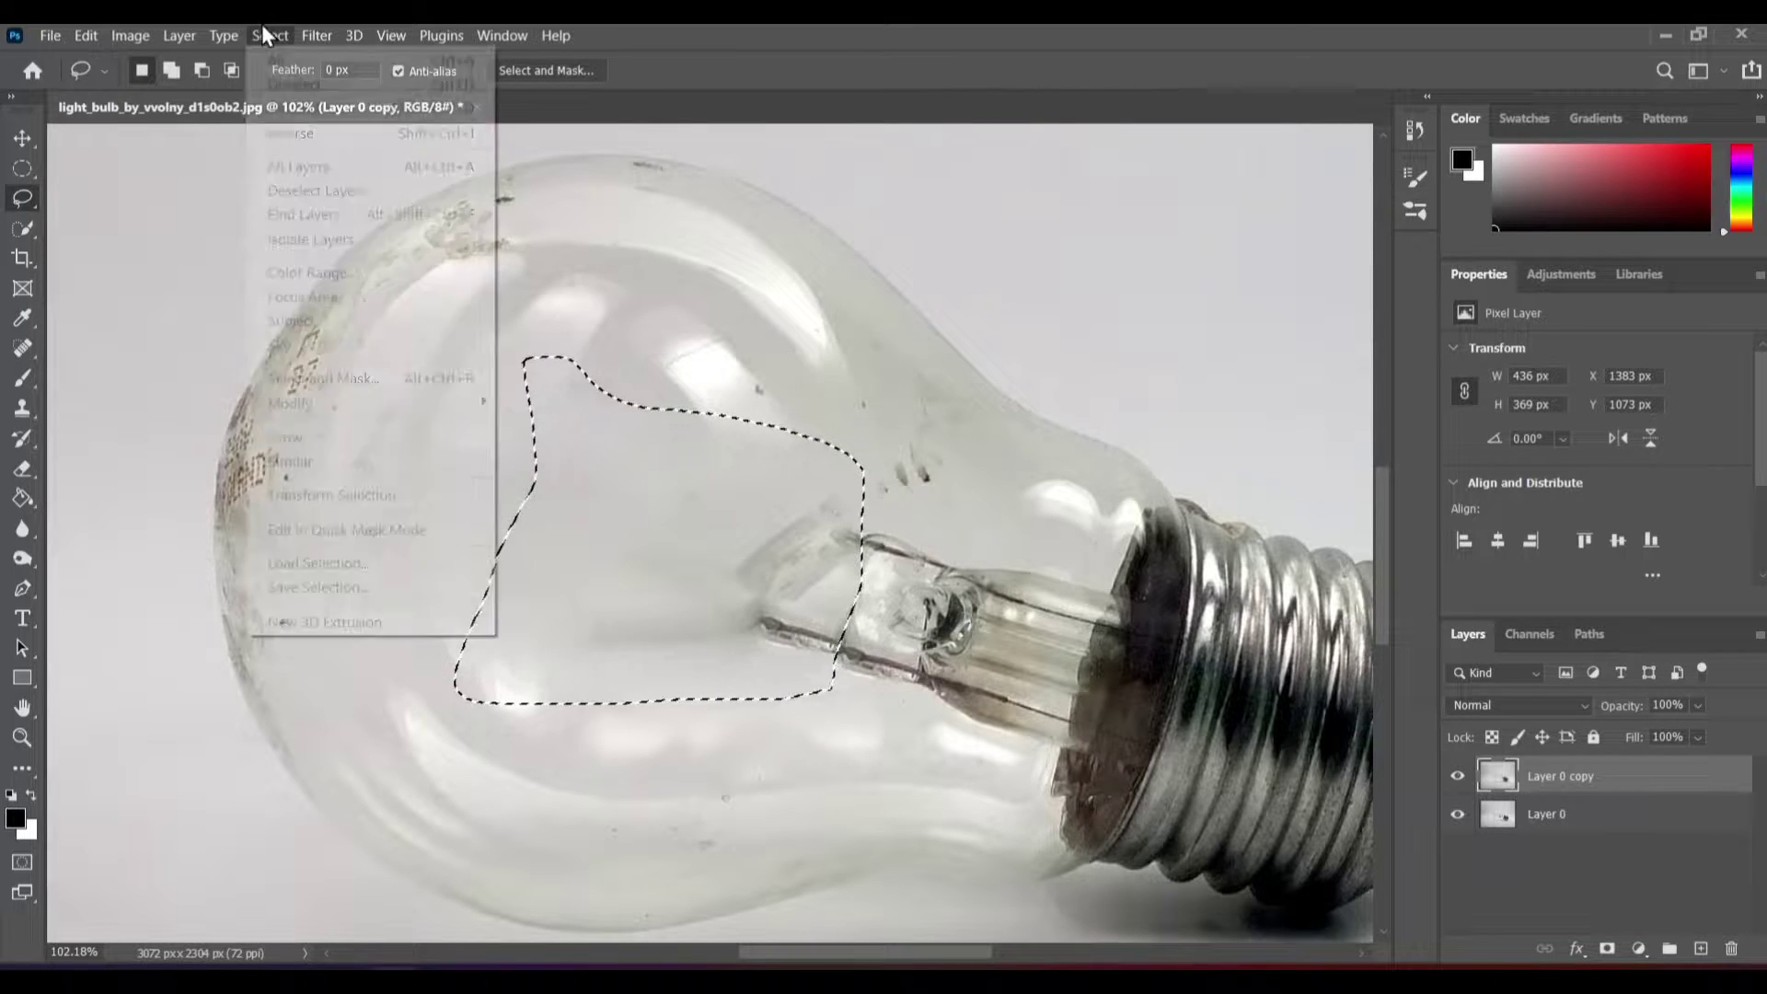
left_click(294, 85)
- Content-aware fill the remaining glass stem near the base, undoing an accidental layer copy
scroll(787, 552, "up", 2)
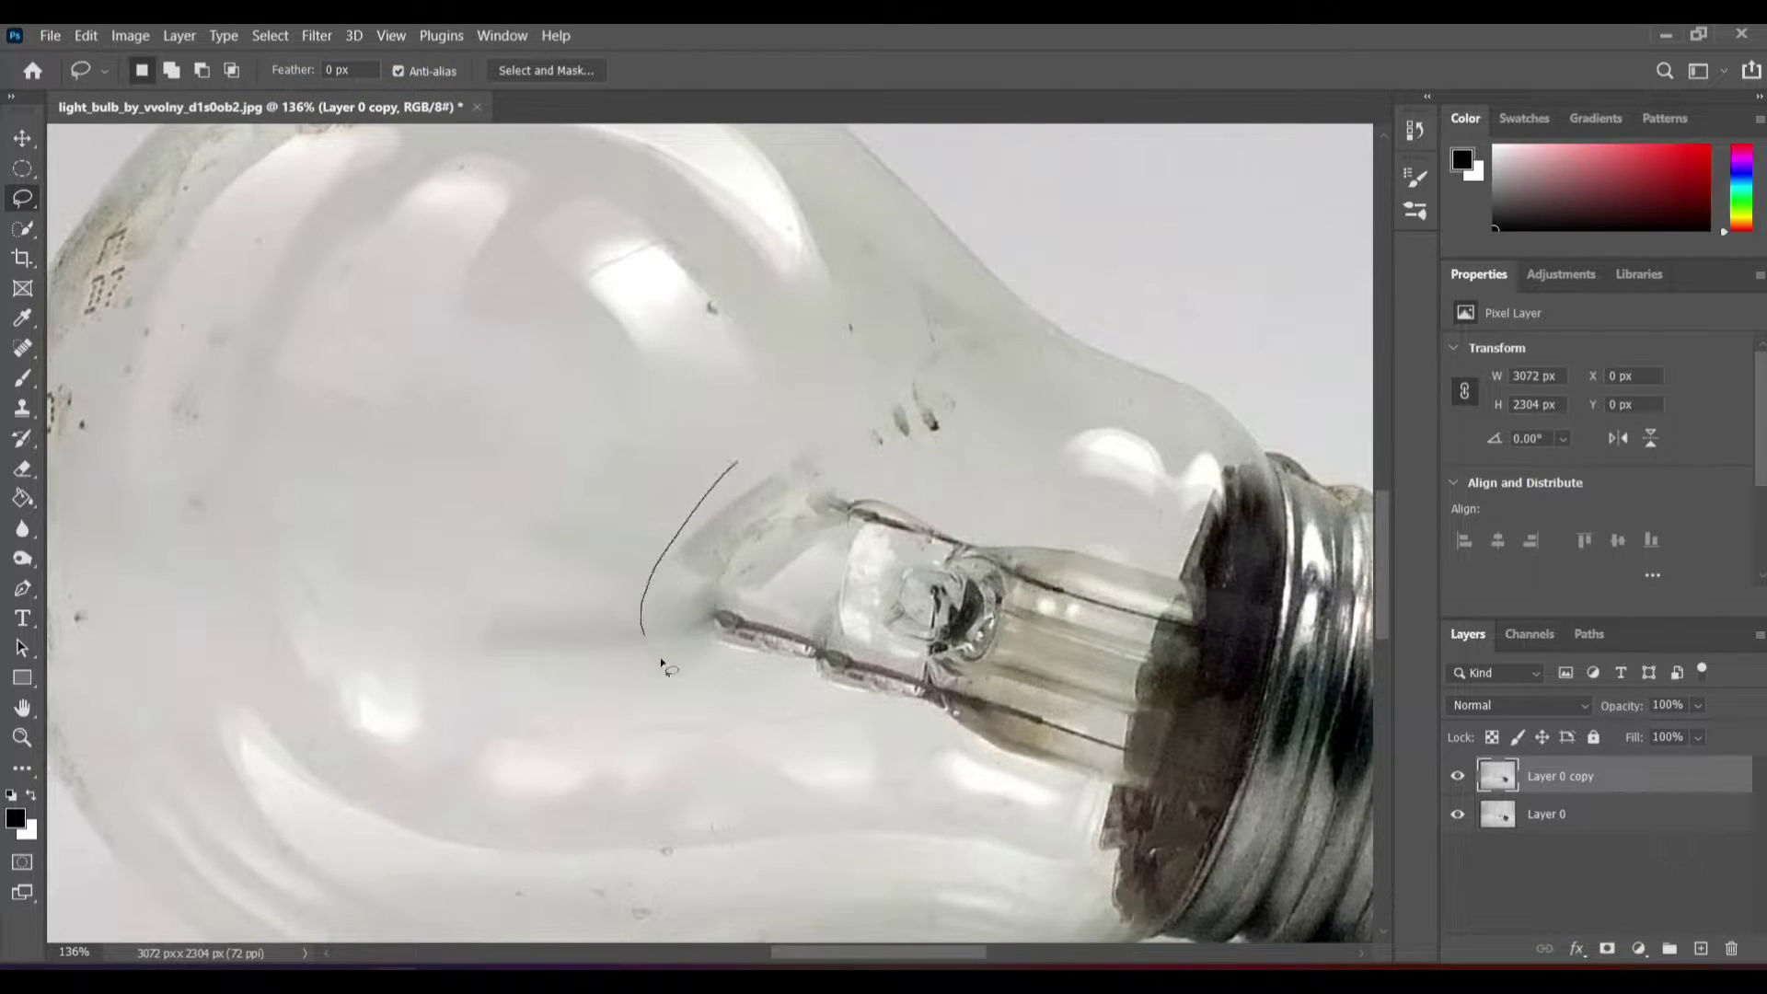
left_click_drag(708, 478, 732, 465)
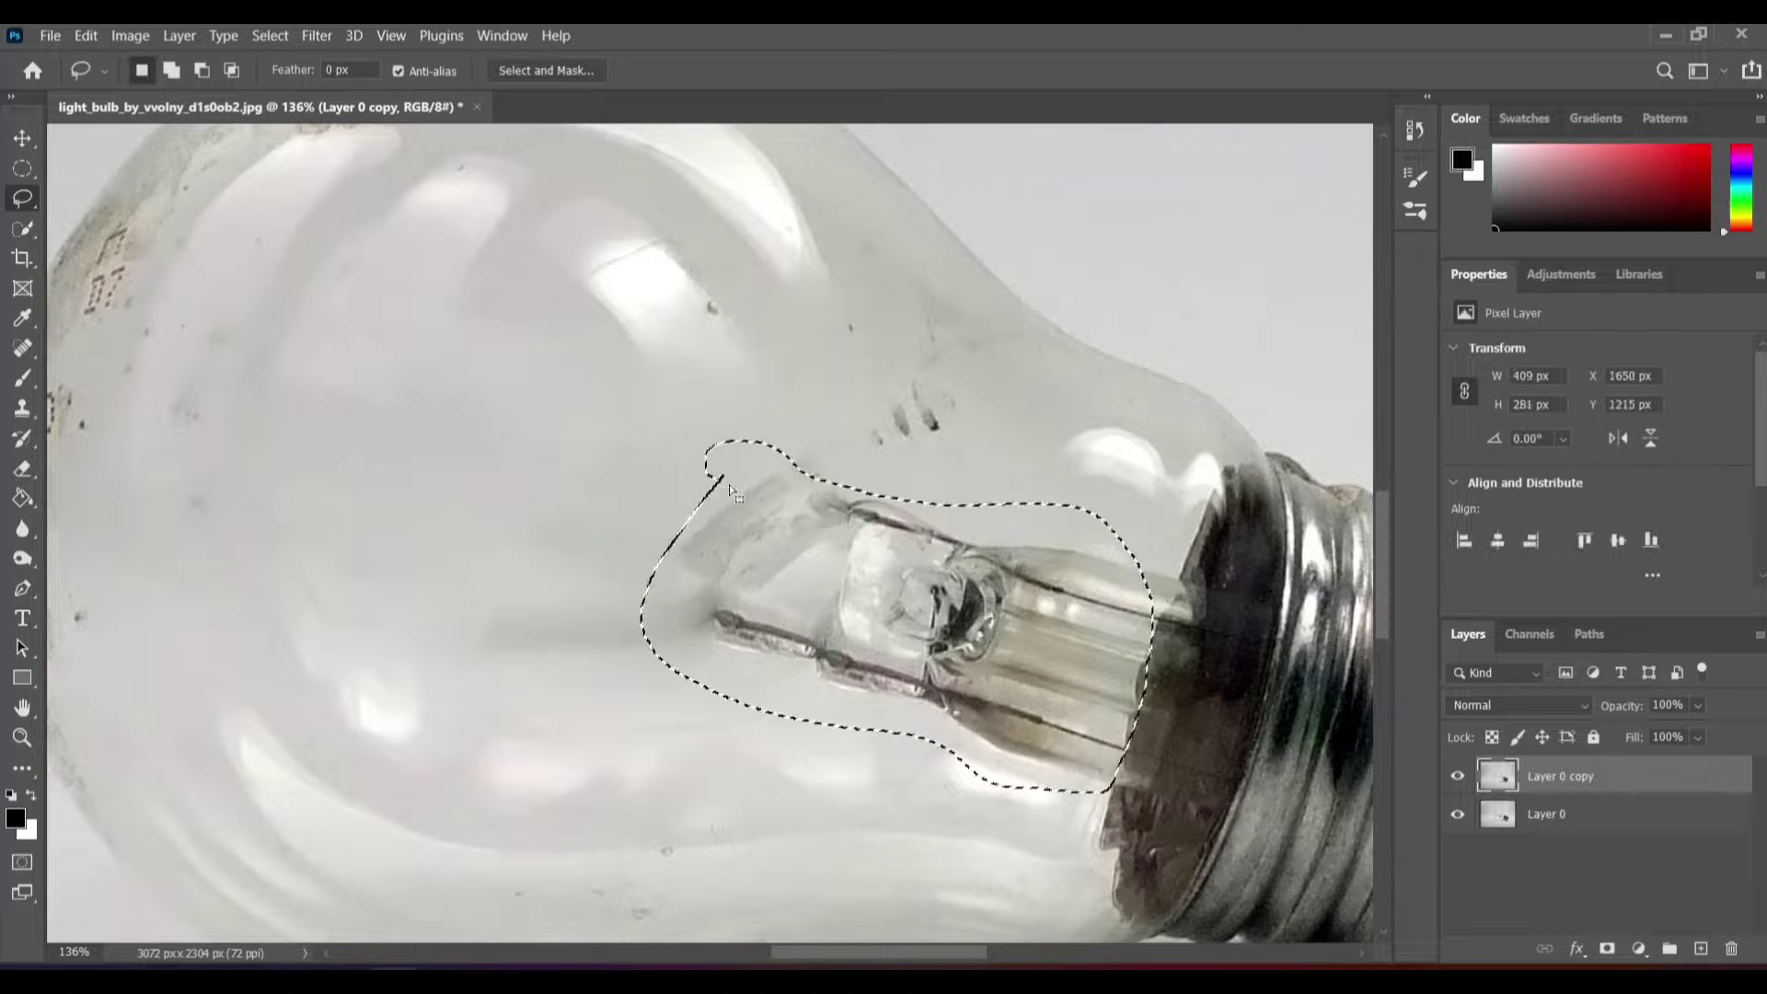
right_click(750, 481)
left_click(792, 635)
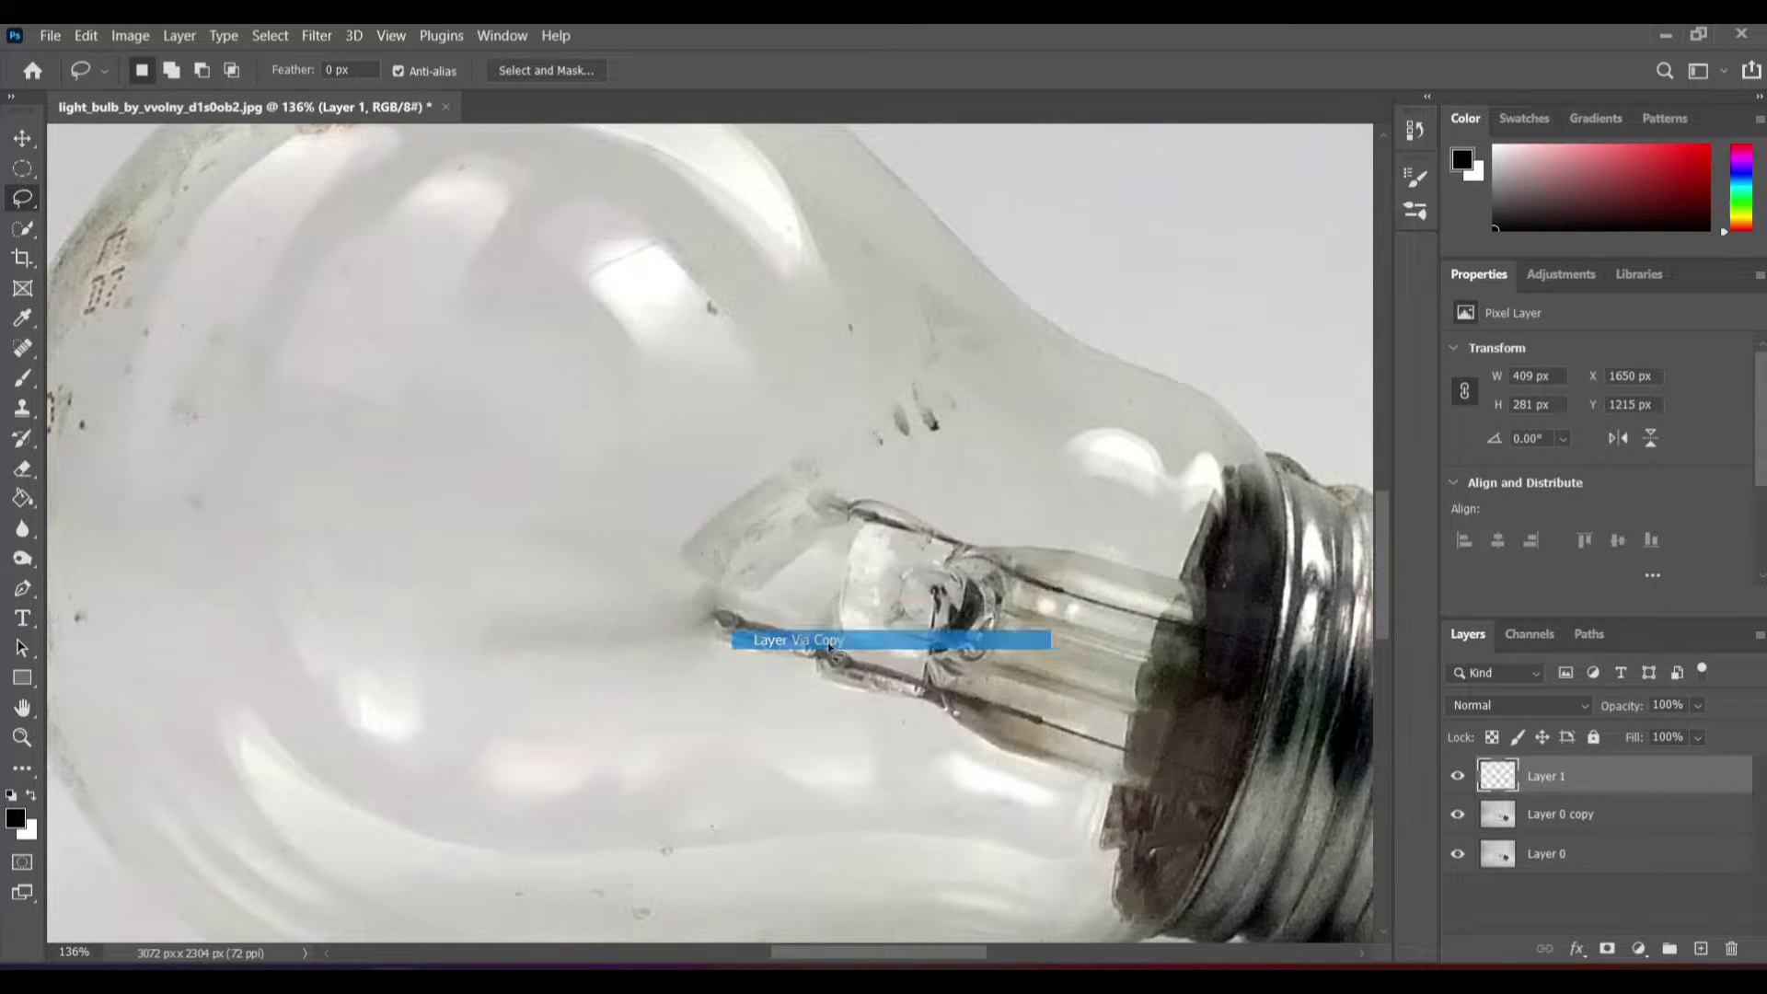
key("ctrl+z")
right_click(819, 547)
left_click(851, 379)
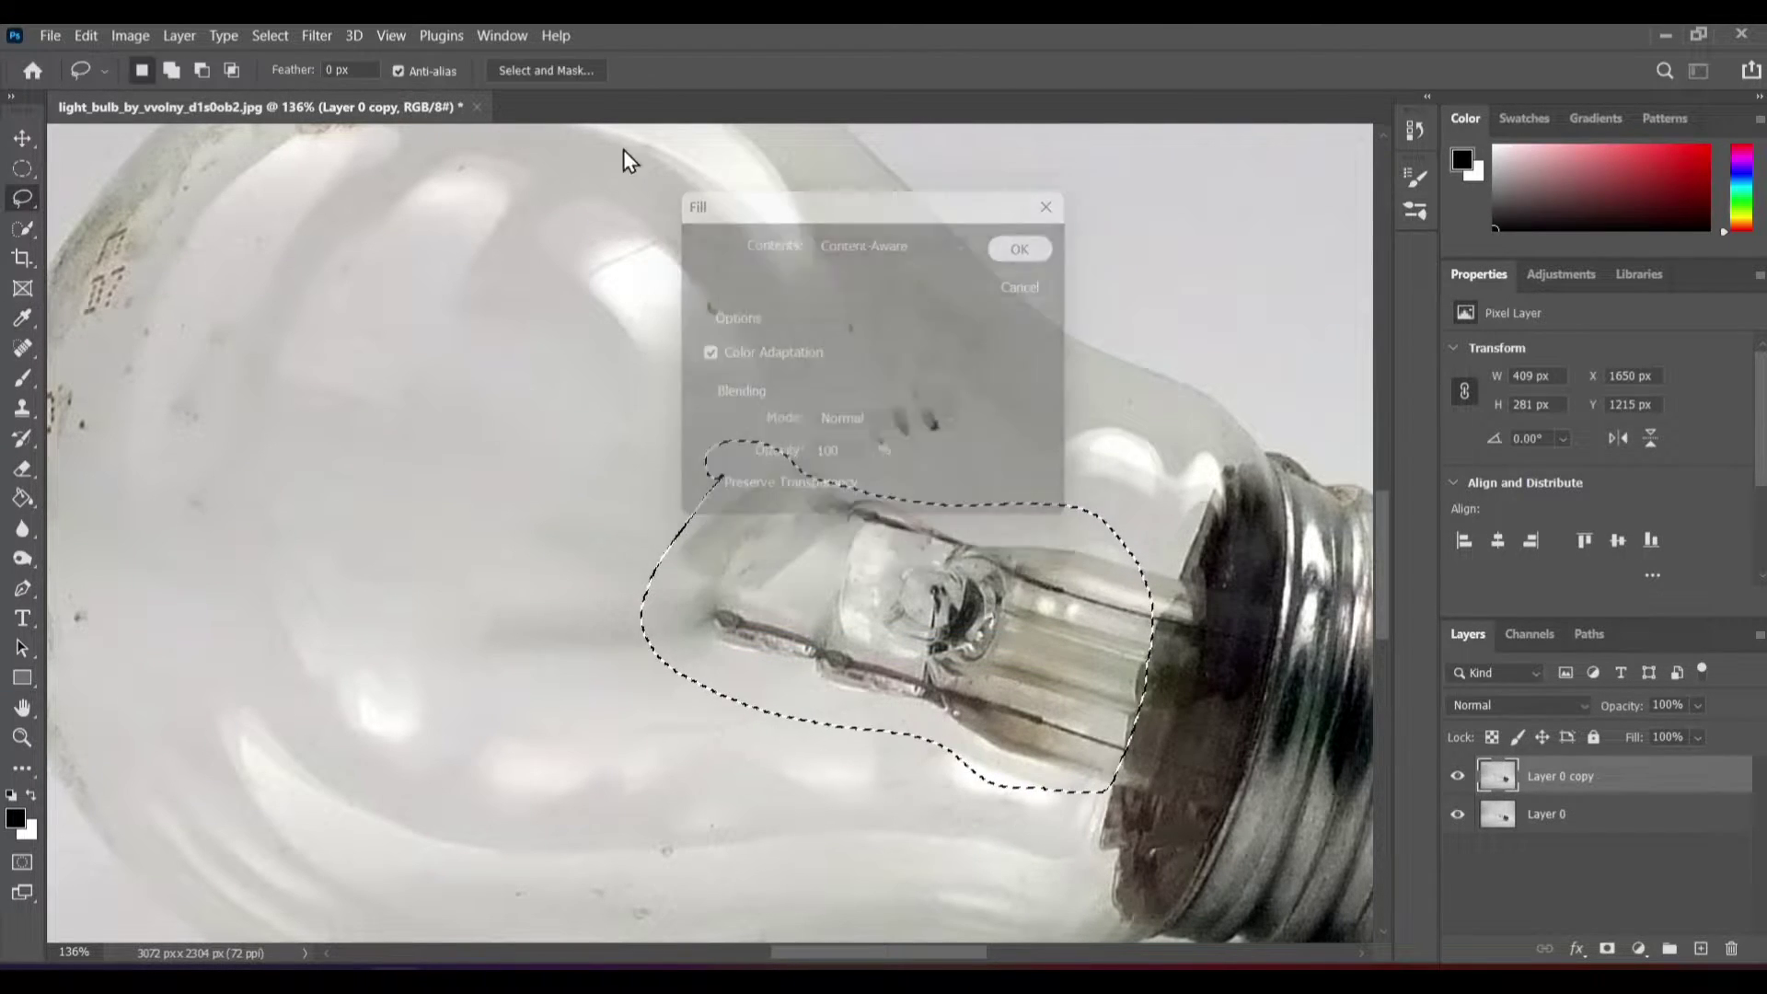
key("ctrl+d")
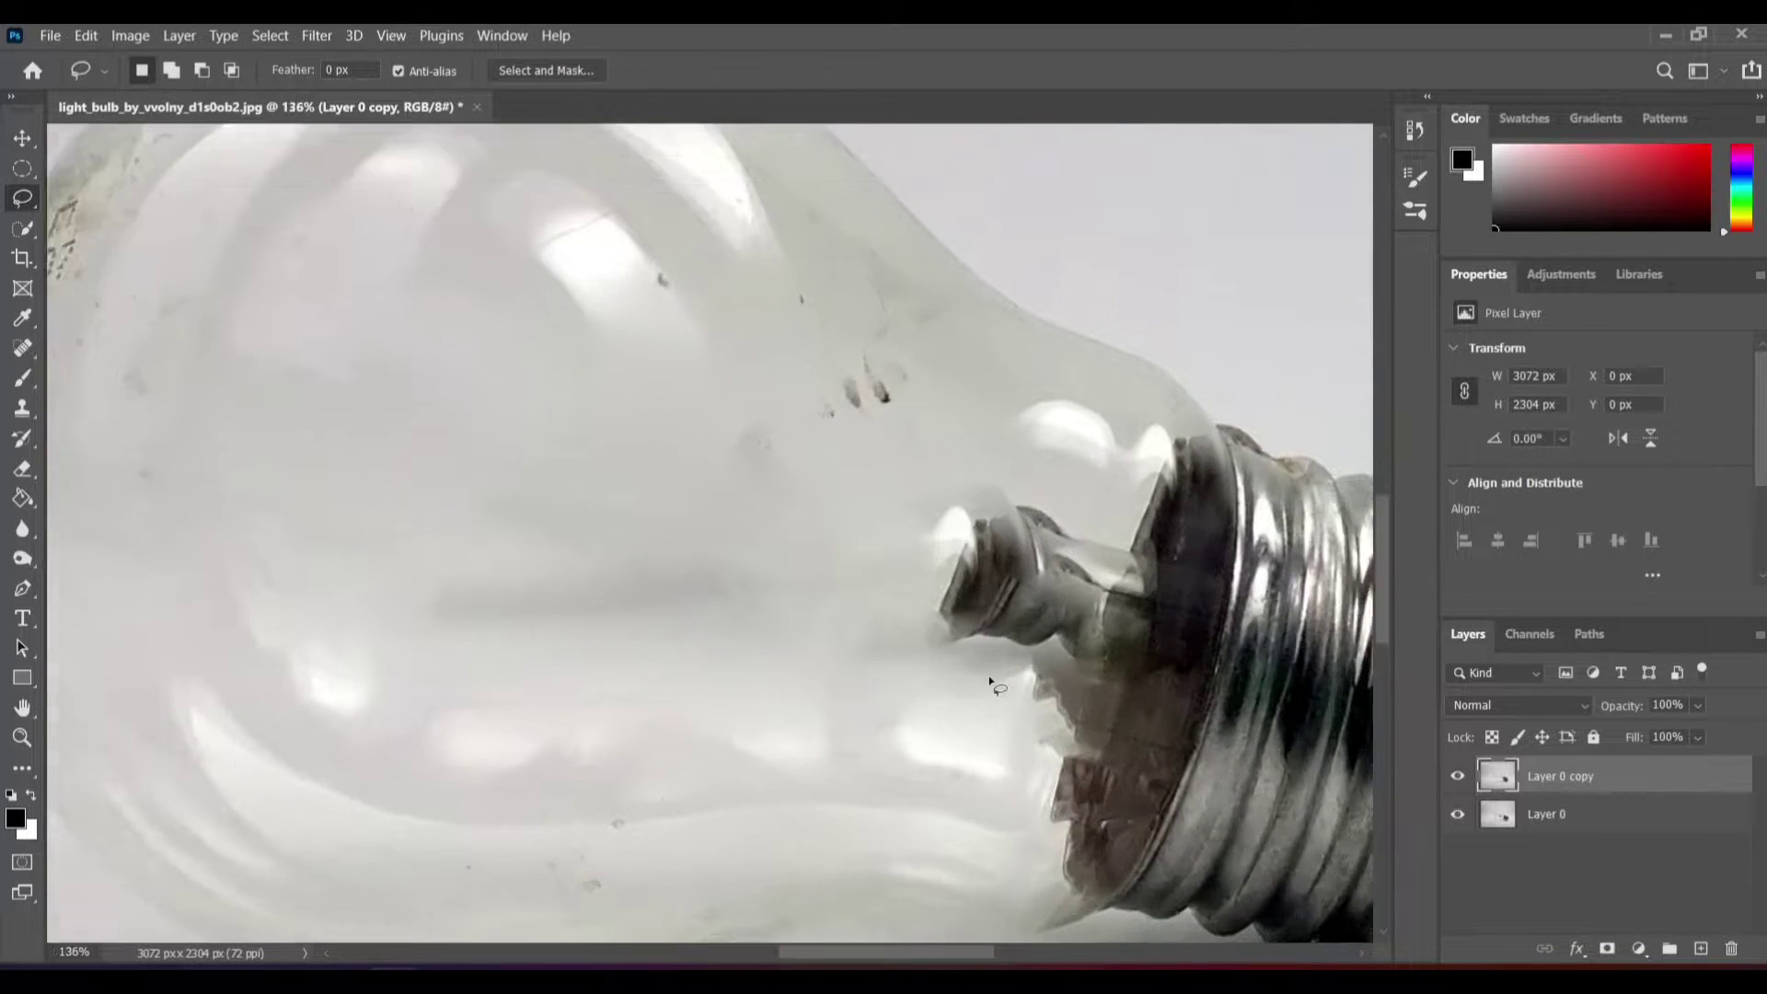
- Lasso the leftover stem piece at the base, content-aware fill it and deselect
scroll(992, 681, "up", 1)
left_click_drag(919, 478, 883, 669)
left_click_drag(986, 488, 921, 488)
right_click(914, 504)
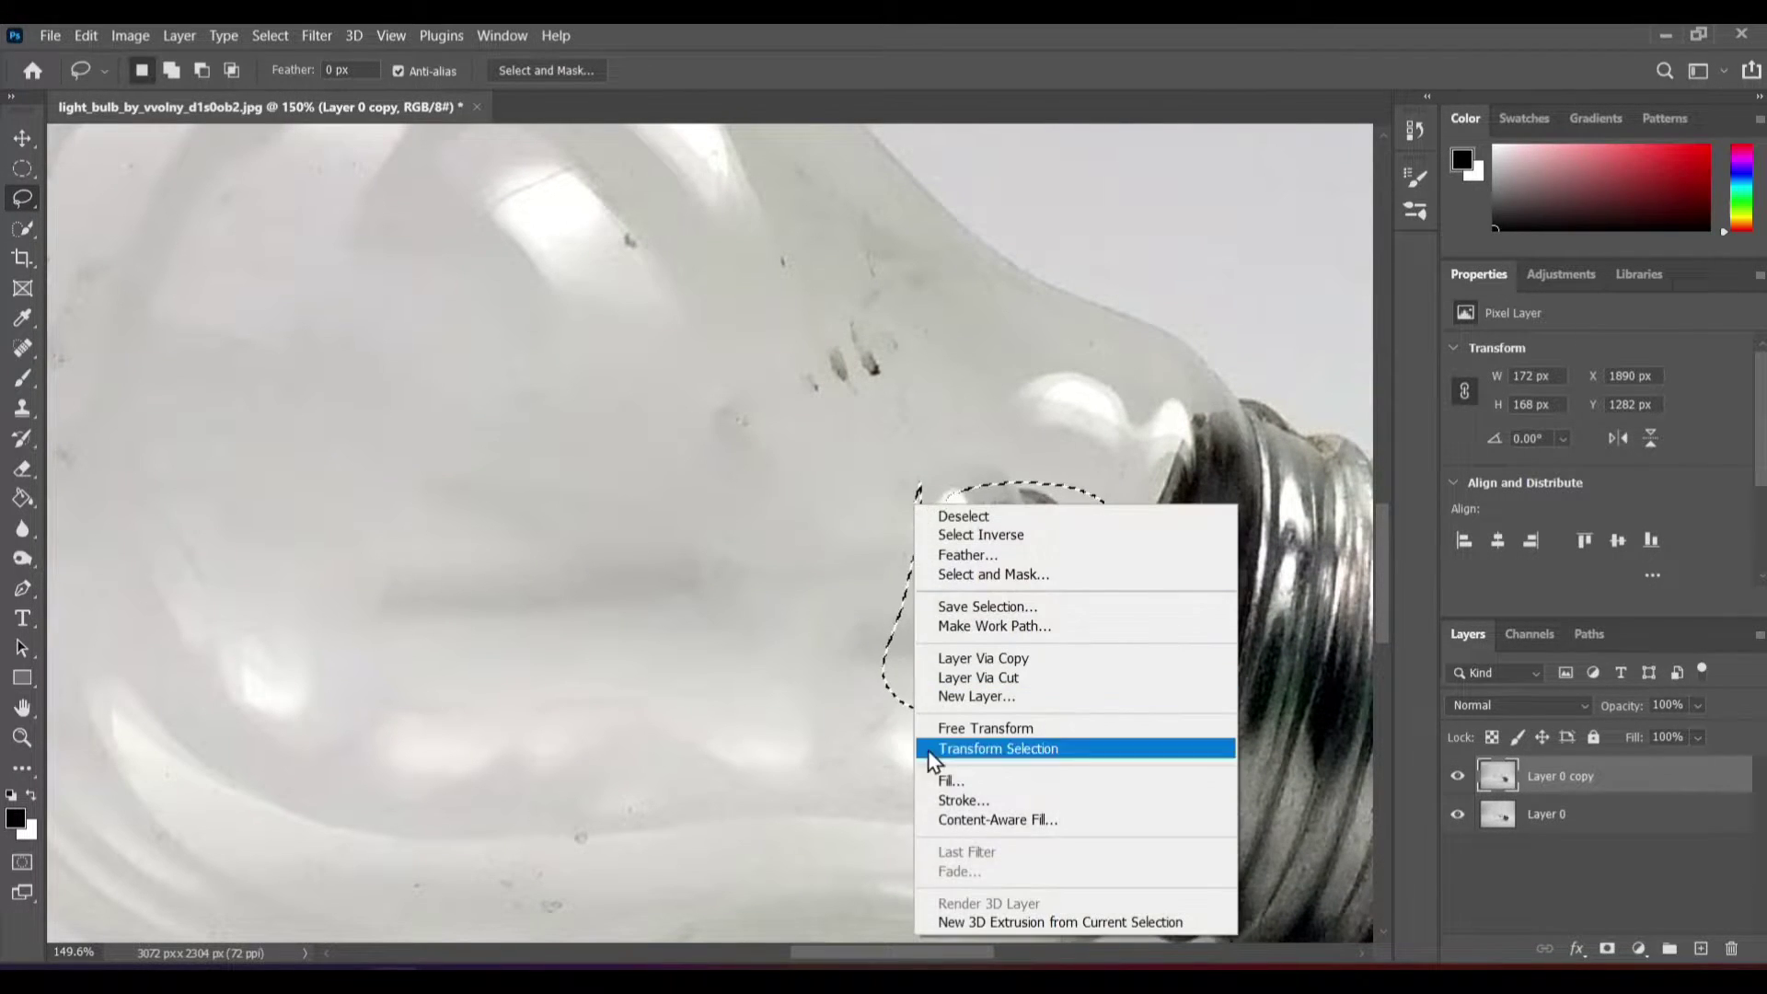
left_click(1018, 777)
left_click(1028, 245)
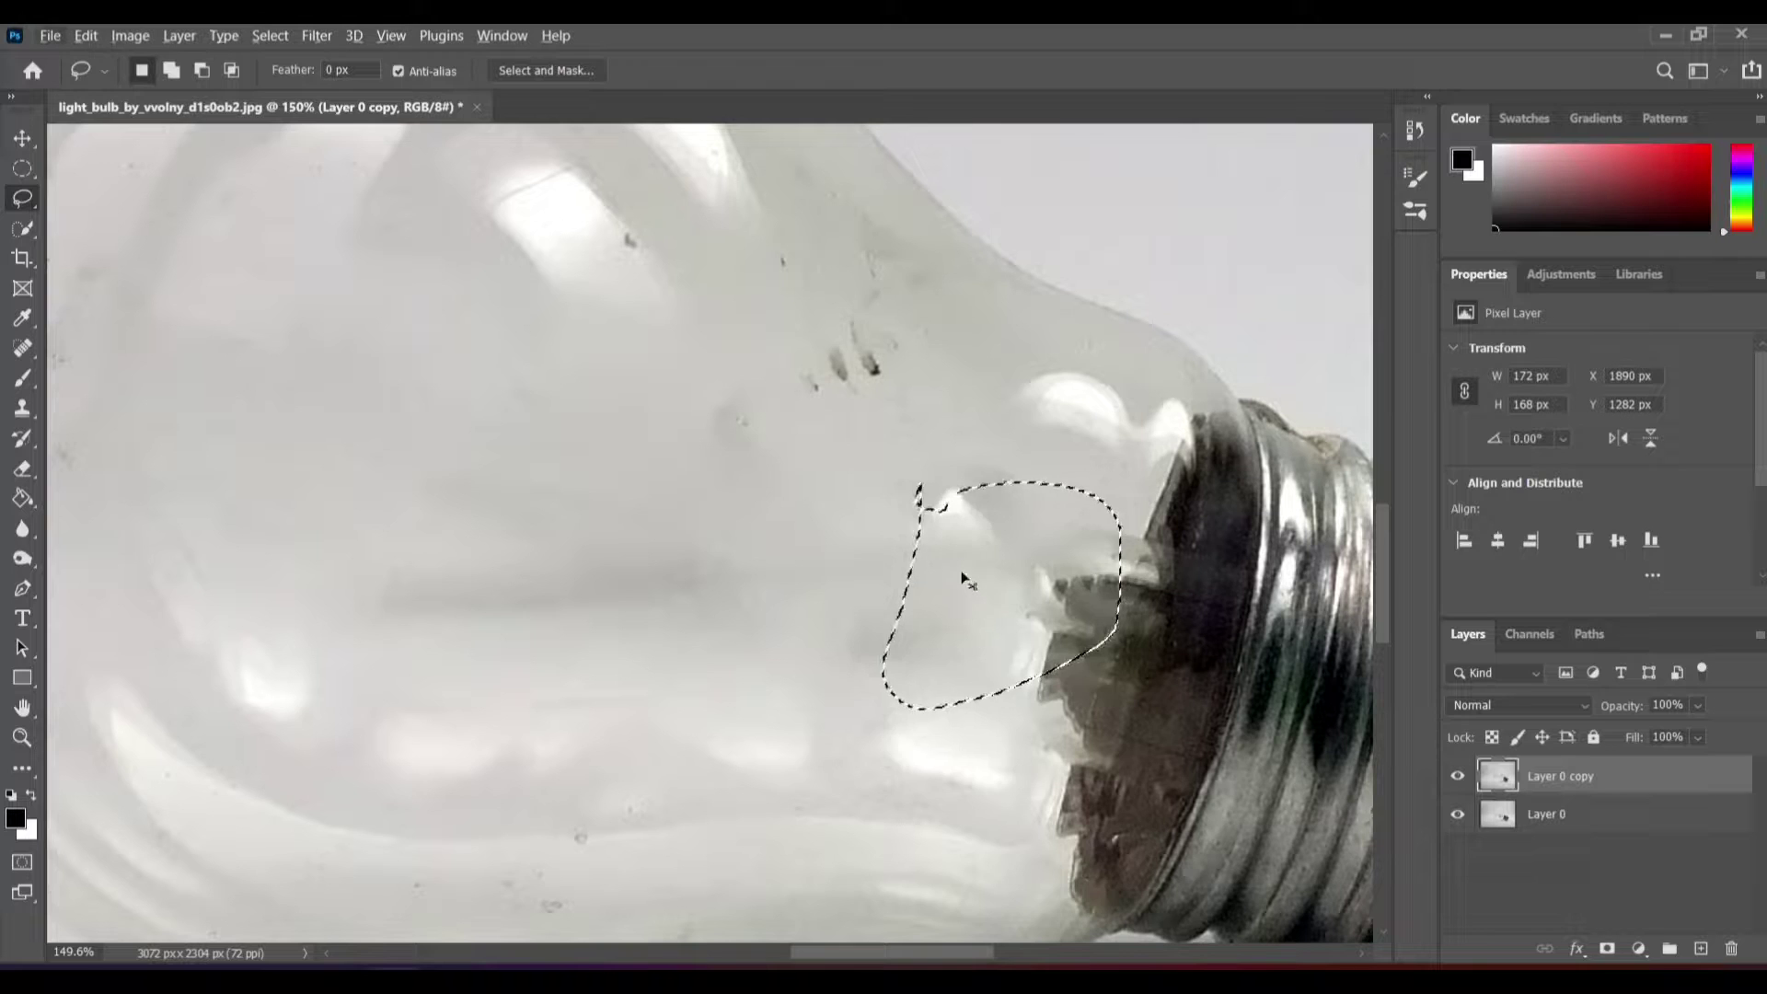
key("ctrl+d")
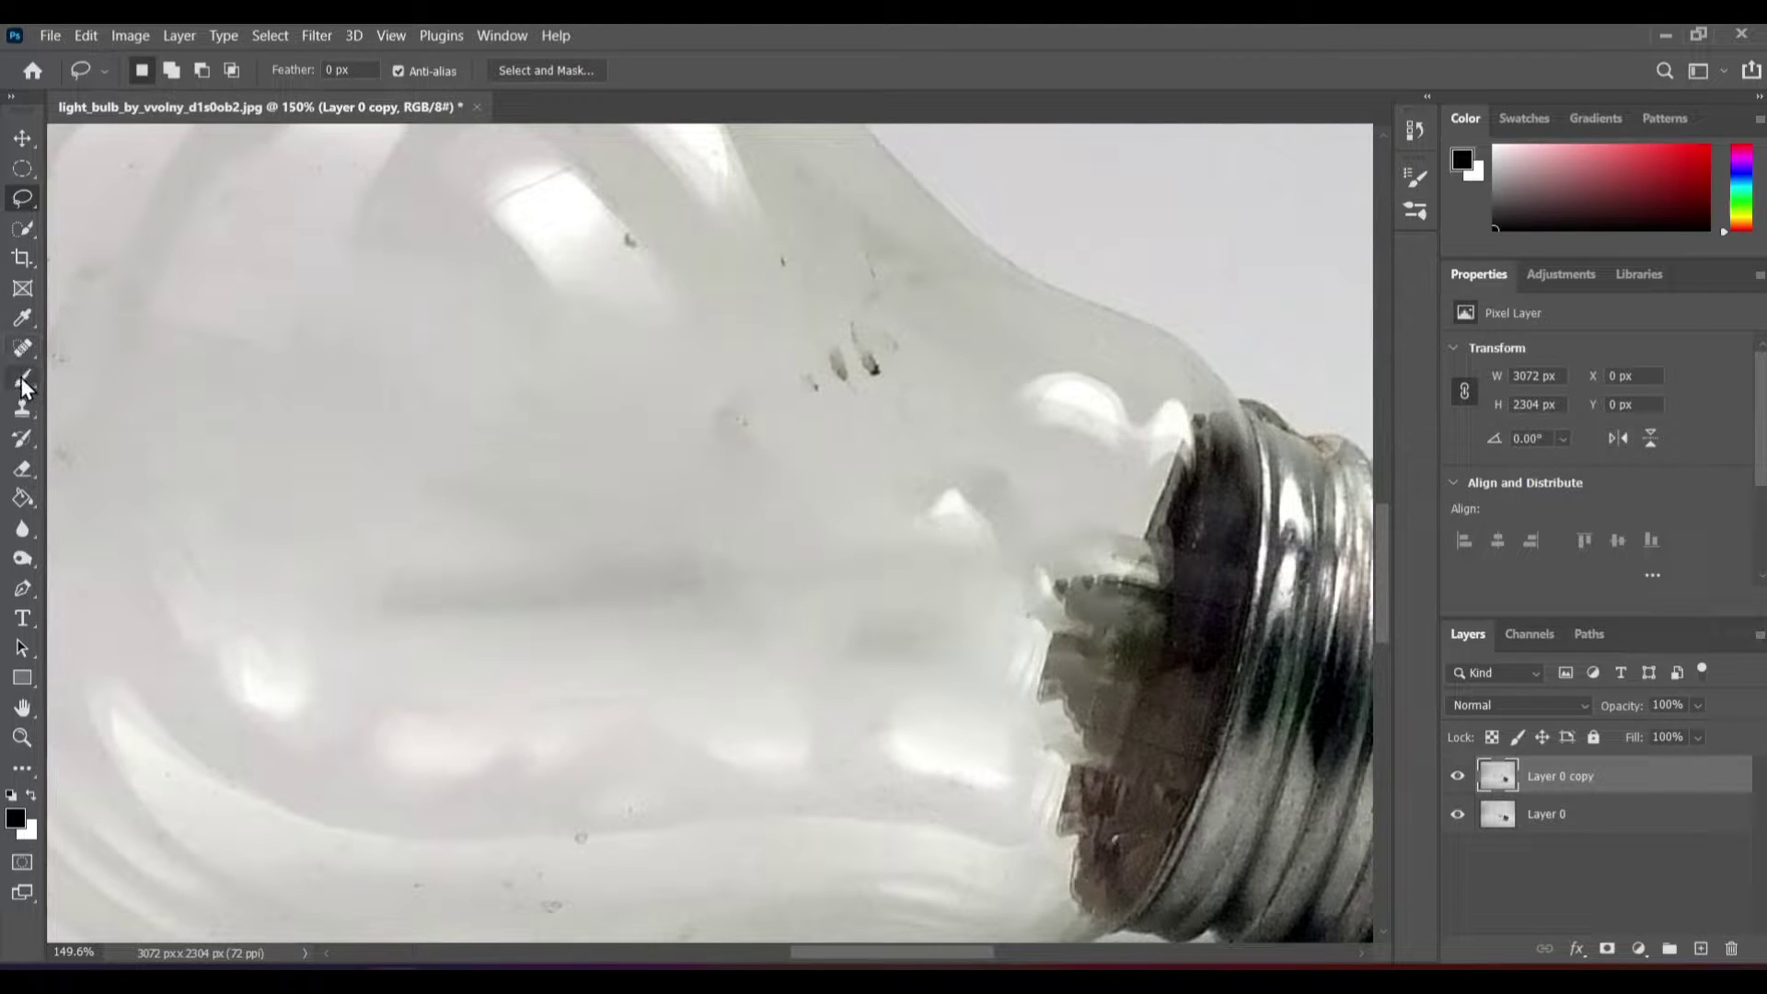
- Switch to the Spot Healing Brush and heal the stem remnants at the bulb's neck
left_click(22, 378)
left_click(22, 346)
left_click_drag(853, 525, 686, 474)
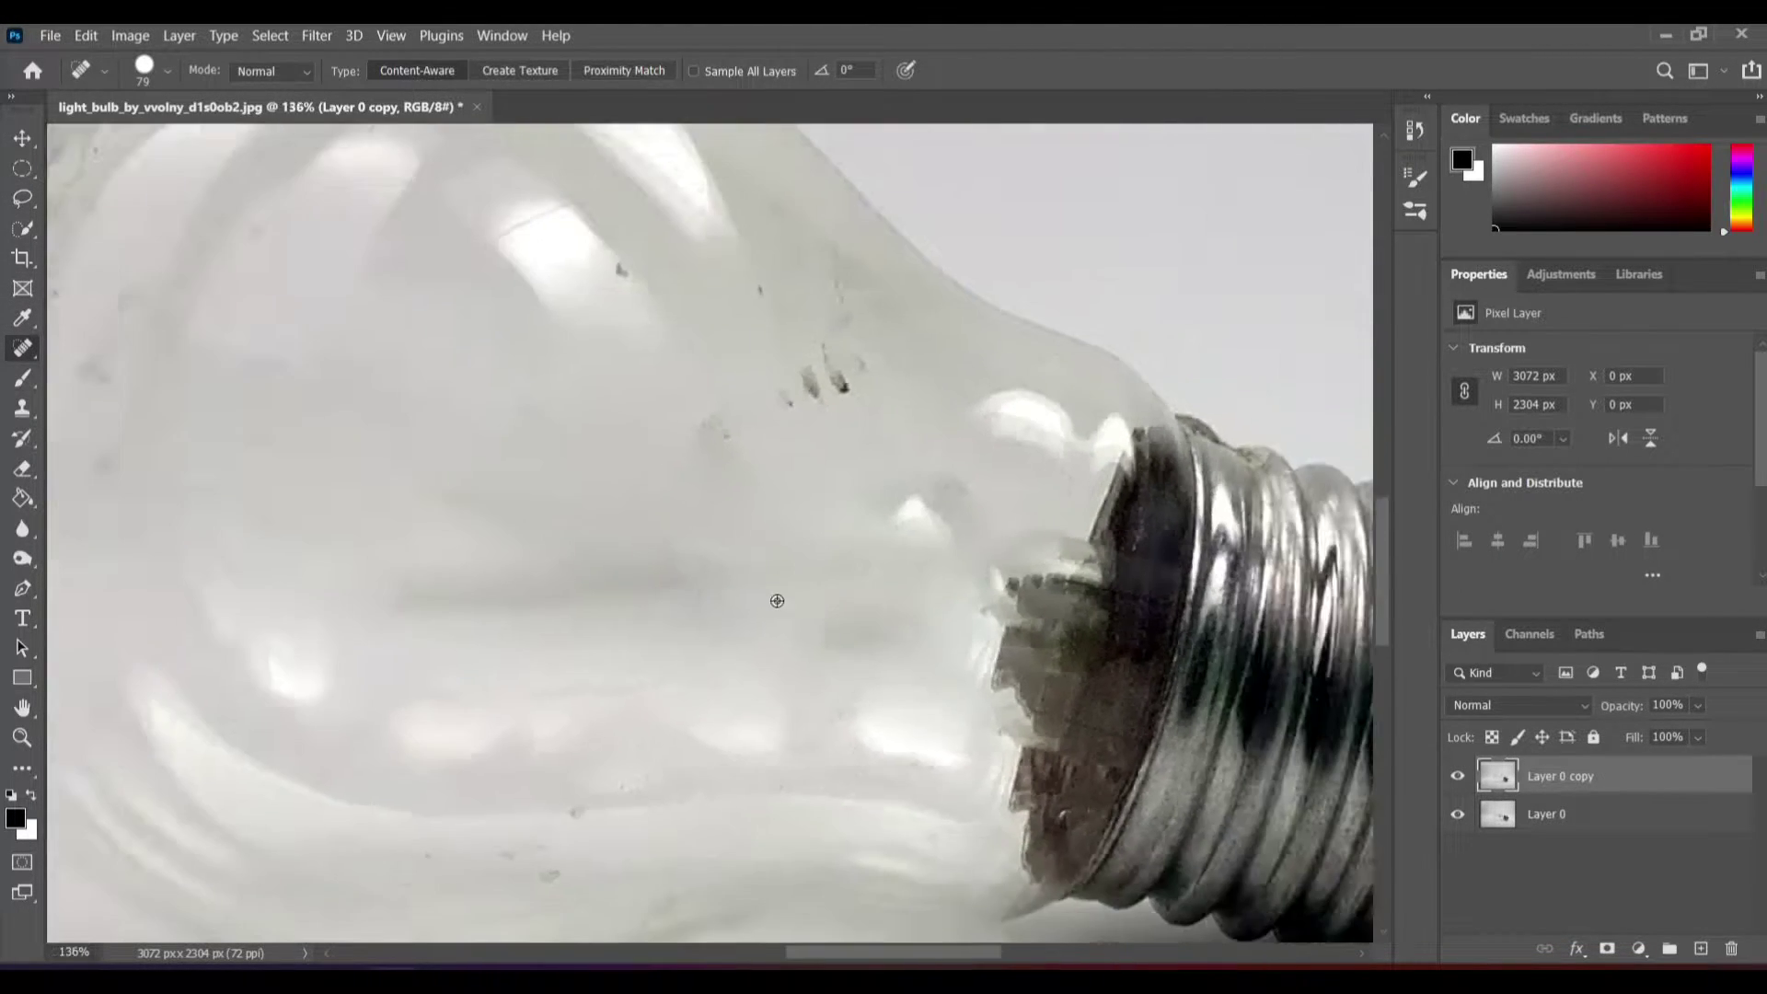
left_click_drag(869, 474, 800, 553)
left_click_drag(782, 451, 800, 552)
left_click_drag(898, 478, 906, 542)
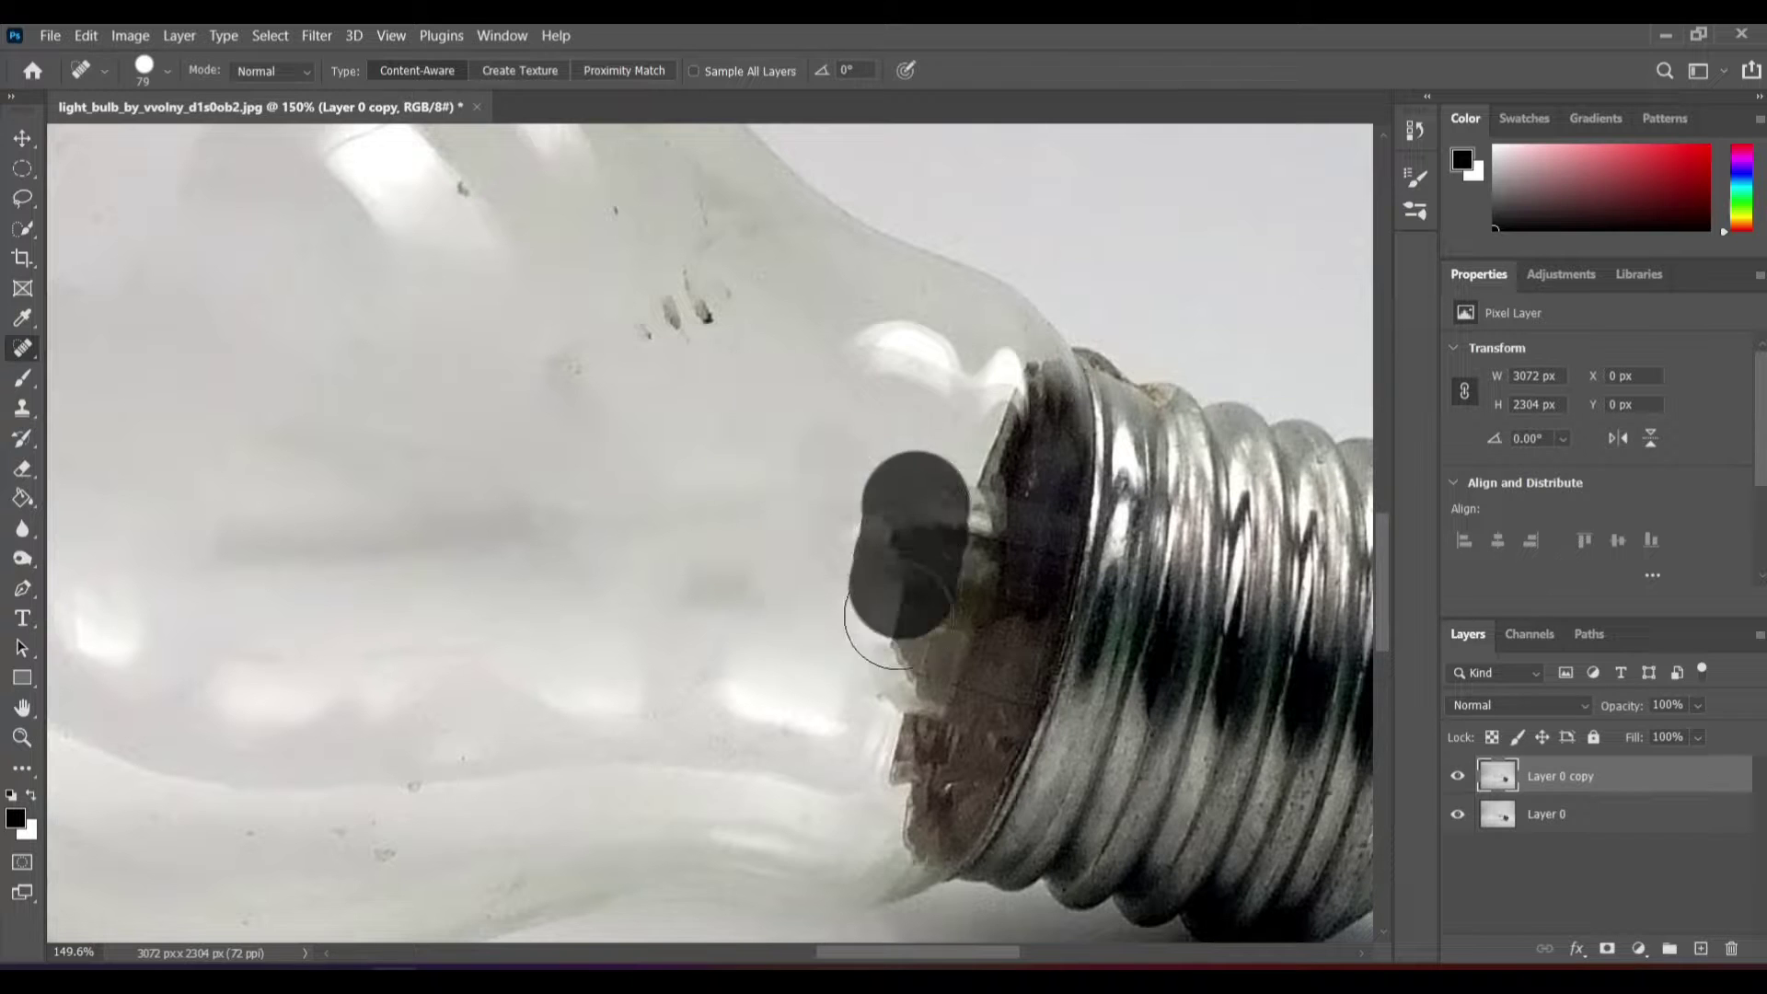
left_click(927, 516)
left_click_drag(897, 644, 972, 556)
mouse_move(1003, 405)
left_mouse_down()
mouse_move(893, 773)
mouse_move(923, 739)
mouse_move(986, 442)
mouse_move(920, 672)
left_mouse_up()
left_click(958, 423)
mouse_move(947, 426)
left_mouse_down()
mouse_move(1000, 465)
mouse_move(911, 809)
left_mouse_up()
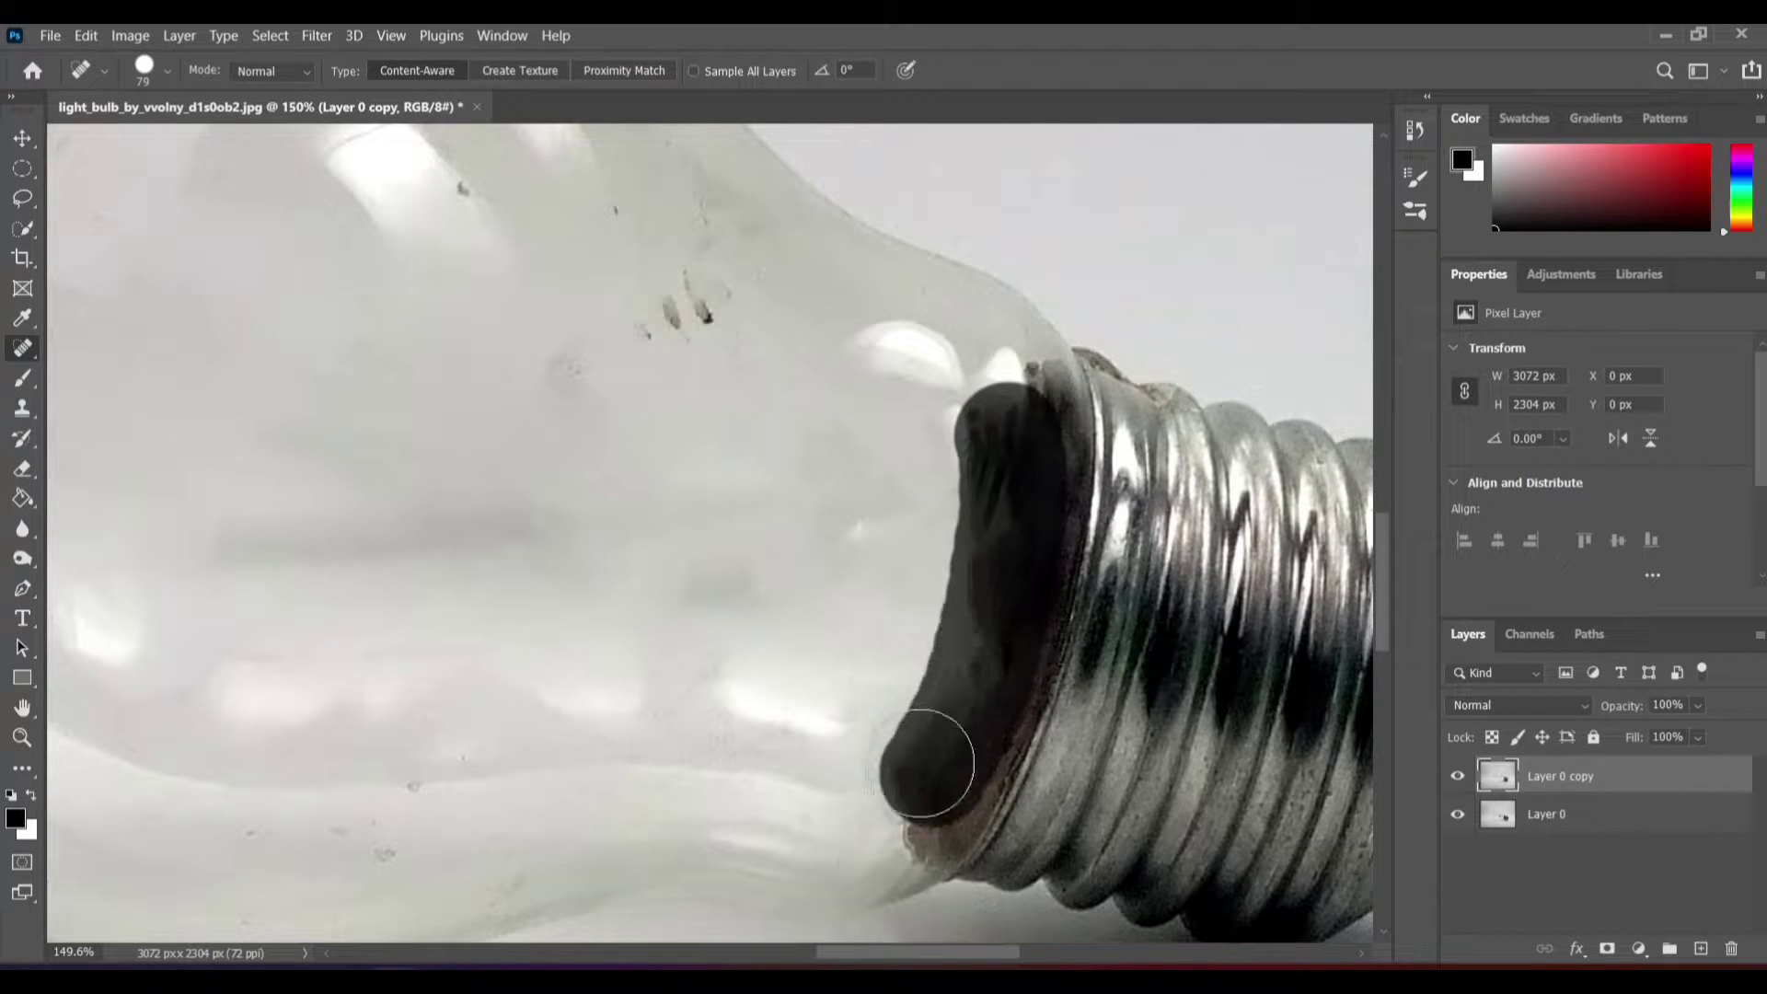
- Reduce the healing brush to 37 px and heal the glass along the neck
left_click(168, 71)
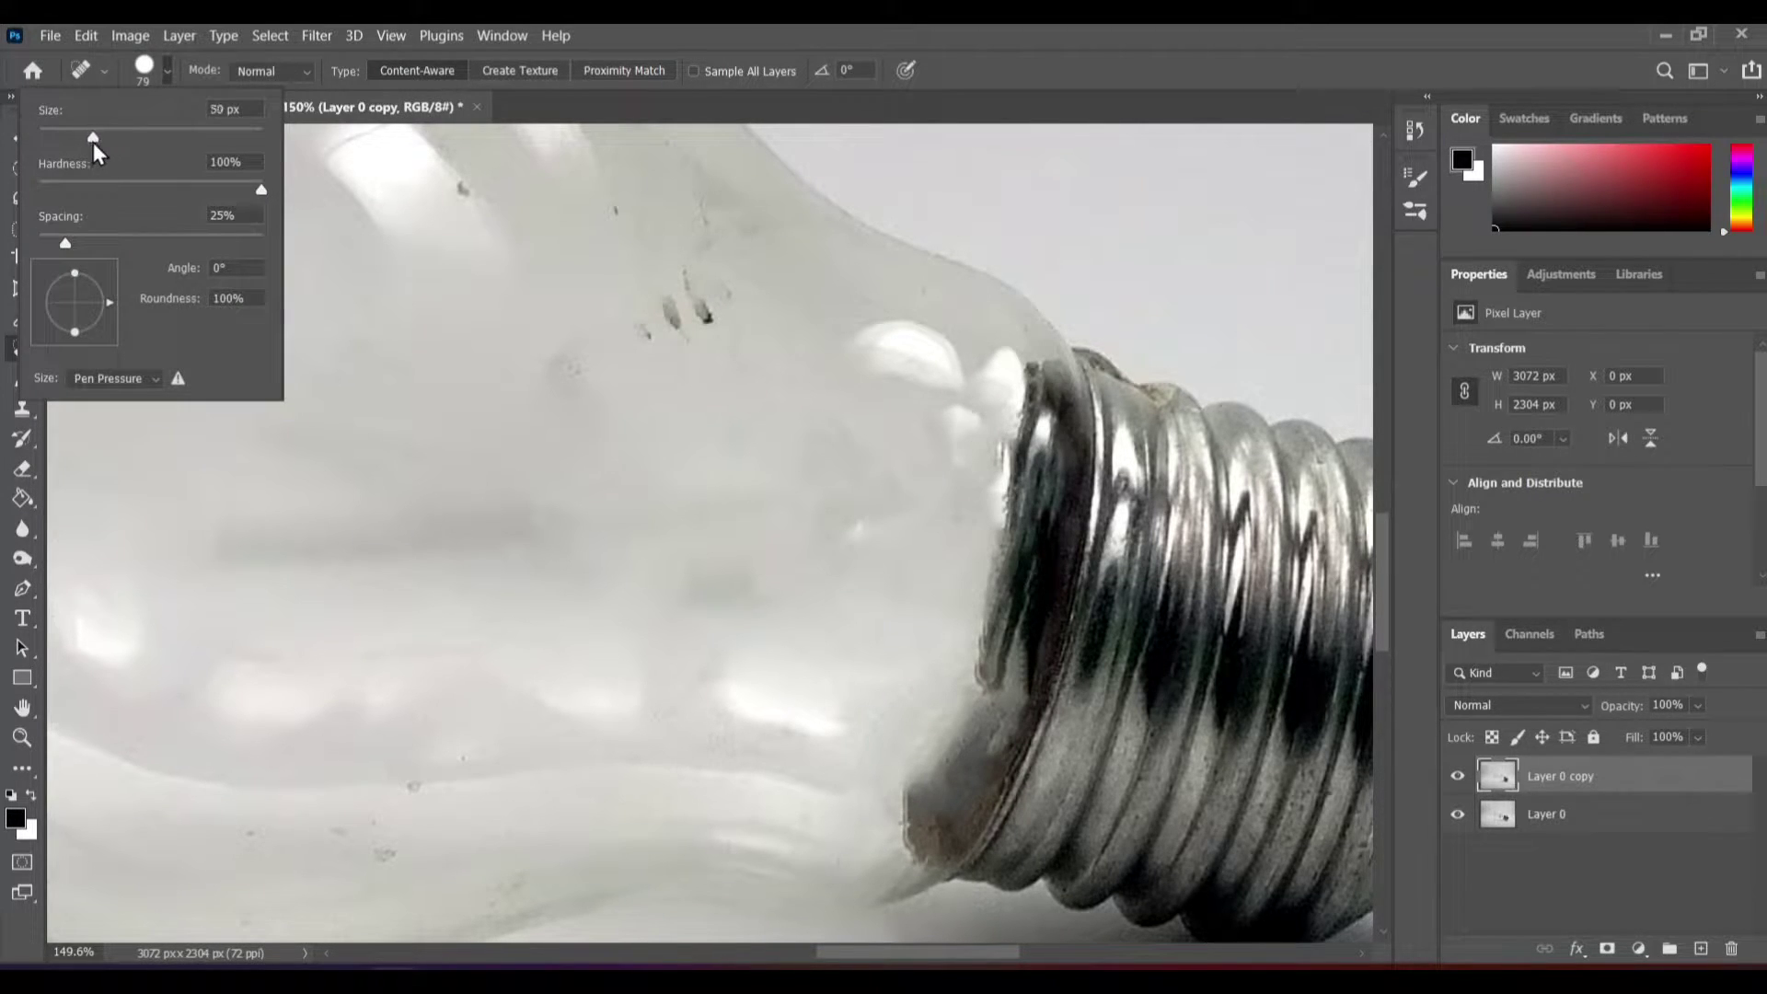
left_click_drag(93, 138, 86, 138)
key("Return")
left_click_drag(1017, 391, 916, 833)
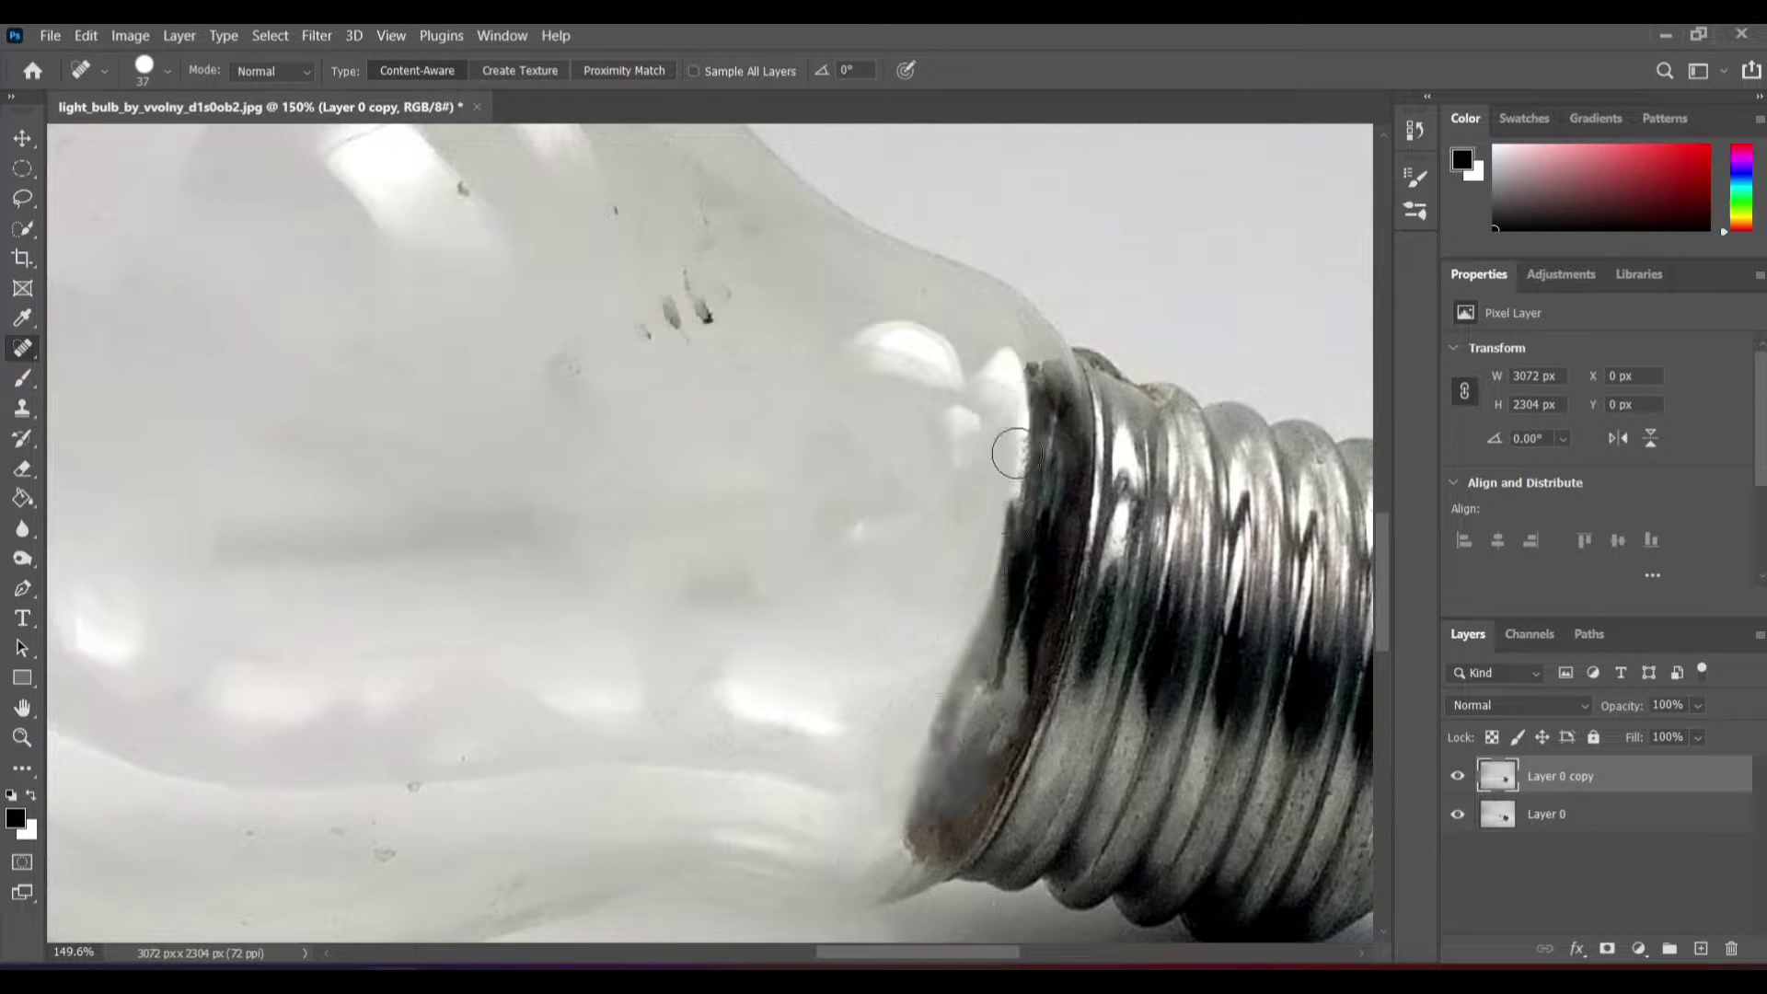
left_click_drag(1026, 378, 932, 799)
mouse_move(1033, 447)
left_mouse_down()
mouse_move(938, 801)
mouse_move(1042, 394)
mouse_move(1020, 505)
left_mouse_up()
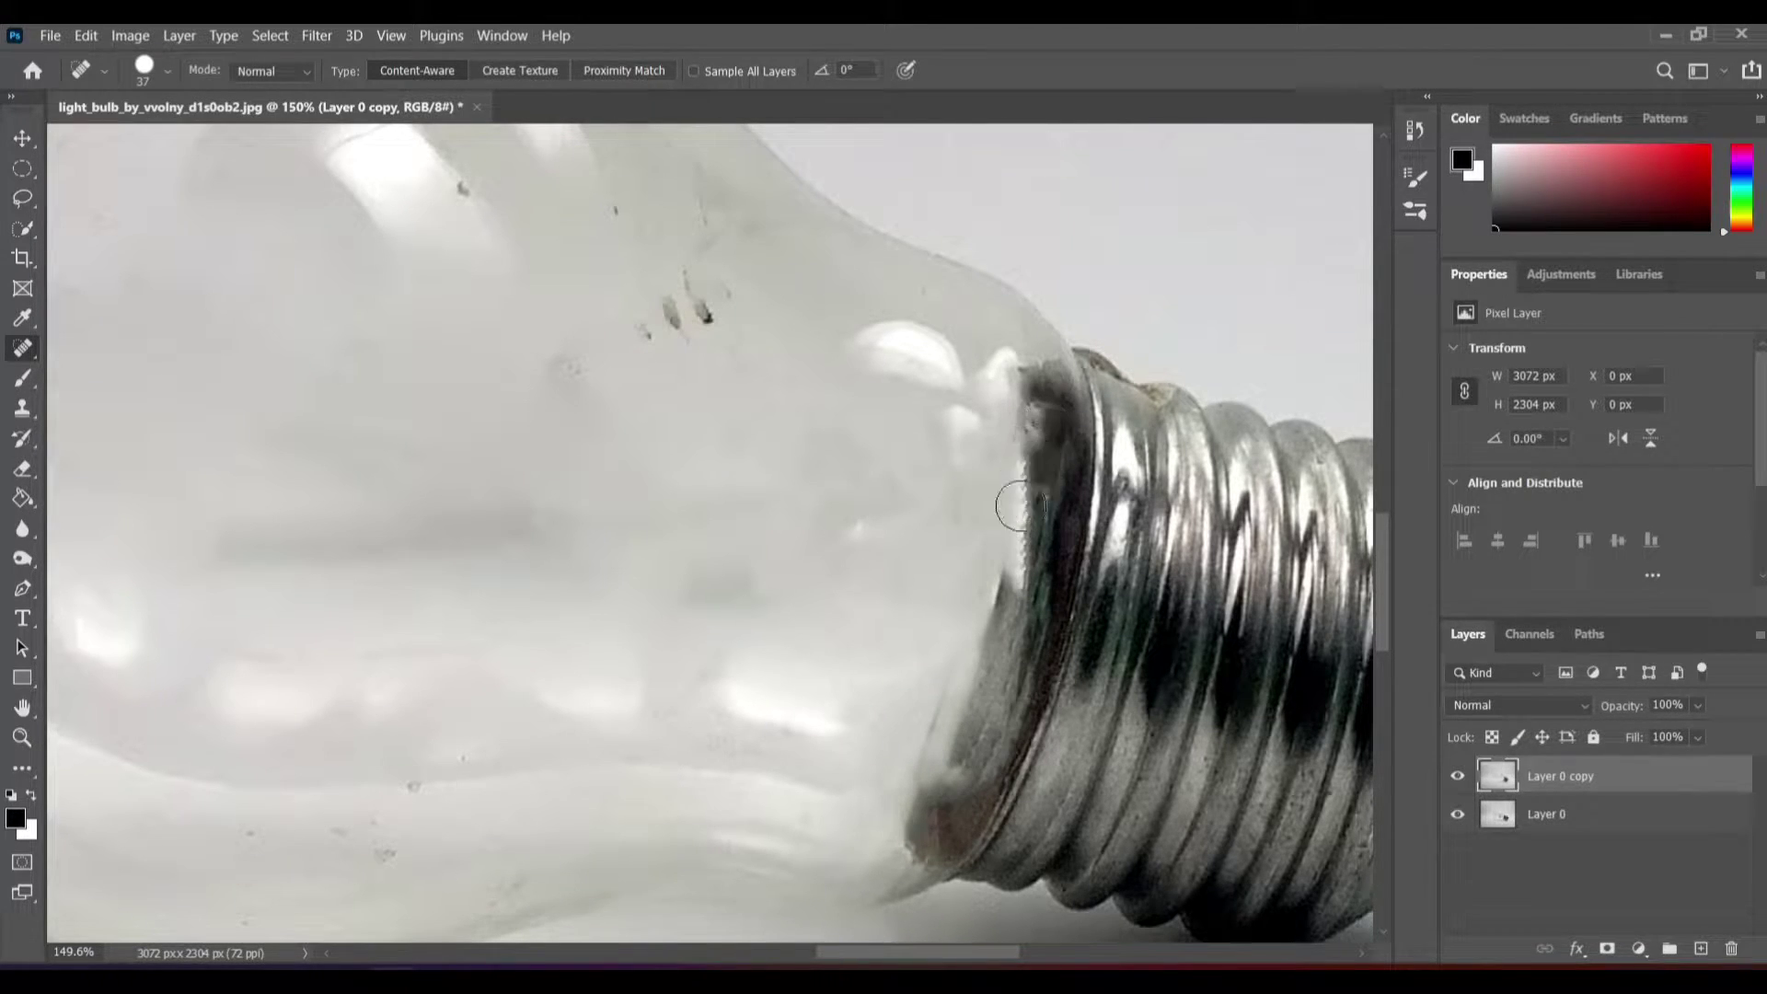
left_click_drag(994, 635, 925, 828)
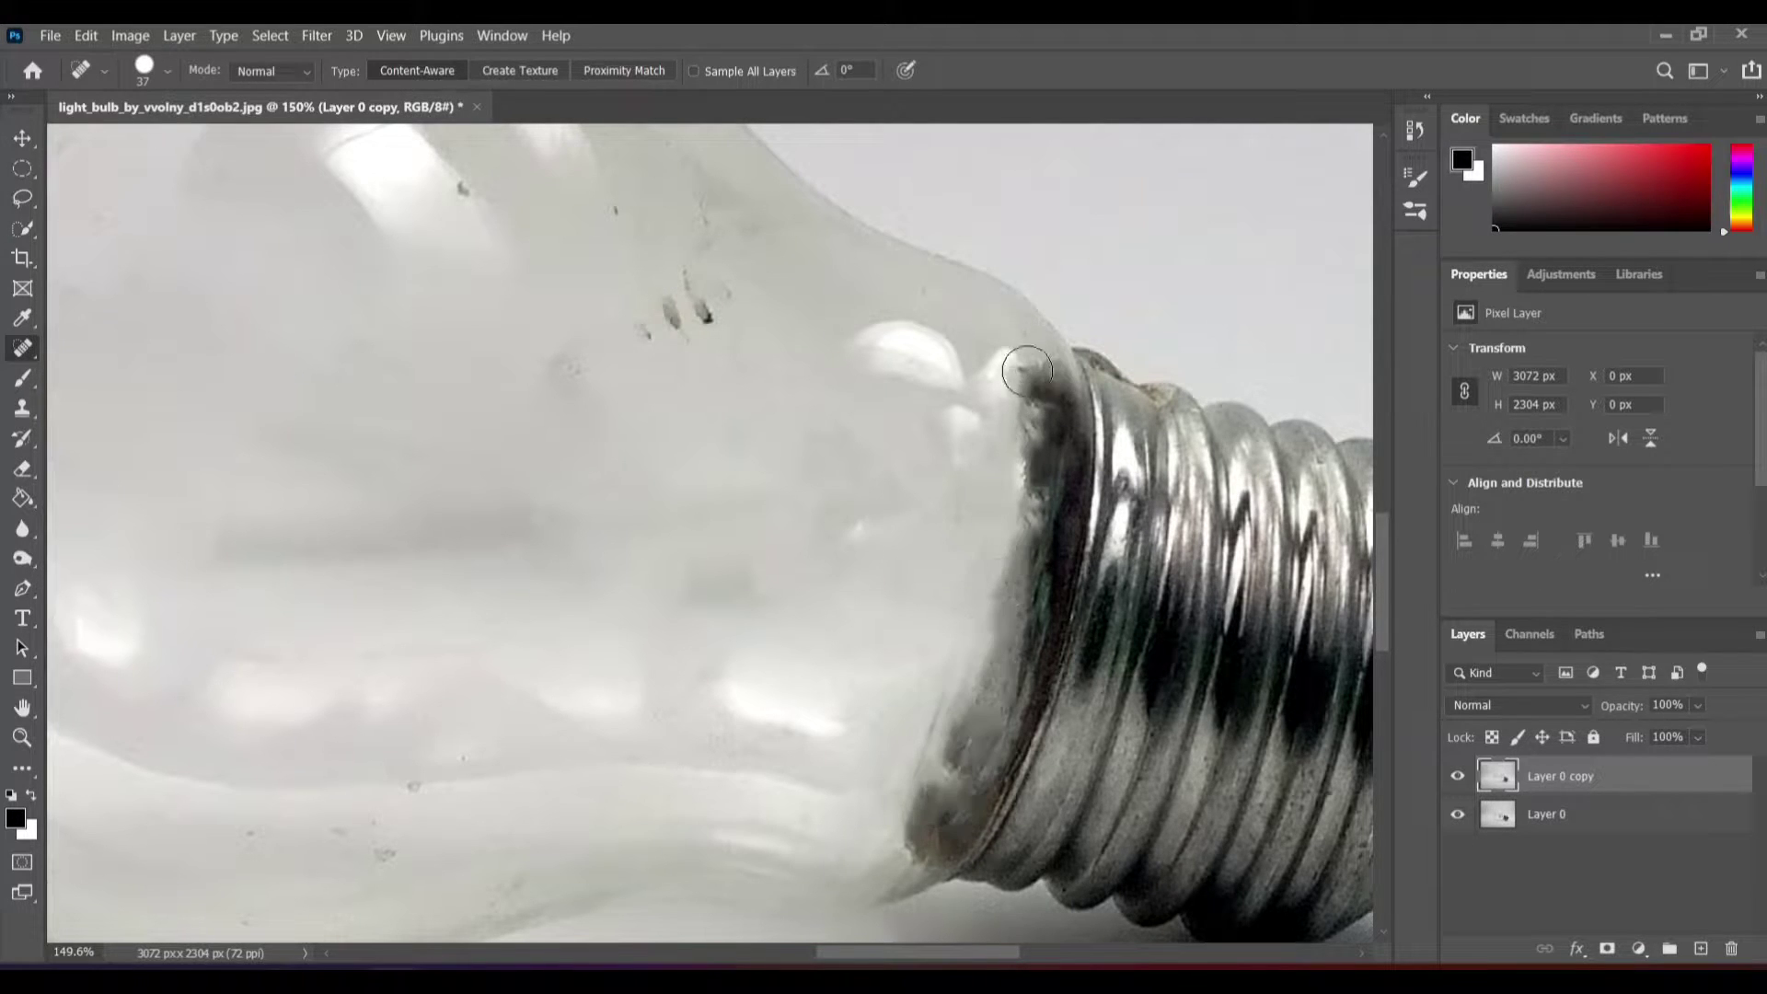
left_click_drag(1027, 371, 911, 833)
mouse_move(1021, 405)
left_mouse_down()
mouse_move(976, 656)
mouse_move(907, 801)
left_mouse_up()
- Smooth the remaining marks across the middle and lower bulb glass
scroll(1088, 649, "down", 3)
left_click_drag(909, 671, 505, 580)
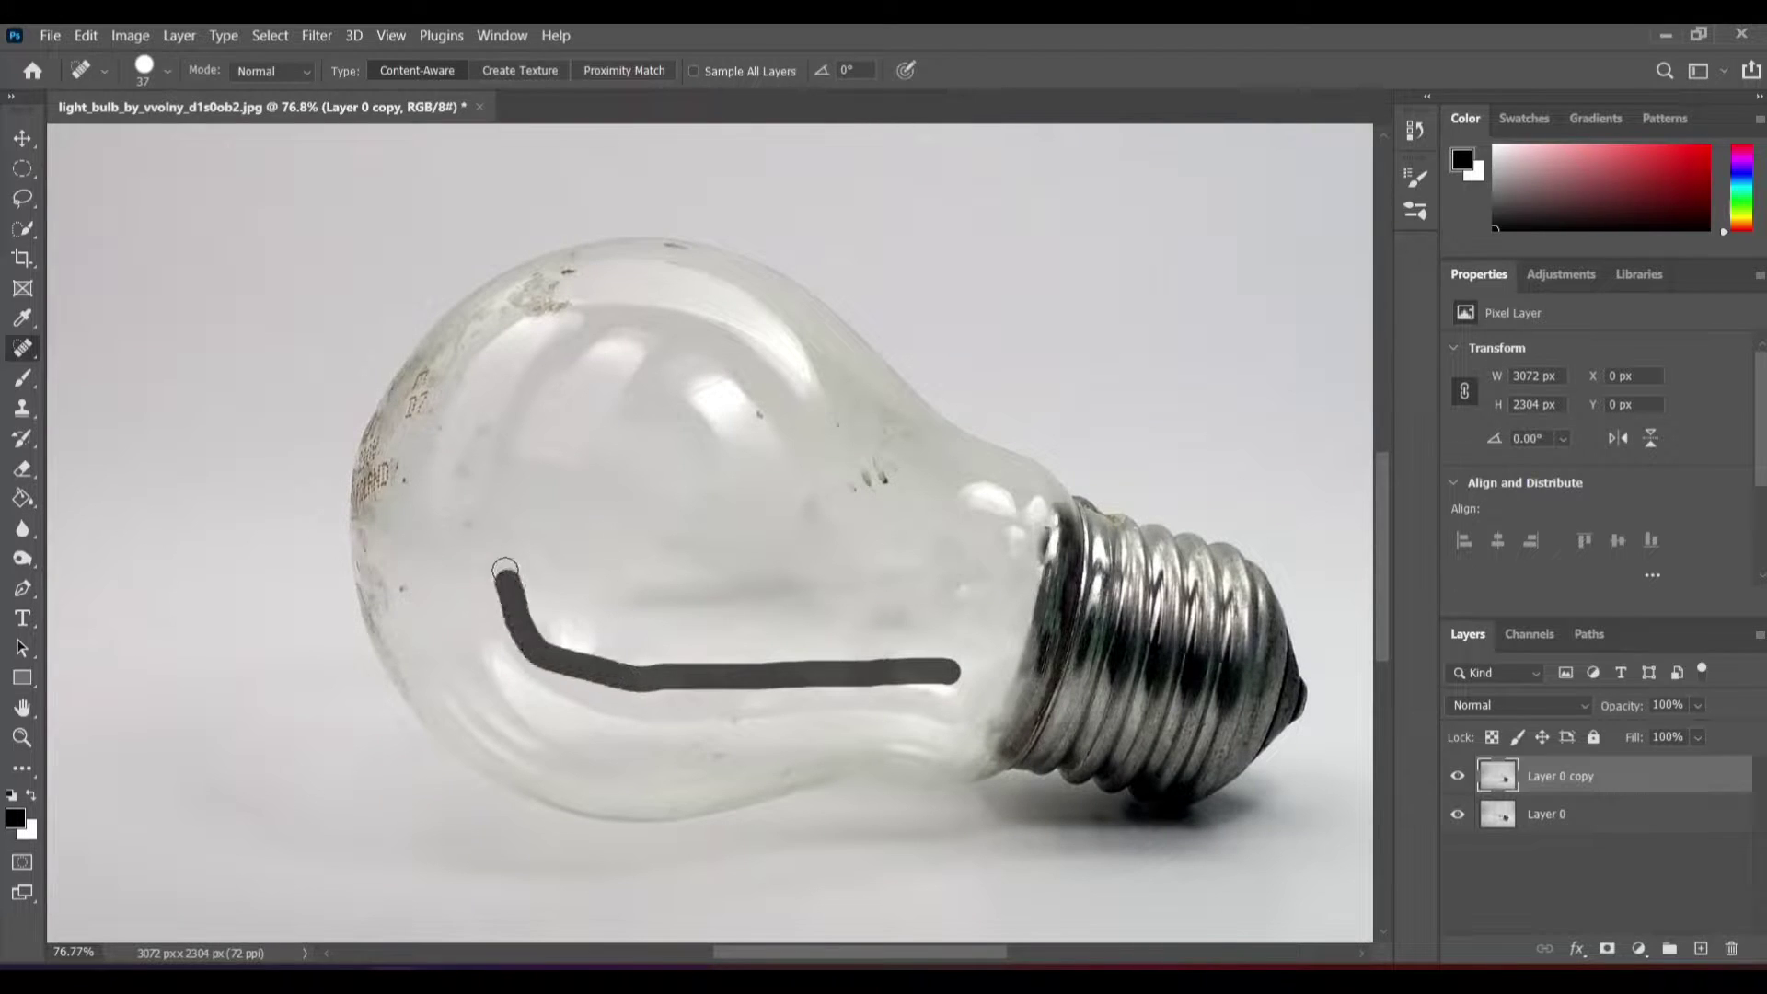
left_click(584, 644)
mouse_move(589, 633)
left_mouse_down()
mouse_move(621, 460)
mouse_move(791, 428)
mouse_move(749, 429)
left_mouse_up()
left_click_drag(745, 563, 644, 516)
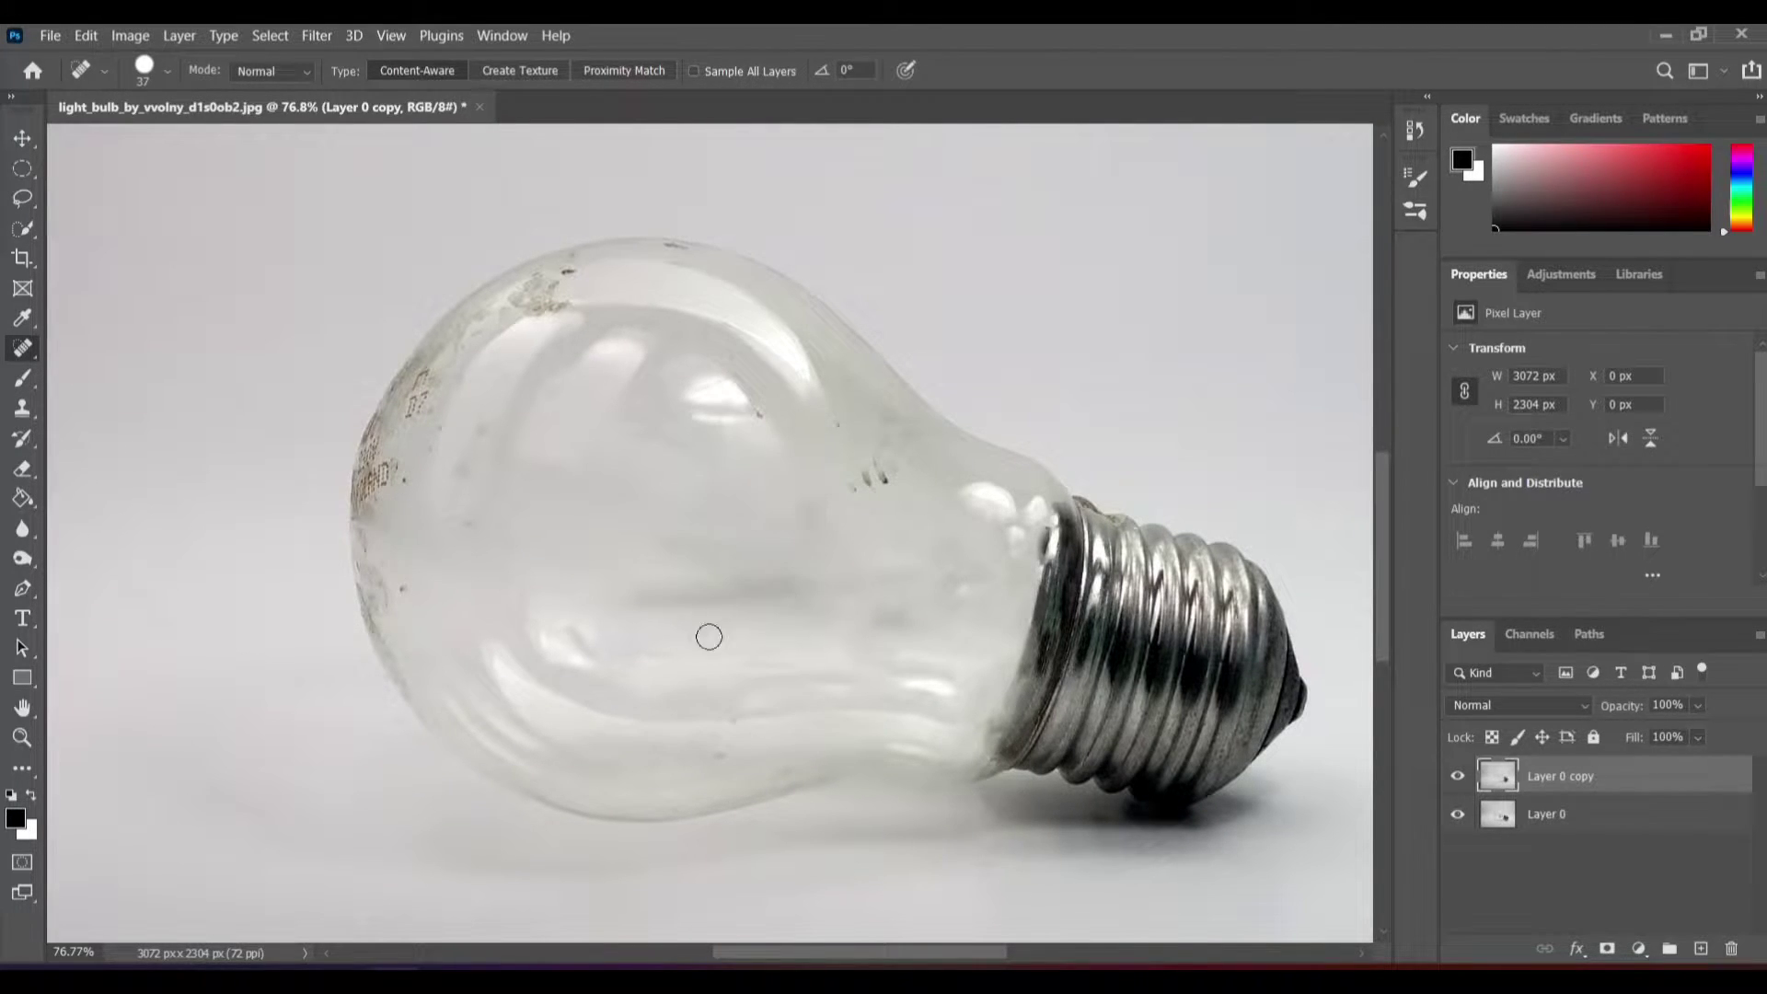
left_click_drag(705, 631, 511, 644)
left_click_drag(963, 690, 570, 649)
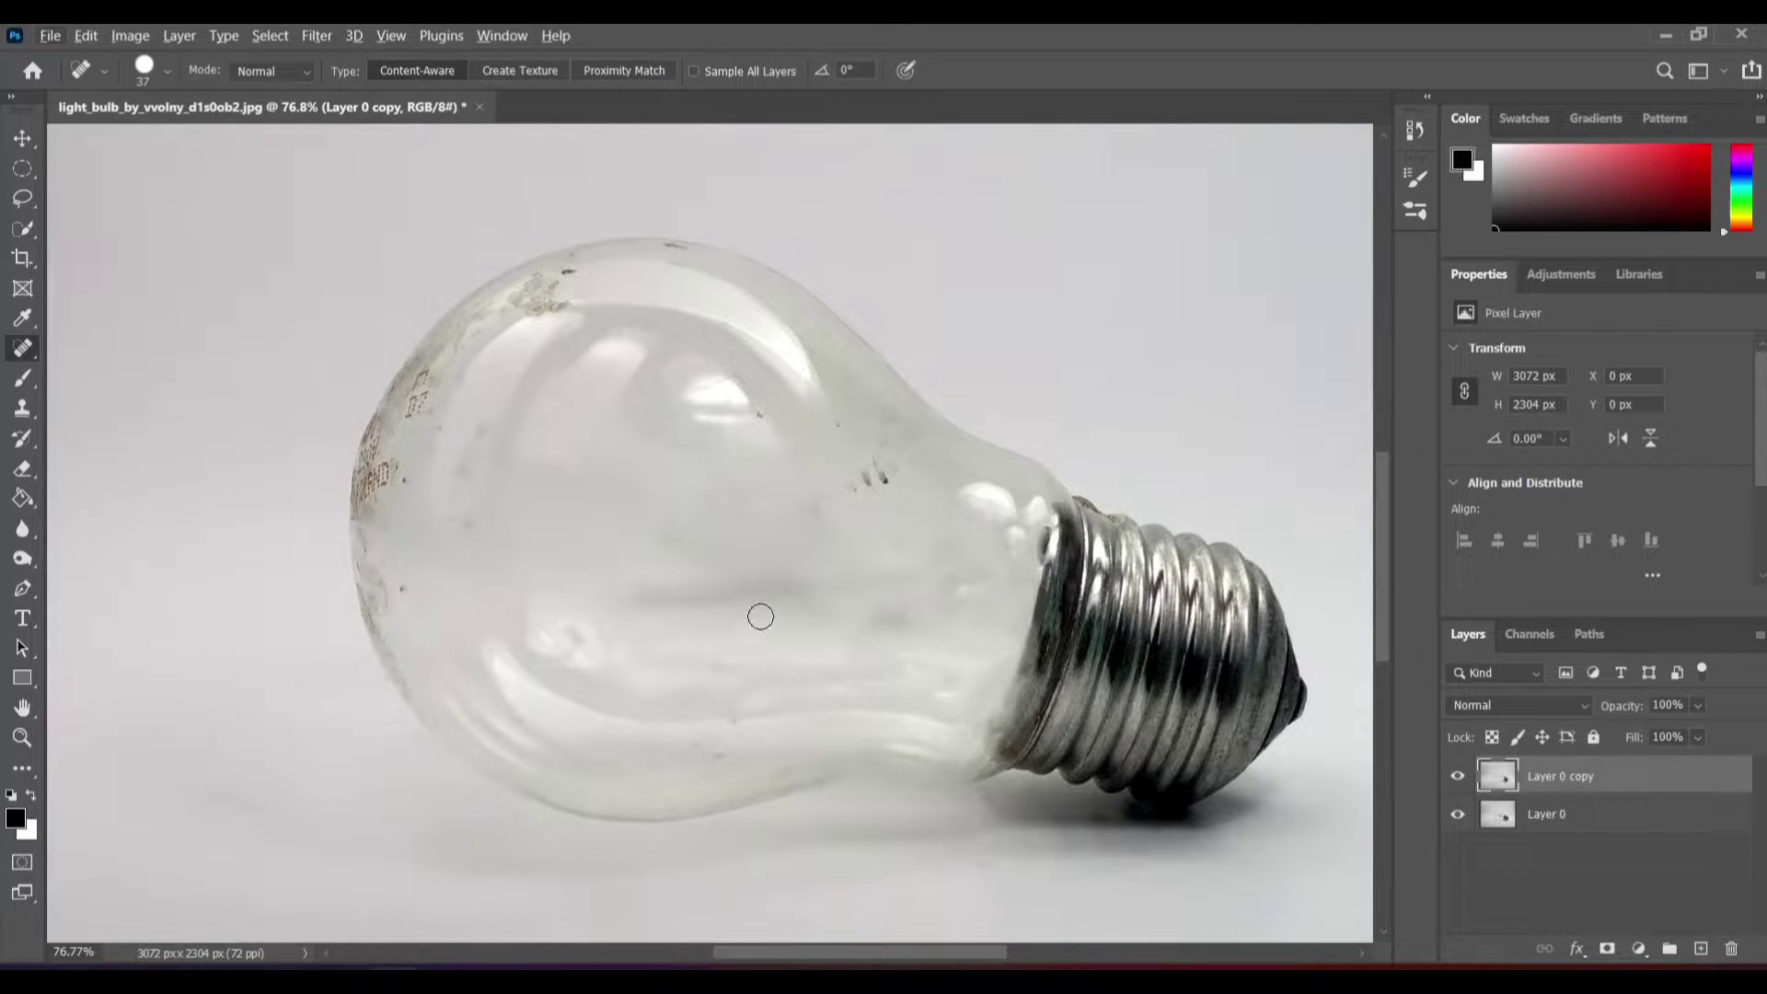
- Add a new layer and draw a thin elliptical selection beneath the bulb
left_click(1701, 948)
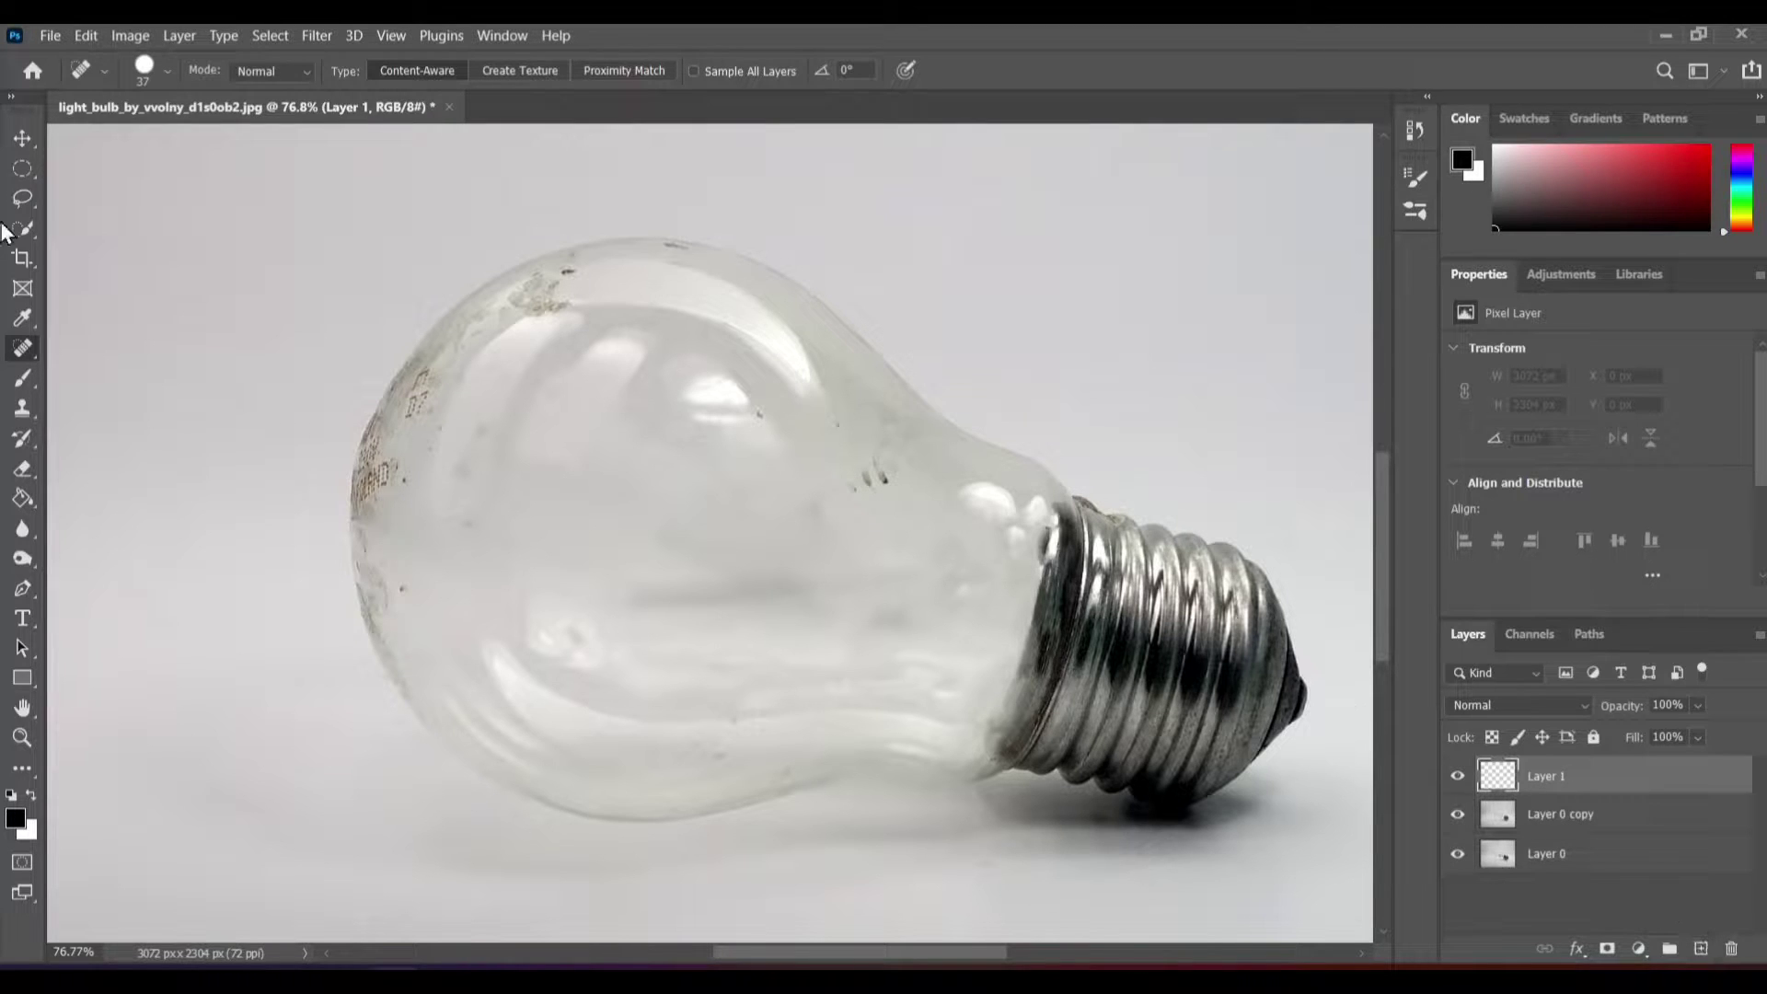
left_click(22, 169)
scroll(918, 890, "down", 2)
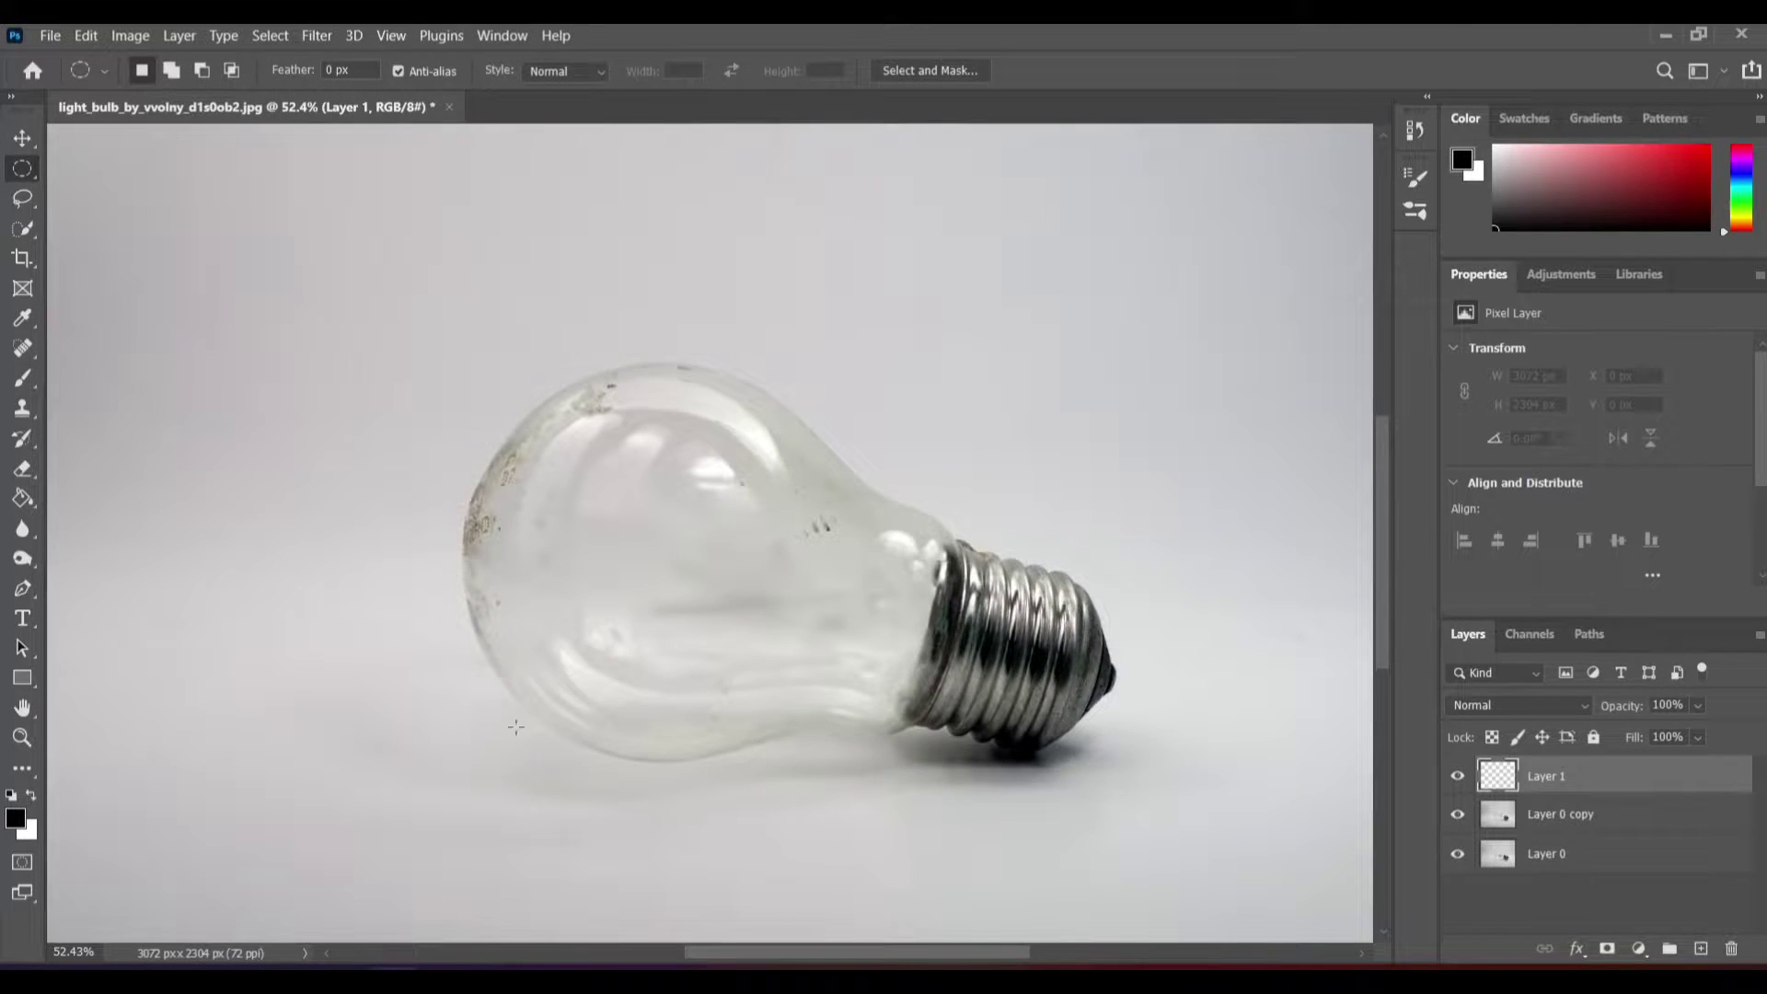
scroll(810, 764, "up", 2)
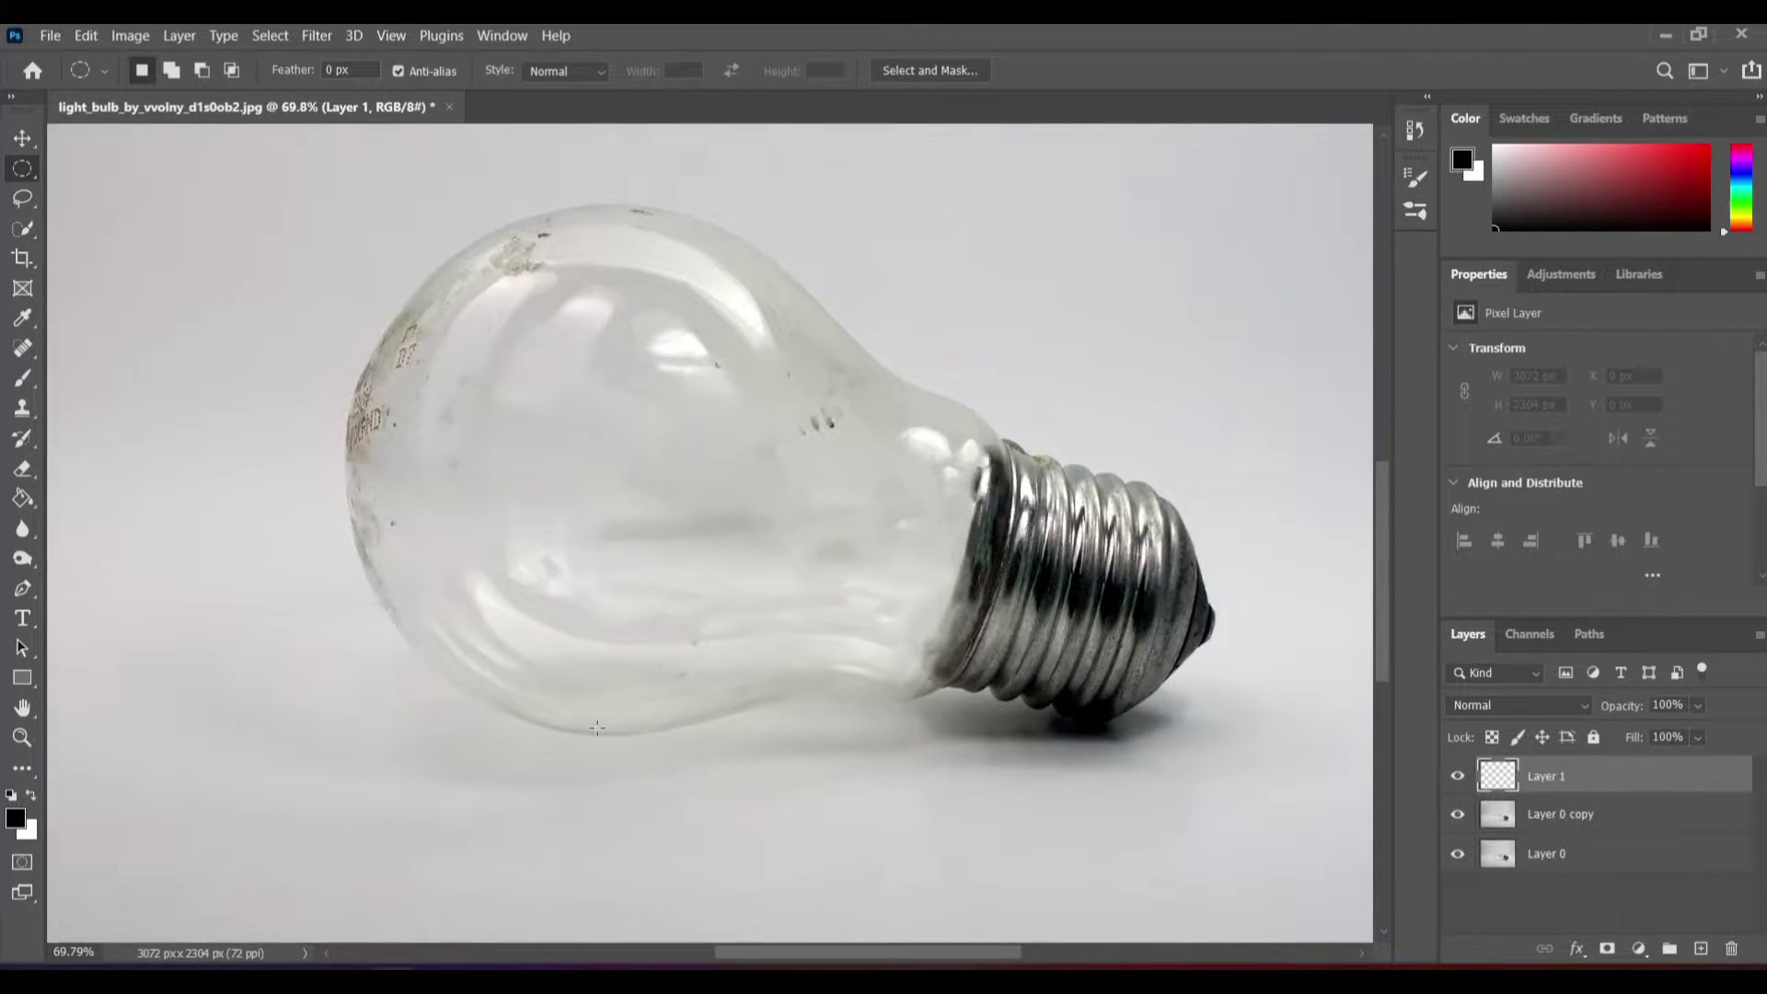
left_click_drag(573, 735, 1142, 718)
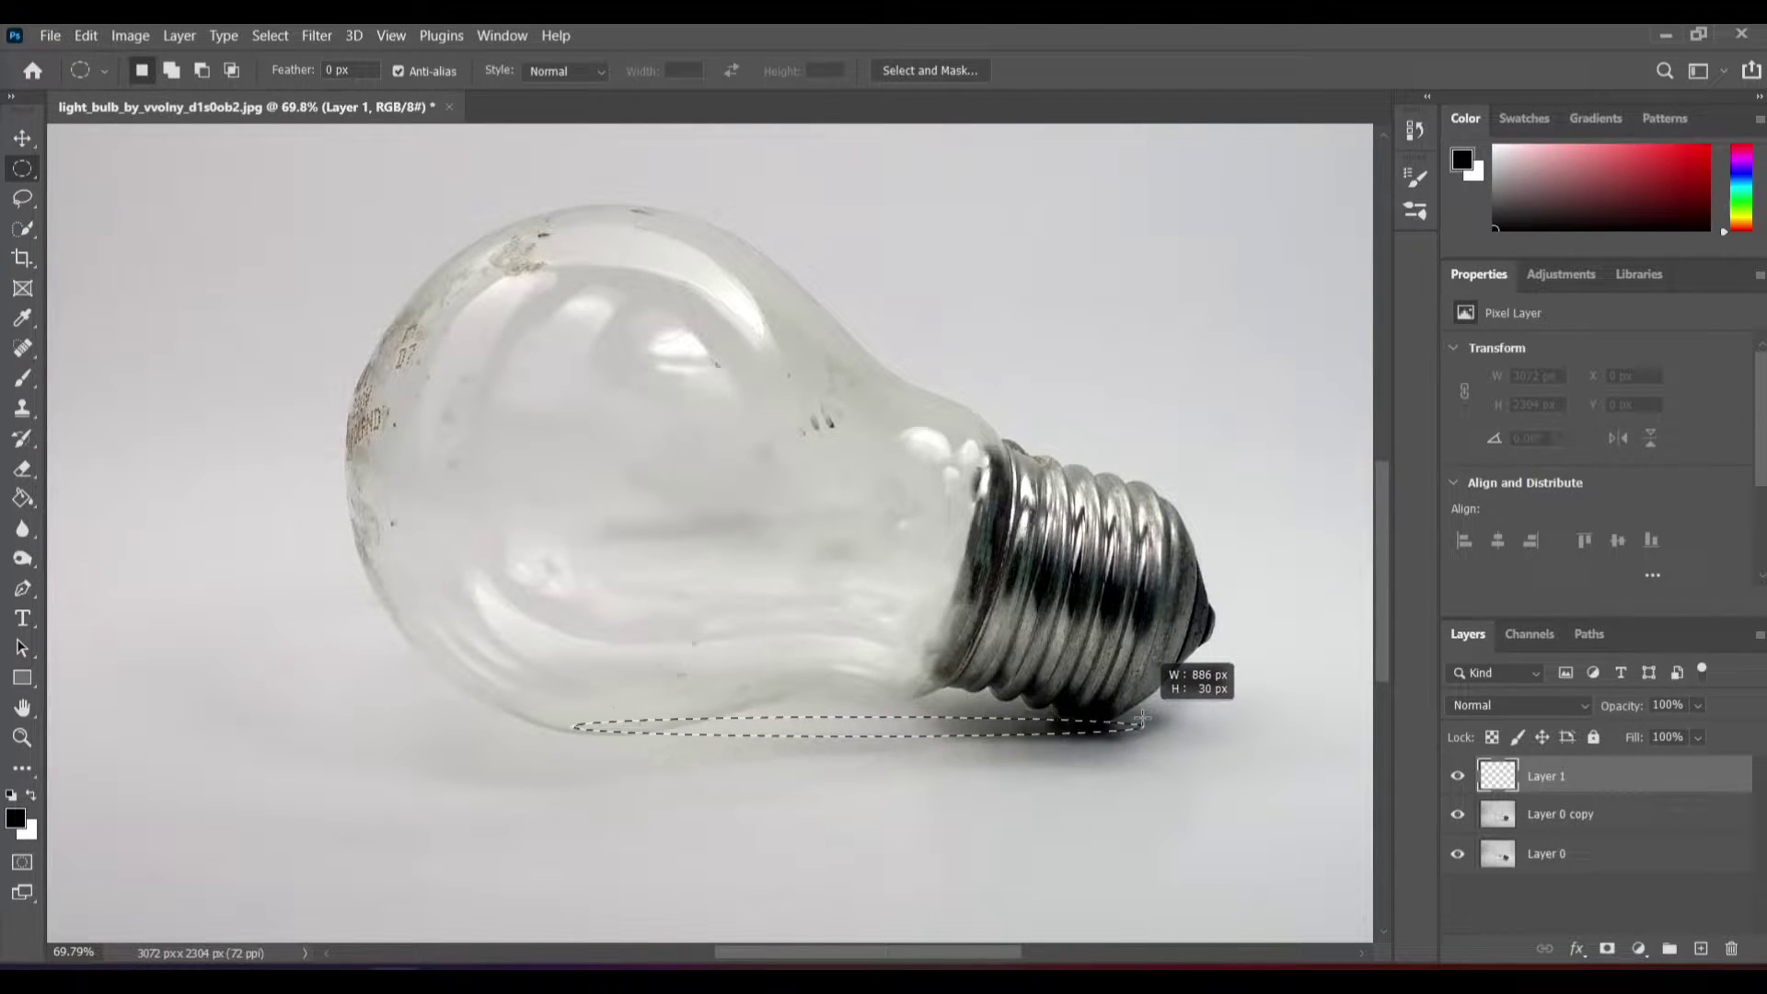
left_click_drag(1142, 719, 1104, 719)
left_click(563, 756)
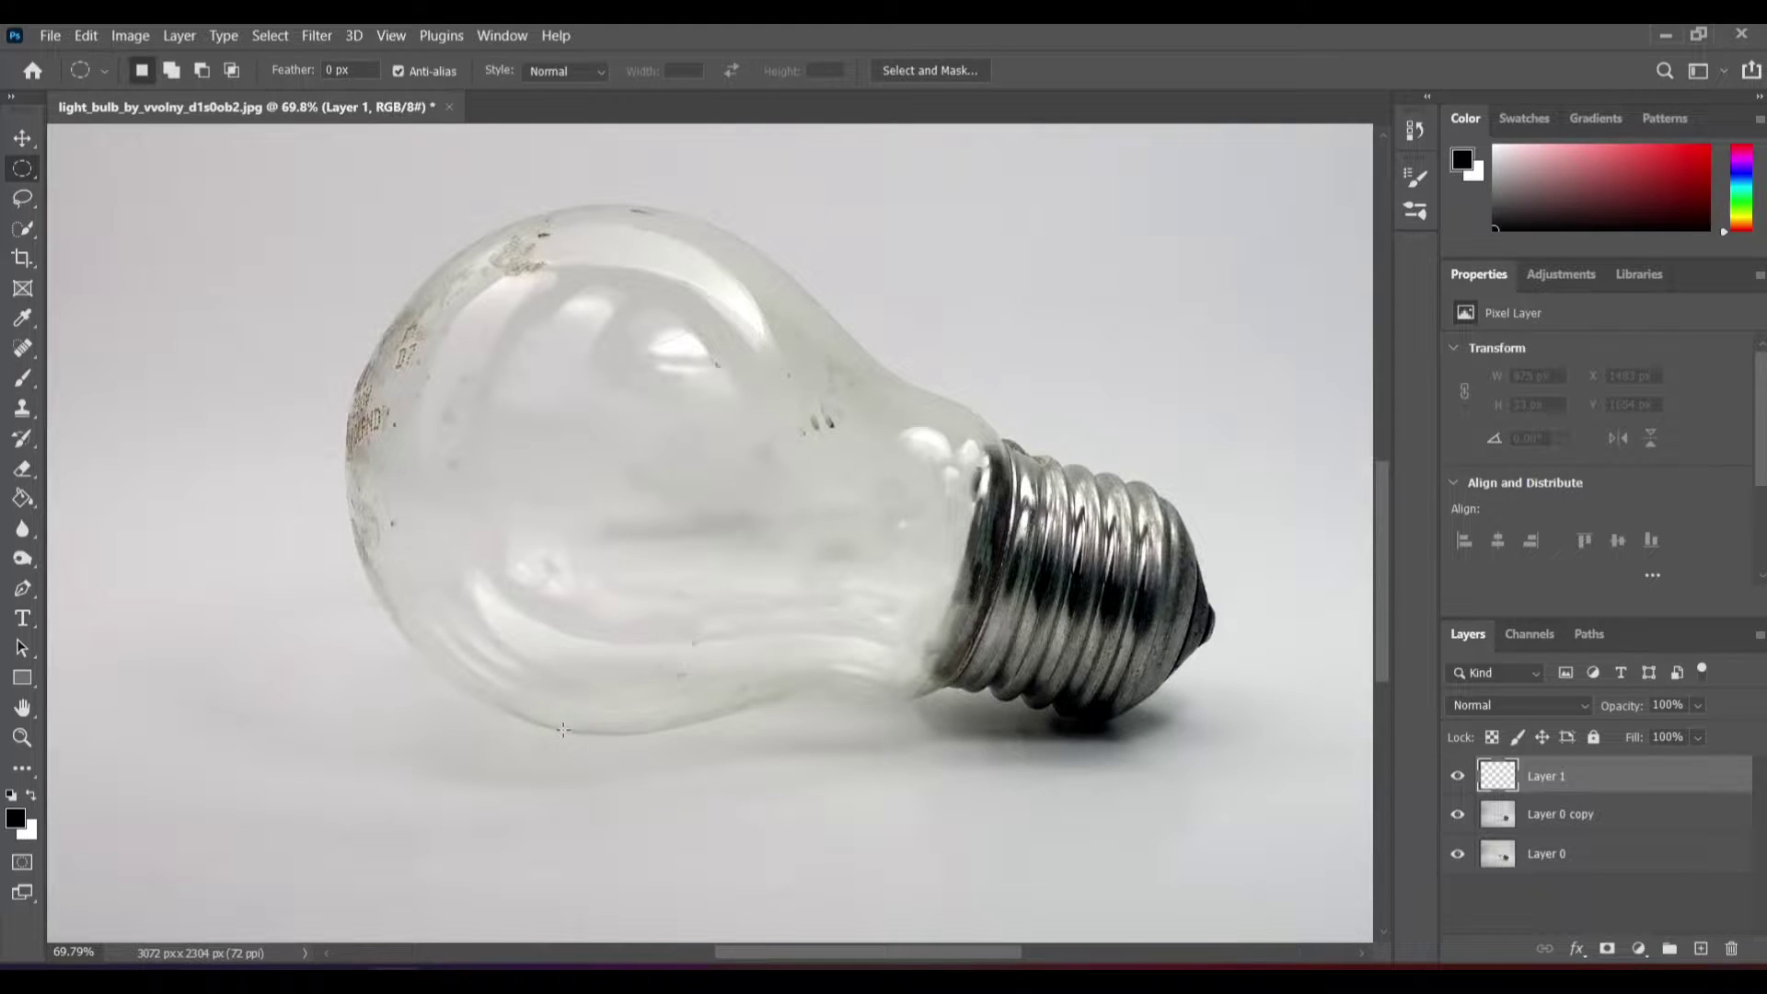
left_click_drag(547, 726, 1111, 744)
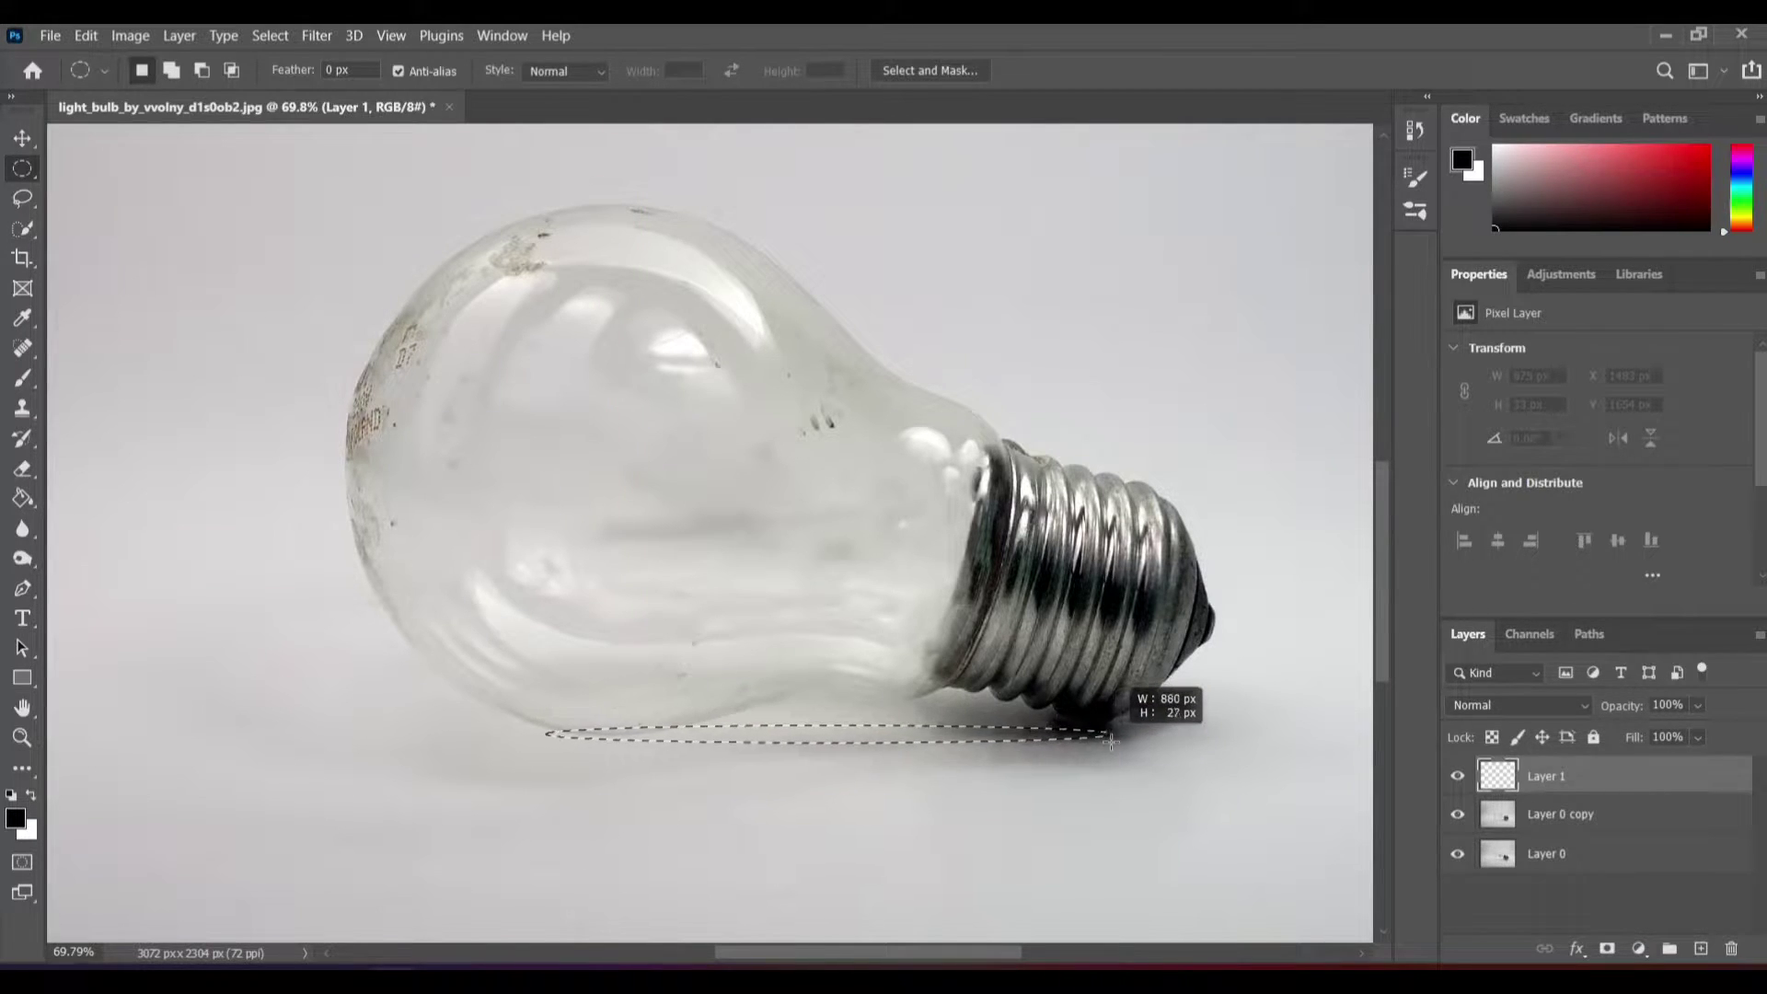
- Fill the ellipse black with the Paint Bucket and deselect
key("g")
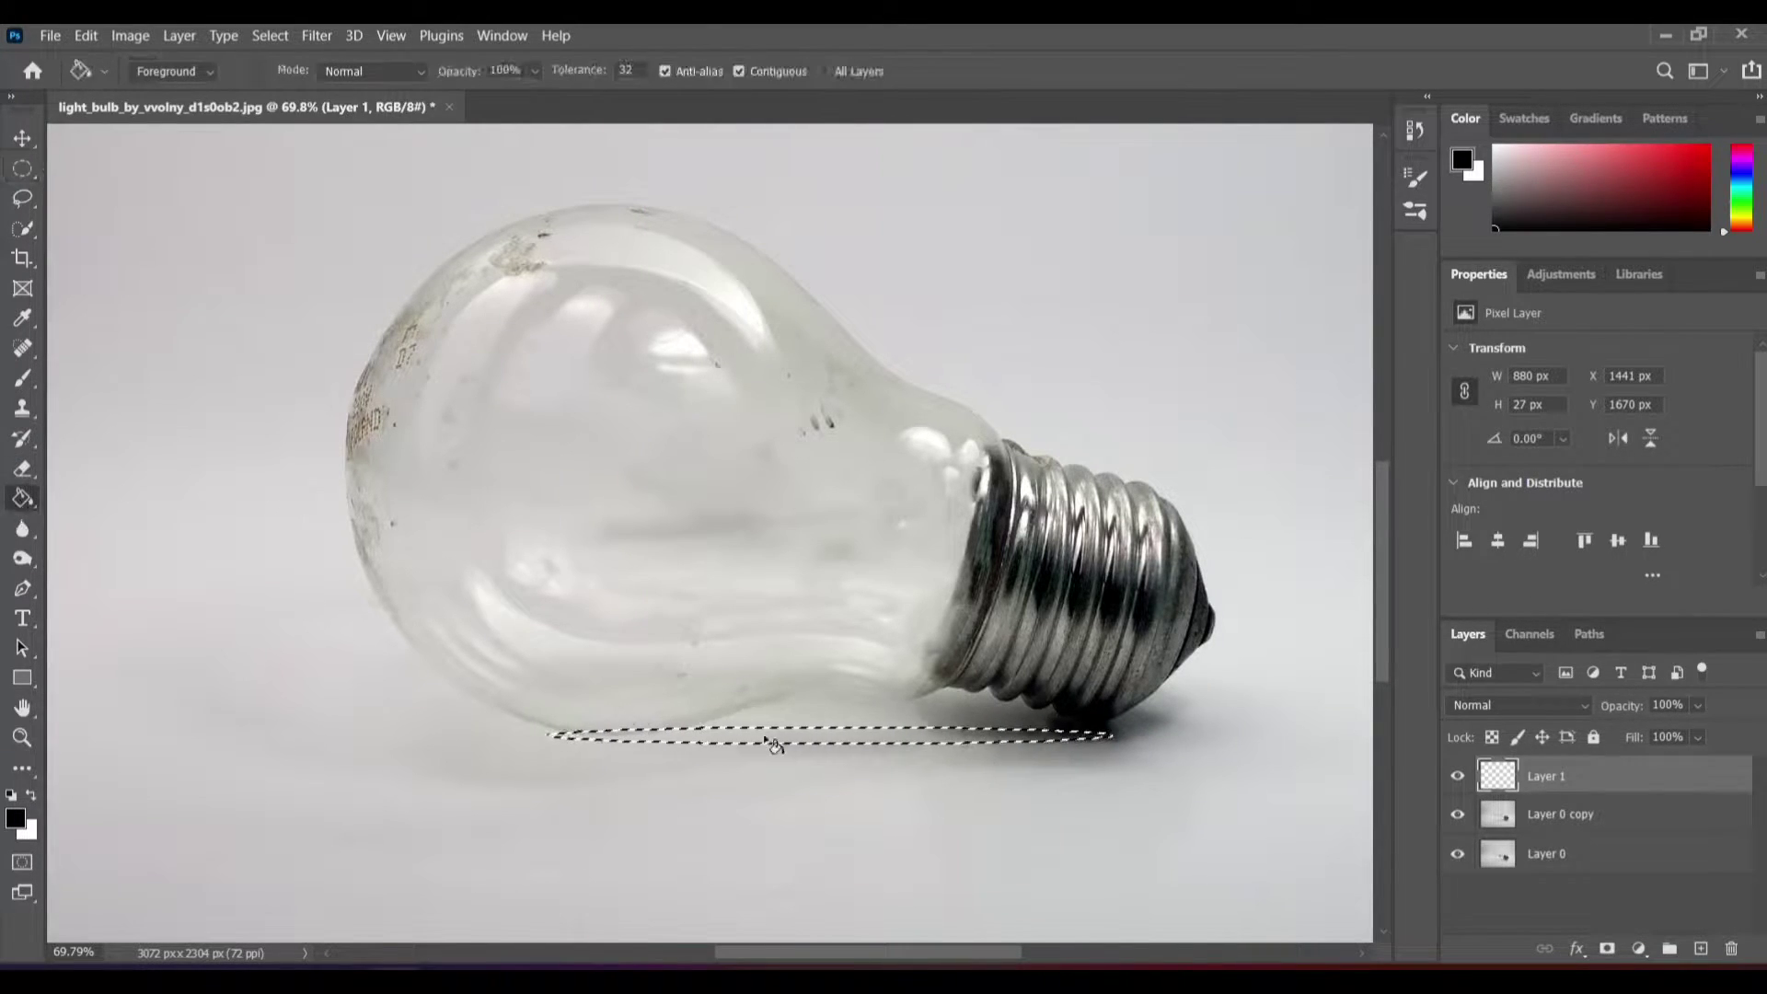
left_click(794, 736)
key("ctrl+d")
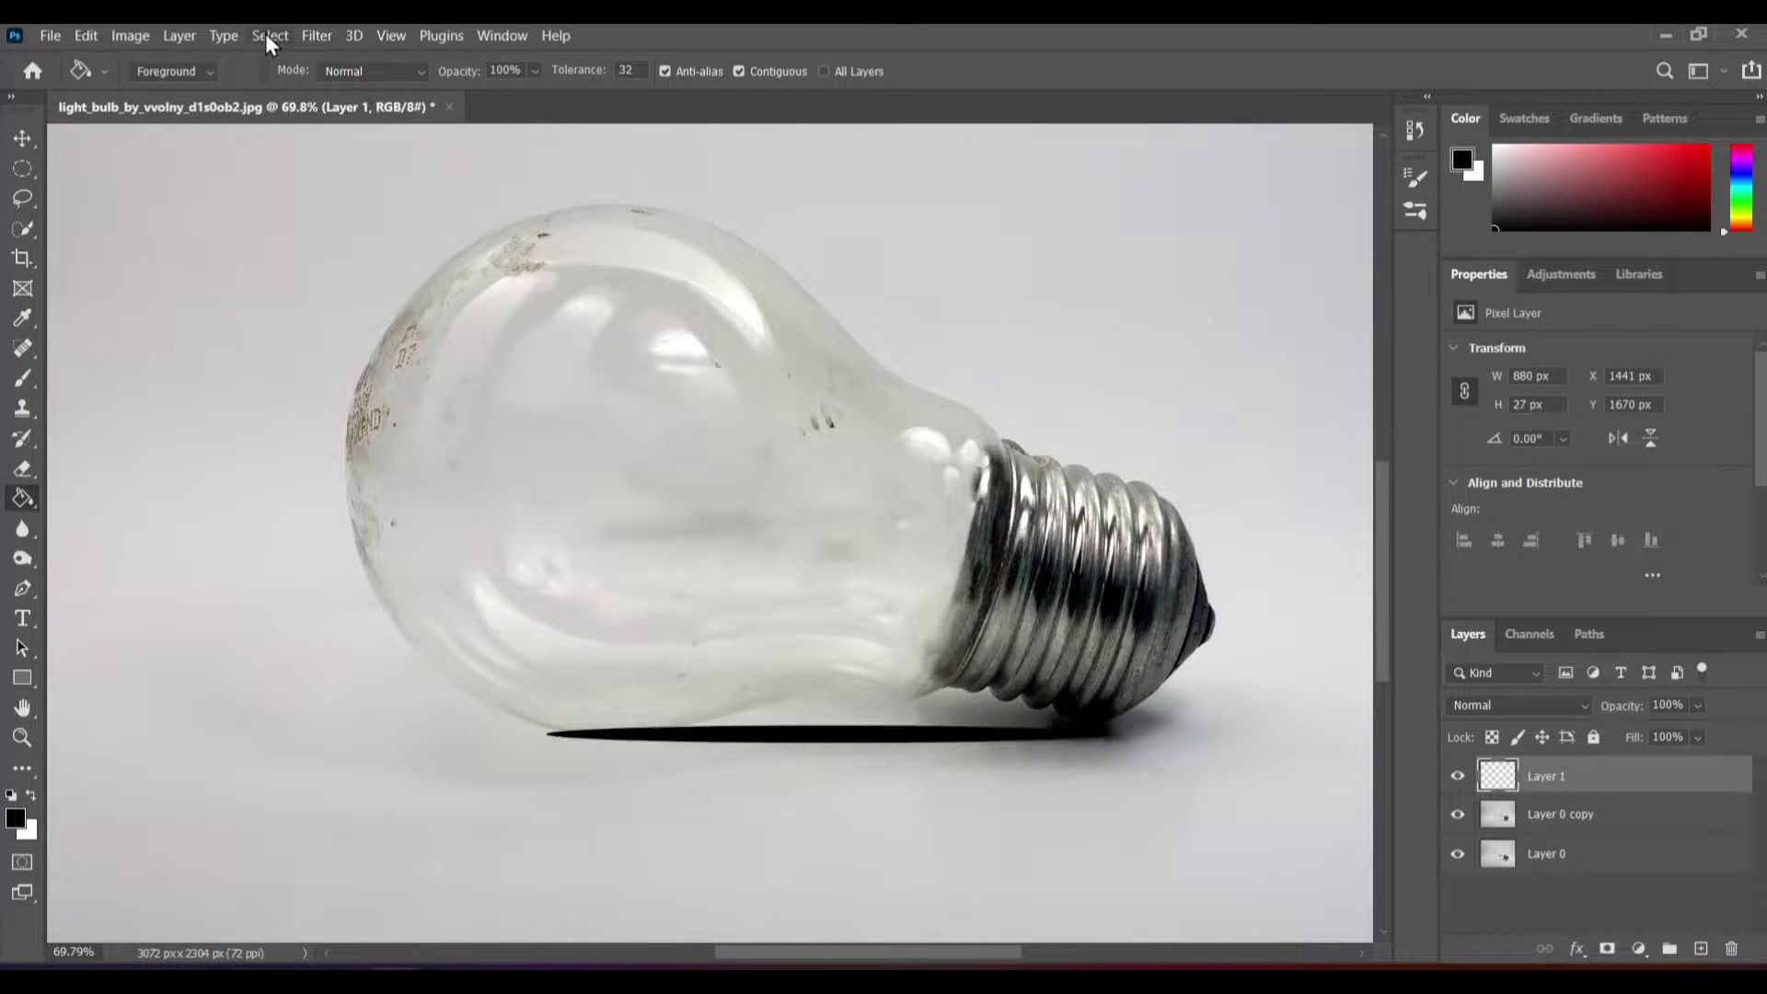
left_click(265, 33)
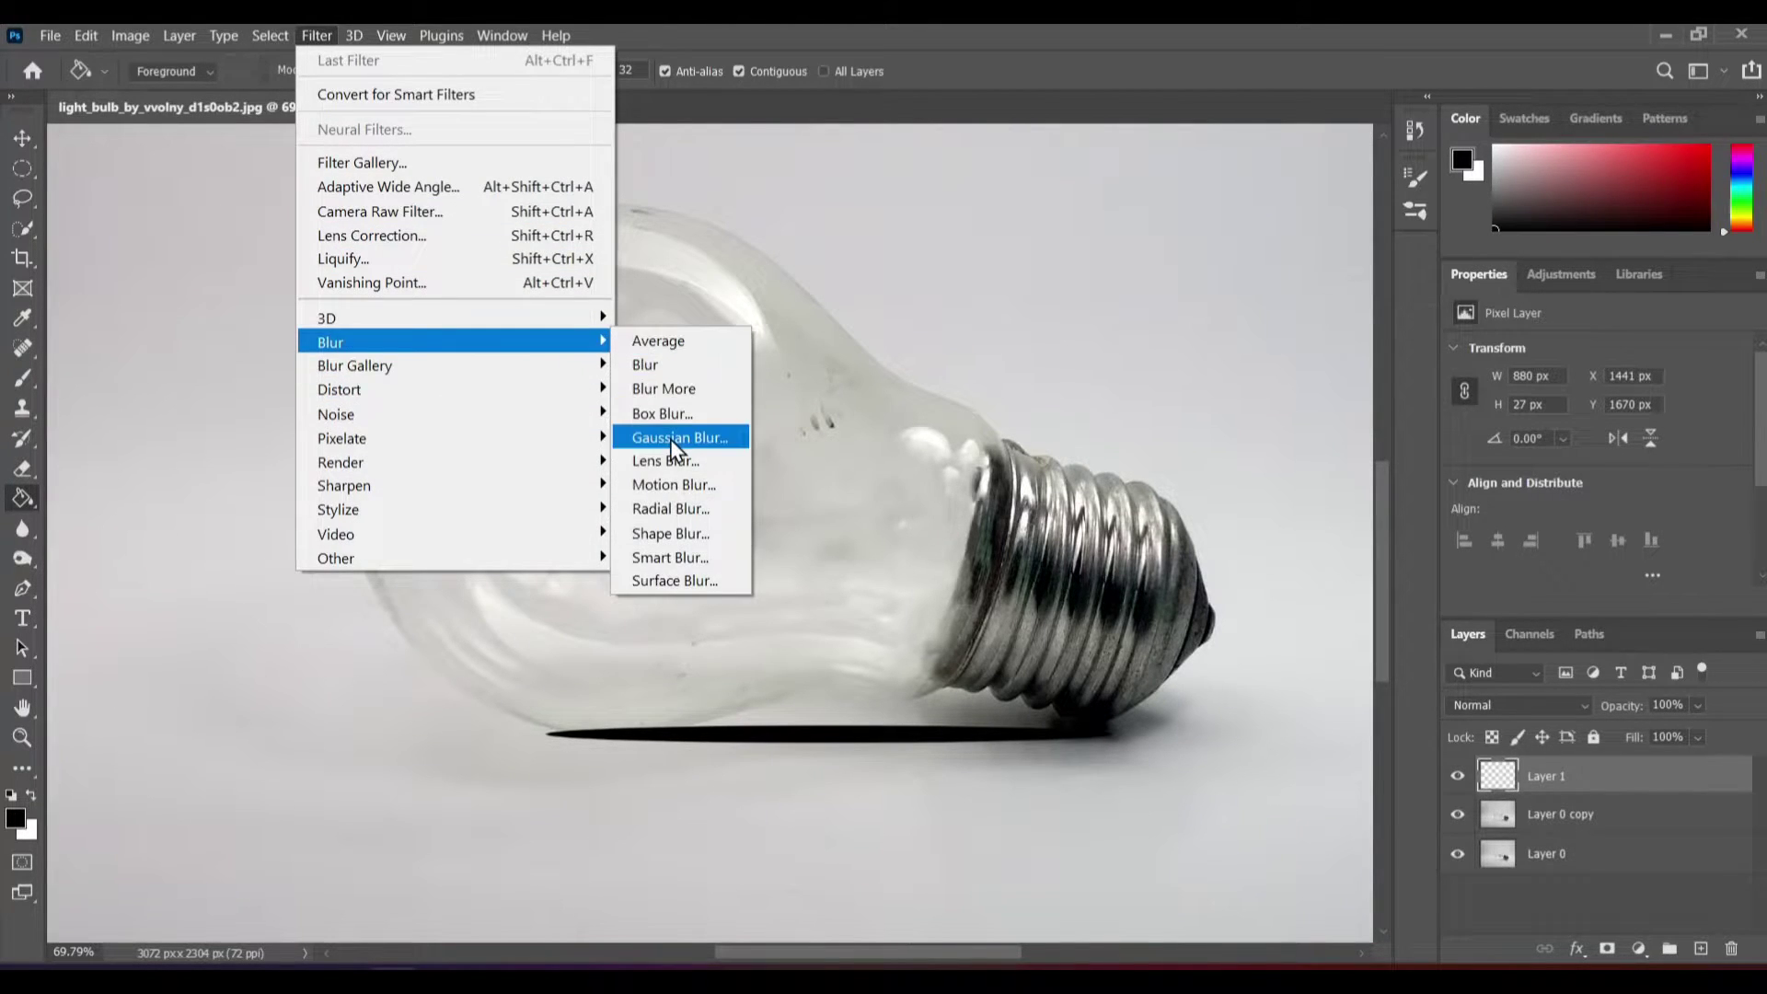
- Blur the black strip with a 10 px Gaussian Blur and set Layer 1 to 82% opacity
left_click(670, 439)
left_click(460, 476)
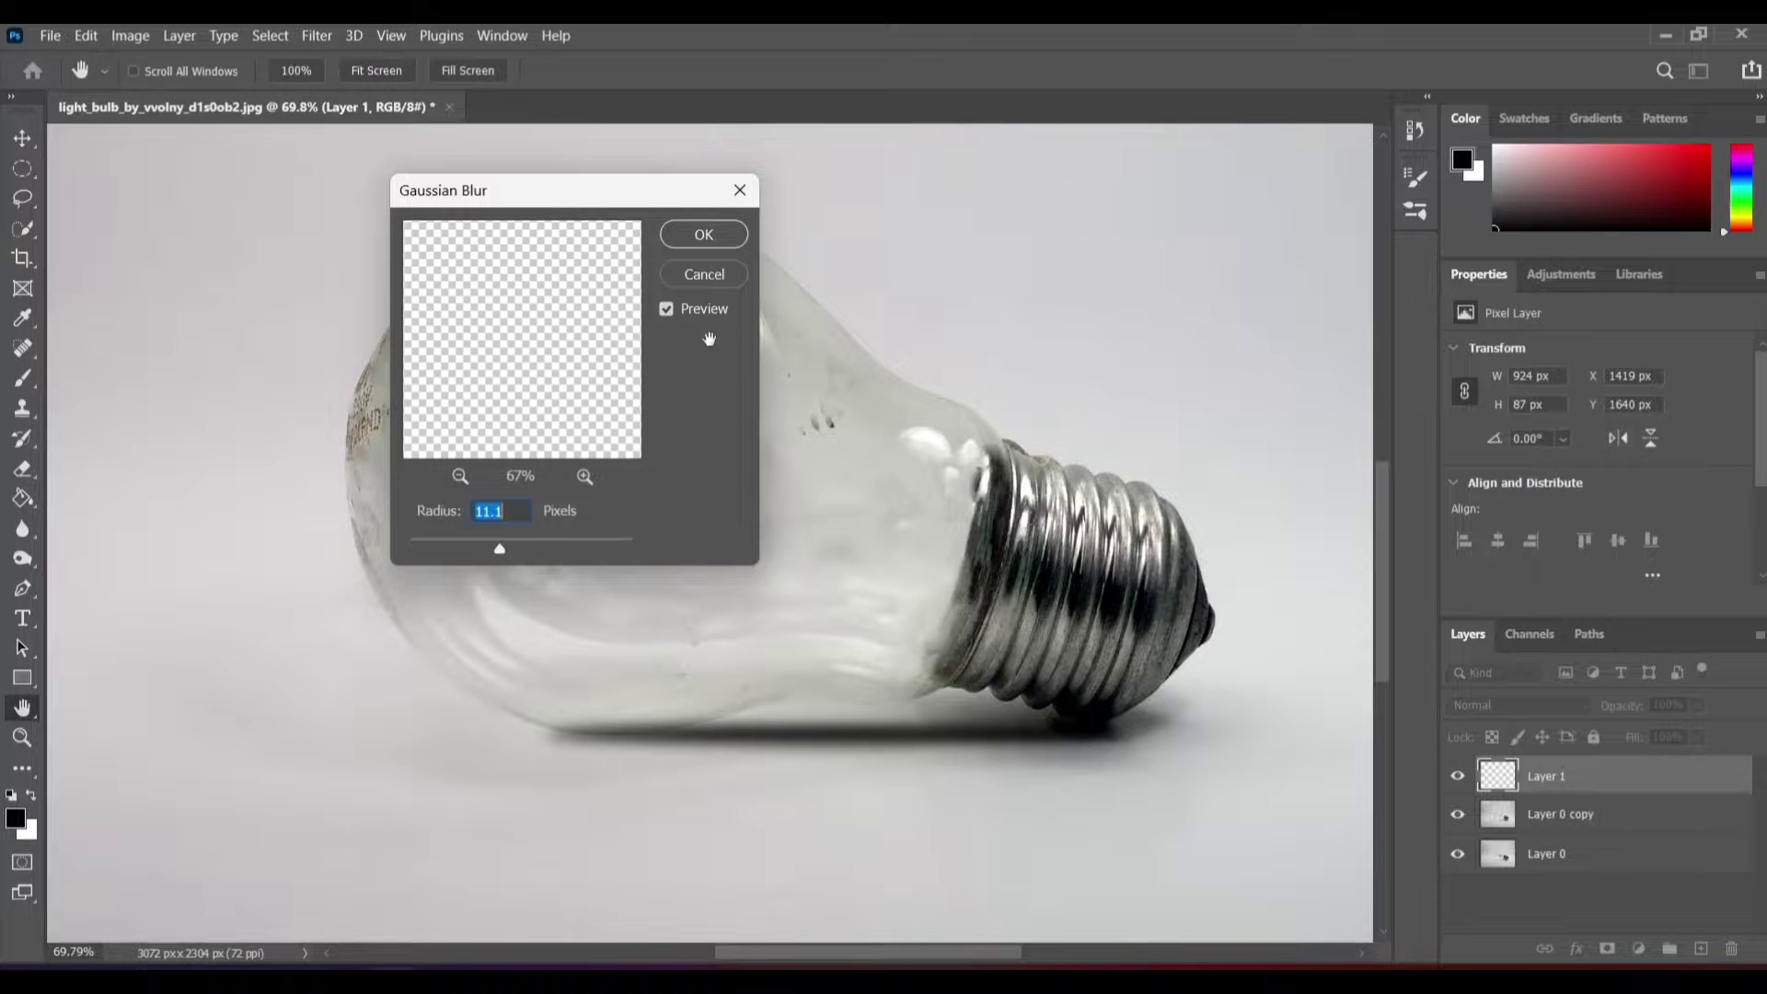
left_click(860, 646)
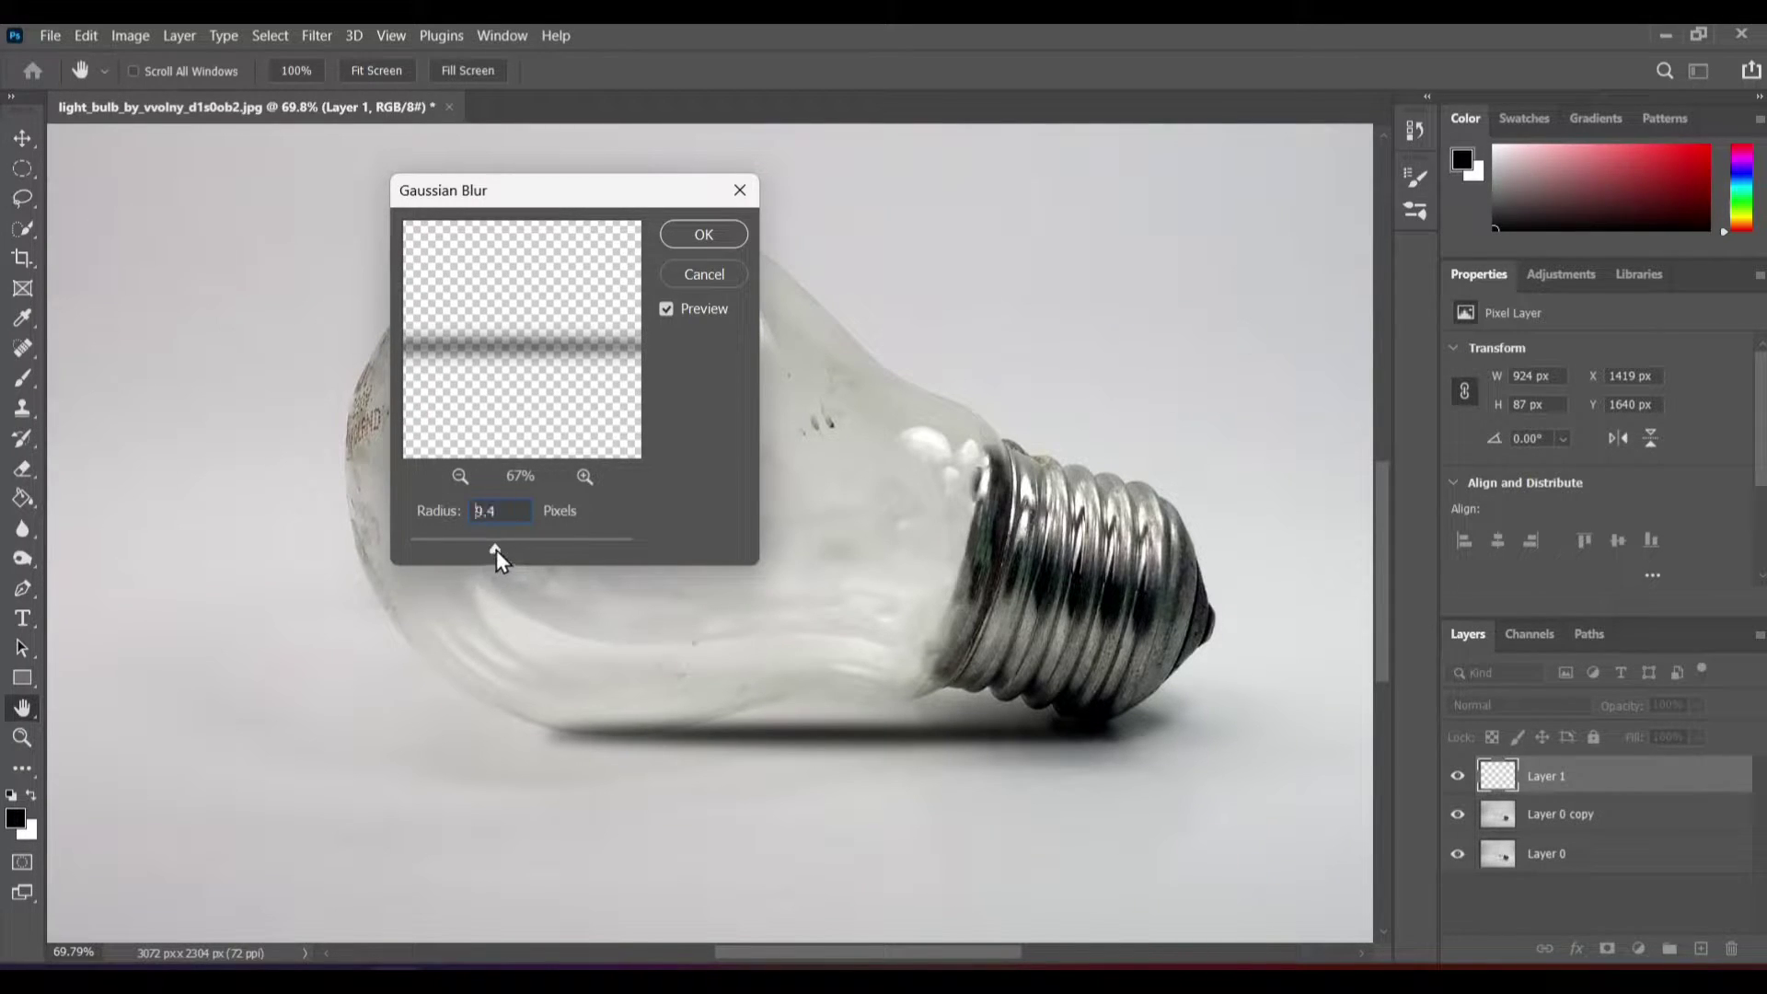
left_click_drag(495, 549, 490, 535)
left_click(583, 477)
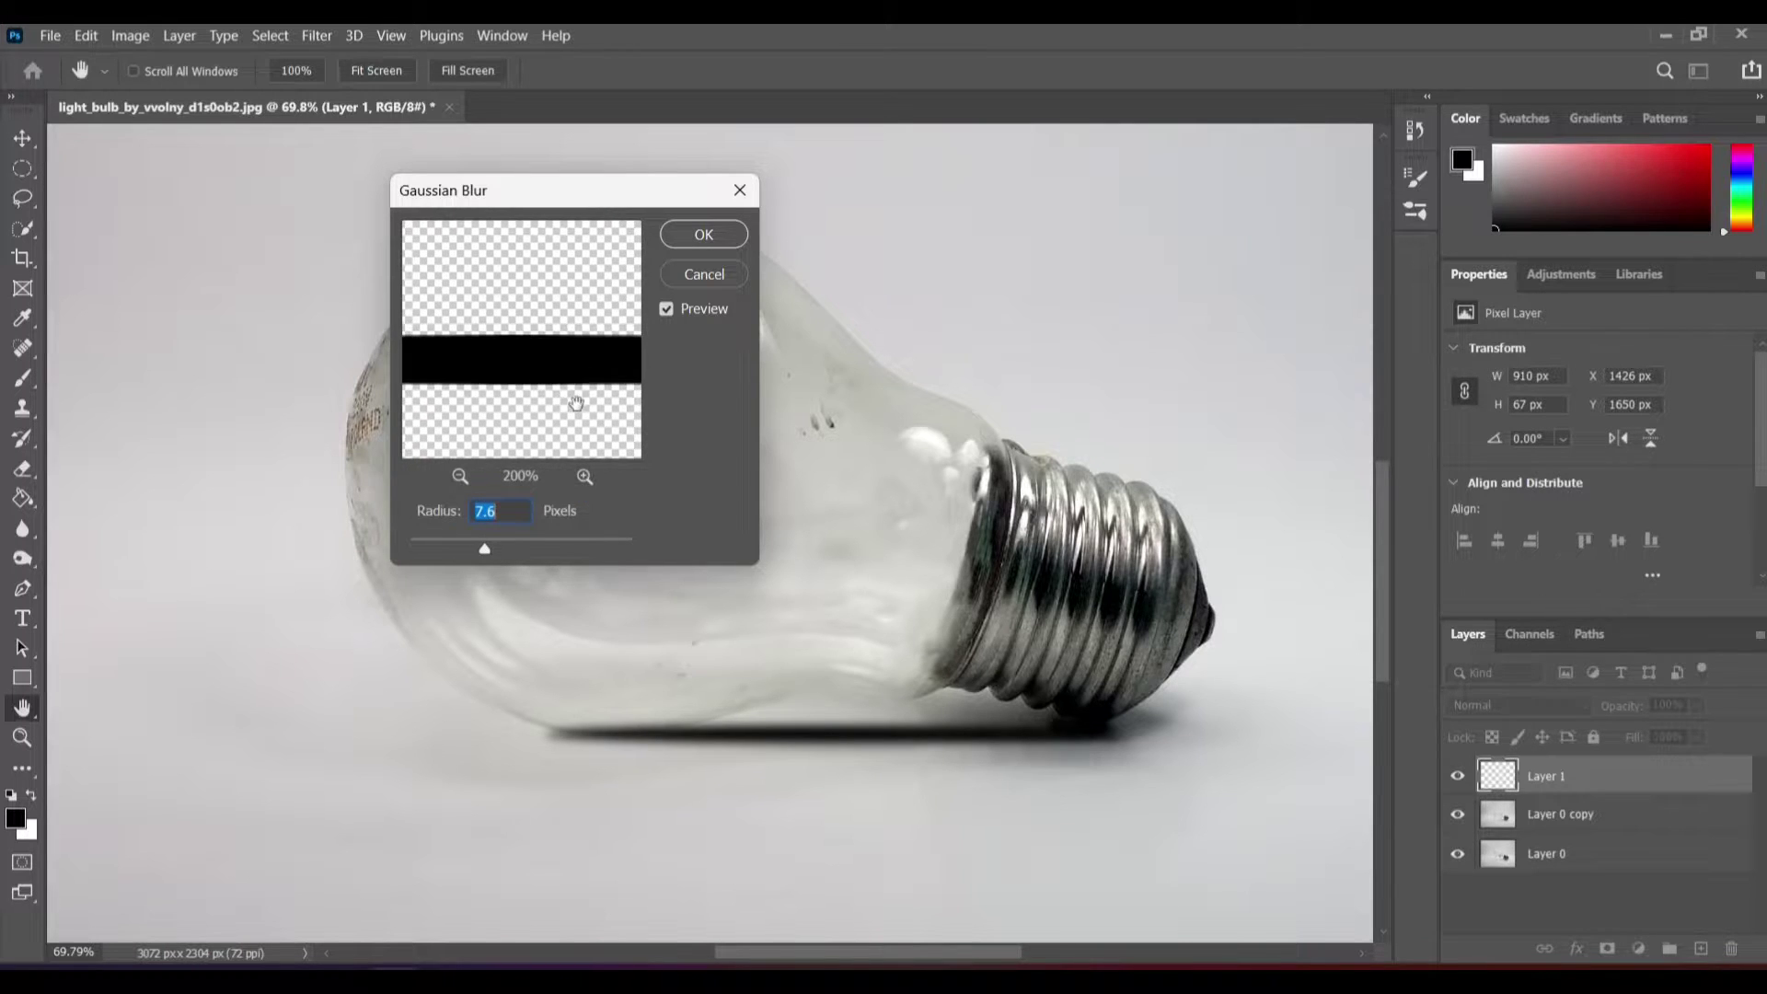
left_click_drag(488, 551, 495, 547)
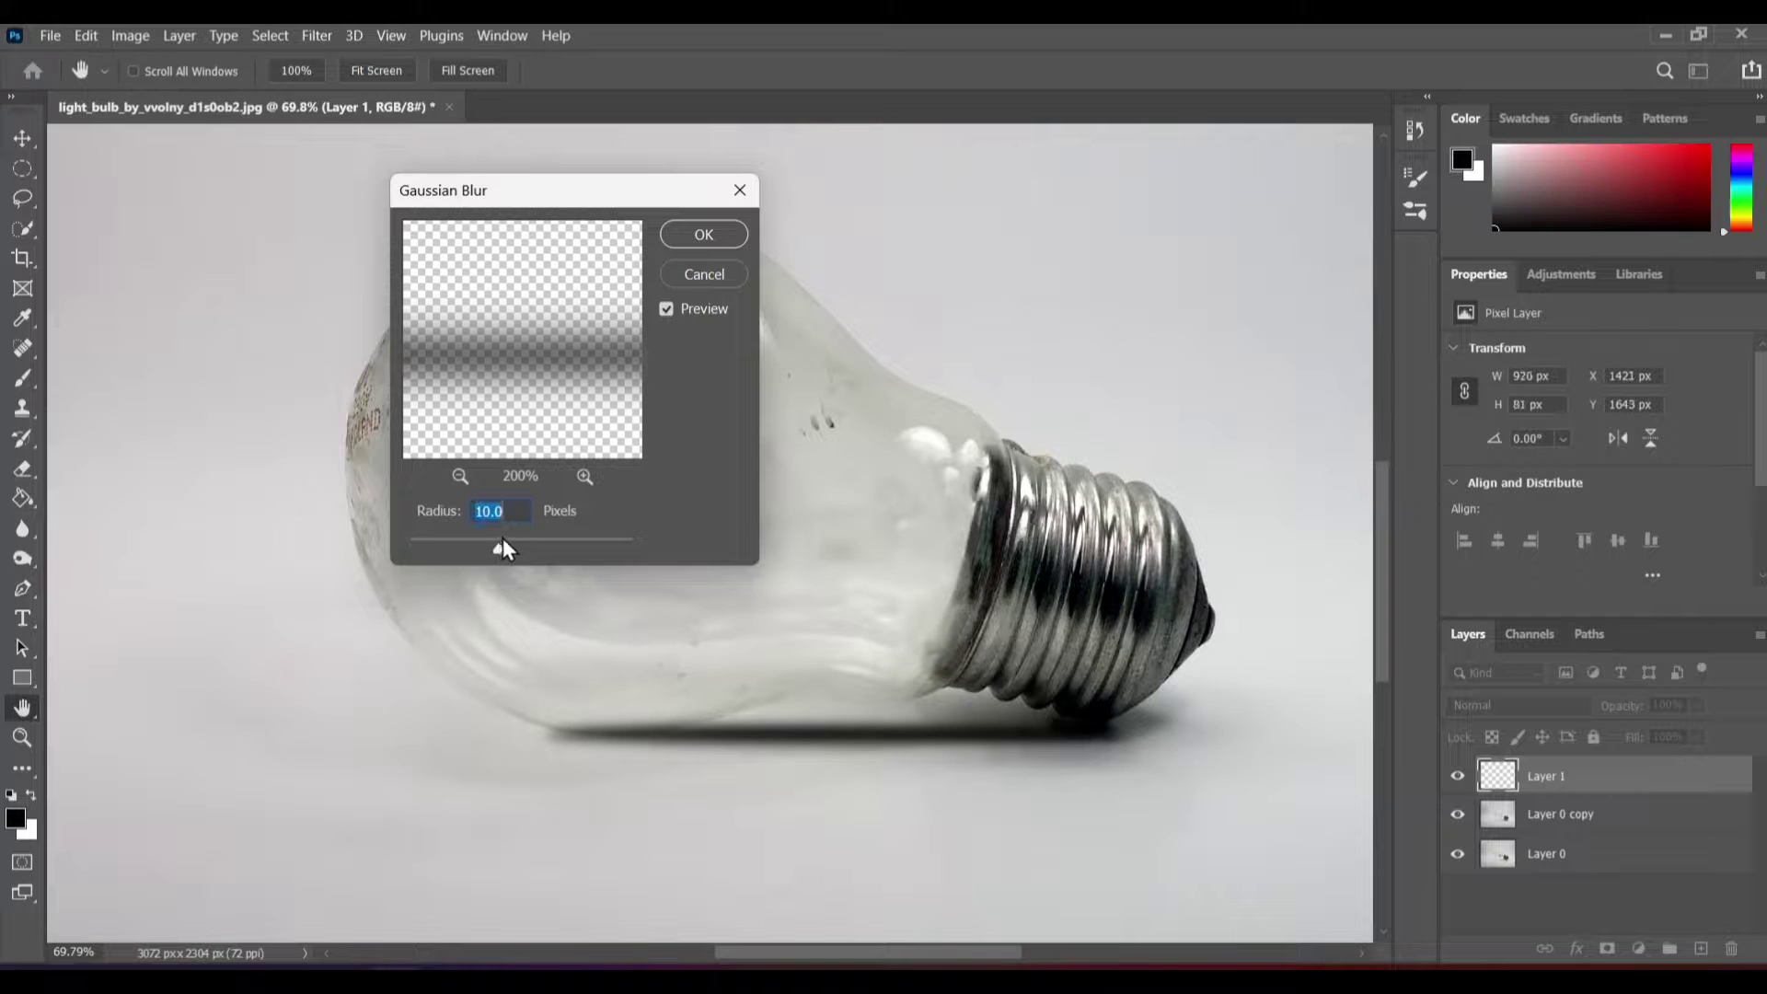
left_click(705, 230)
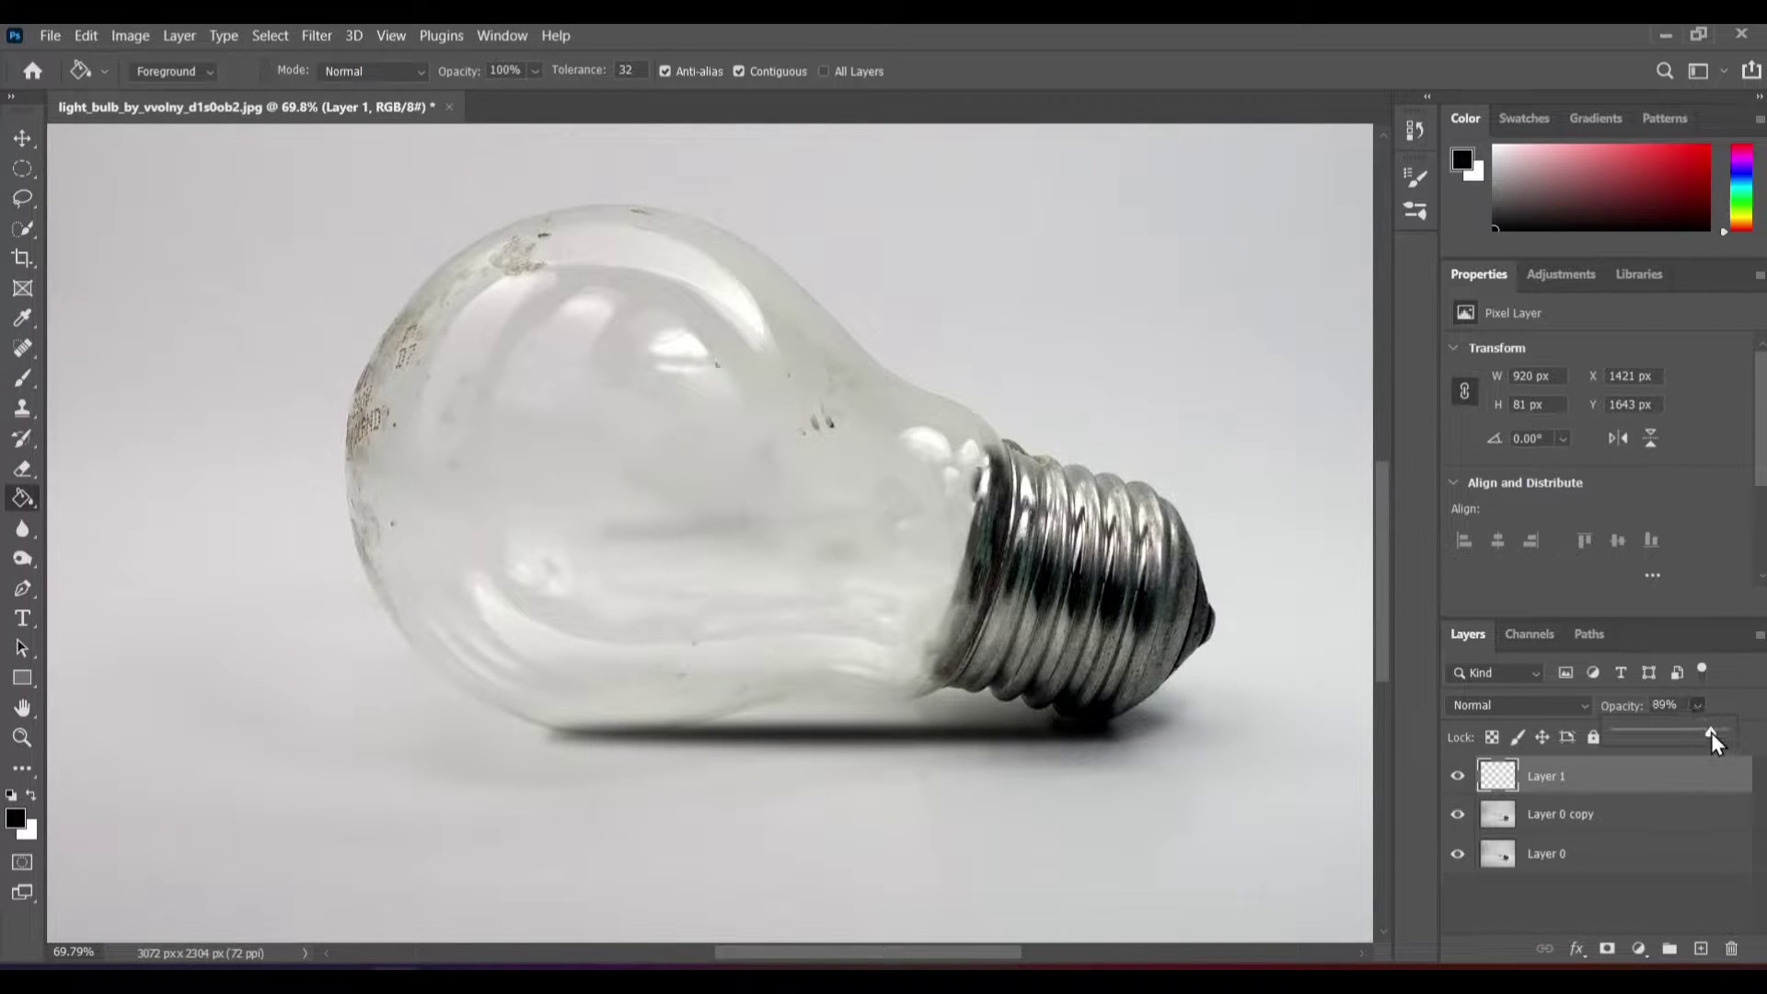
left_click_drag(1710, 731, 1704, 732)
scroll(615, 395, "down", 3)
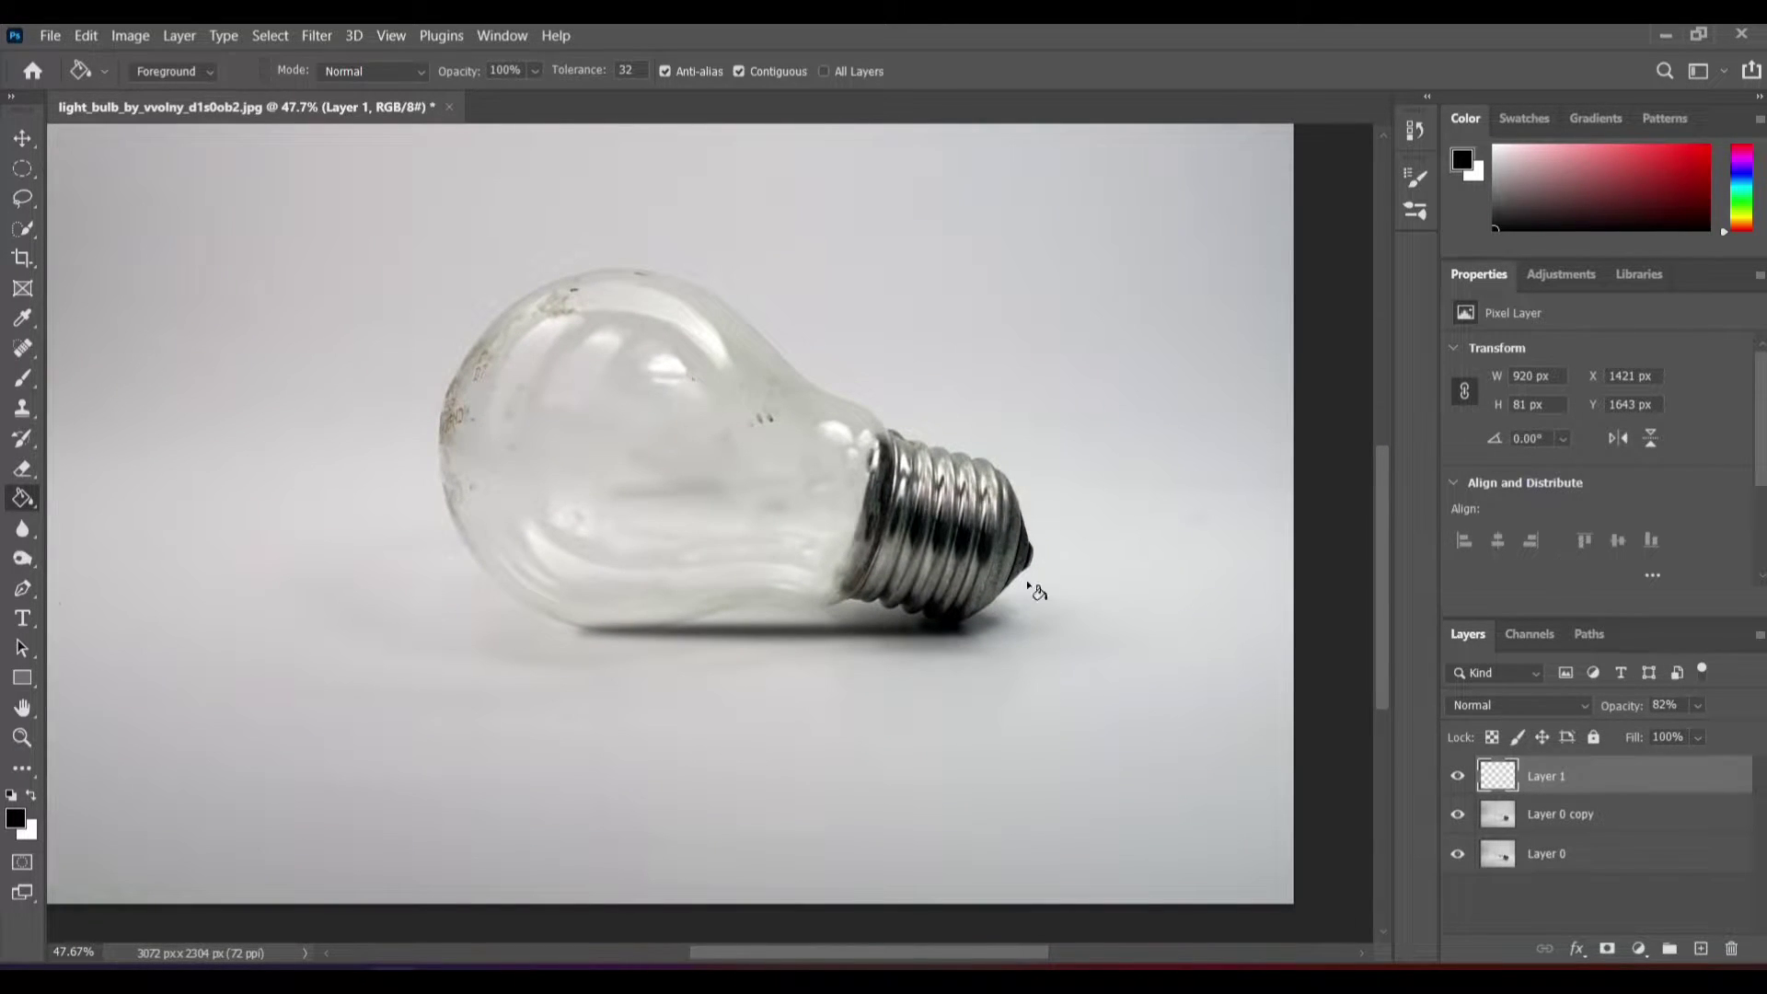
- Place the underwater image as an embedded object and set its opacity to 79%
left_click(49, 35)
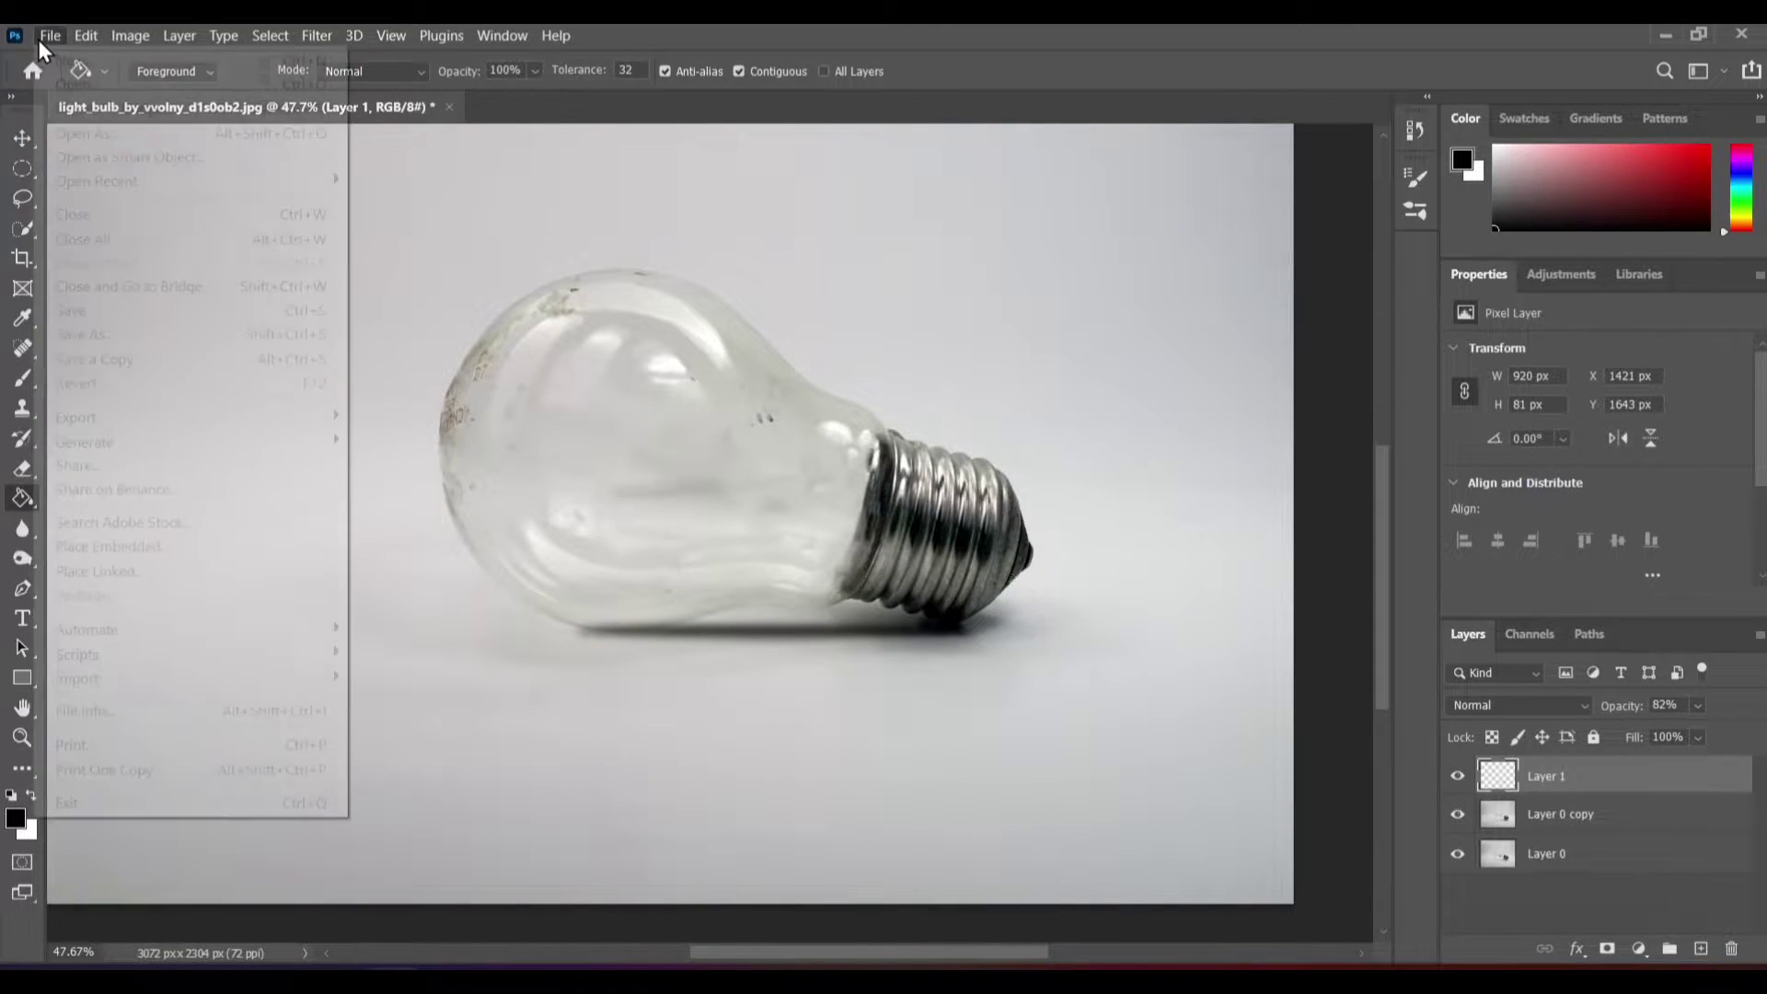
left_click(106, 549)
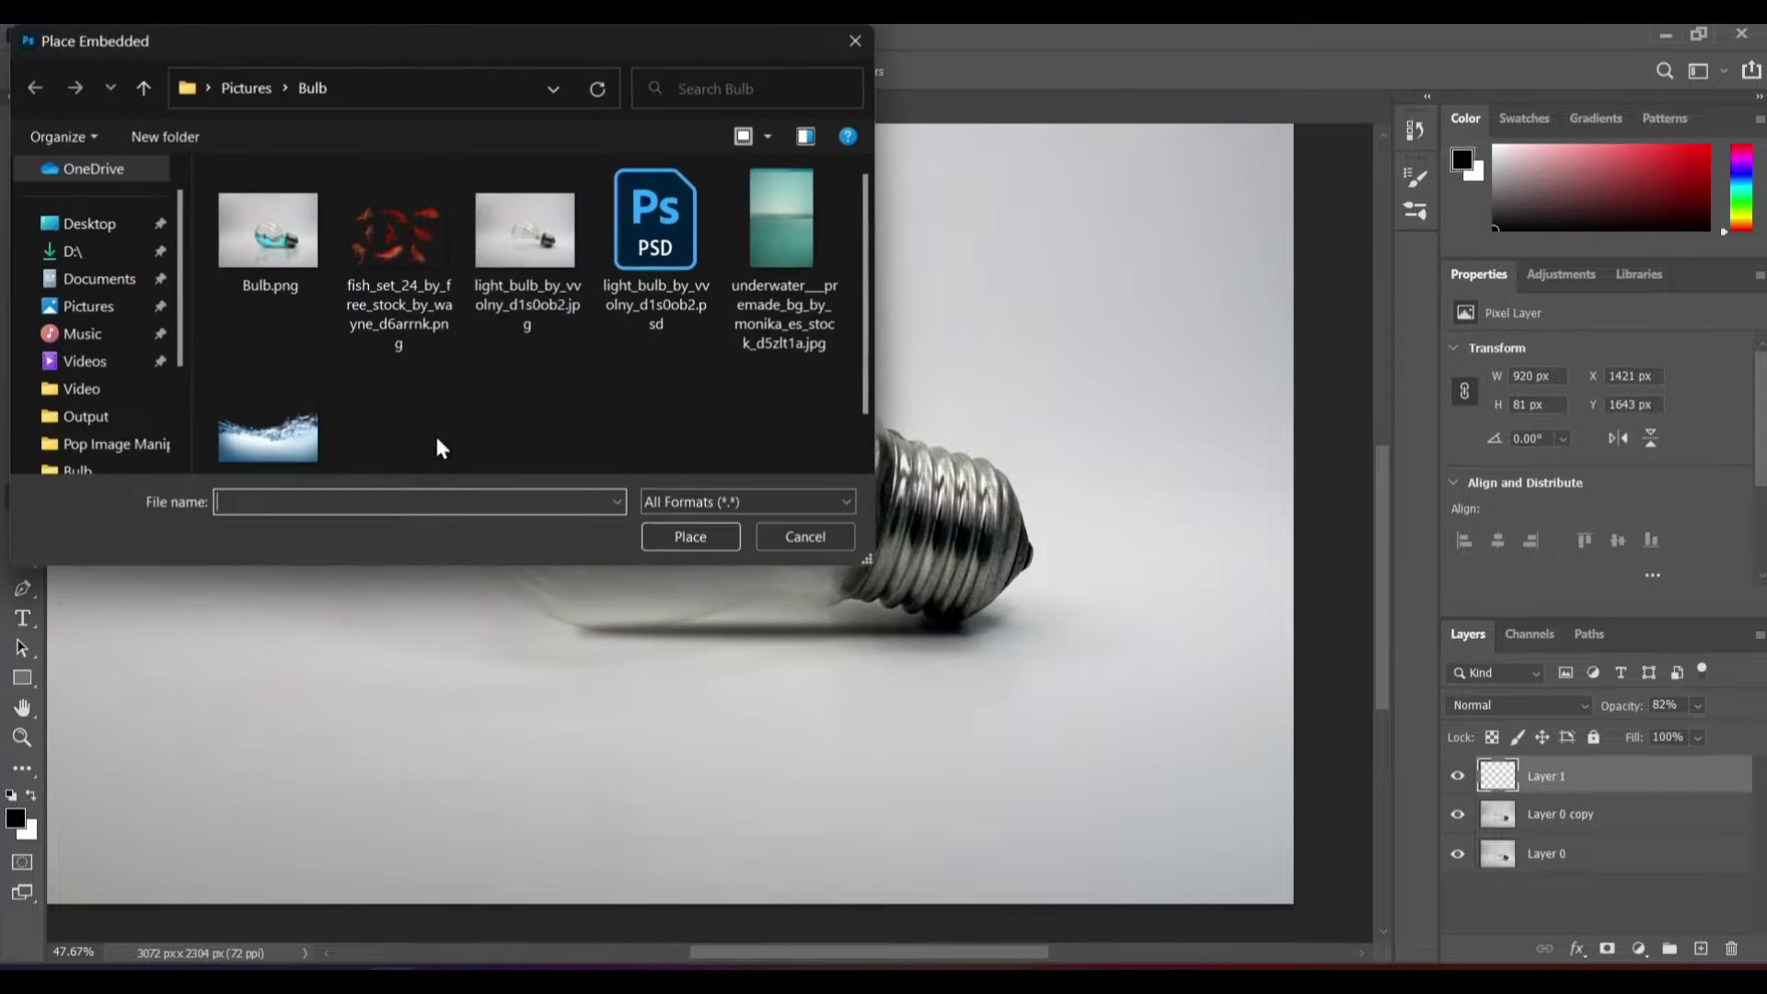
left_click(789, 216)
left_click(686, 537)
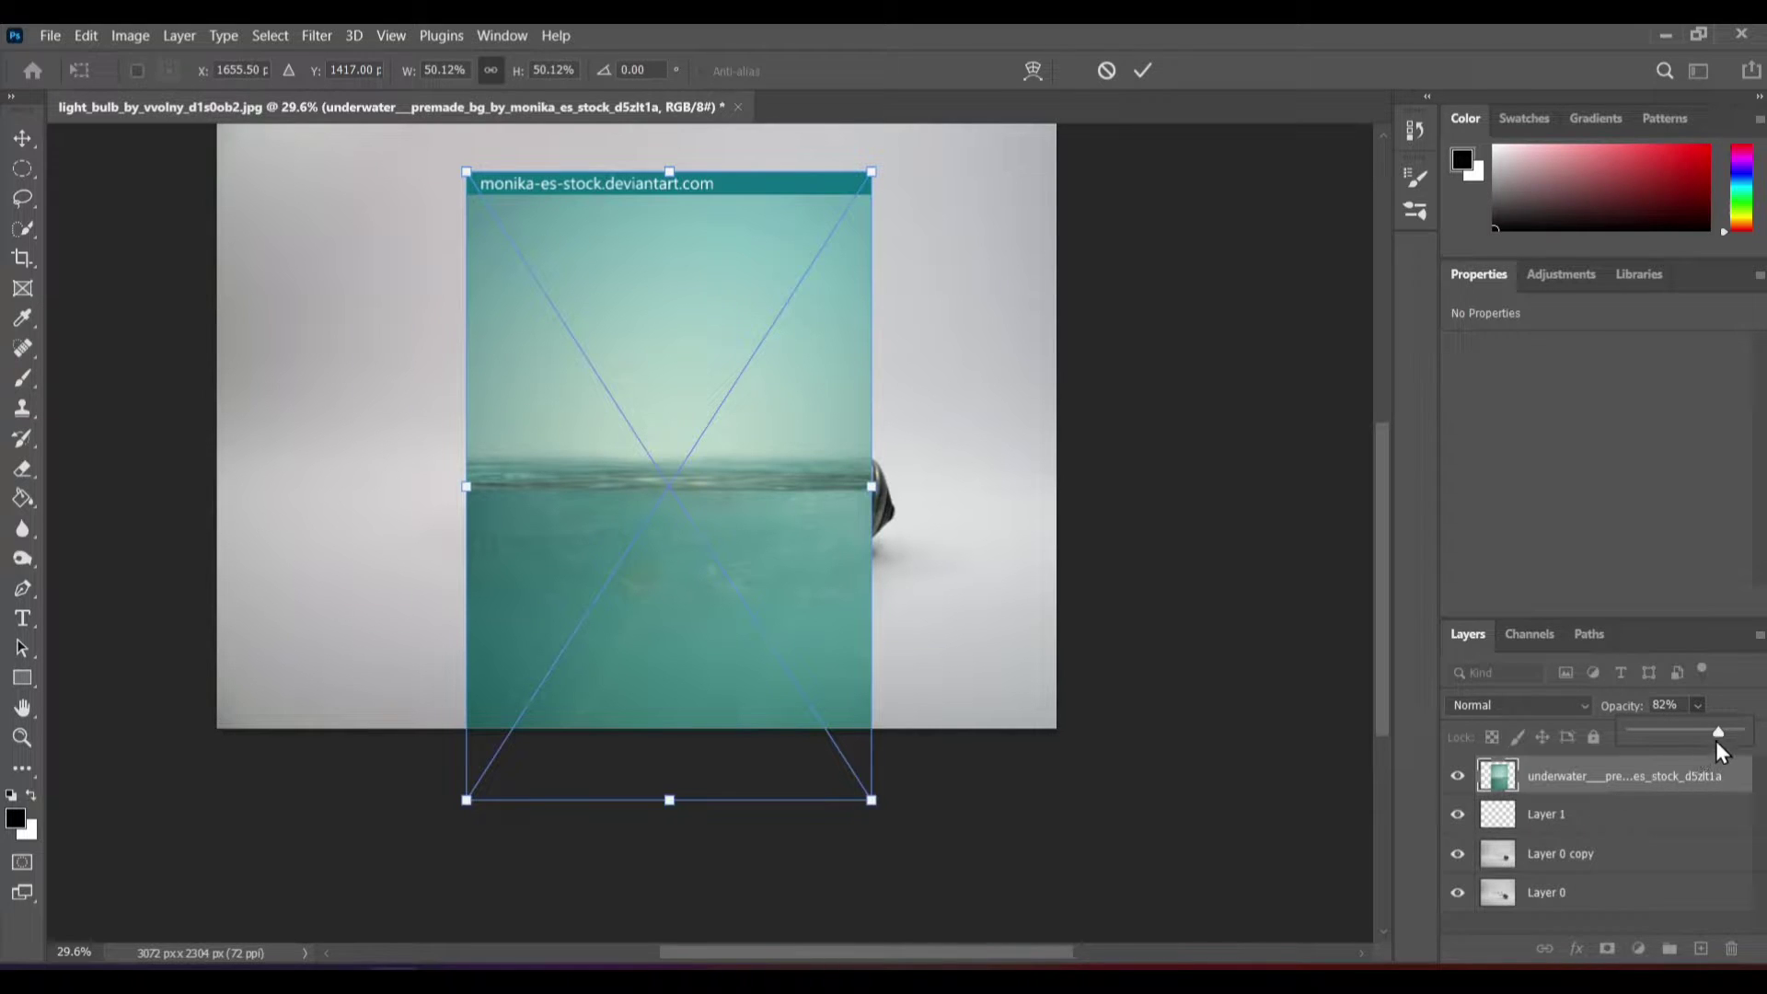
mouse_move(1716, 741)
left_mouse_down()
mouse_move(1748, 737)
mouse_move(1719, 736)
left_mouse_up()
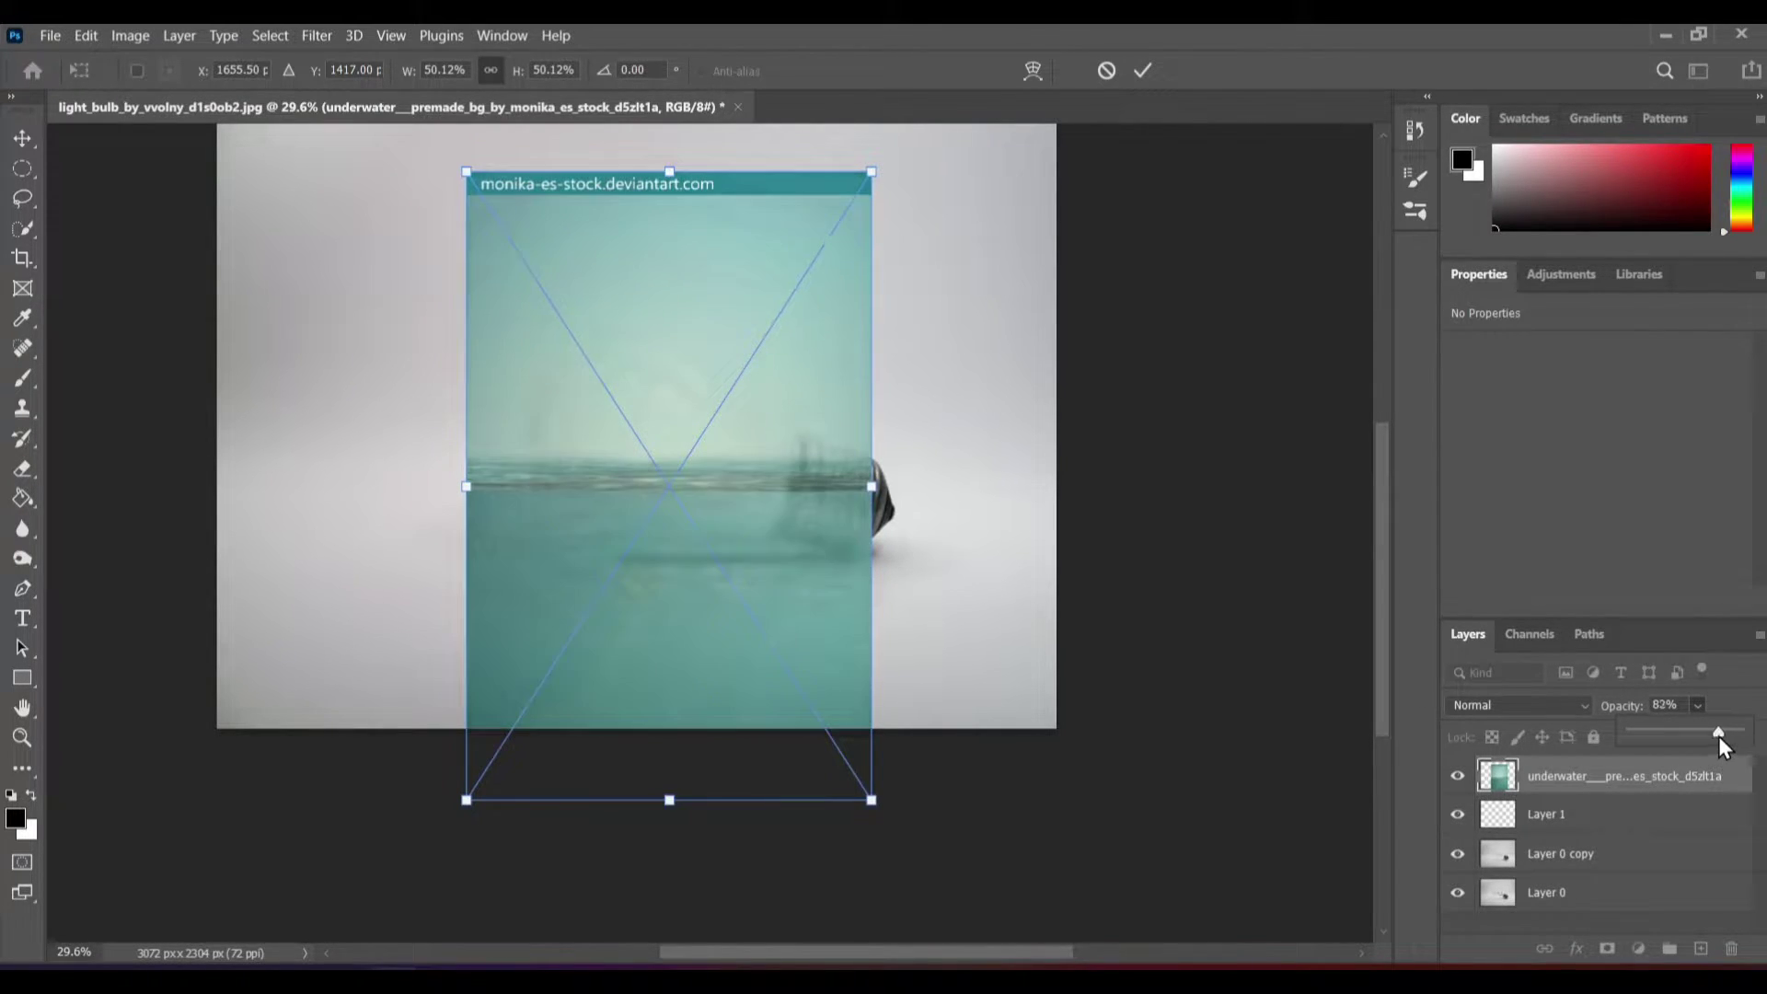
- Position the underwater image over the bulb, commit it and add a layer mask
left_click_drag(806, 585, 839, 575)
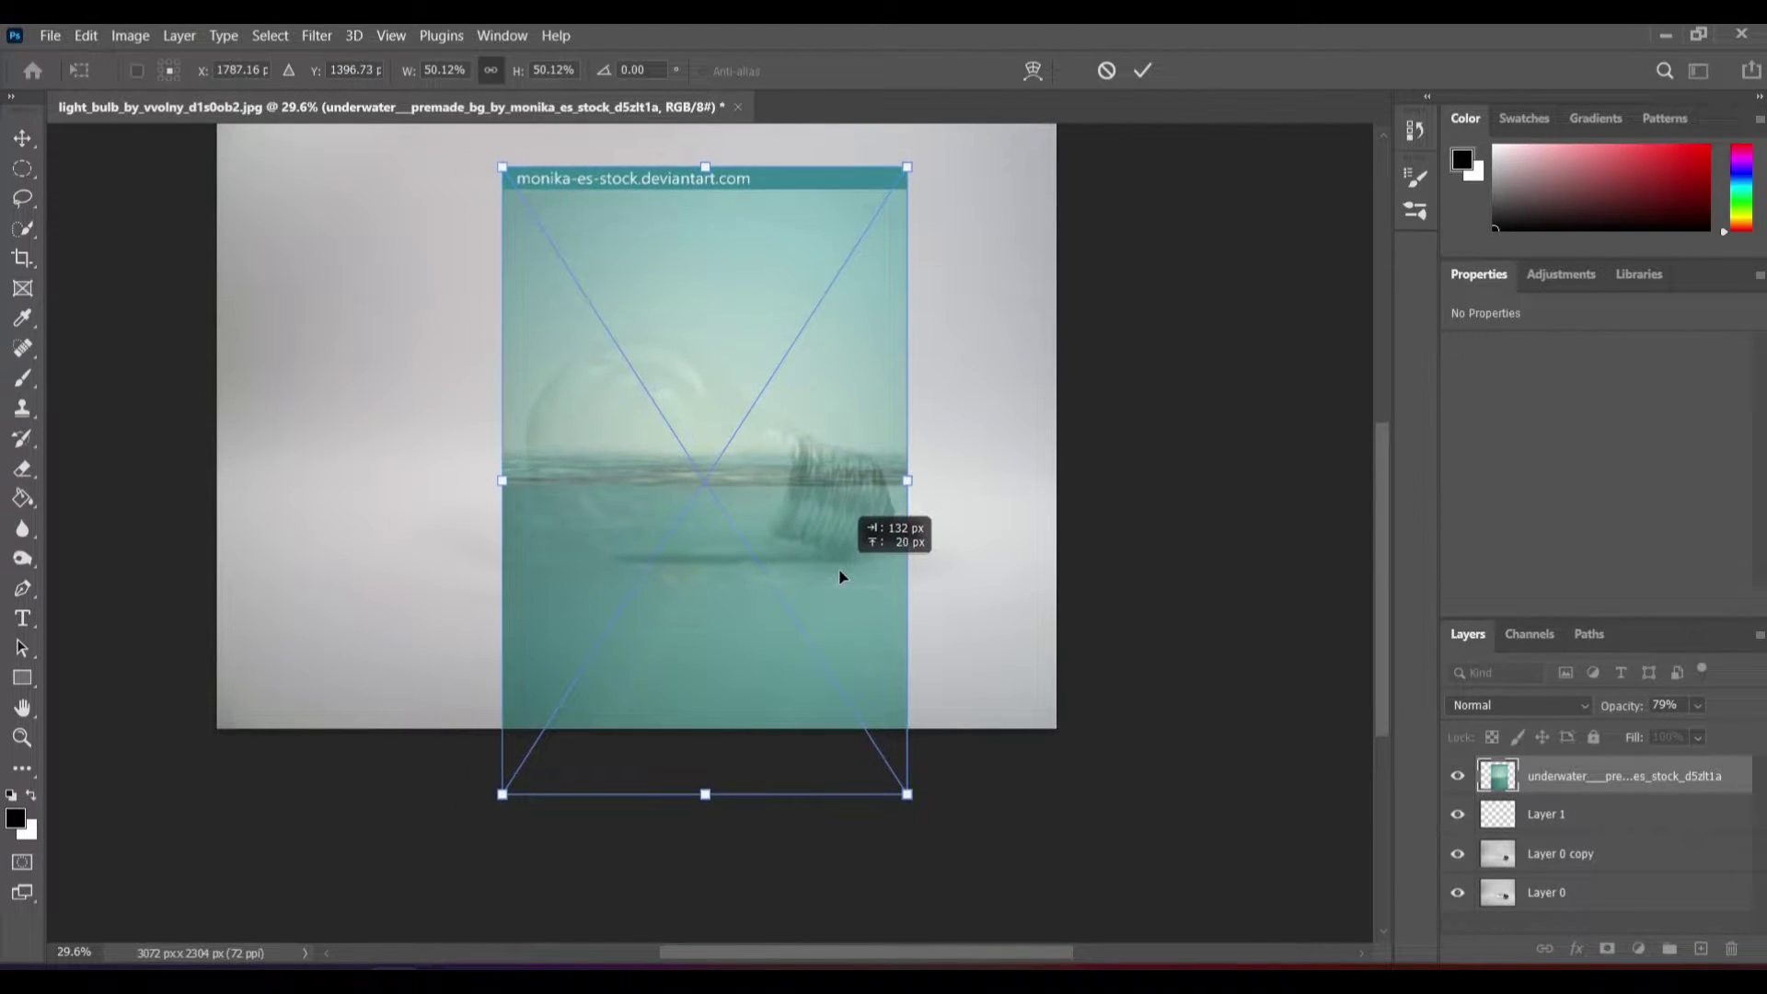
scroll(794, 599, "up", 2)
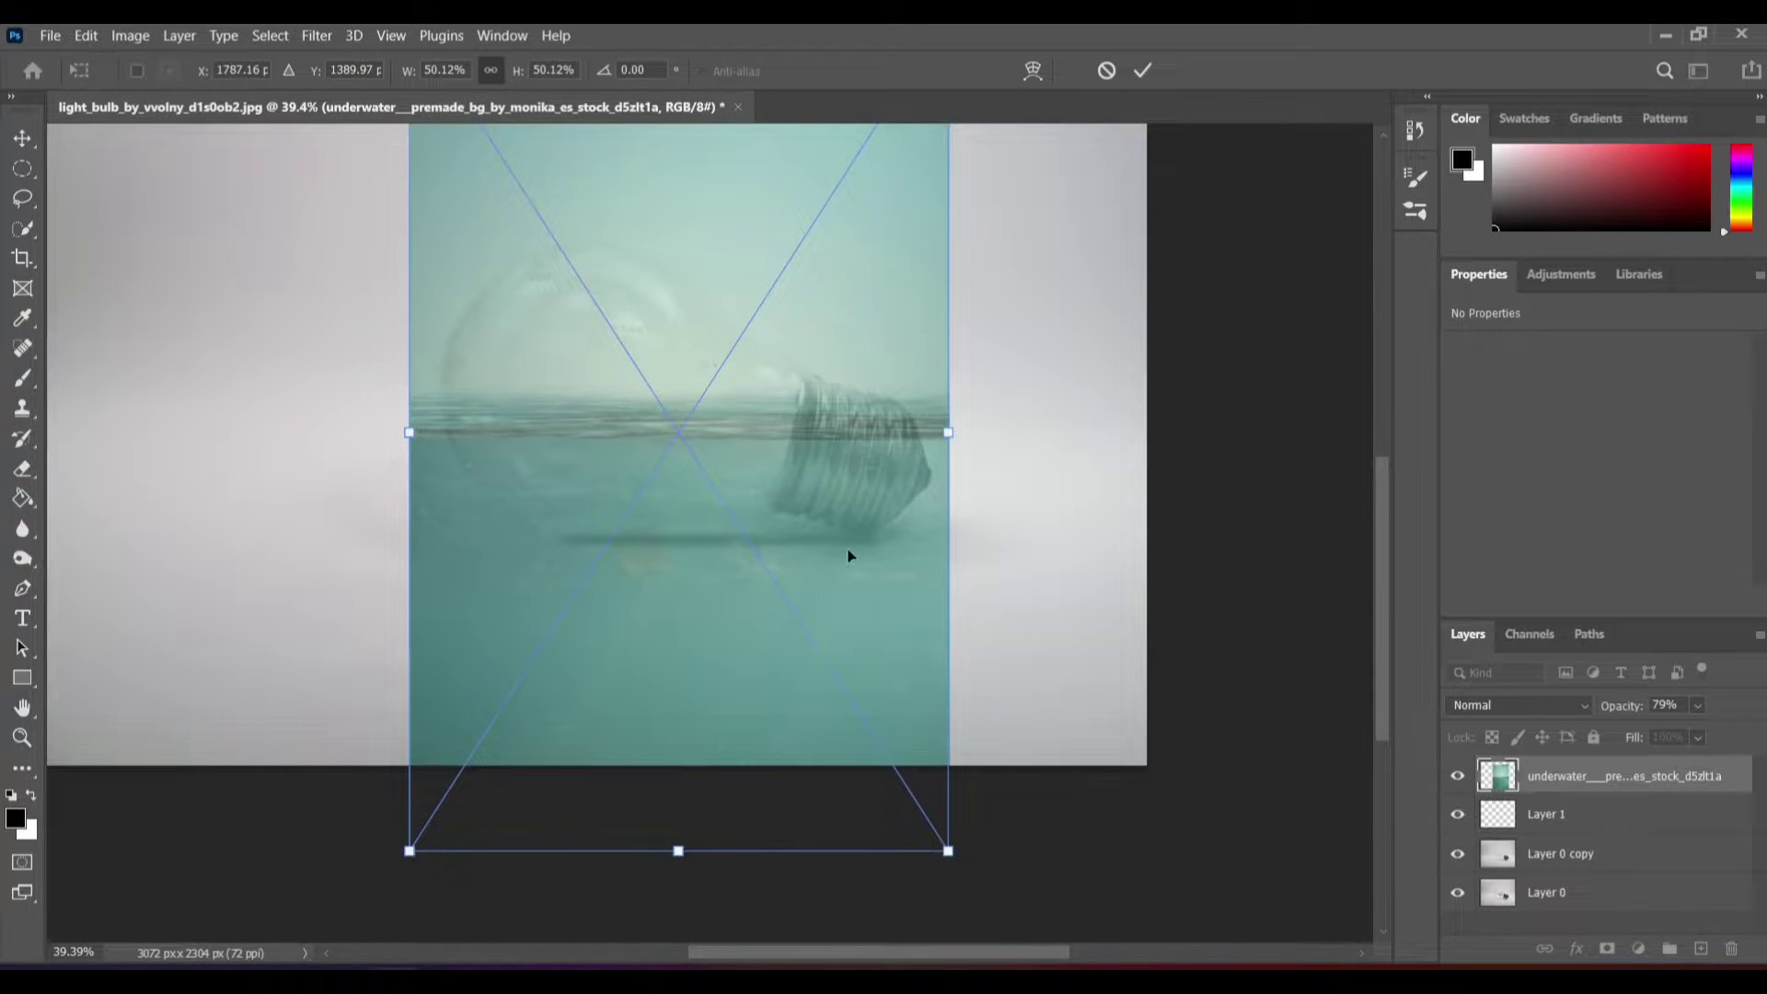
left_click_drag(857, 549, 855, 551)
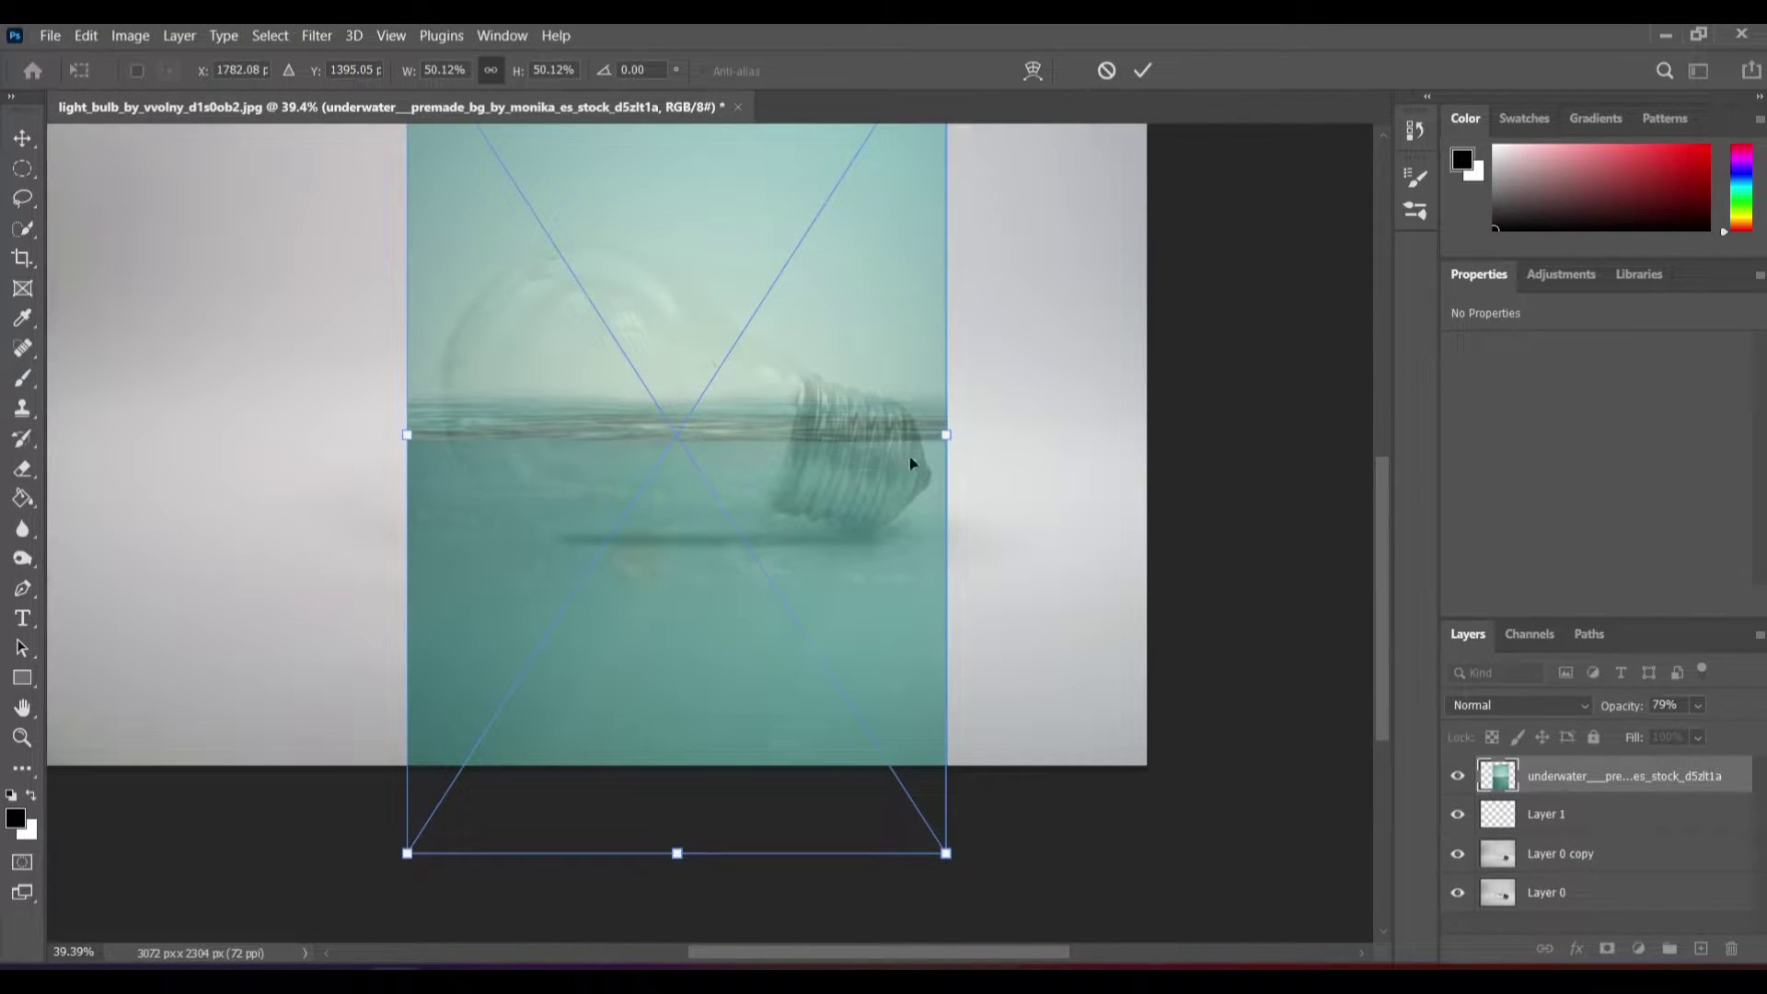
left_click_drag(910, 462, 910, 460)
left_click(1137, 74)
key("g")
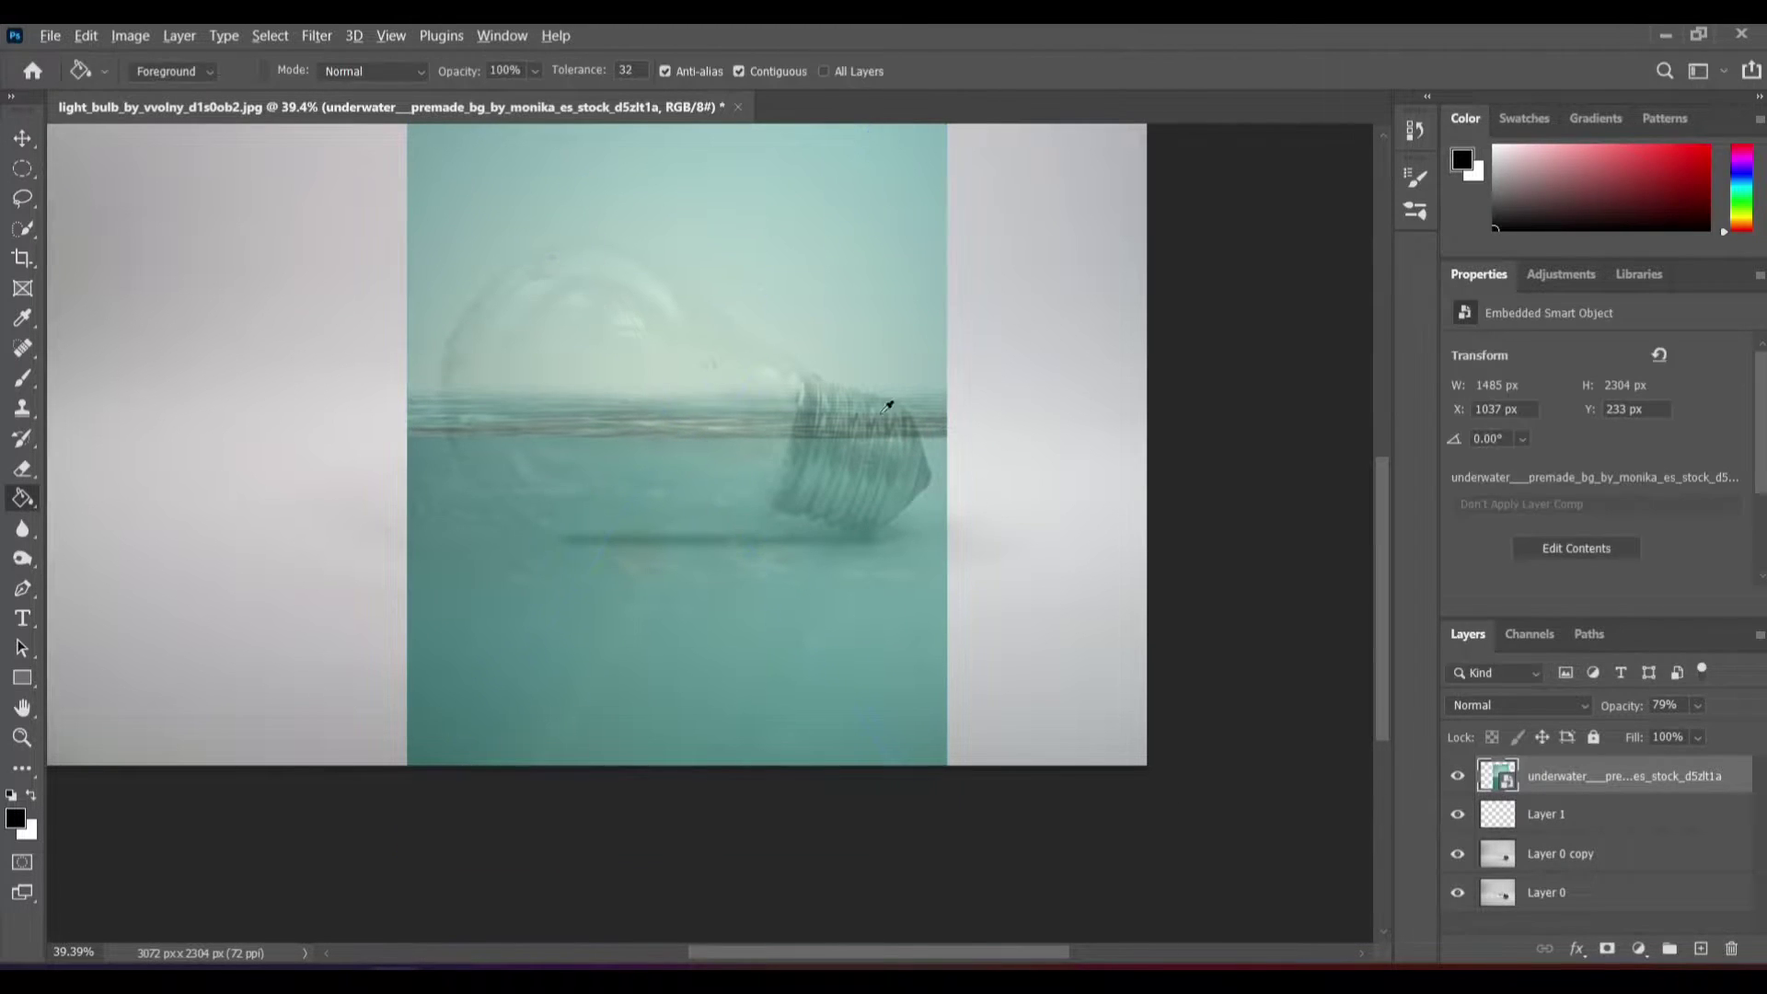
scroll(625, 489, "up", 2)
scroll(884, 506, "down", 2)
scroll(824, 477, "down", 1)
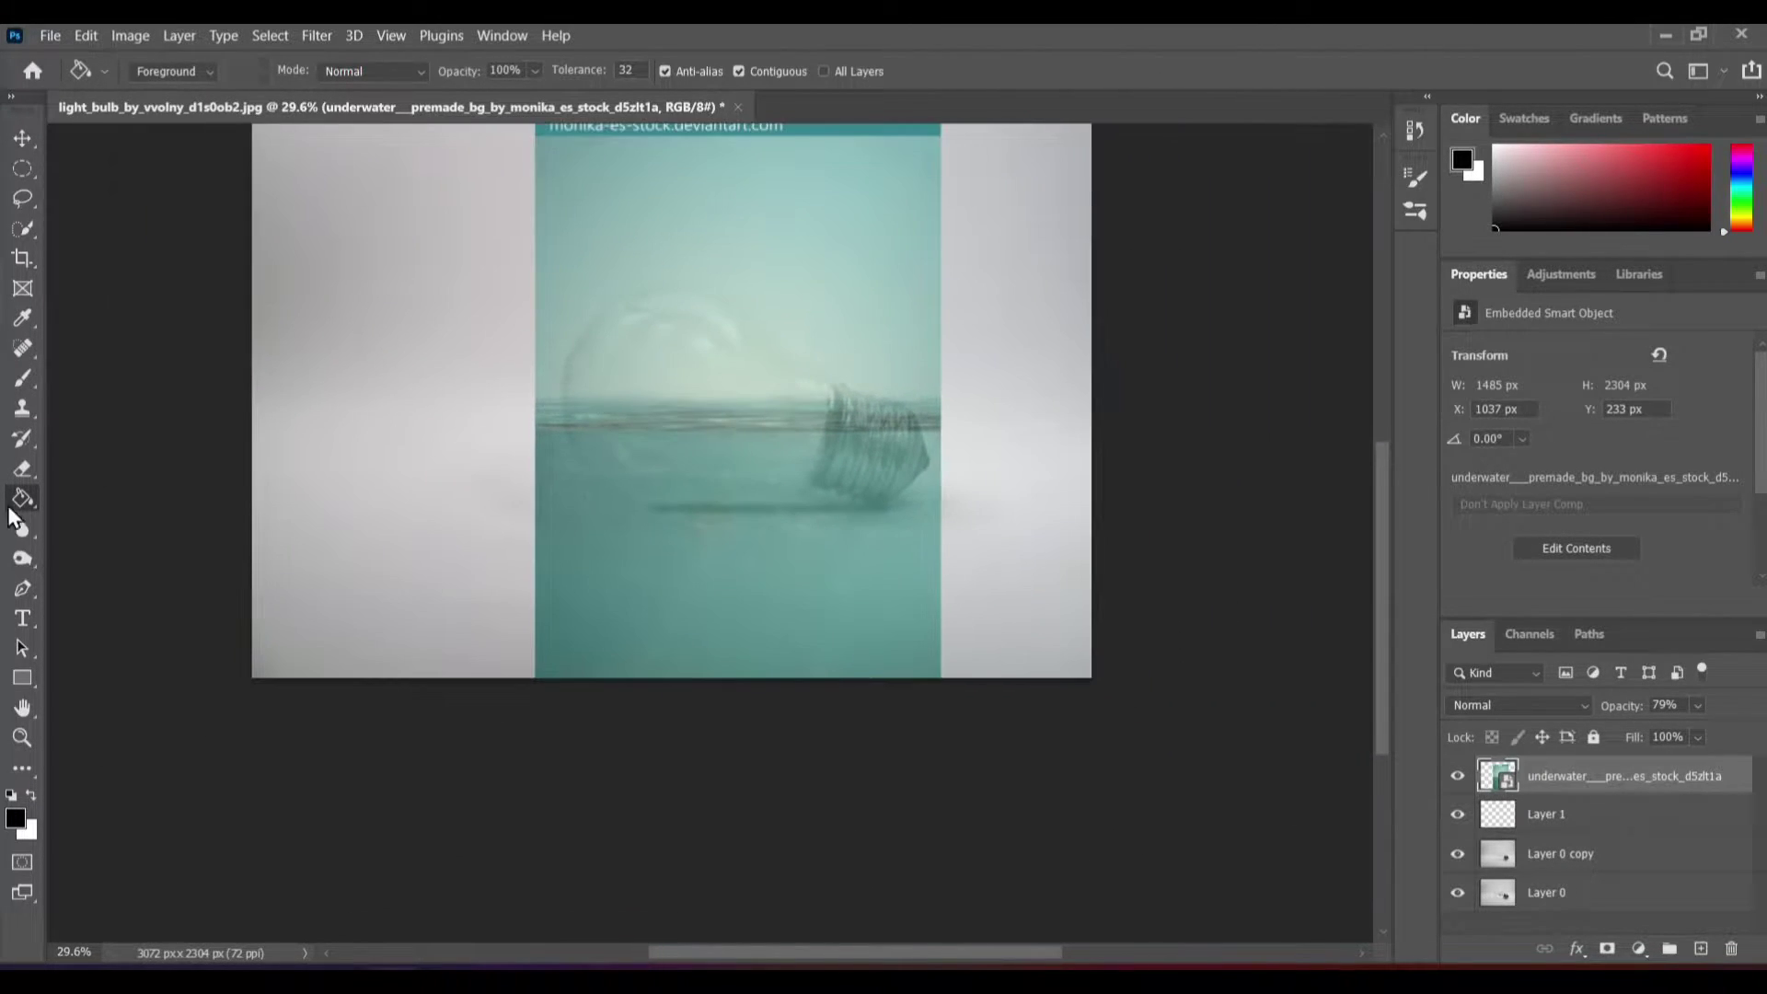
left_click(1606, 951)
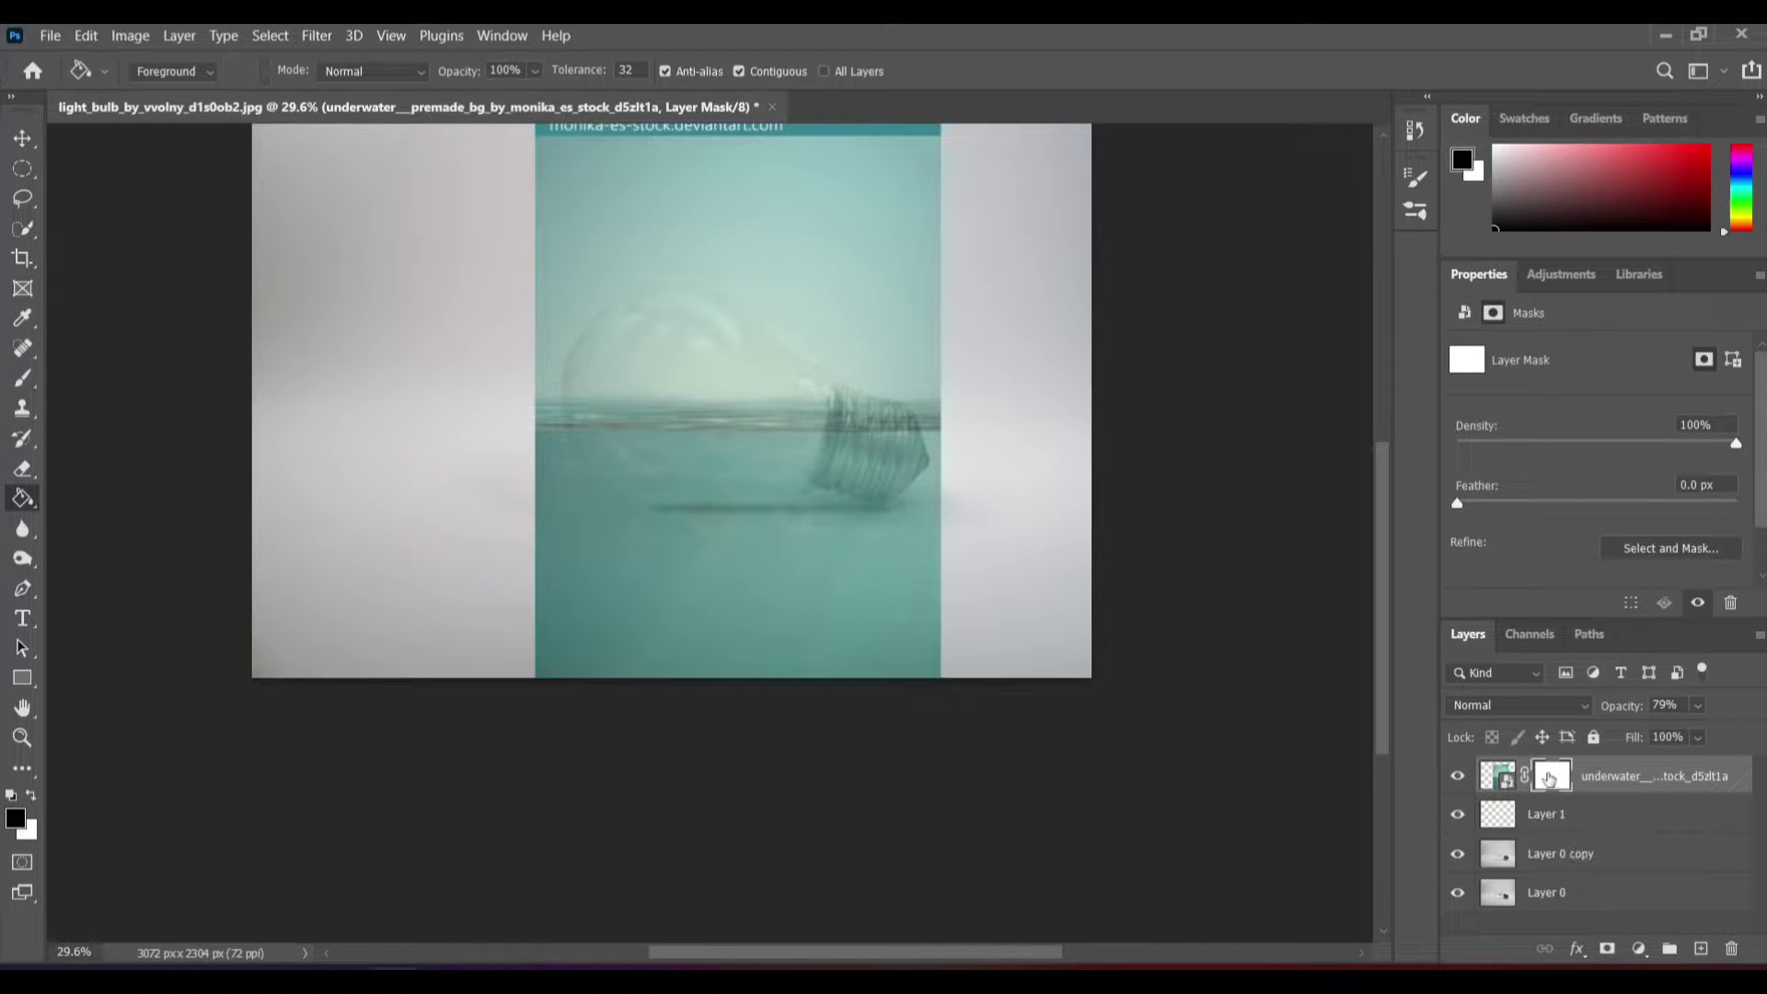
- Set a 228 px brush and mask off the underwater image above the water line
left_click(22, 377)
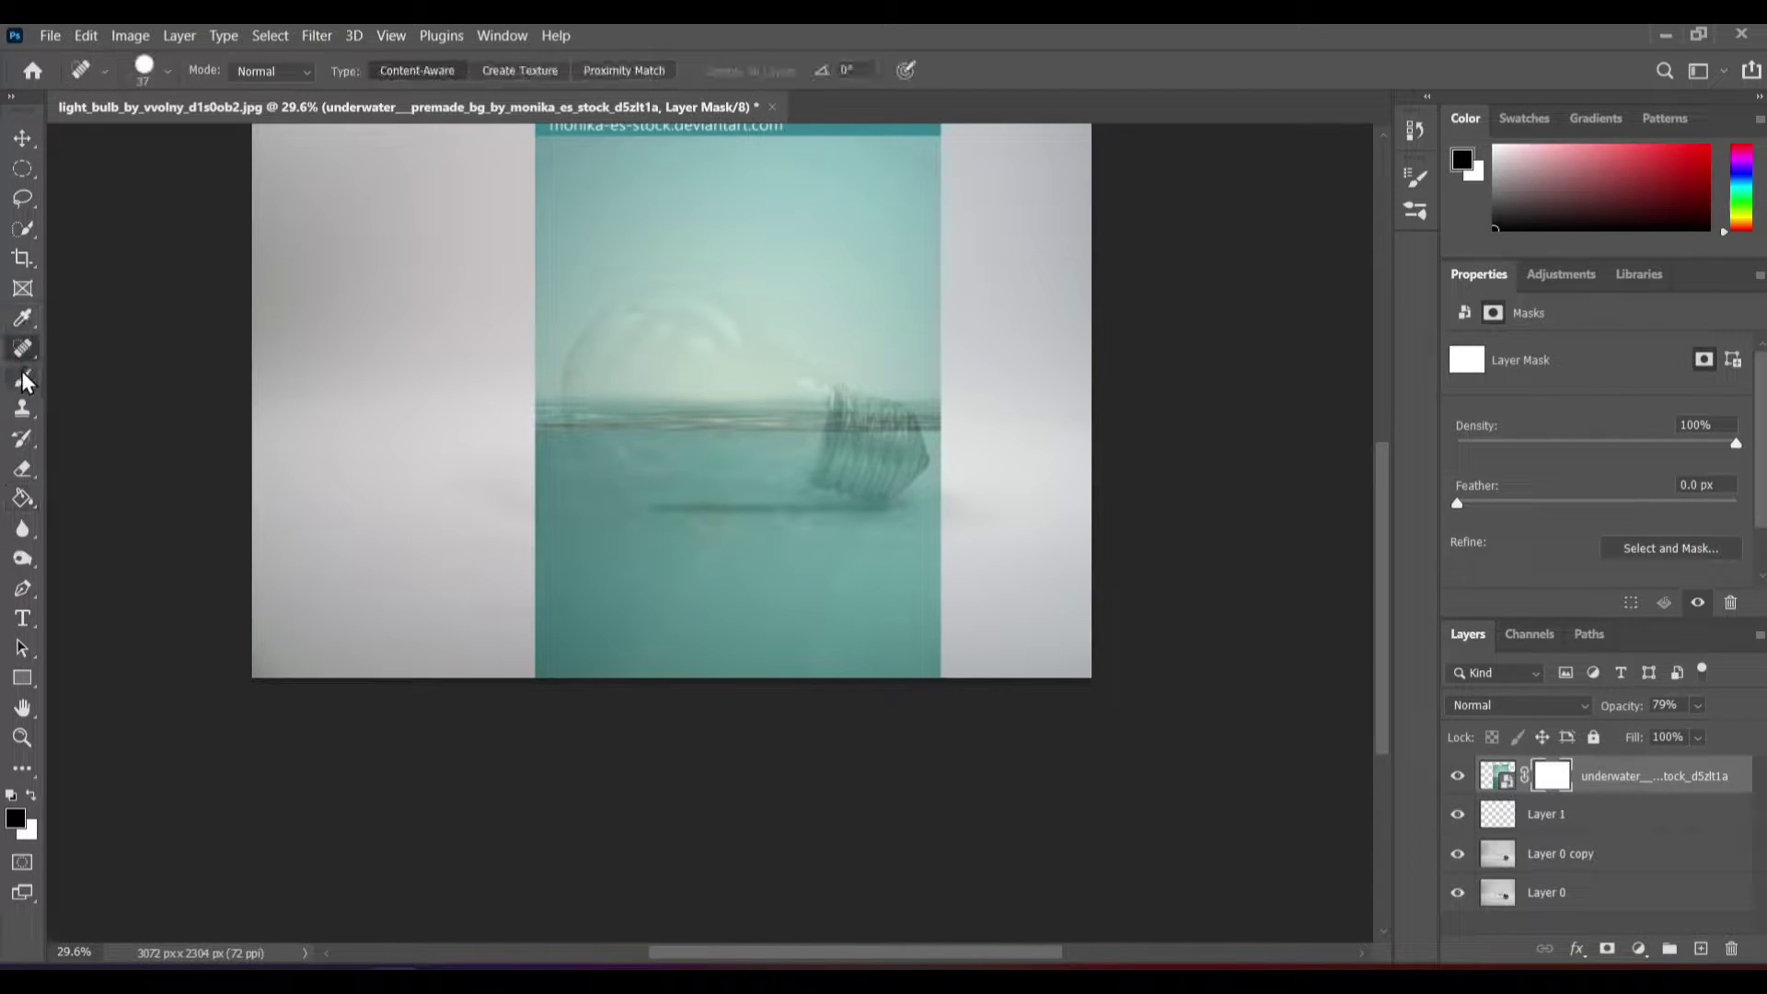
left_click(167, 71)
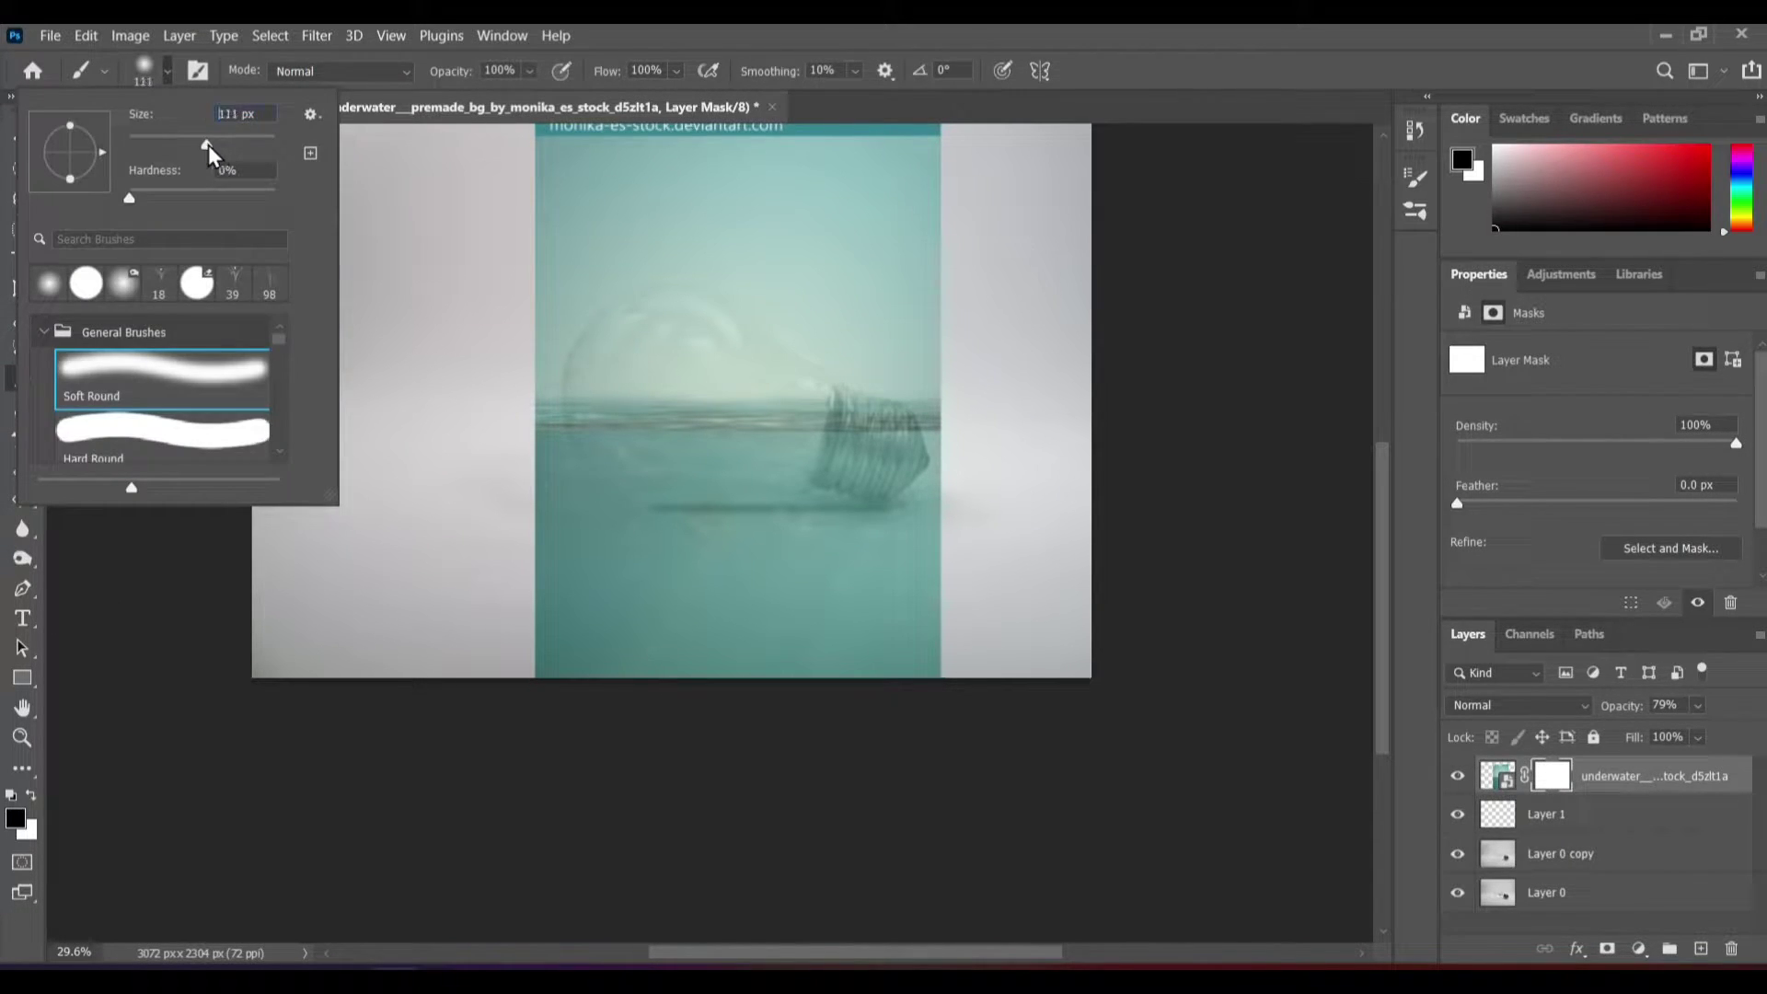
left_click_drag(208, 145, 238, 147)
left_click(516, 285)
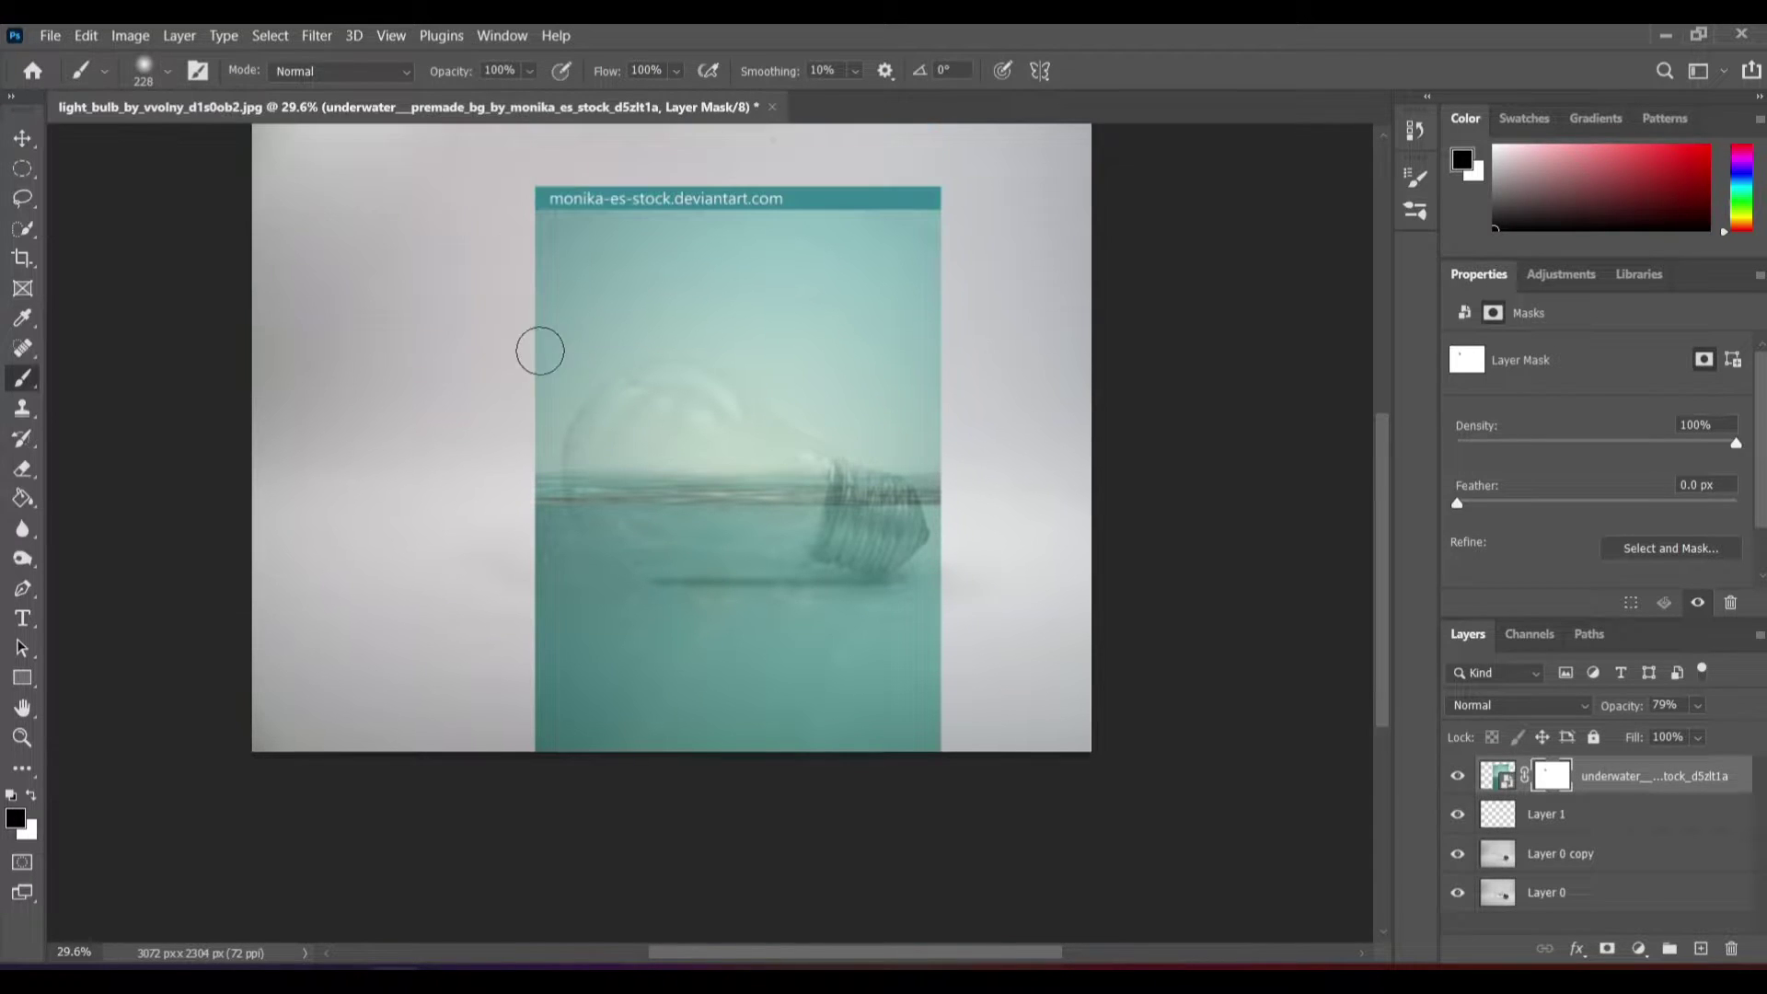
scroll(537, 393, "up", 1)
mouse_move(993, 268)
left_mouse_down()
mouse_move(549, 262)
mouse_move(987, 272)
left_mouse_up()
mouse_move(489, 285)
left_mouse_down()
mouse_move(975, 383)
mouse_move(965, 327)
left_mouse_up()
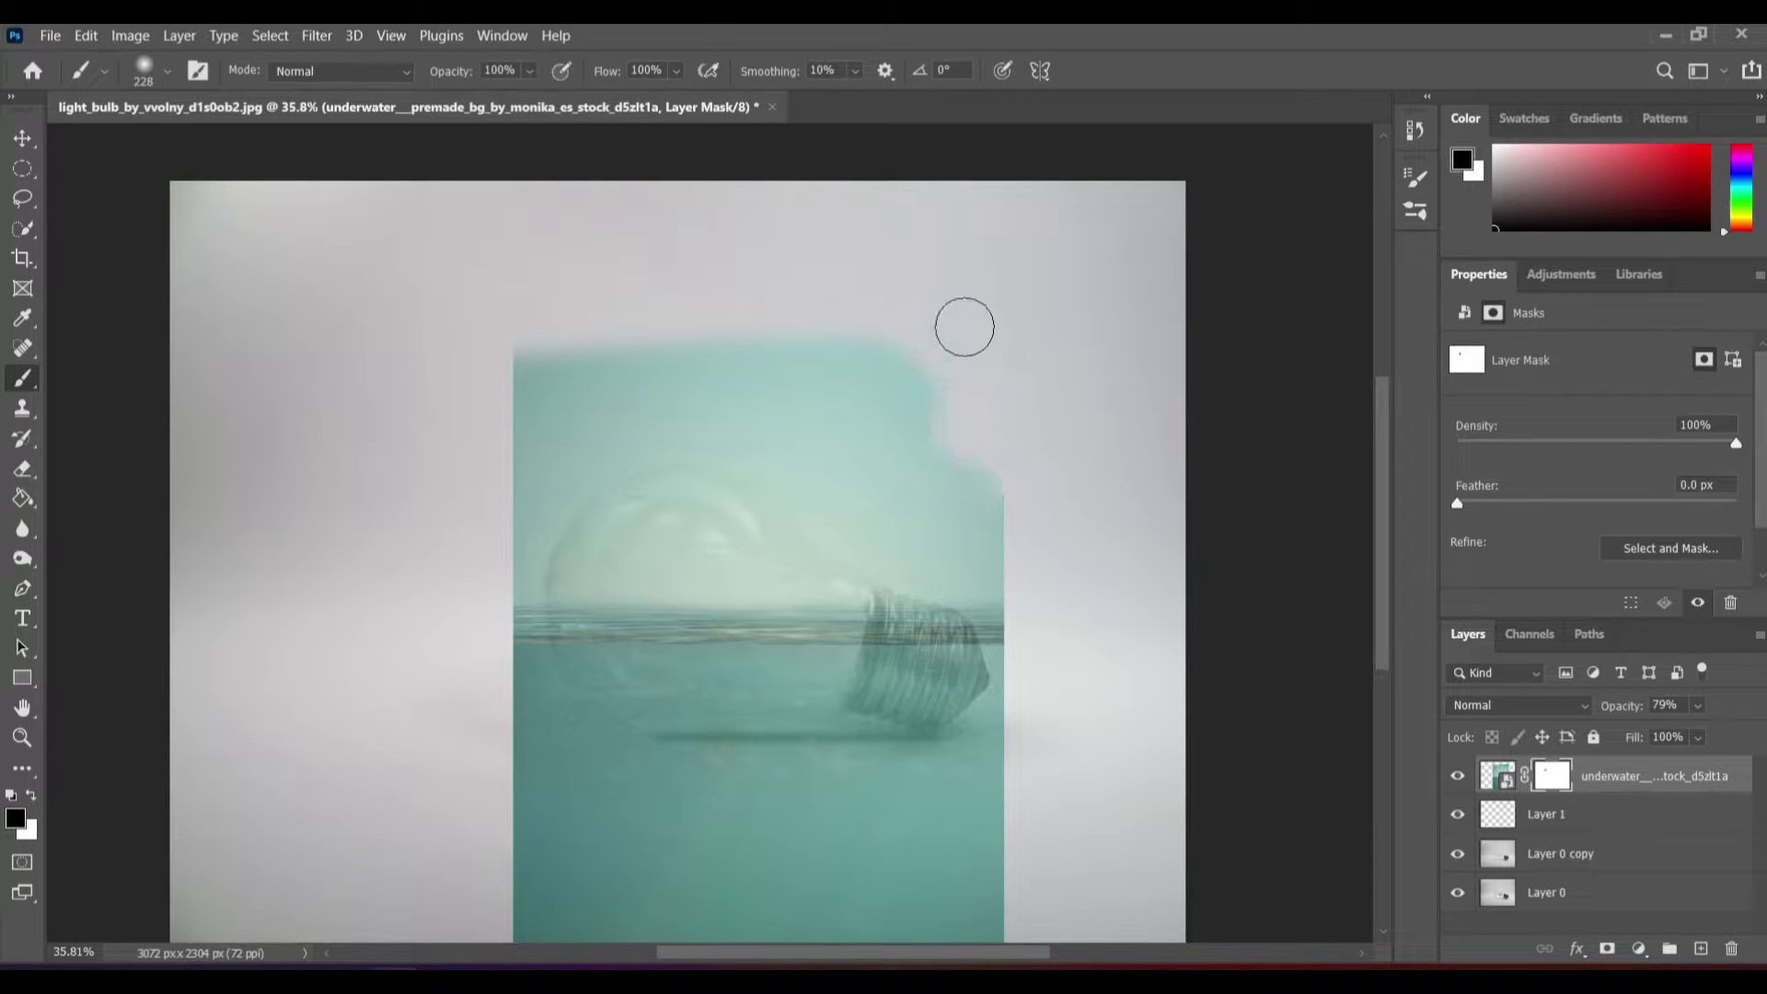
mouse_move(783, 354)
left_mouse_down()
mouse_move(679, 351)
mouse_move(848, 399)
left_mouse_up()
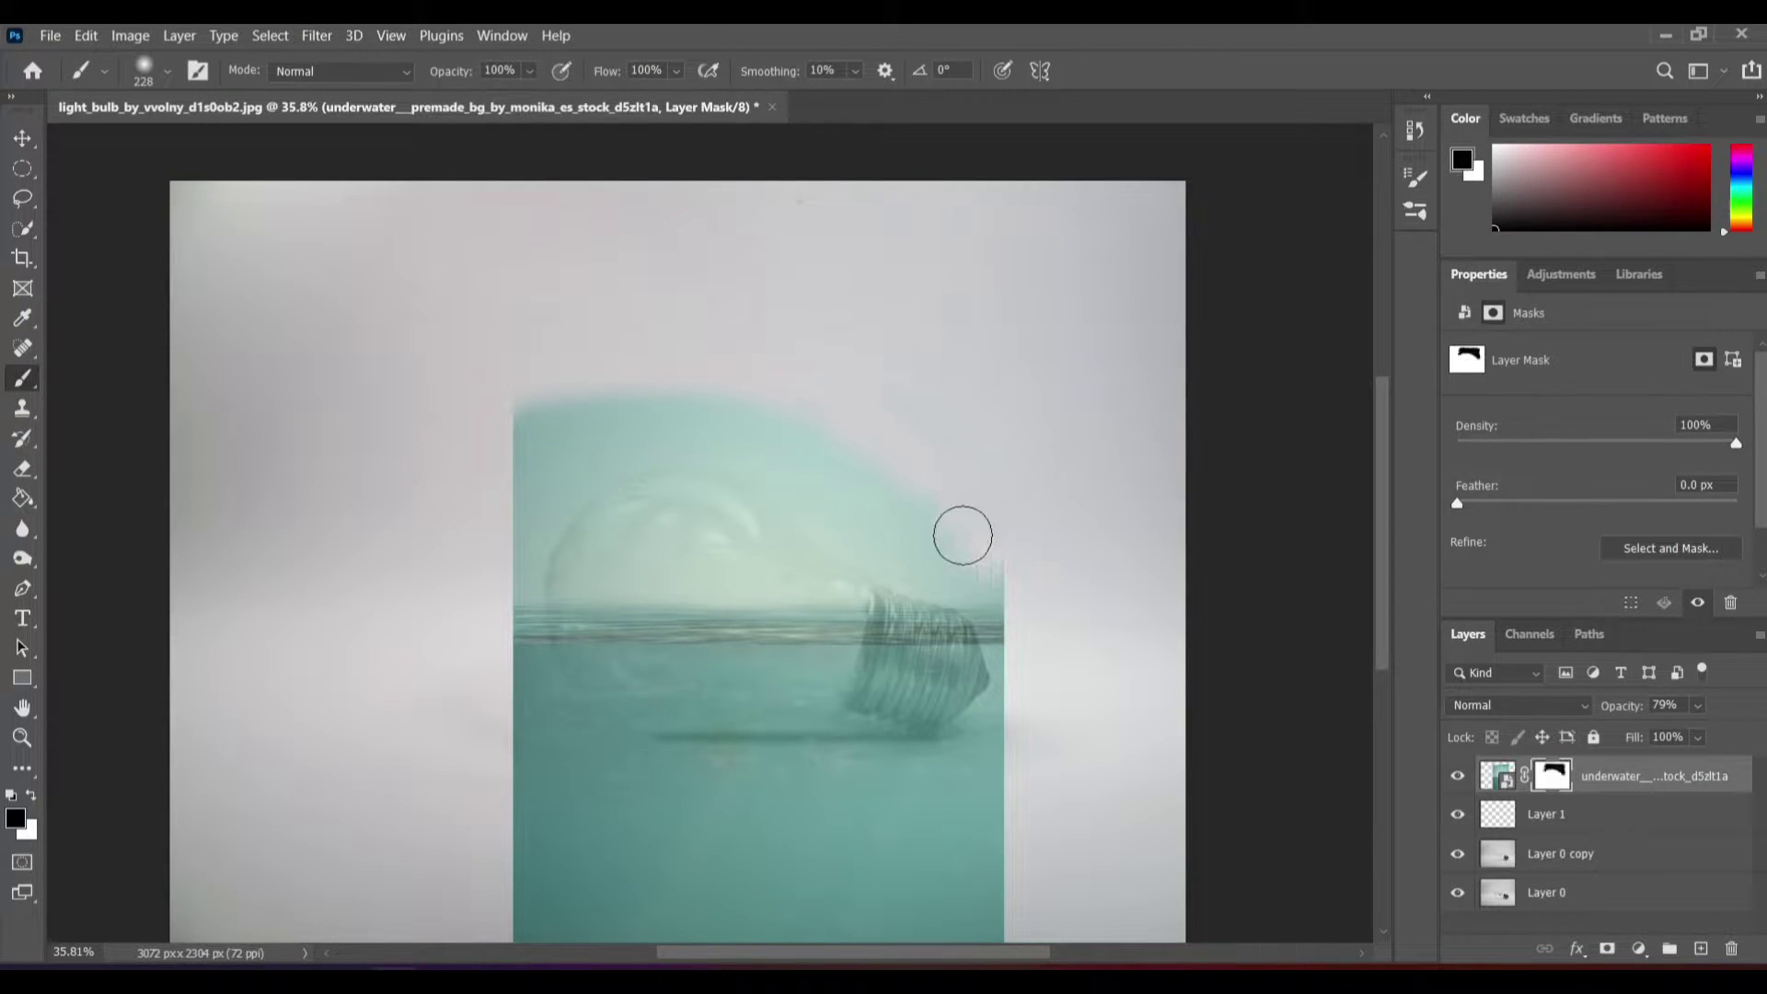
left_click_drag(963, 534, 640, 406)
left_click_drag(764, 502, 538, 478)
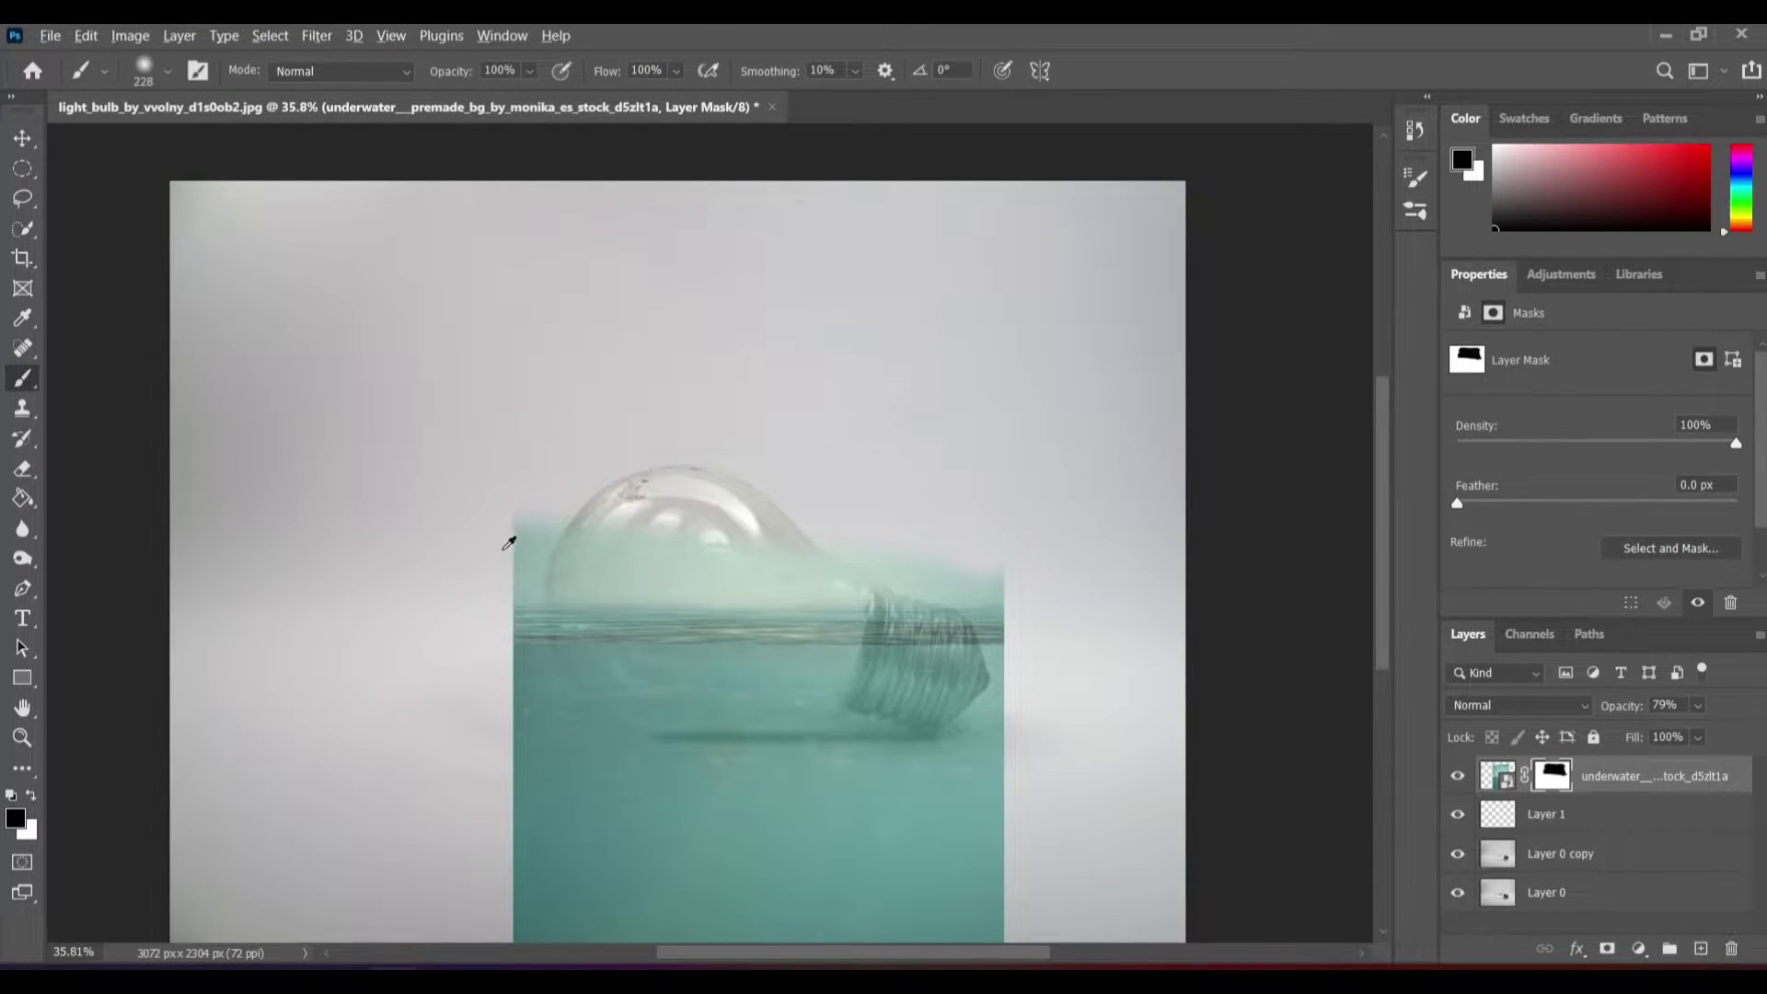
- Lower the water line across the bulb and clear the teal from the metal base
scroll(509, 543, "up", 3)
left_click_drag(406, 533, 1205, 565)
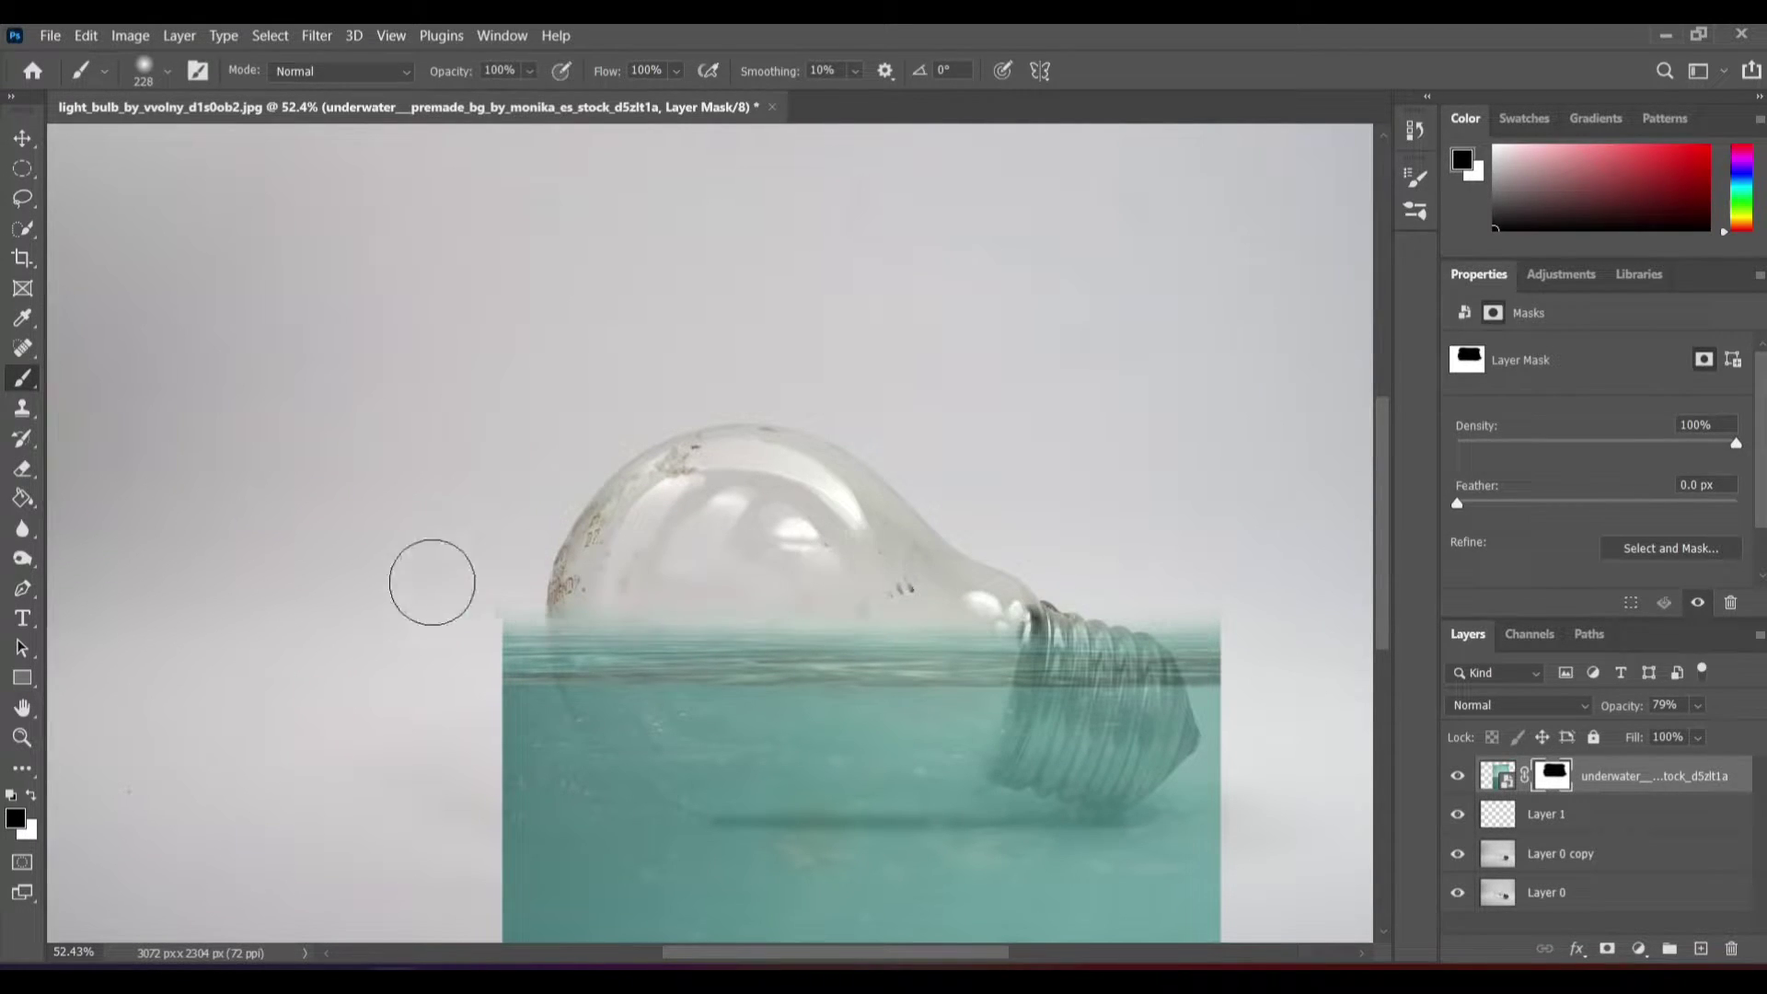
scroll(603, 426, "down", 3)
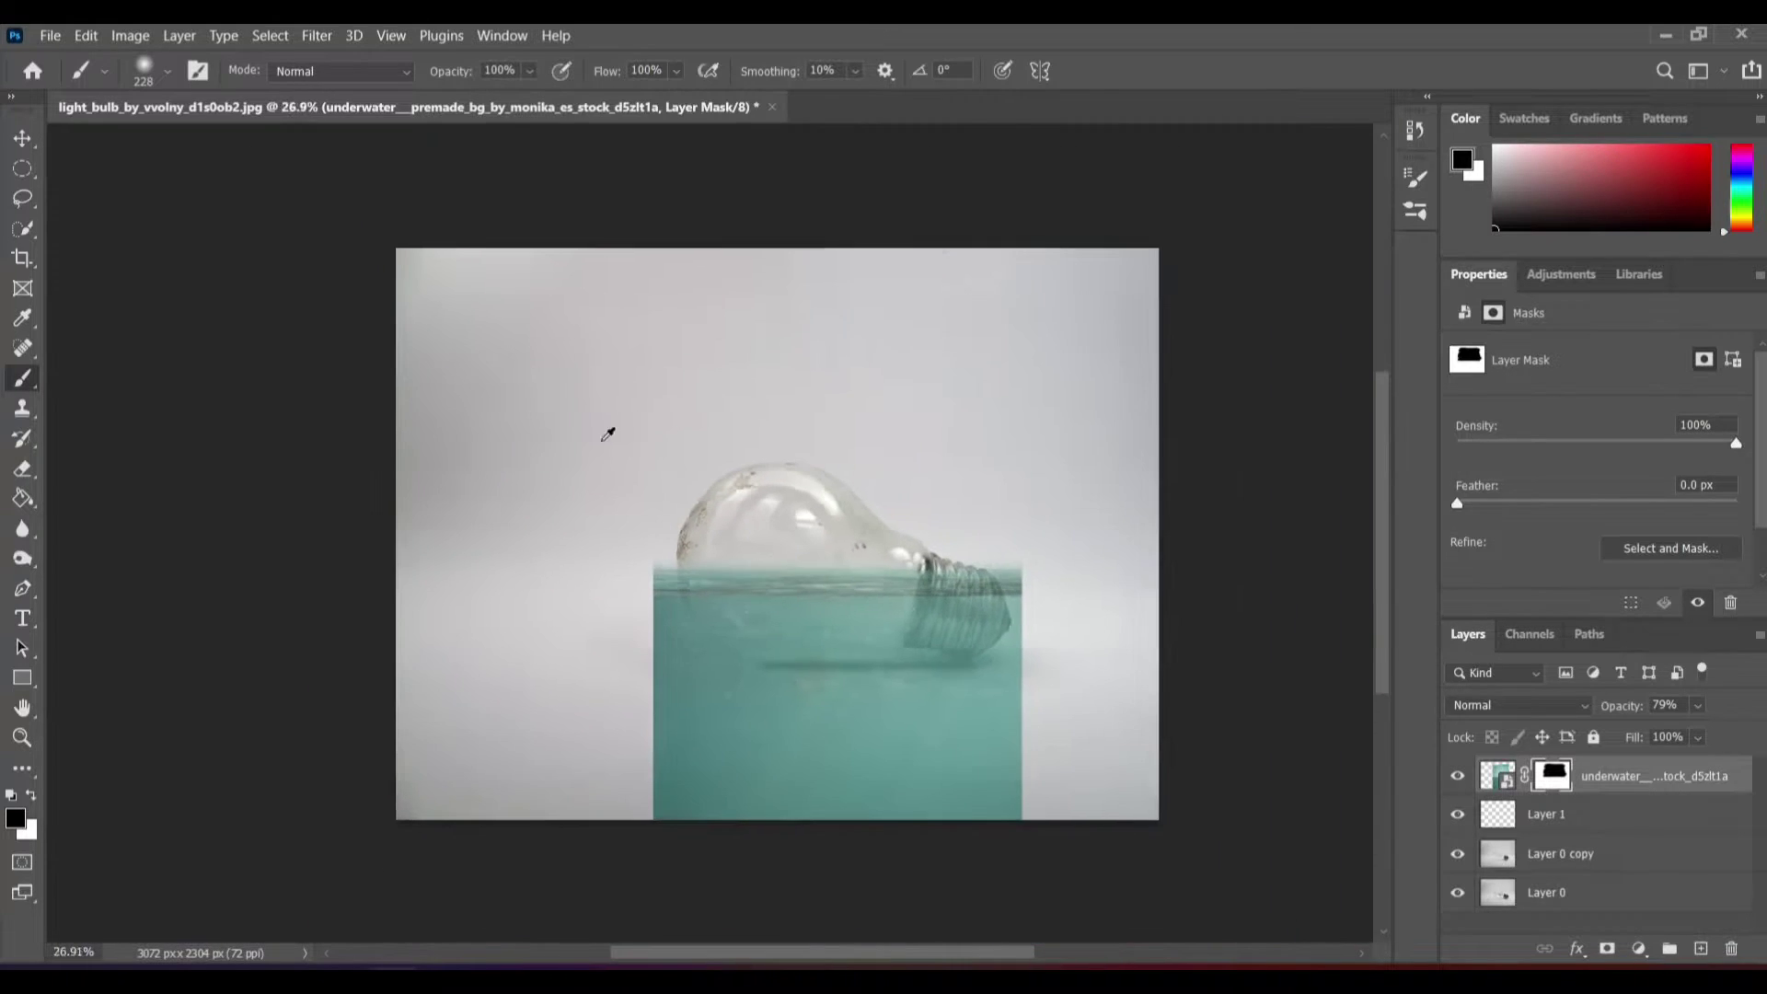
scroll(603, 426, "up", 2)
left_click_drag(975, 479, 1003, 727)
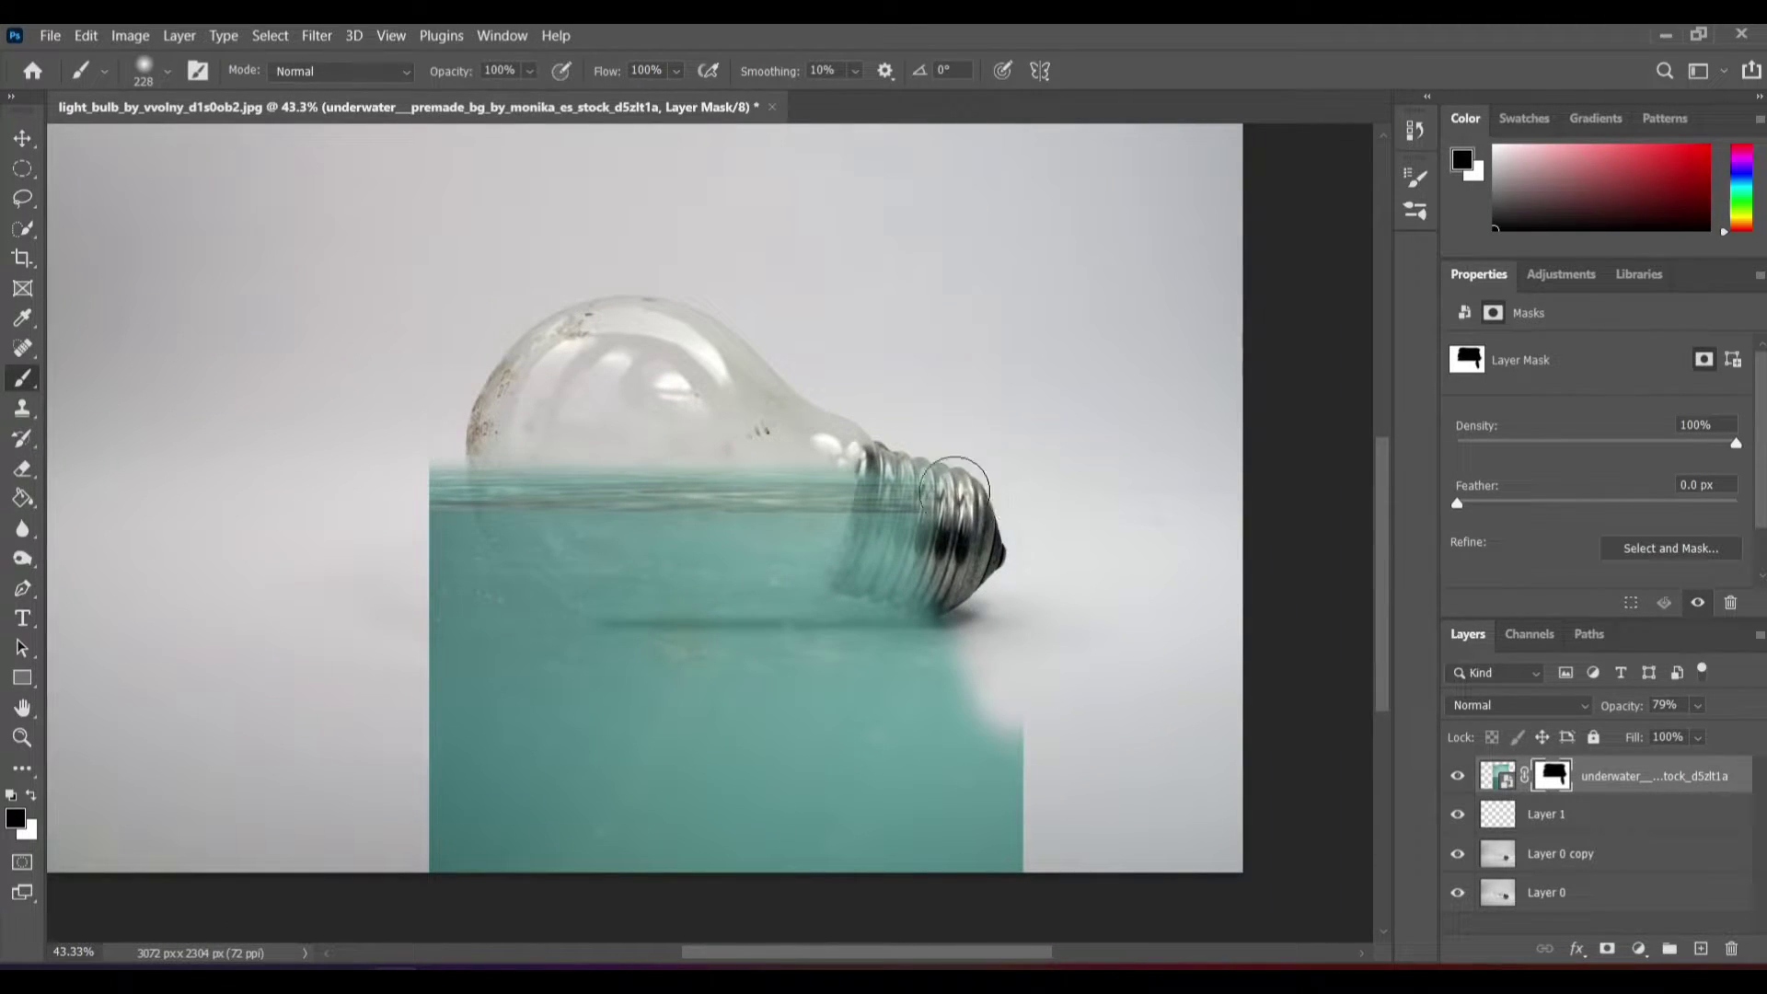
mouse_move(954, 490)
left_mouse_down()
mouse_move(897, 636)
mouse_move(922, 448)
left_mouse_up()
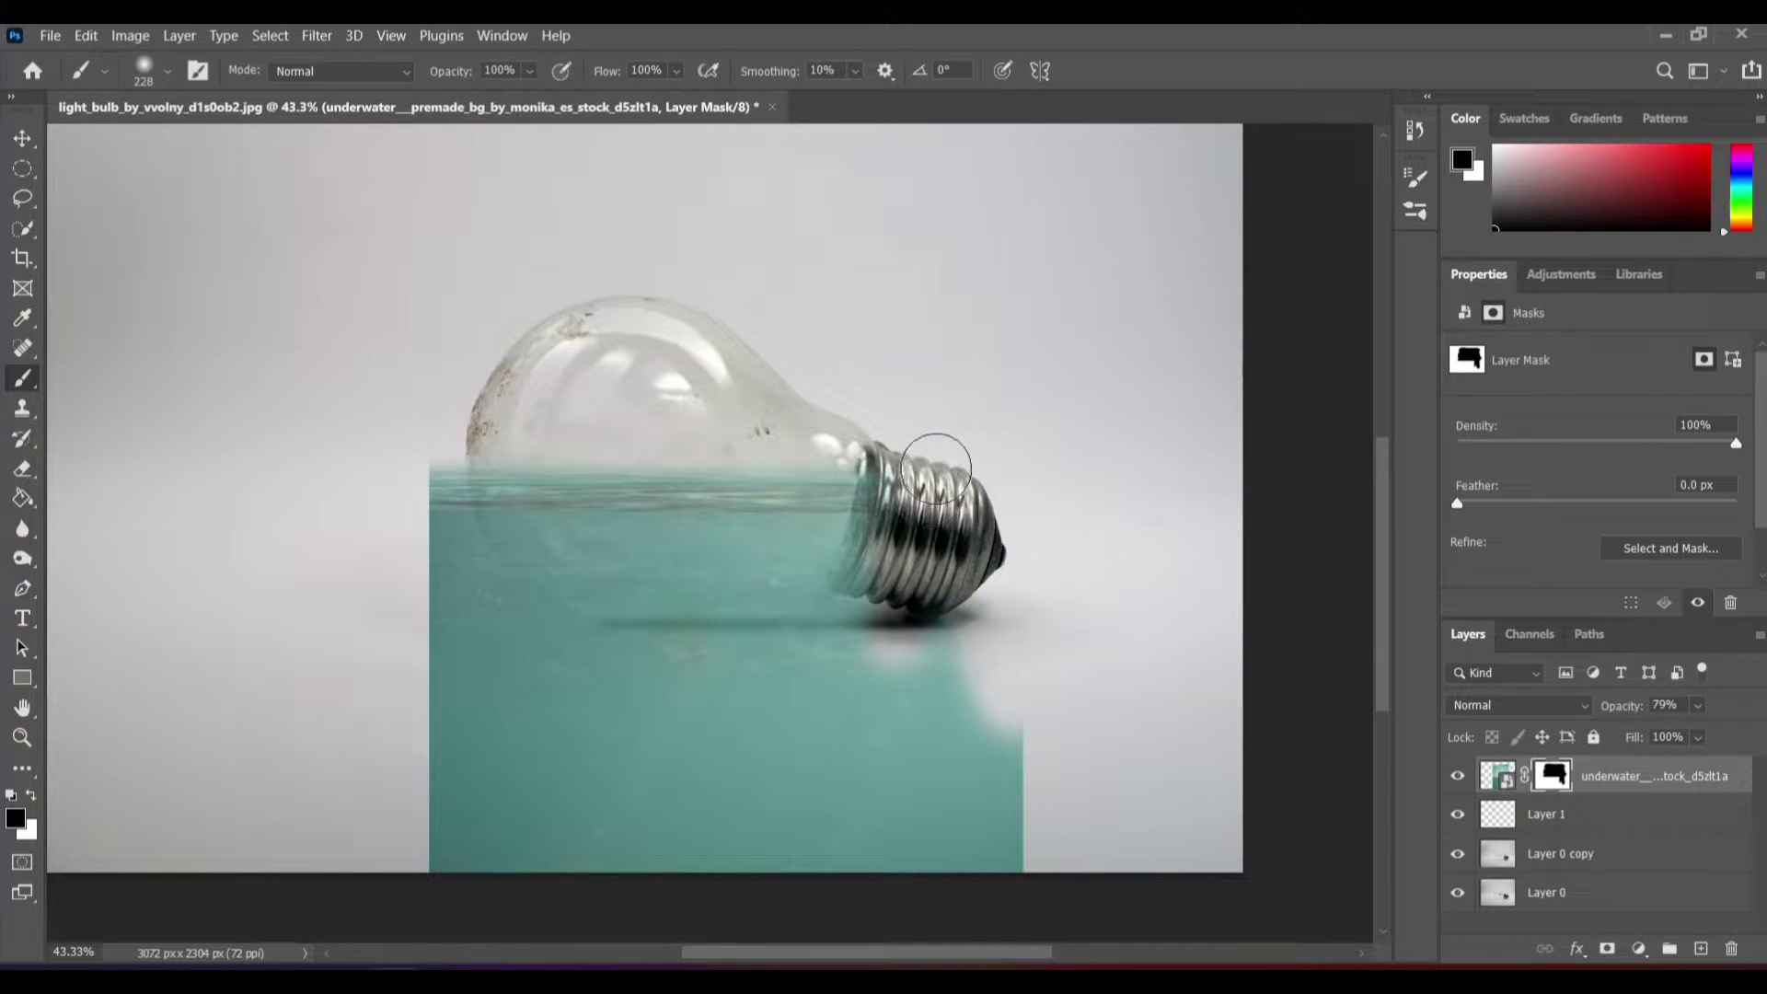
- Trim the teal from the bottom and left edges, rounding the water to the bulb's shape
mouse_move(875, 614)
left_mouse_down()
mouse_move(1021, 810)
mouse_move(631, 750)
mouse_move(966, 744)
mouse_move(544, 702)
mouse_move(962, 654)
mouse_move(773, 615)
mouse_move(863, 555)
left_mouse_up()
scroll(1007, 801, "down", 2)
mouse_move(736, 658)
left_mouse_down()
mouse_move(729, 635)
mouse_move(409, 411)
left_mouse_up()
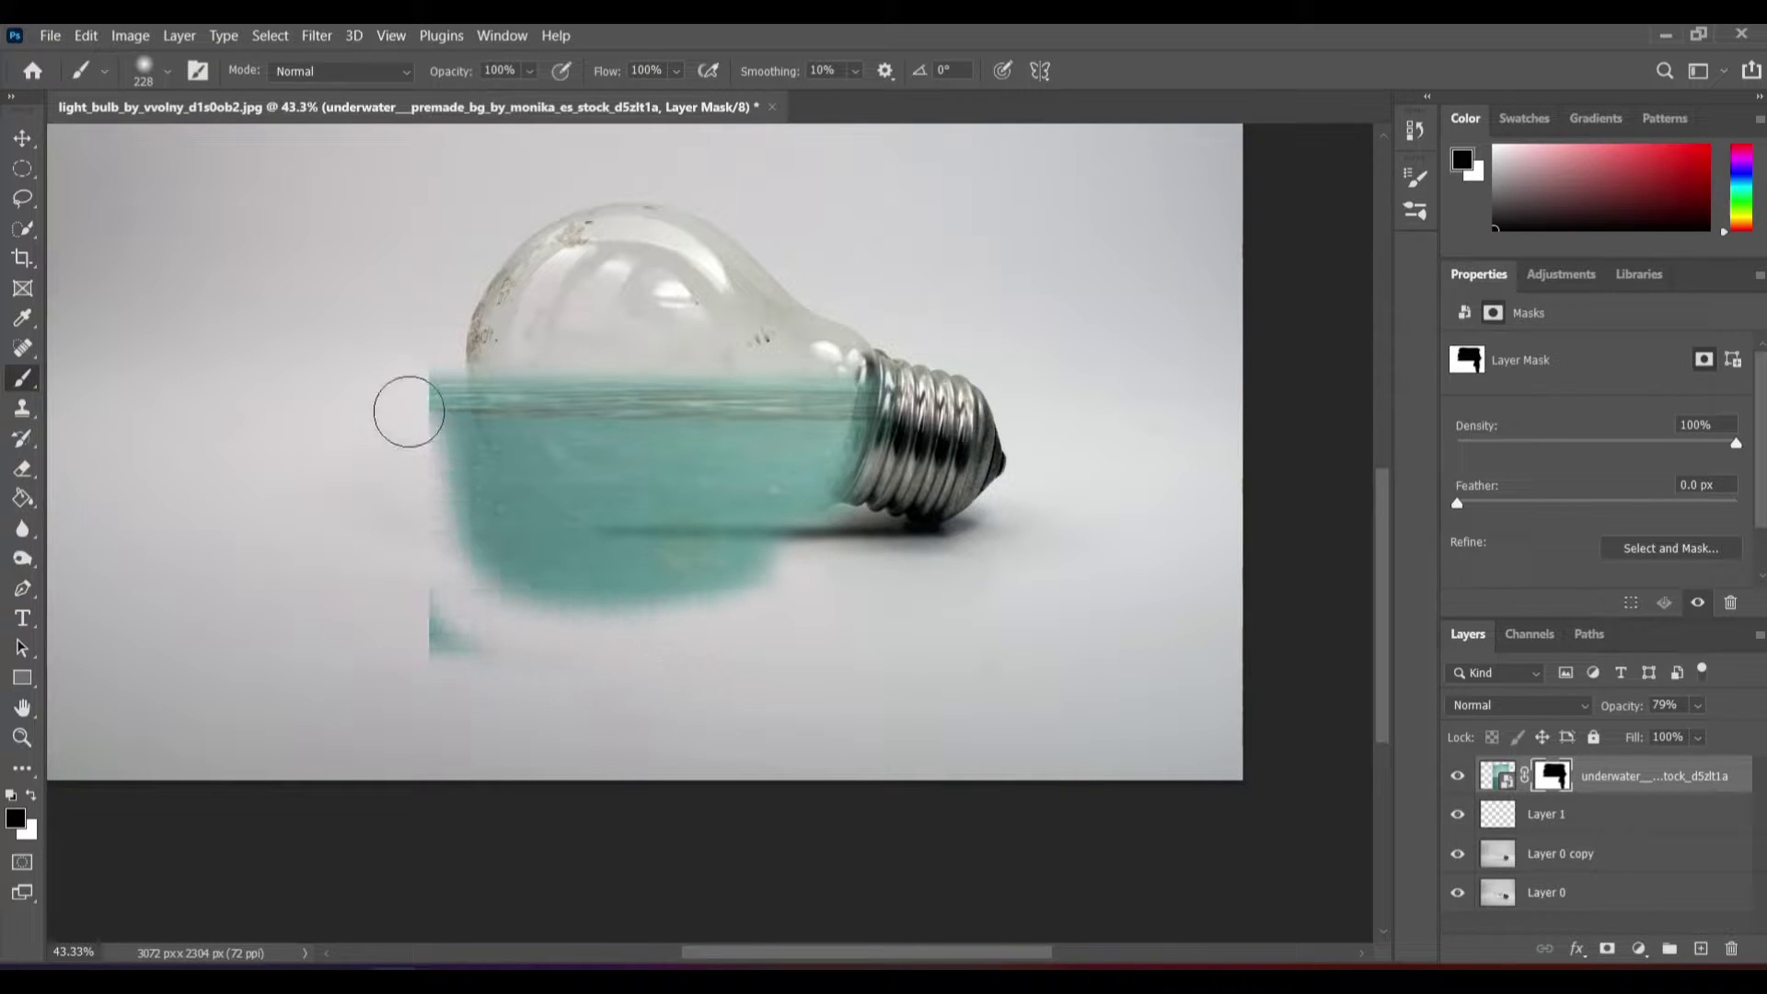
mouse_move(449, 698)
left_mouse_down()
mouse_move(481, 595)
mouse_move(552, 576)
mouse_move(500, 517)
mouse_move(471, 526)
mouse_move(451, 644)
mouse_move(461, 816)
mouse_move(986, 776)
mouse_move(913, 718)
mouse_move(896, 656)
left_mouse_up()
key("ctrl+z")
mouse_move(1090, 662)
left_mouse_down()
mouse_move(967, 583)
mouse_move(690, 679)
mouse_move(374, 426)
mouse_move(422, 505)
mouse_move(1013, 599)
left_mouse_up()
scroll(440, 464, "up", 3)
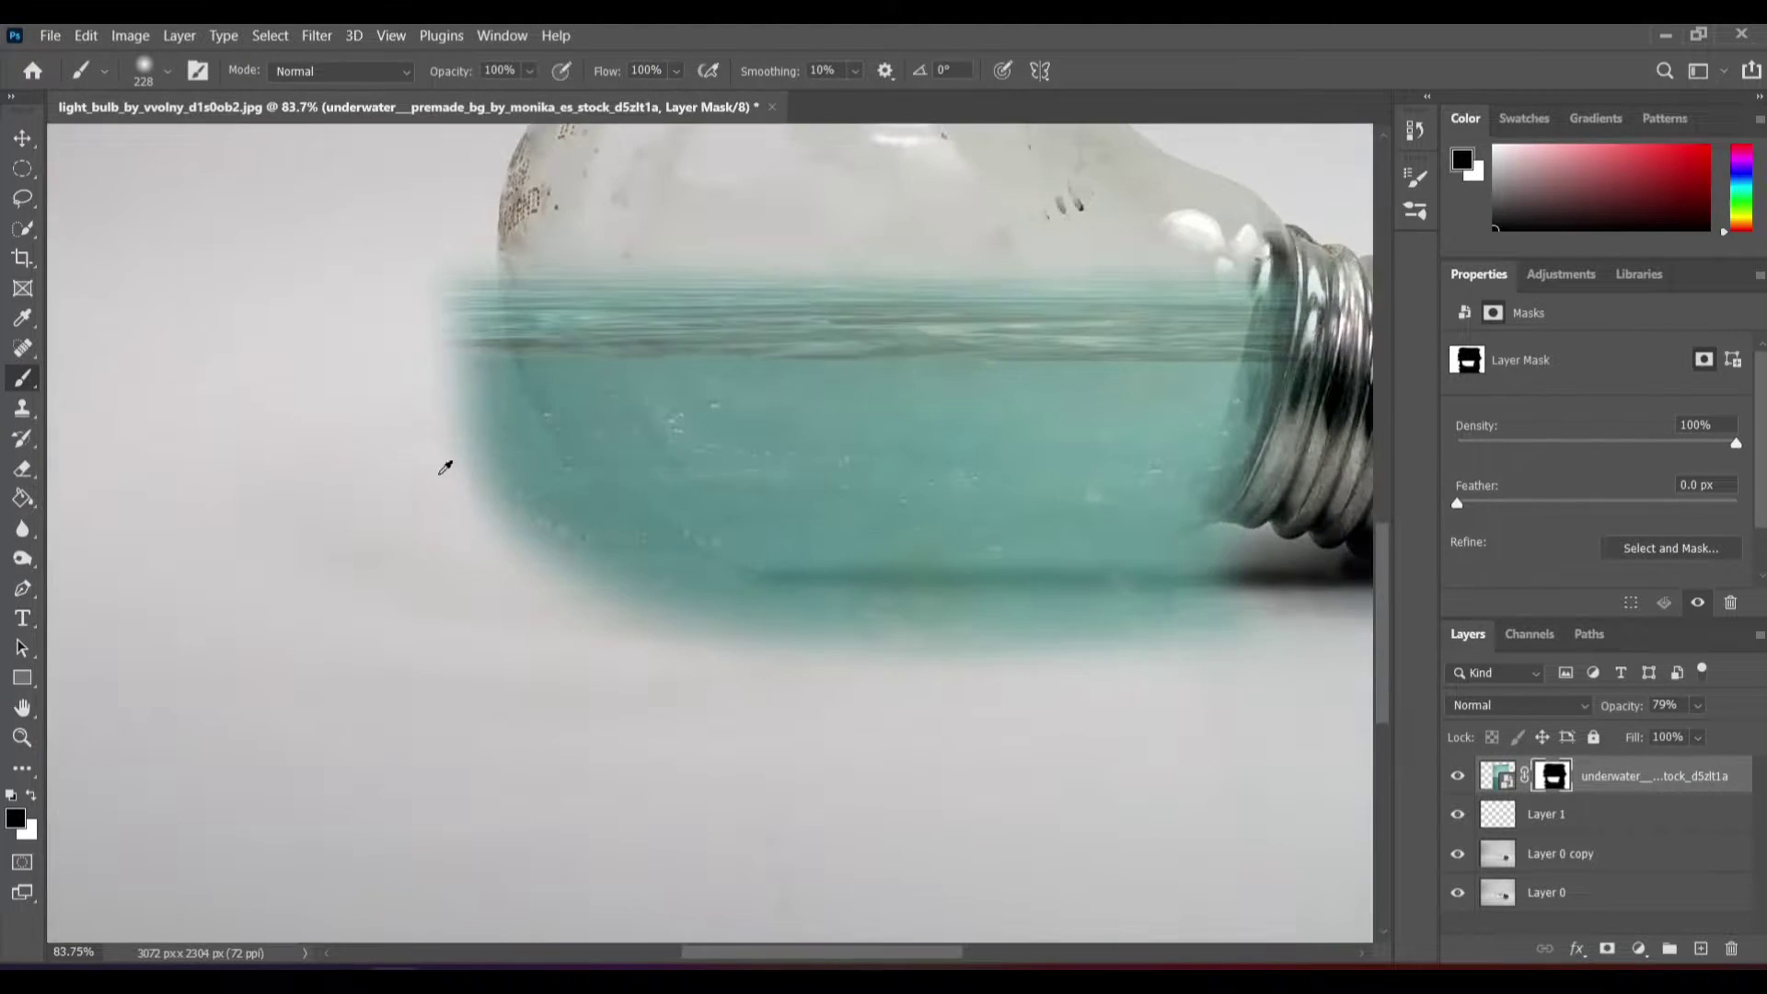
left_click(150, 78)
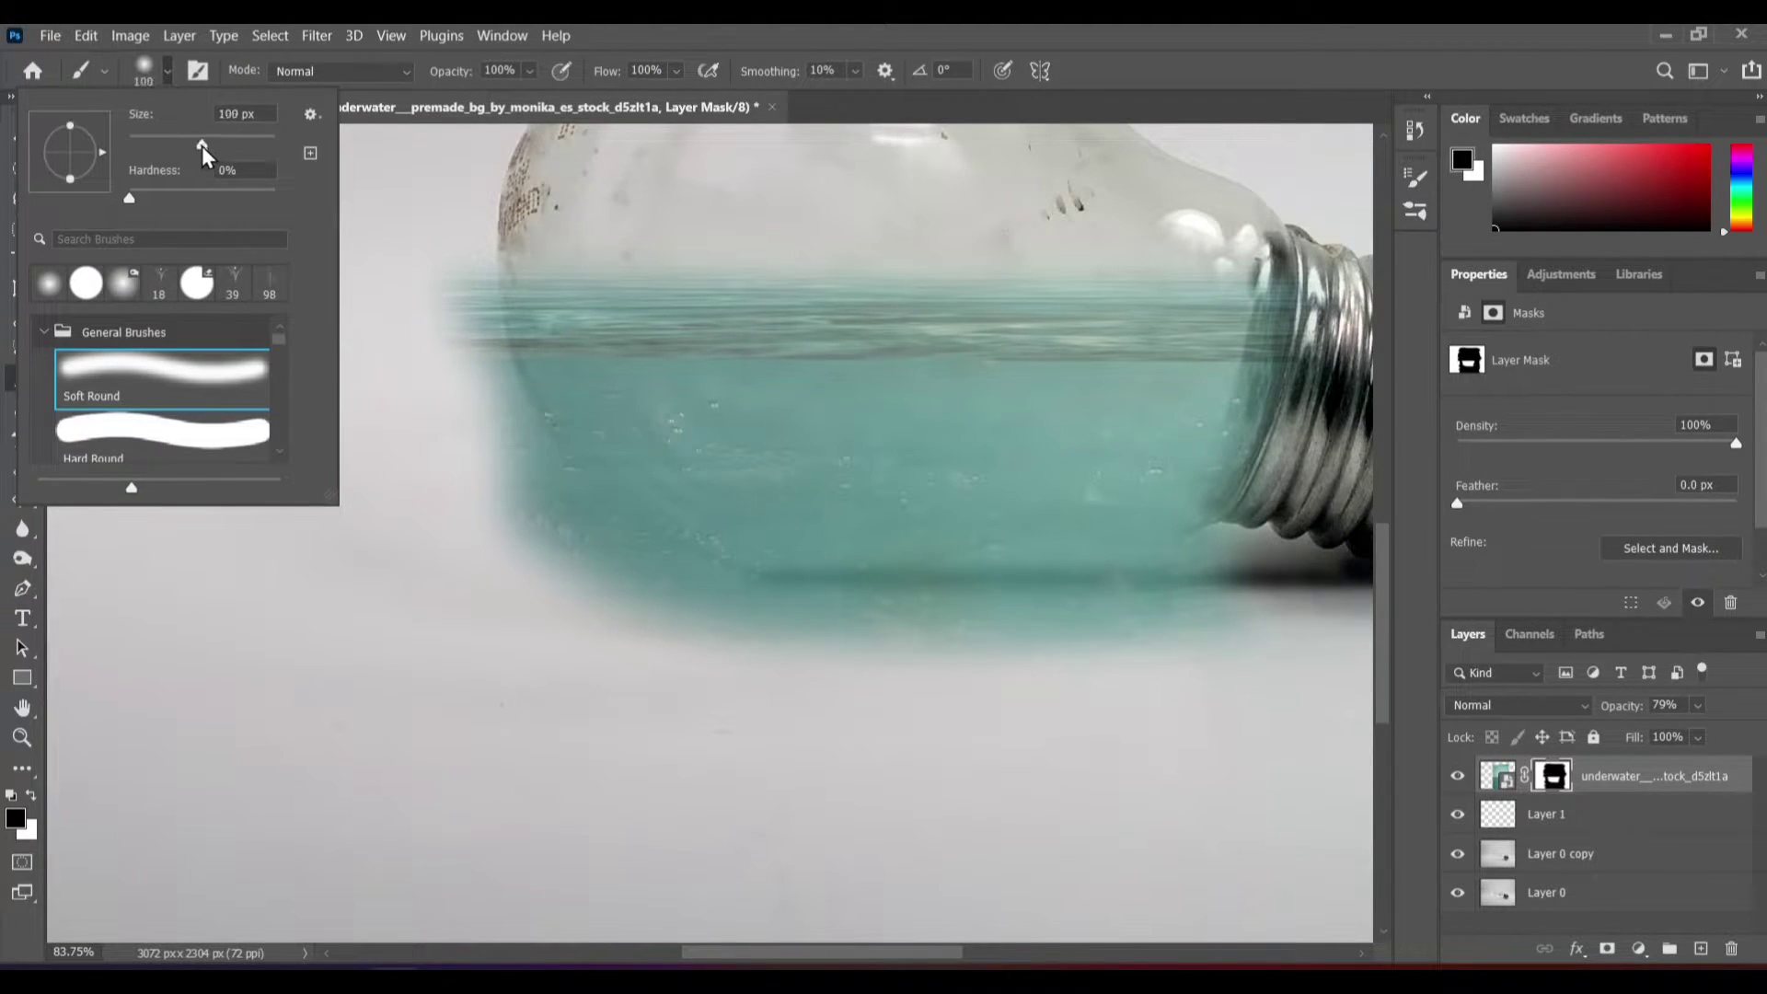
- With a smaller black brush, mask out the teal spill along the bulb's left edge
key("Return")
scroll(431, 308, "up", 3)
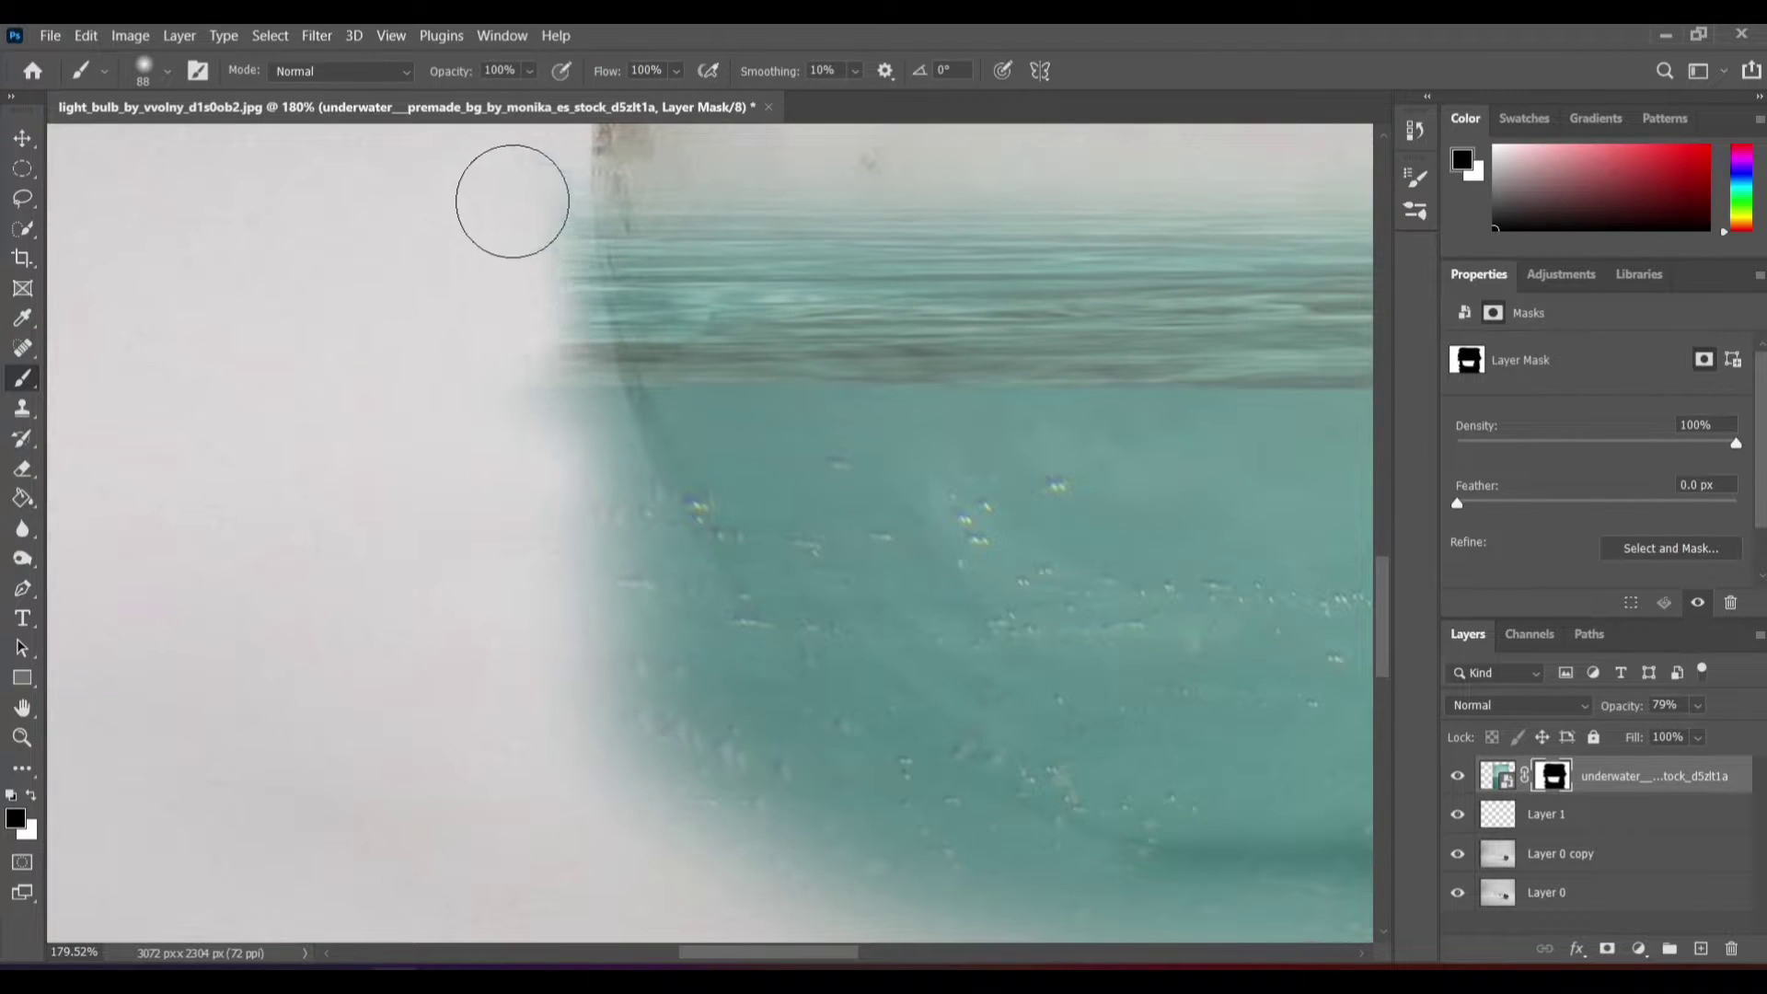
scroll(515, 304, "up", 1)
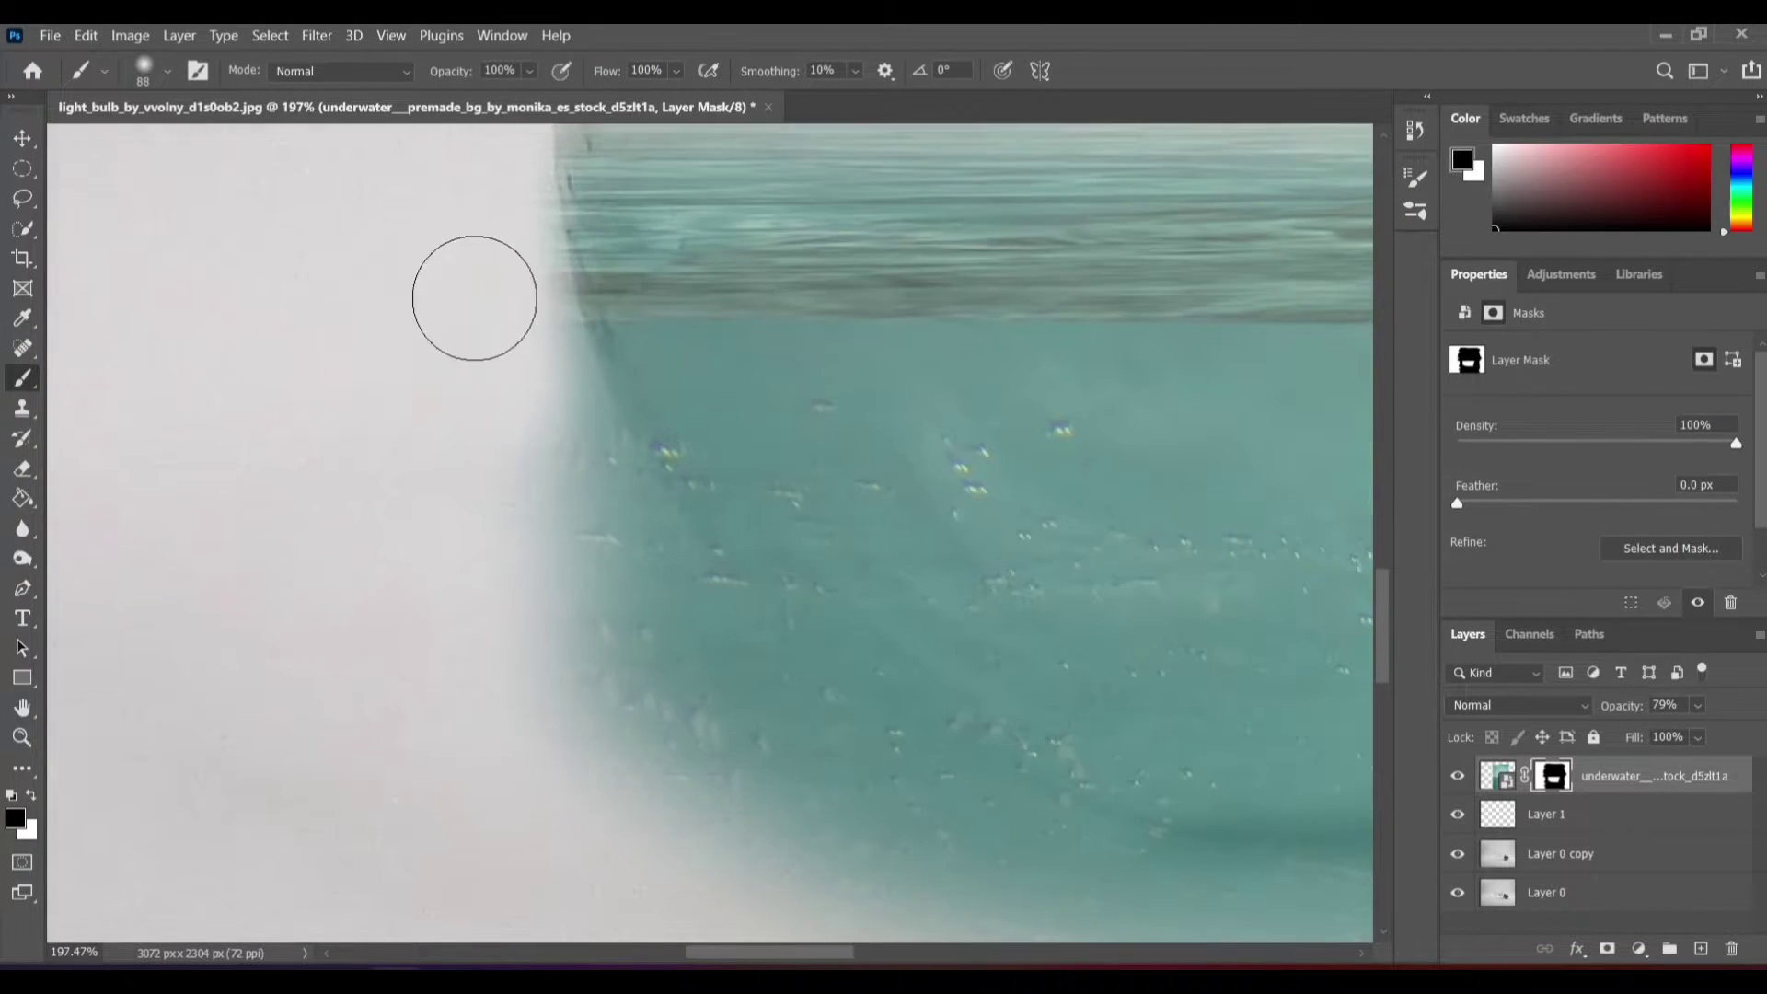
mouse_move(502, 244)
left_mouse_down()
mouse_move(529, 394)
mouse_move(497, 343)
mouse_move(653, 750)
left_mouse_up()
scroll(351, 454, "down", 1)
scroll(446, 702, "down", 2)
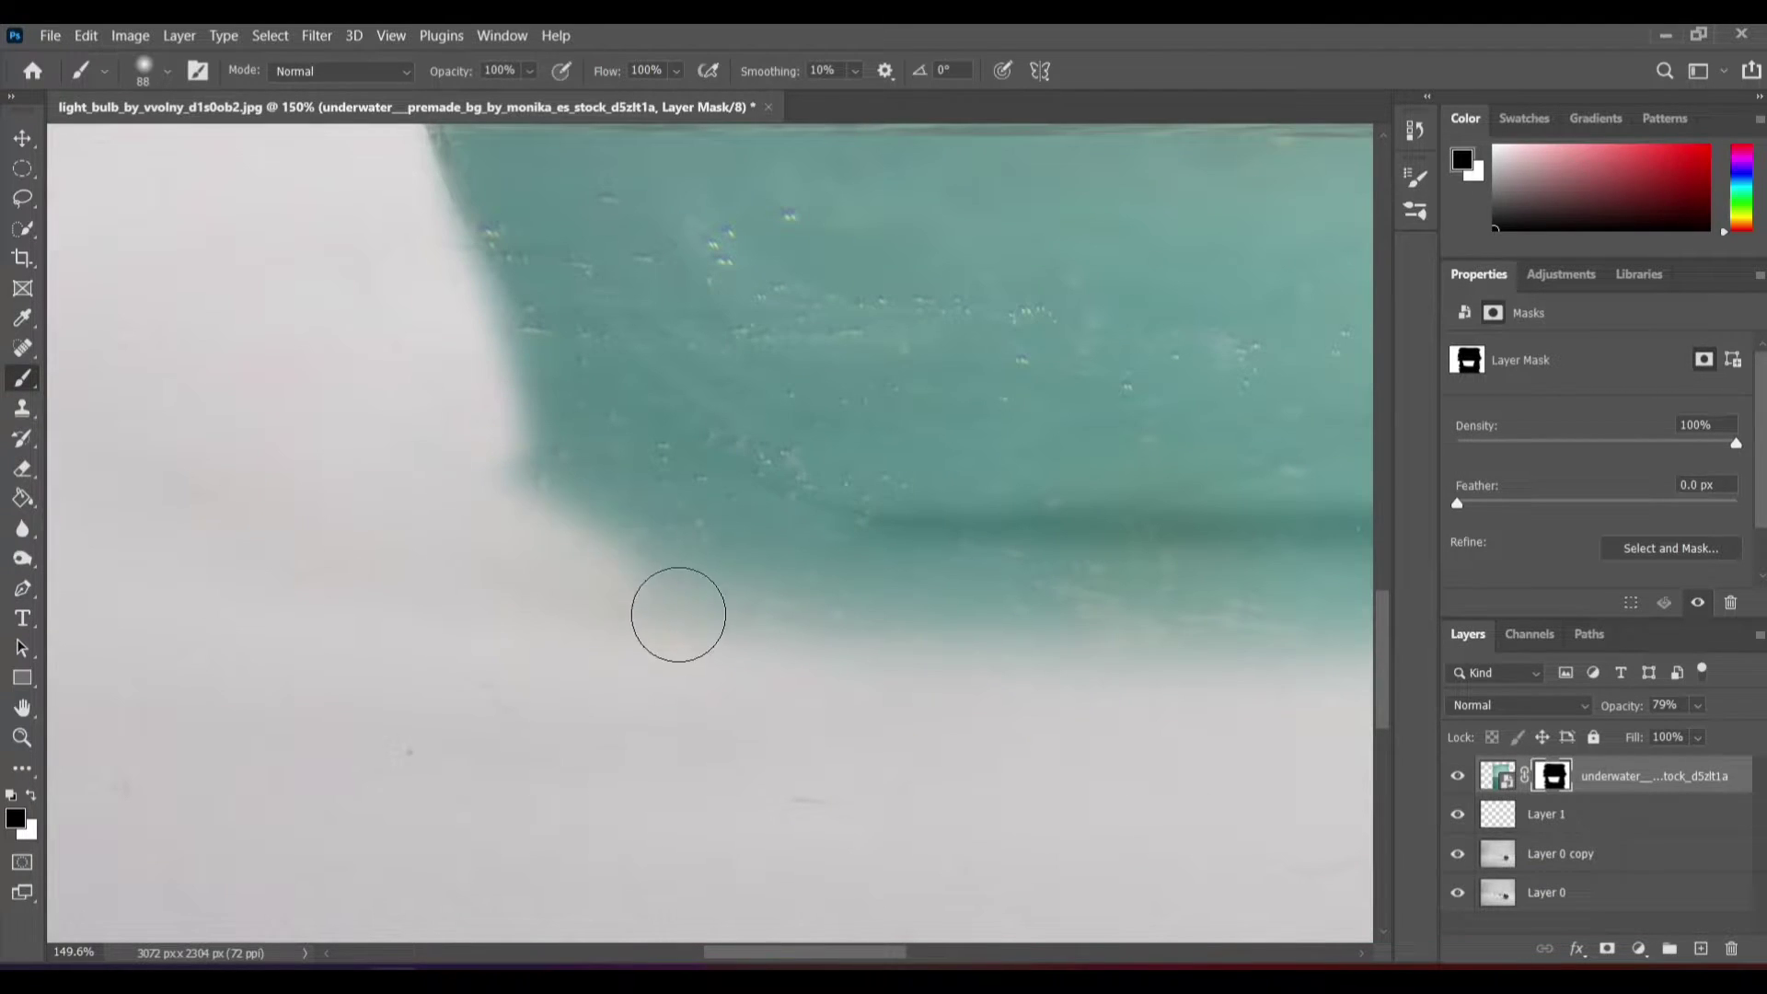
left_click_drag(449, 392, 804, 737)
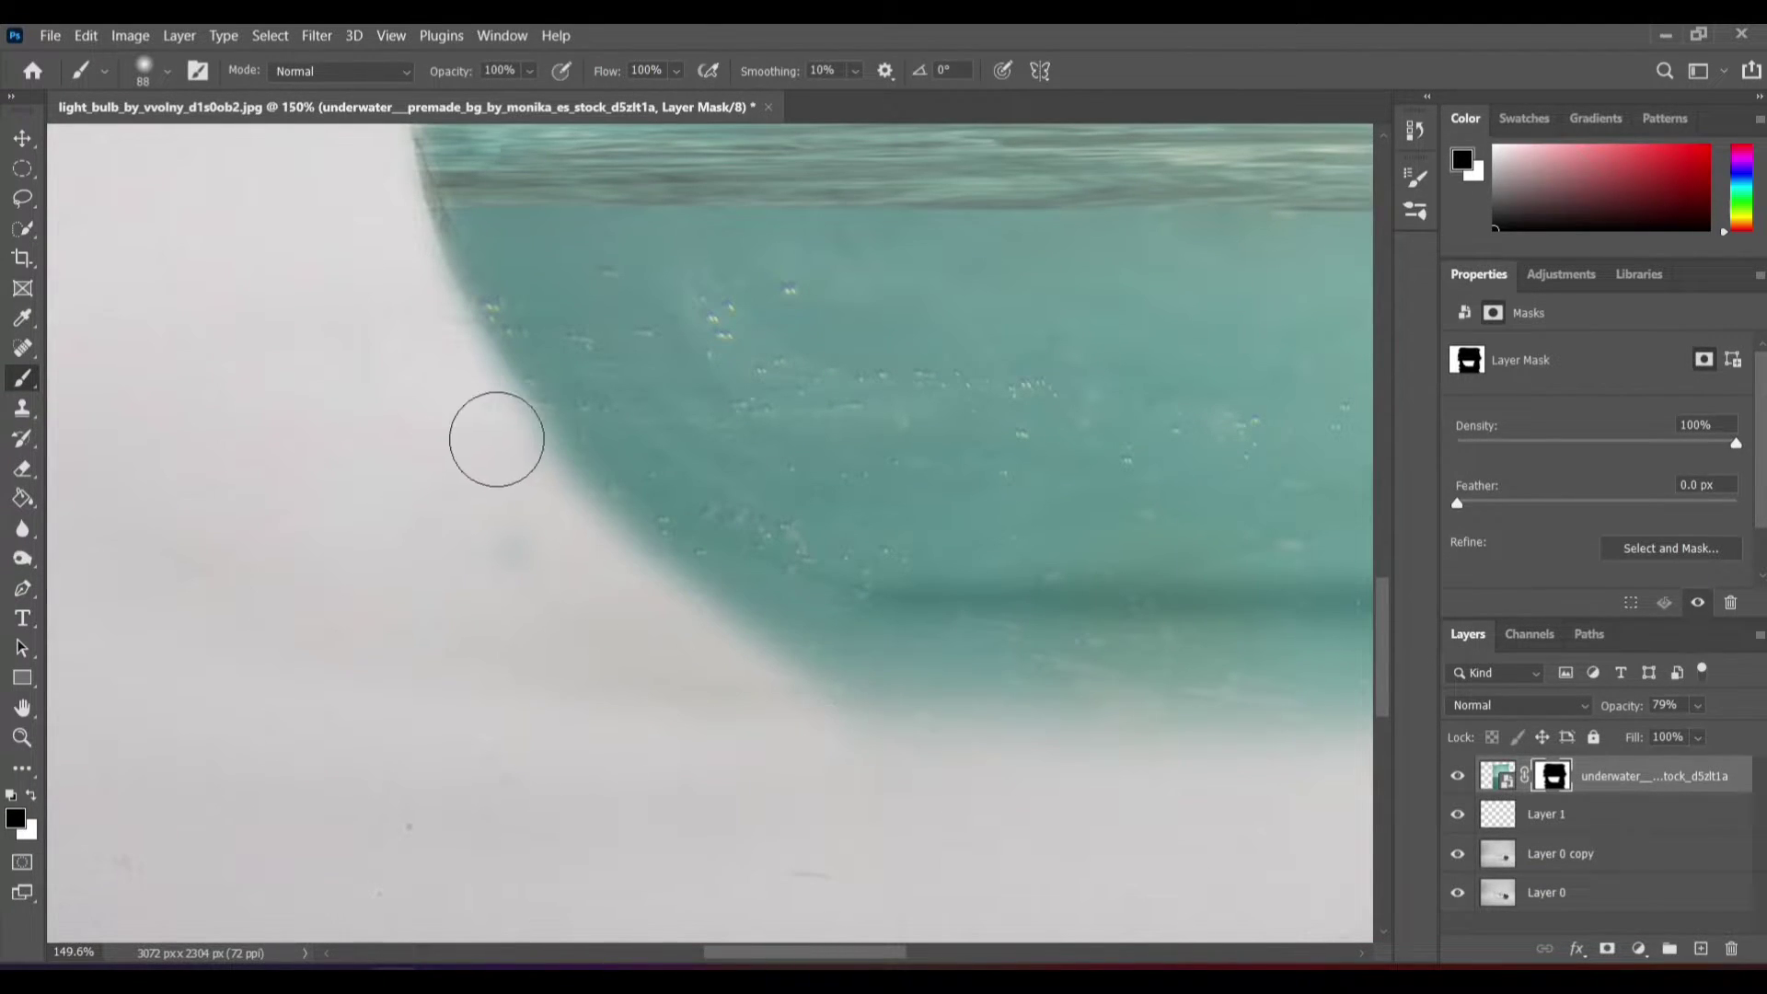
mouse_move(493, 441)
left_mouse_down()
mouse_move(775, 633)
mouse_move(788, 692)
left_mouse_up()
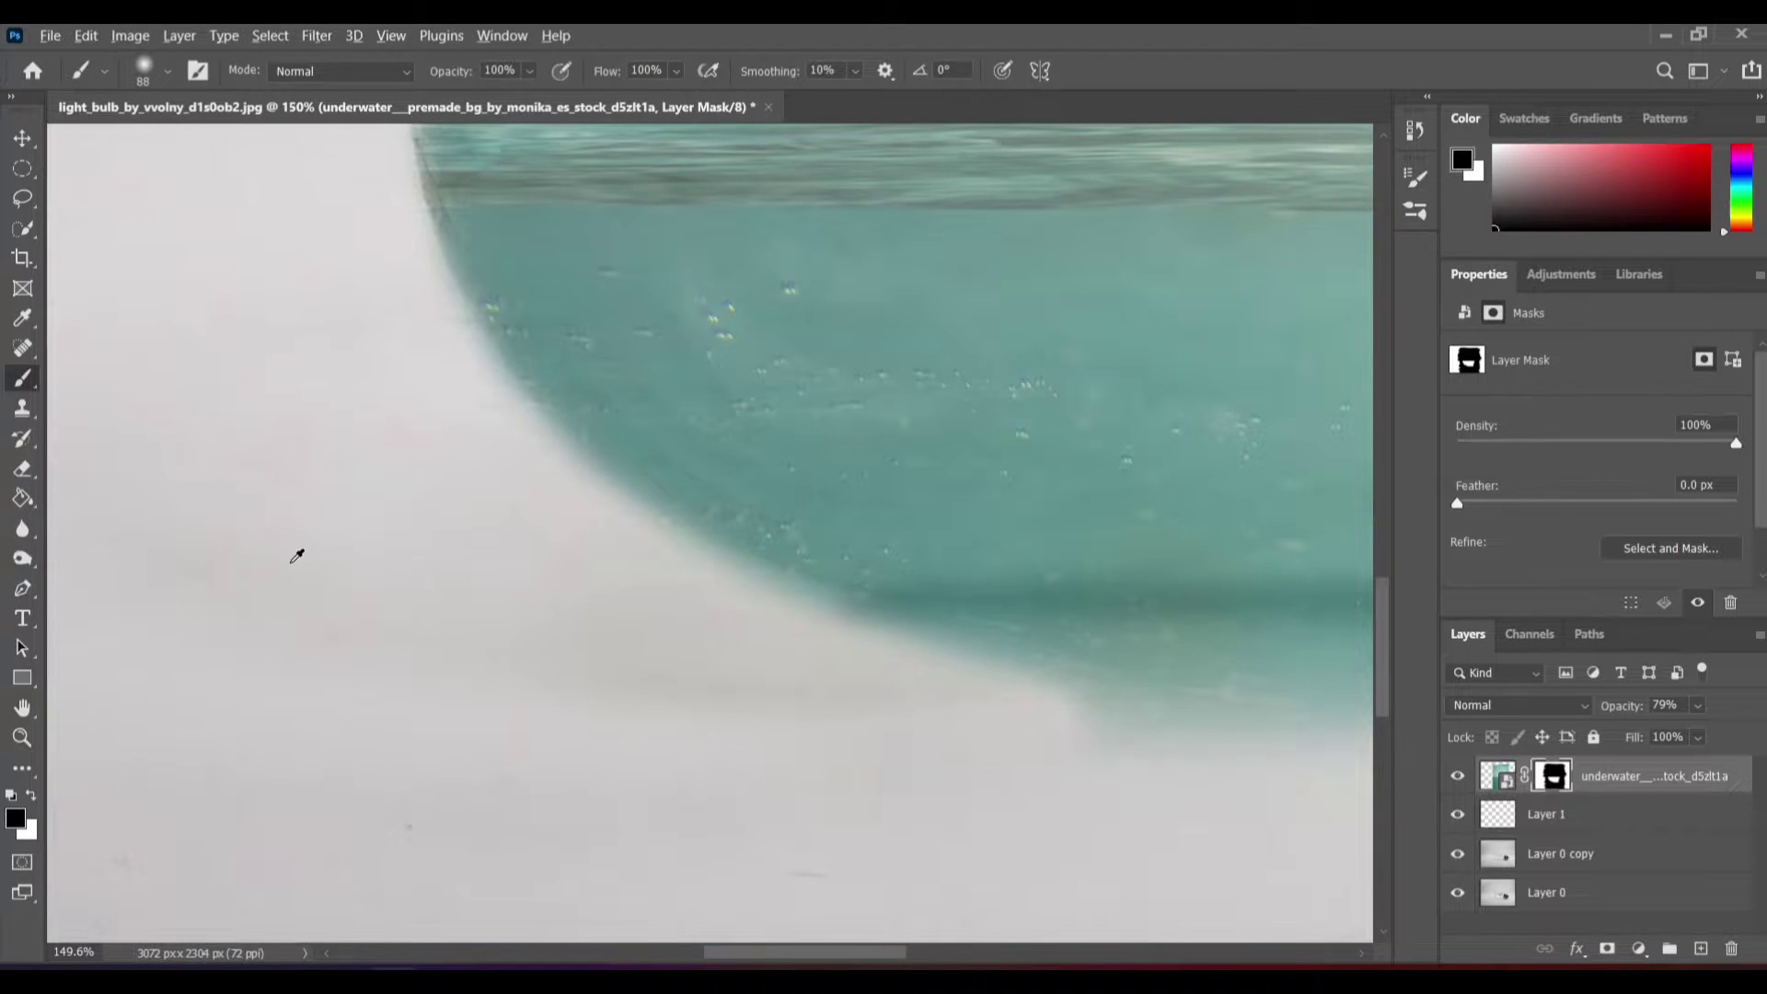
- Hide the teal band and drip below the bulb and restore its dark shadow edge
scroll(297, 556, "down", 1)
scroll(572, 561, "up", 1)
scroll(347, 466, "up", 1)
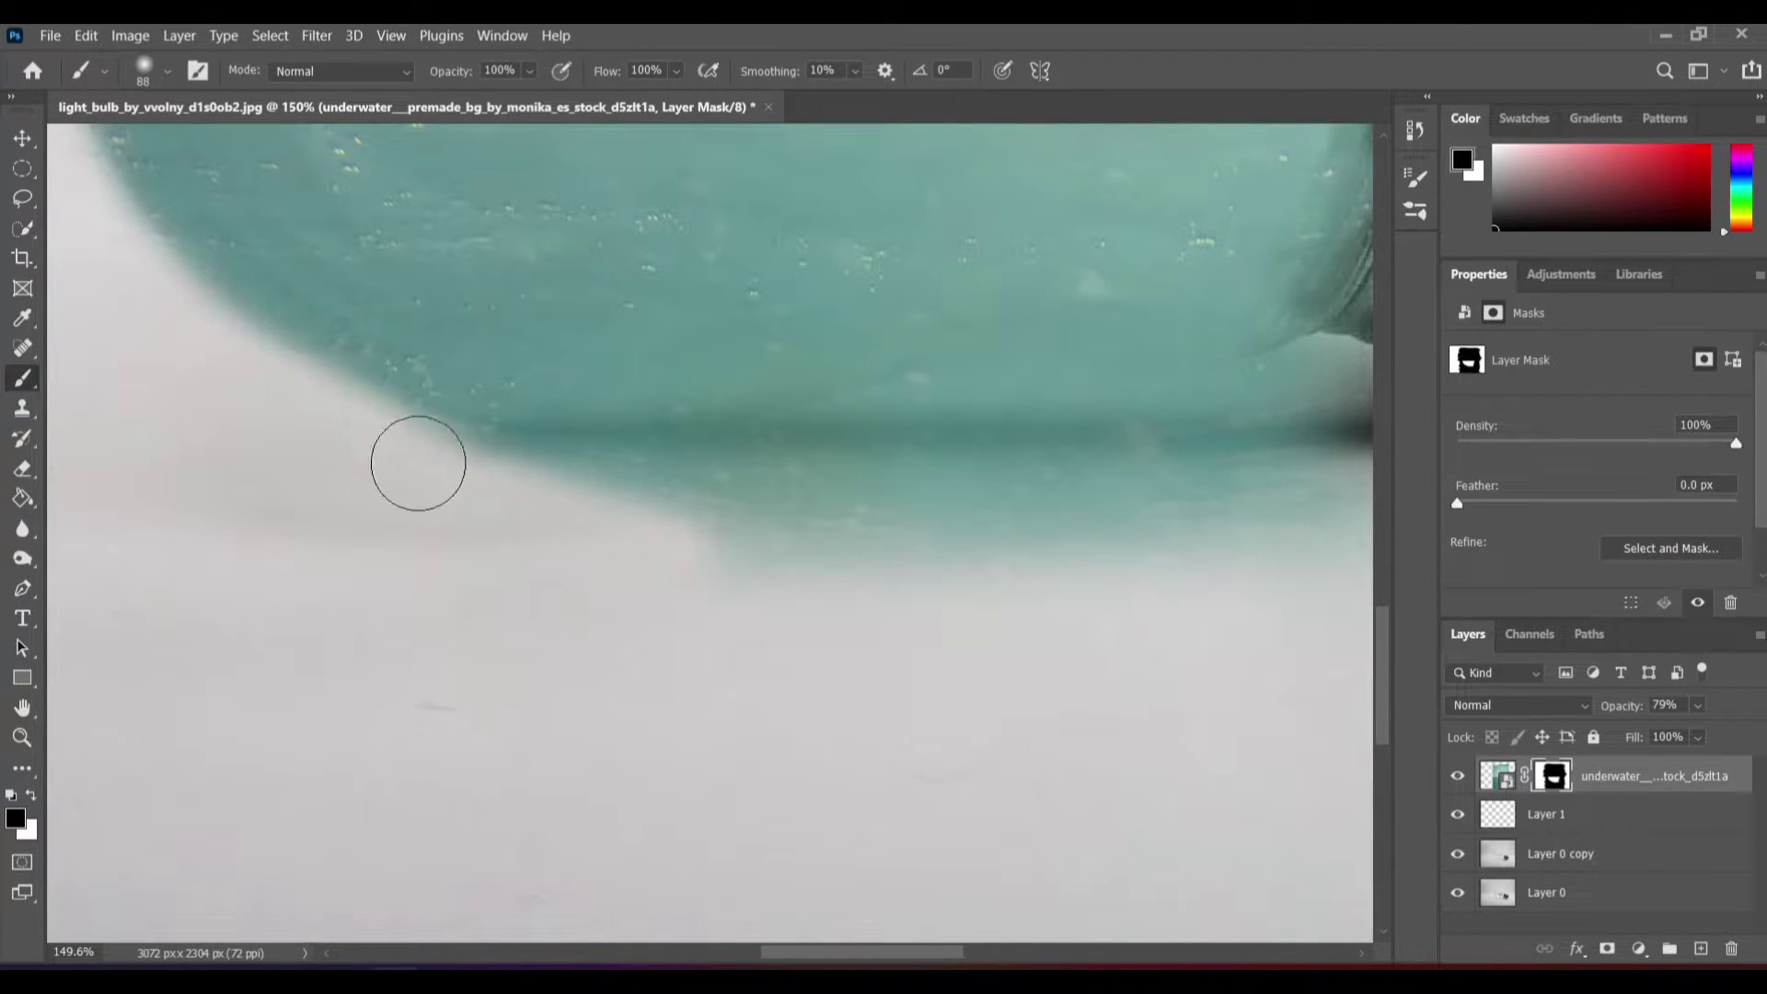
mouse_move(482, 478)
left_mouse_down()
mouse_move(1108, 524)
mouse_move(527, 500)
left_mouse_up()
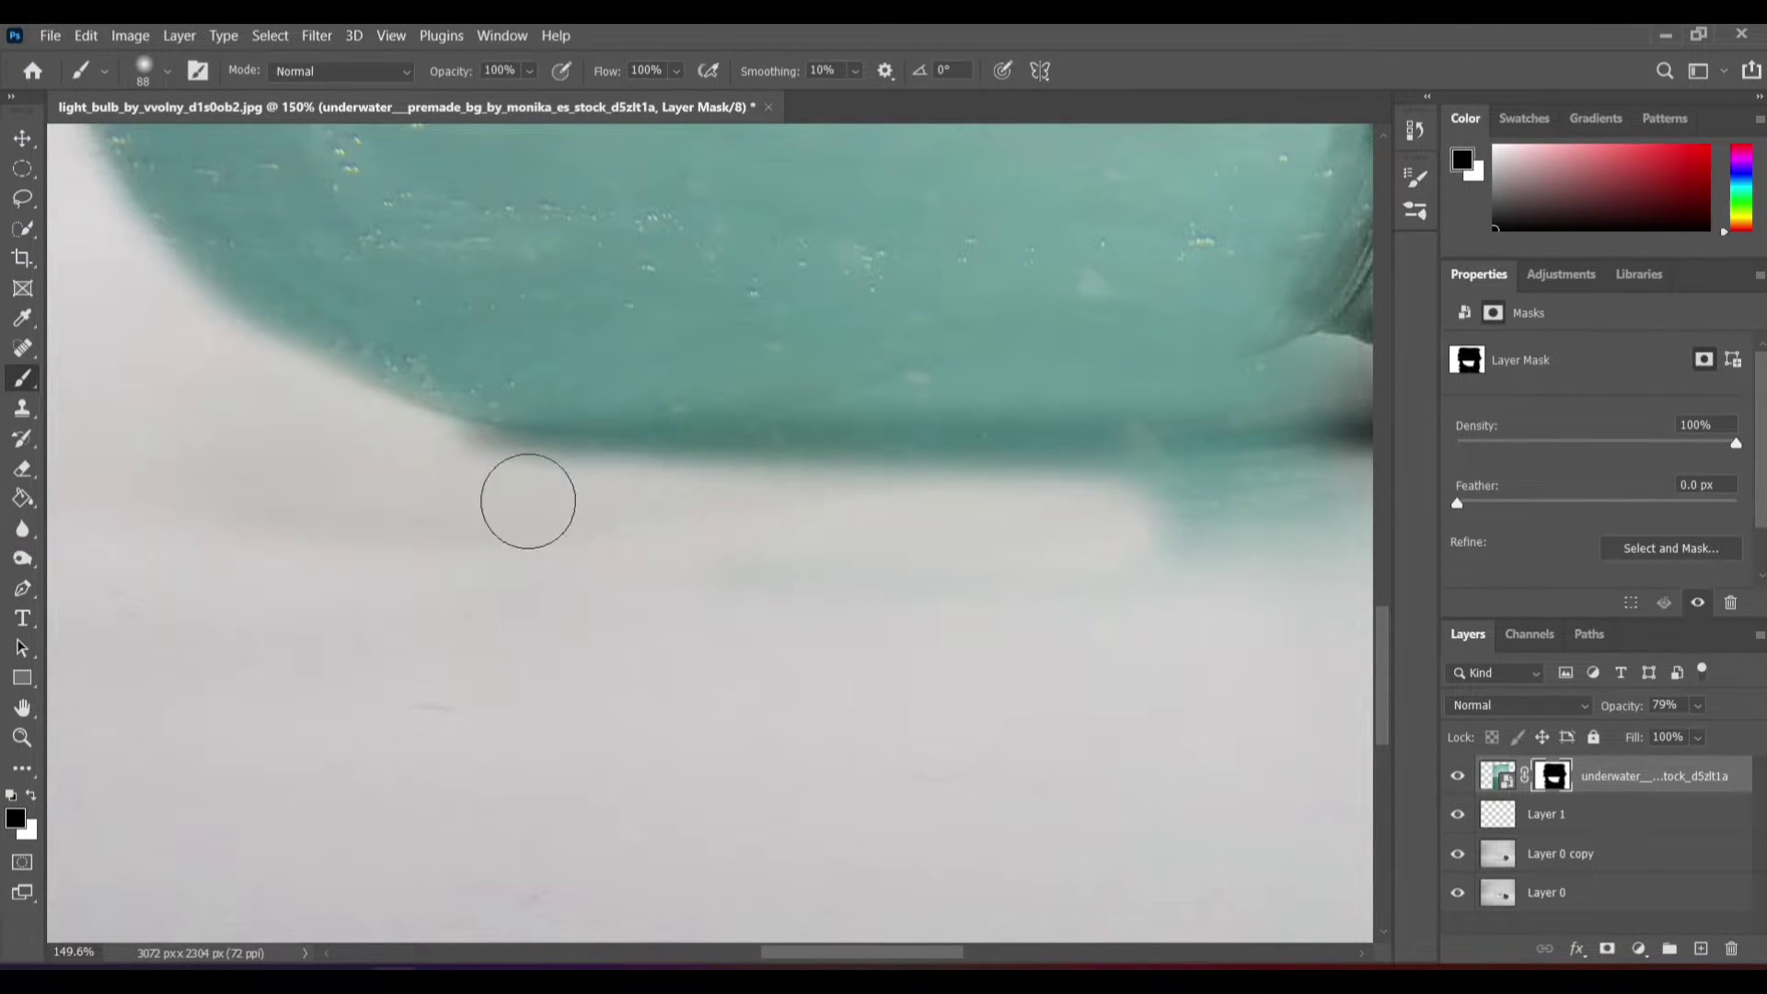
left_click_drag(703, 490, 1184, 452)
scroll(999, 543, "down", 1)
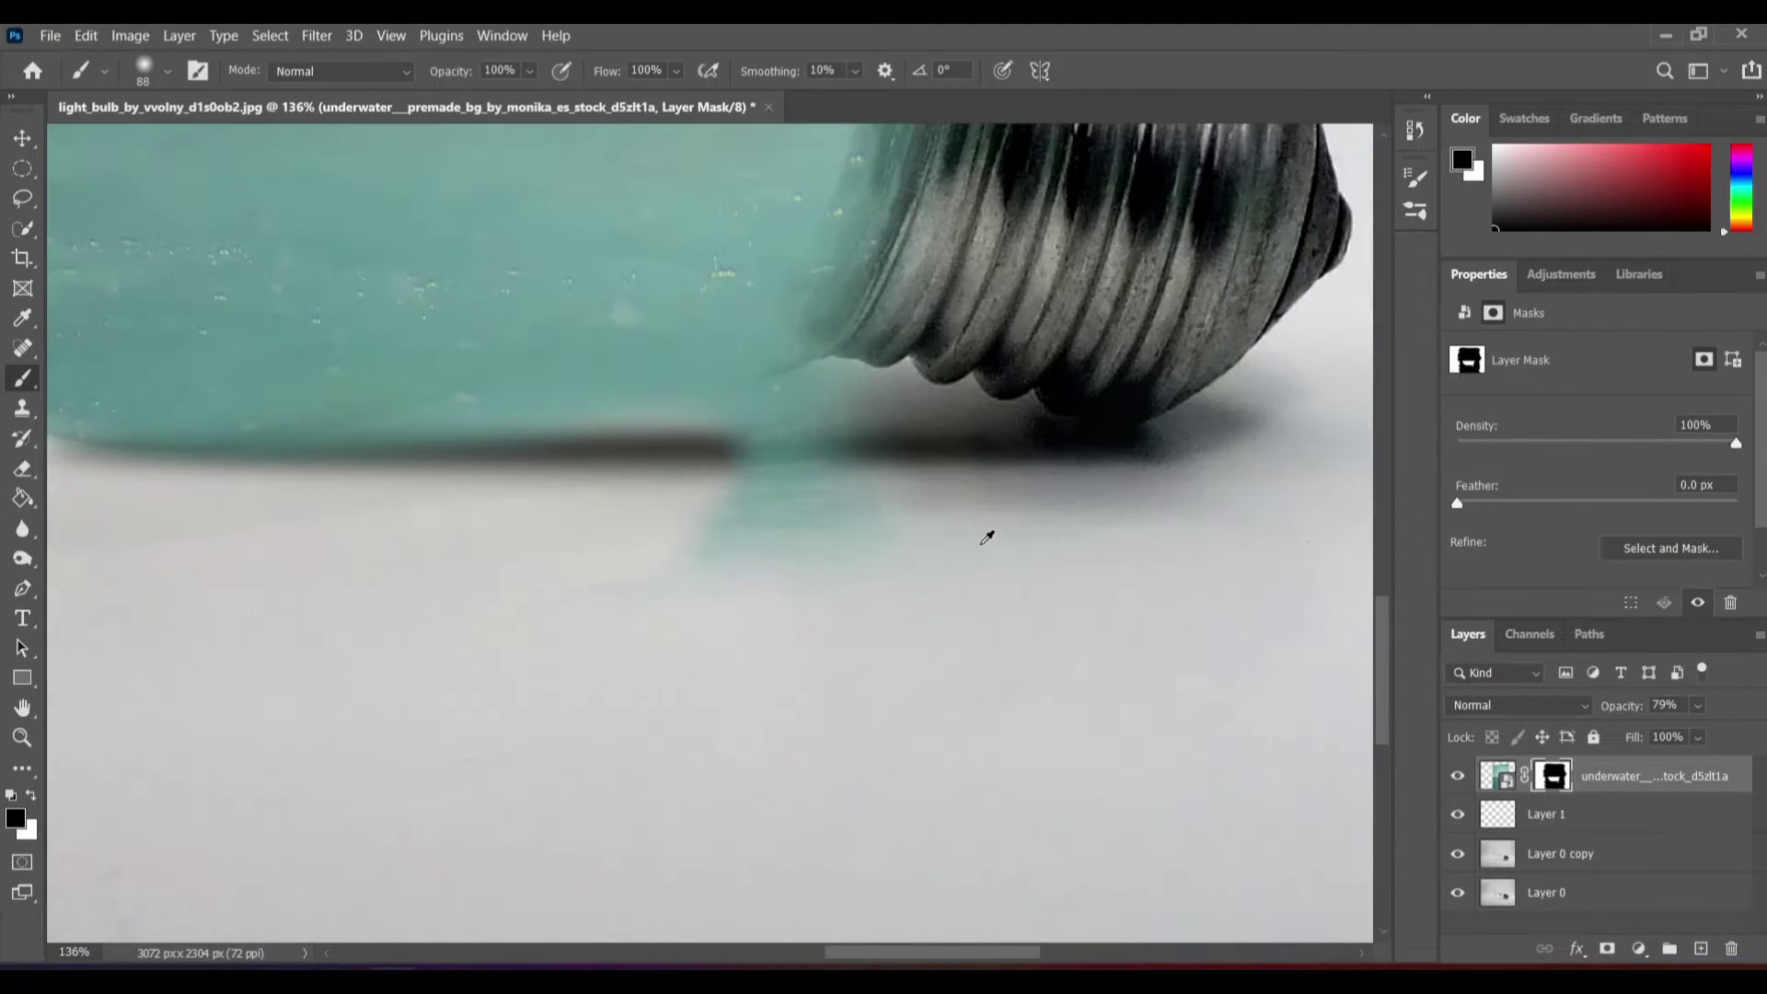
left_click_drag(713, 563, 836, 433)
scroll(836, 433, "up", 2)
mouse_move(907, 383)
left_mouse_down()
mouse_move(847, 382)
mouse_move(789, 433)
mouse_move(584, 426)
mouse_move(319, 495)
left_mouse_up()
scroll(795, 402, "down", 2)
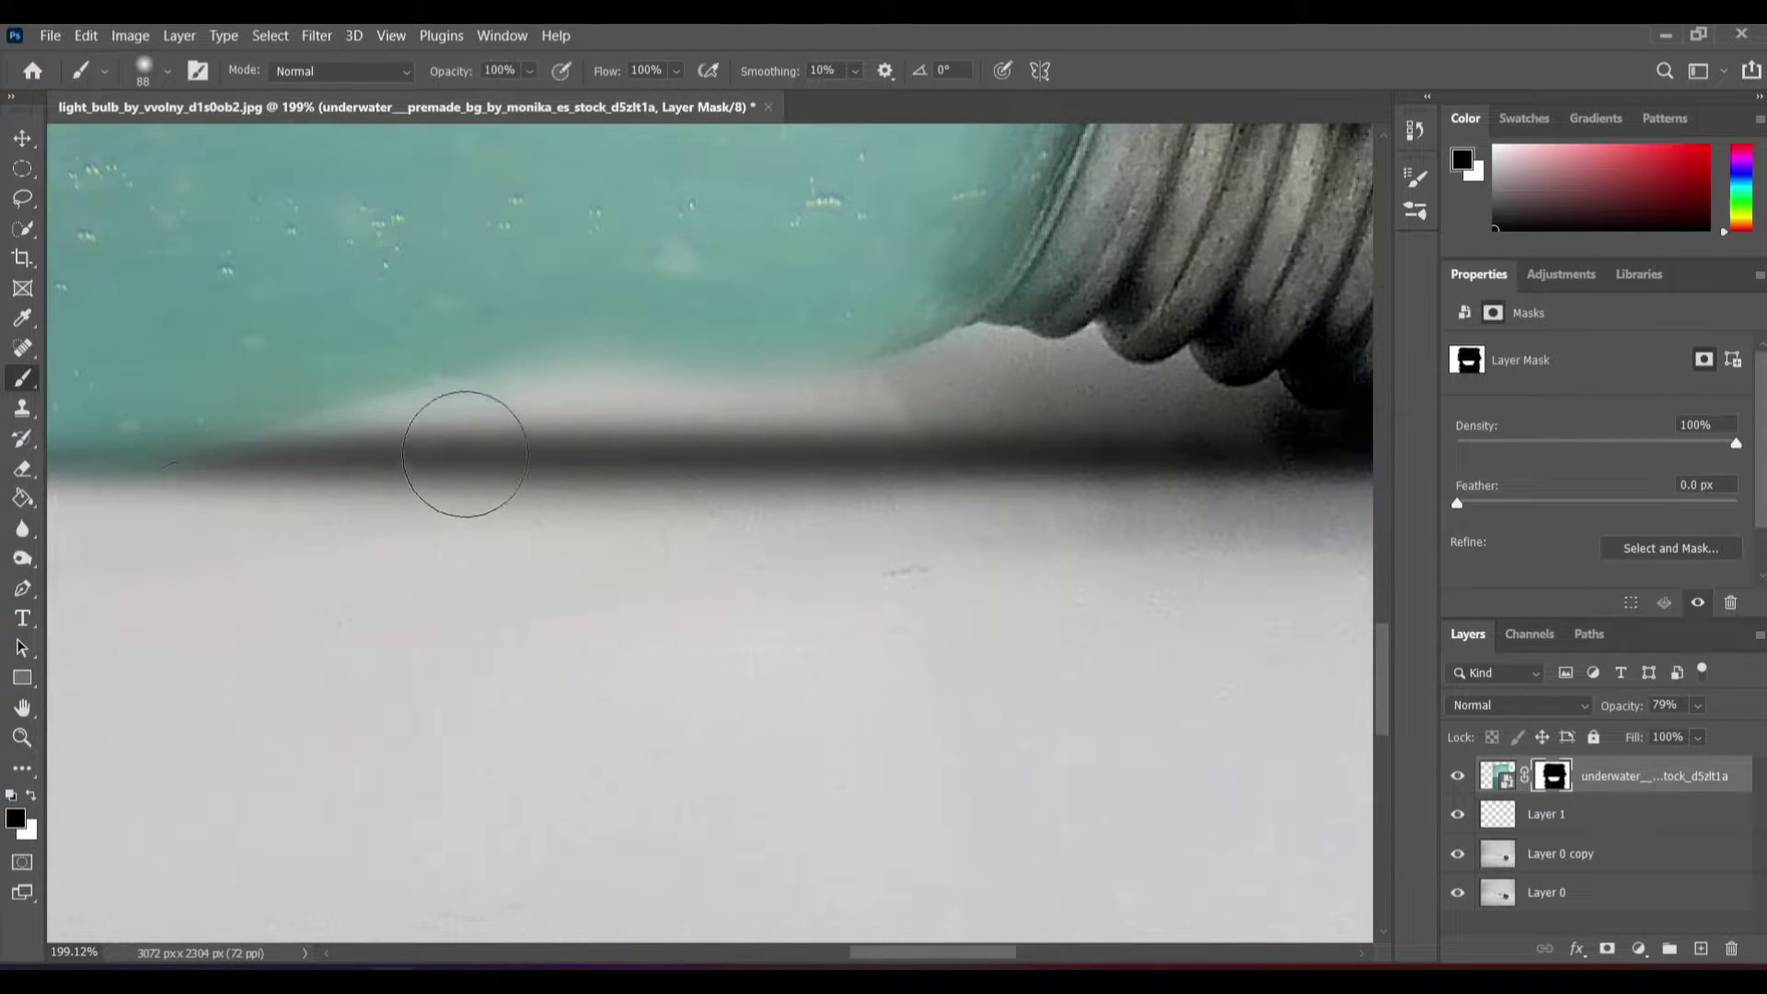
scroll(1062, 532, "down", 3)
scroll(1063, 532, "down", 3)
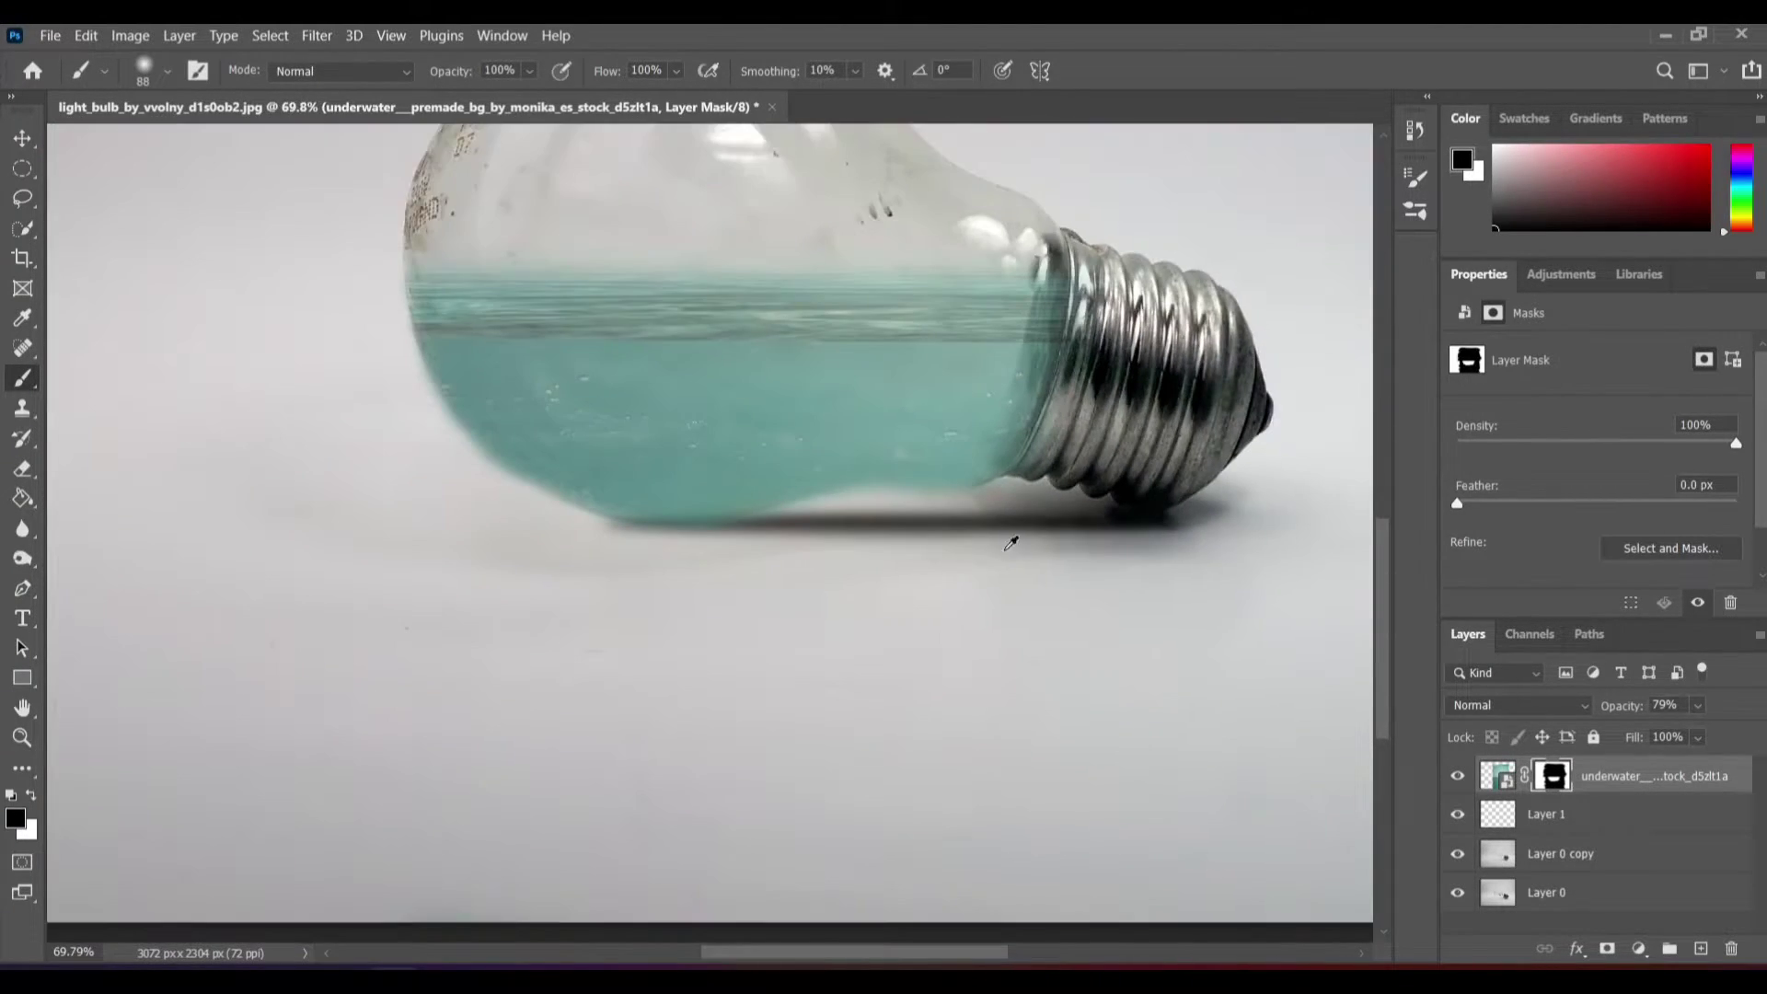
scroll(1014, 541, "up", 2)
scroll(1049, 460, "up", 2)
scroll(1071, 410, "up", 1)
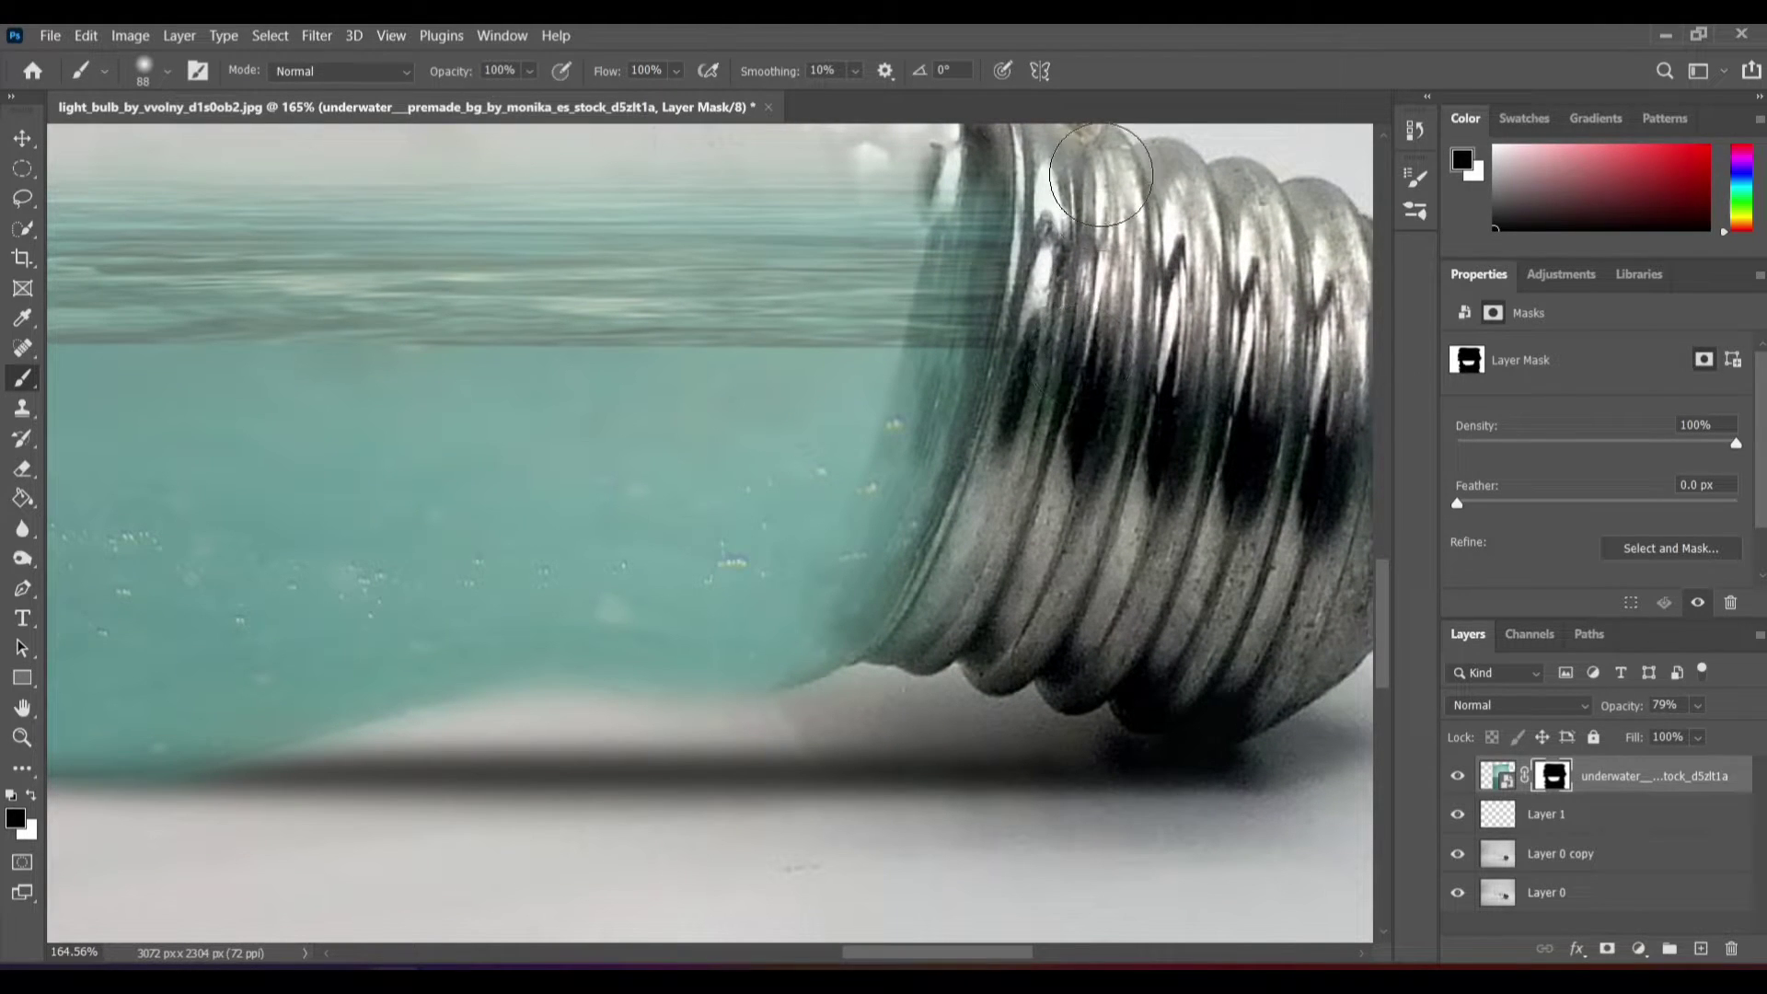
scroll(736, 515, "down", 3)
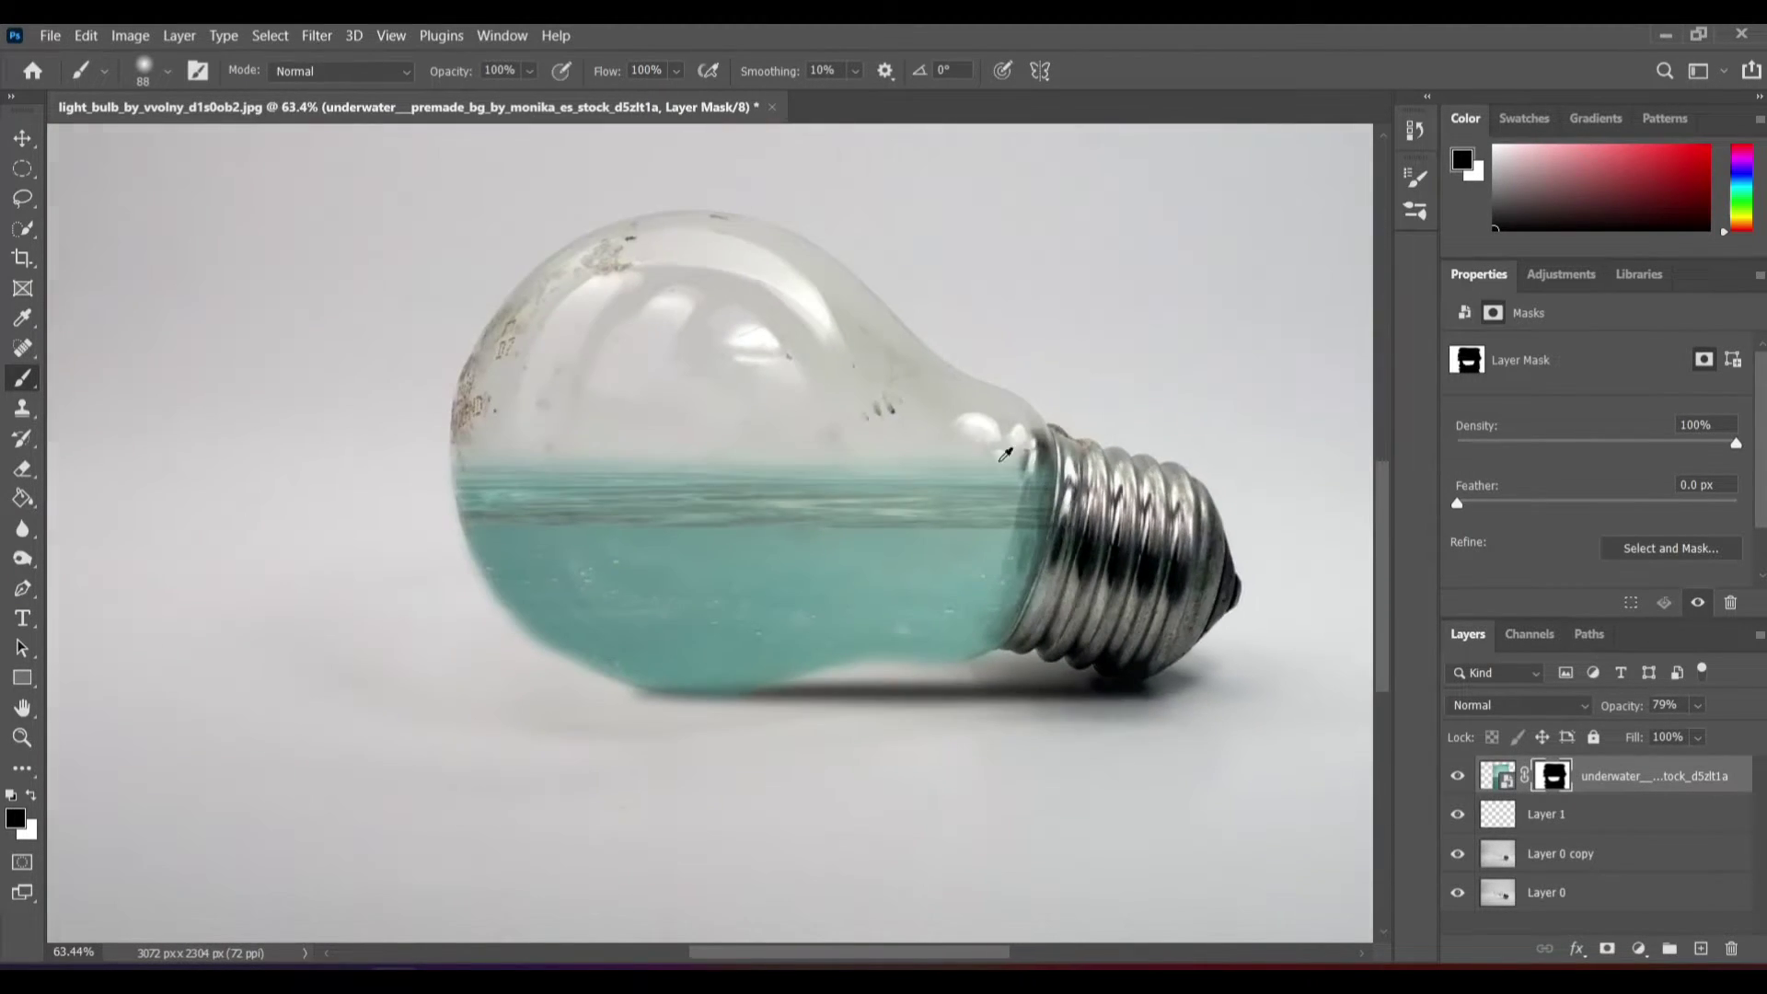
scroll(261, 435, "up", 2)
scroll(273, 458, "down", 1)
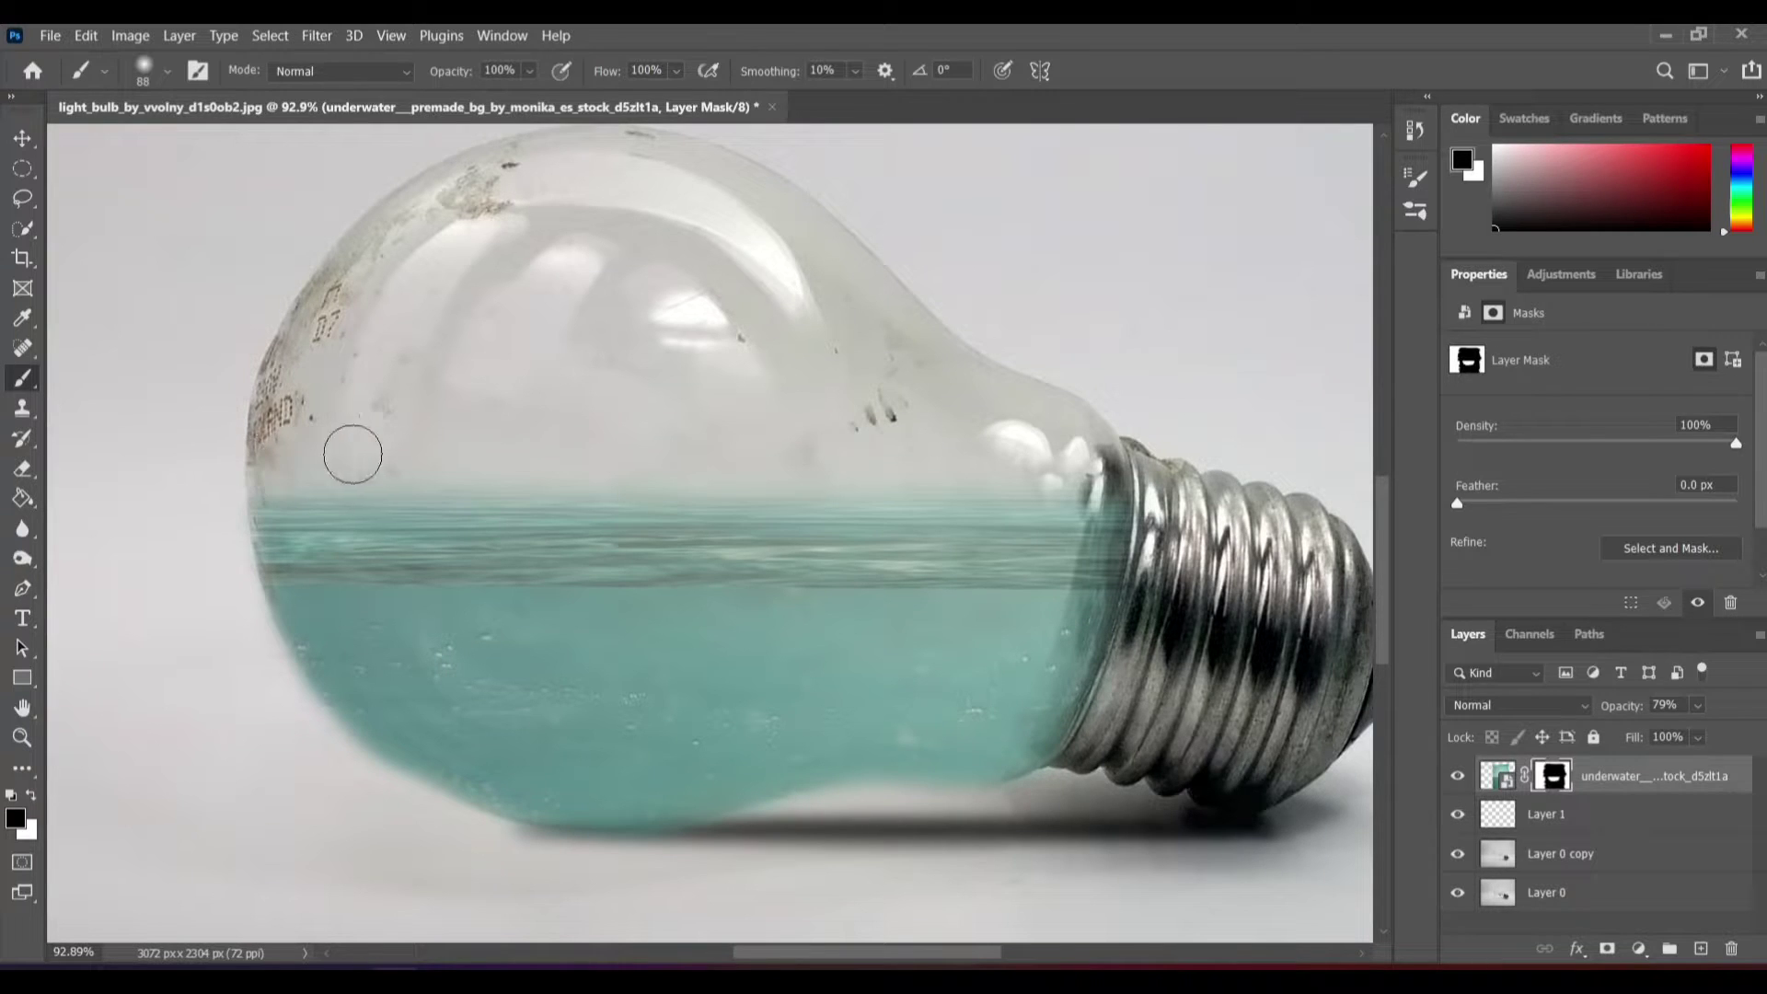
scroll(1130, 473, "down", 1)
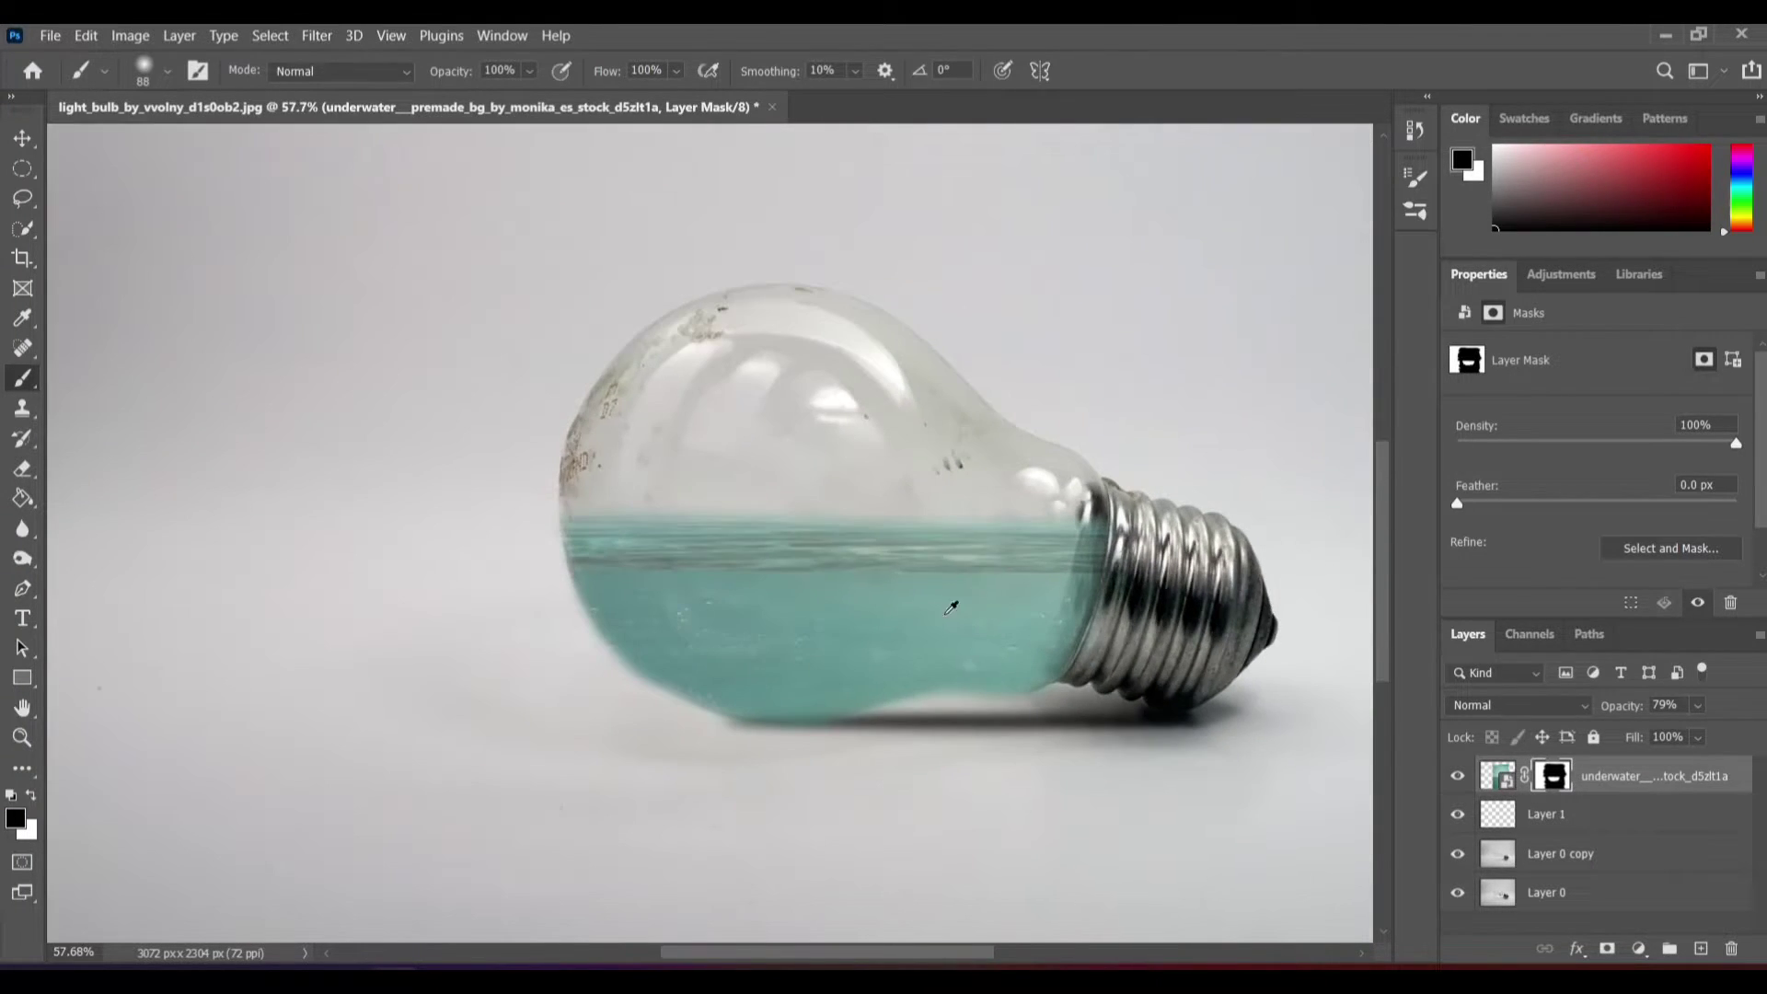
scroll(1091, 702, "down", 2)
scroll(1091, 702, "up", 1)
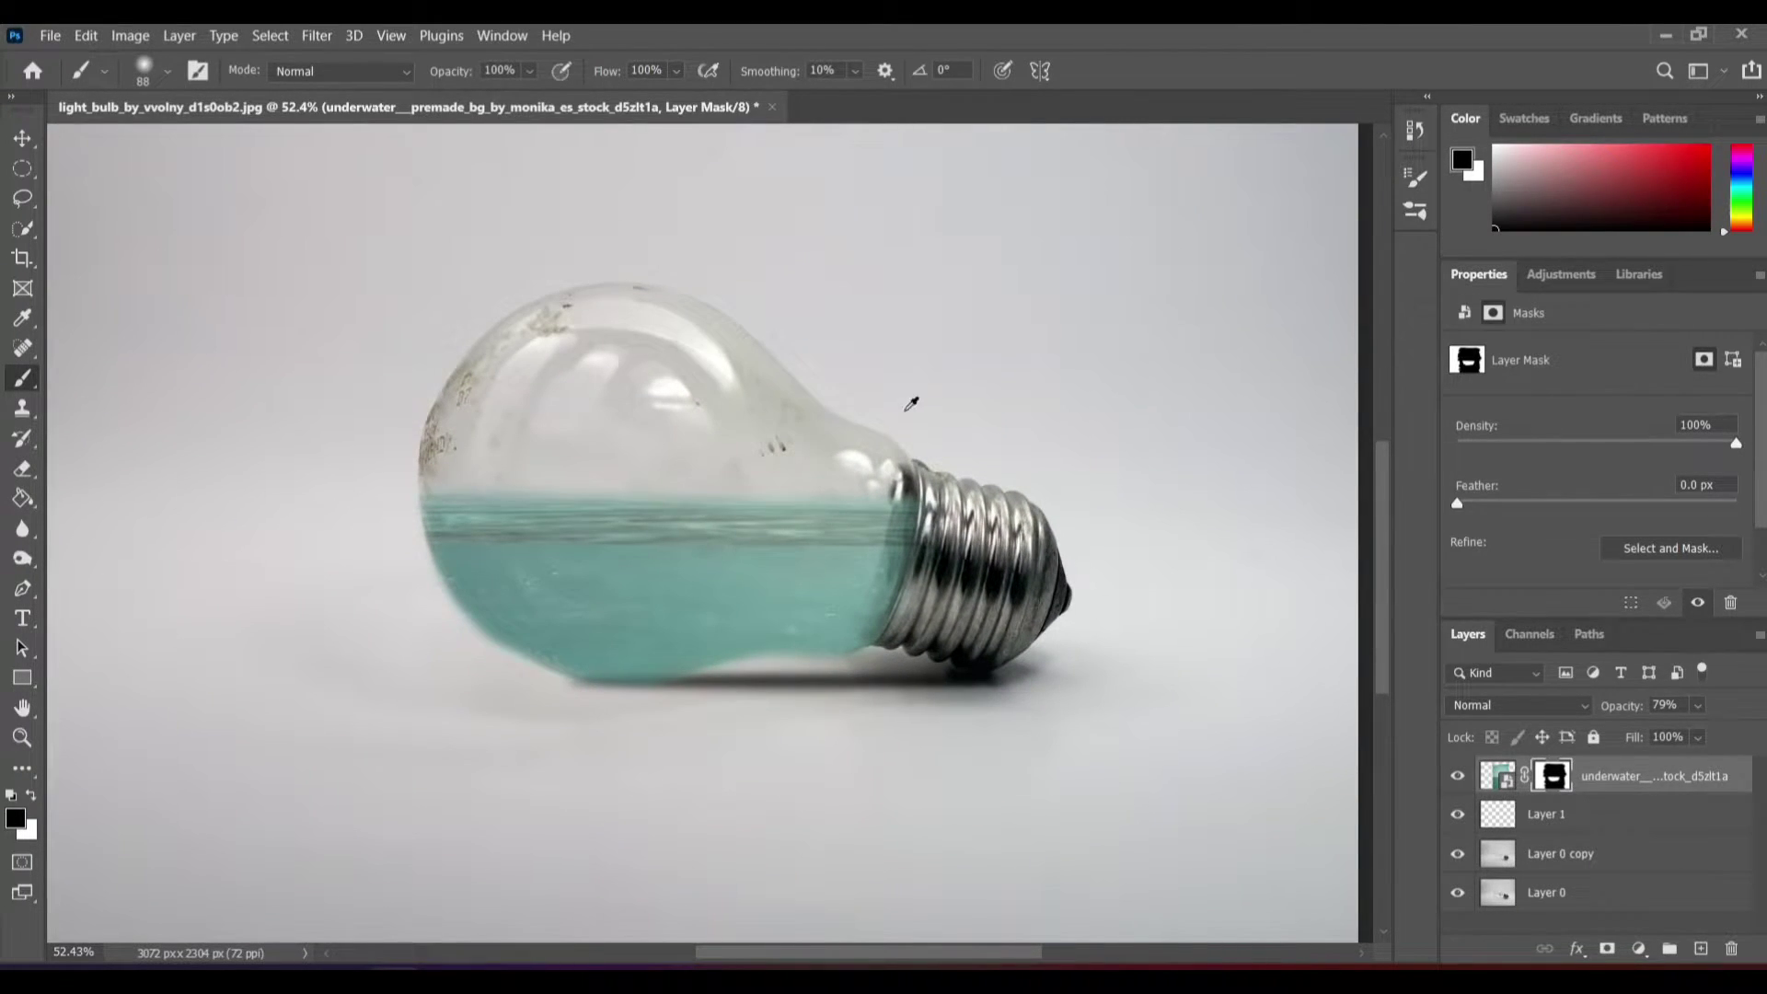
scroll(994, 516, "up", 1)
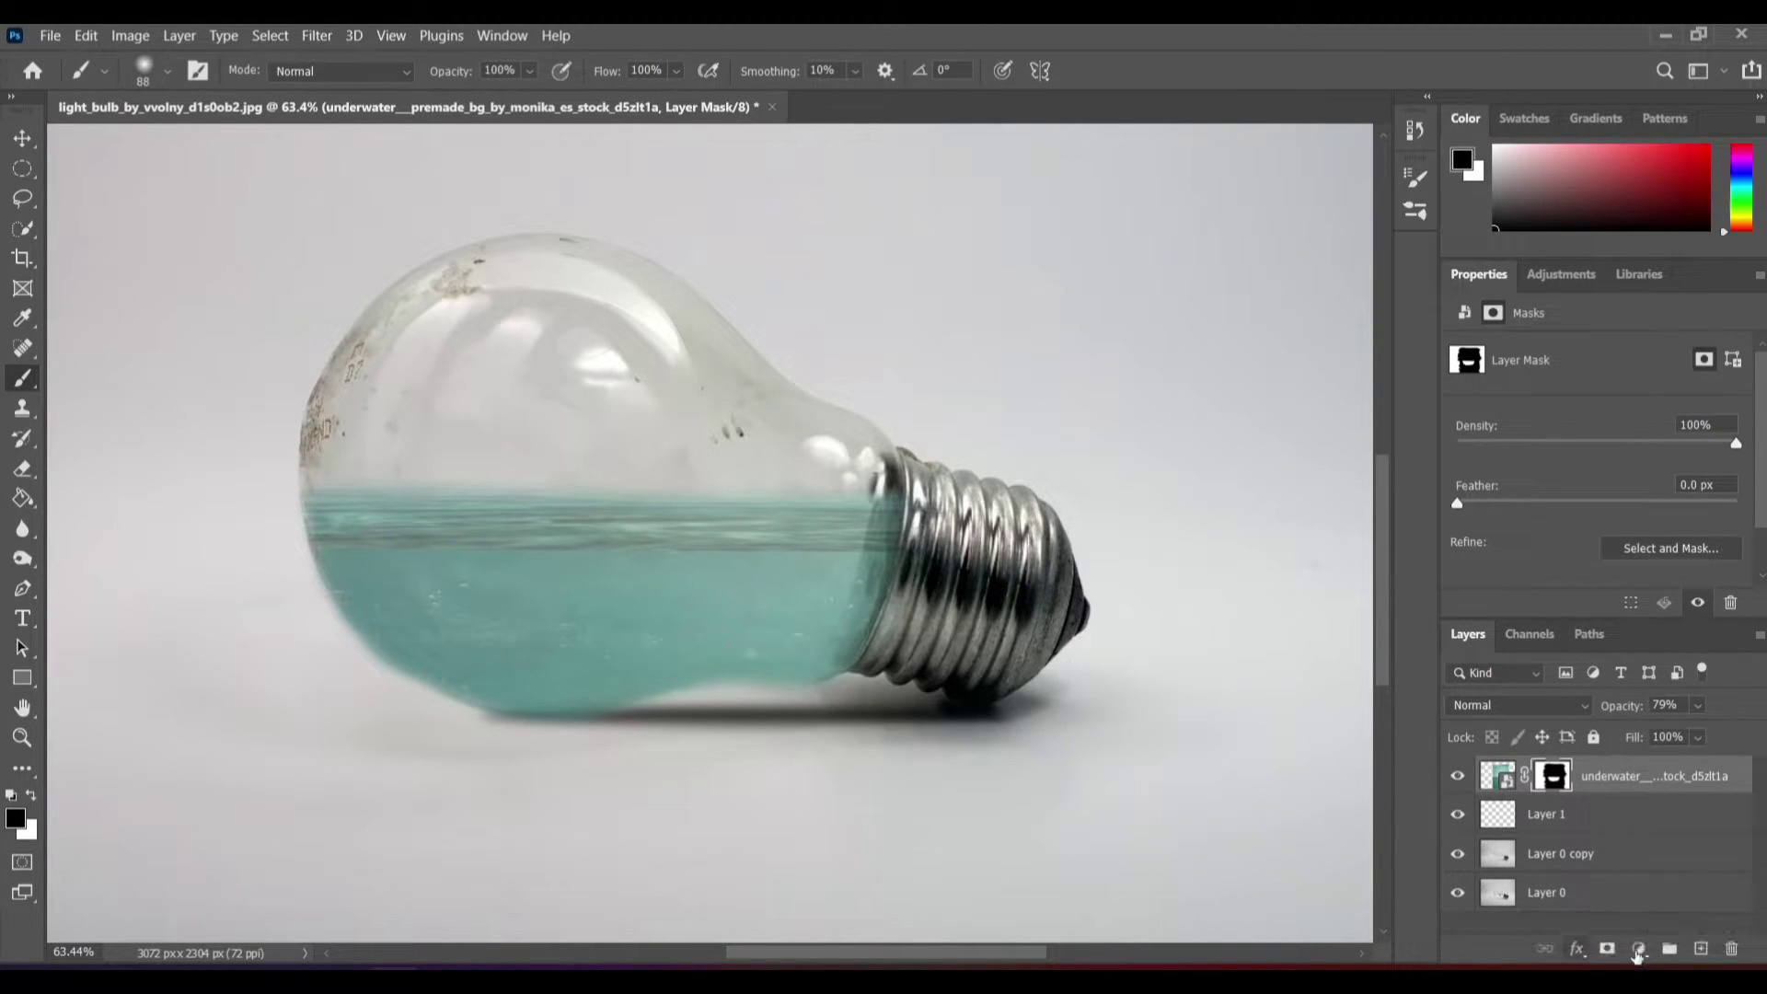
- Add a Hue/Saturation adjustment with Hue +12, Saturation +44 and Lightness +7
left_click(1637, 949)
left_click(1601, 738)
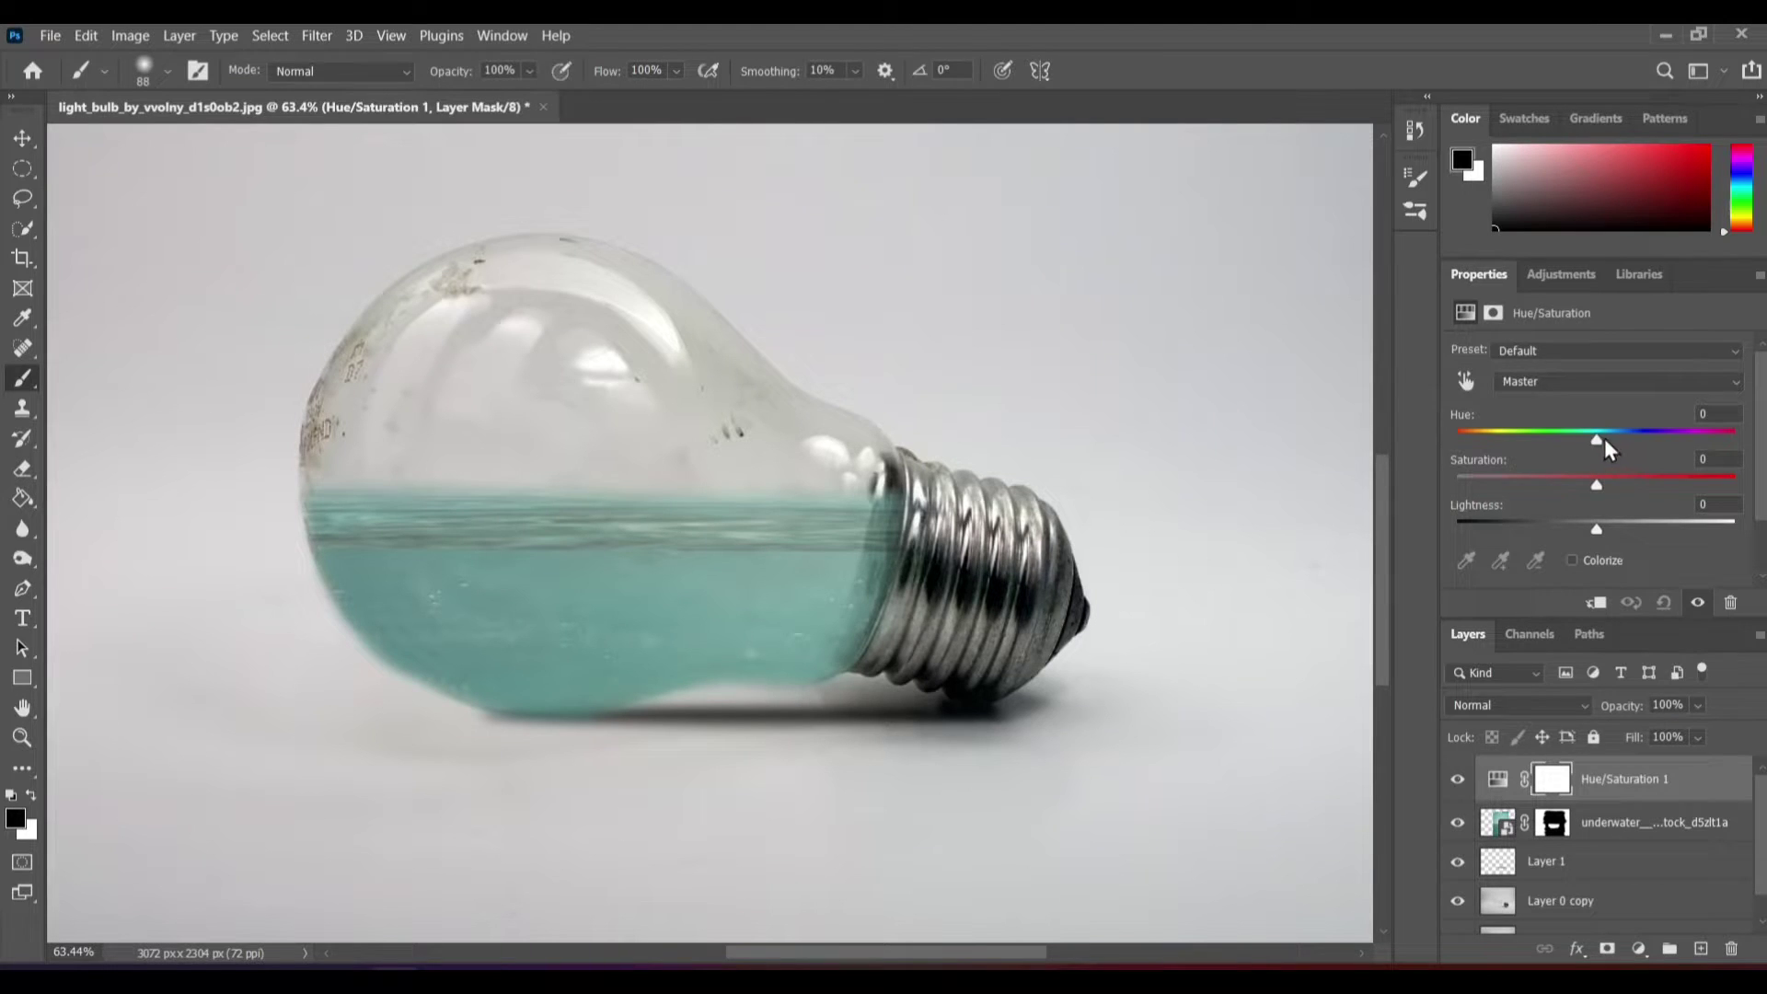
left_click_drag(1604, 440, 1643, 486)
mouse_move(1603, 532)
left_mouse_down()
mouse_move(1630, 528)
mouse_move(1570, 529)
mouse_move(1699, 528)
mouse_move(1615, 526)
left_mouse_up()
scroll(880, 657, "down", 3)
scroll(1151, 696, "up", 1)
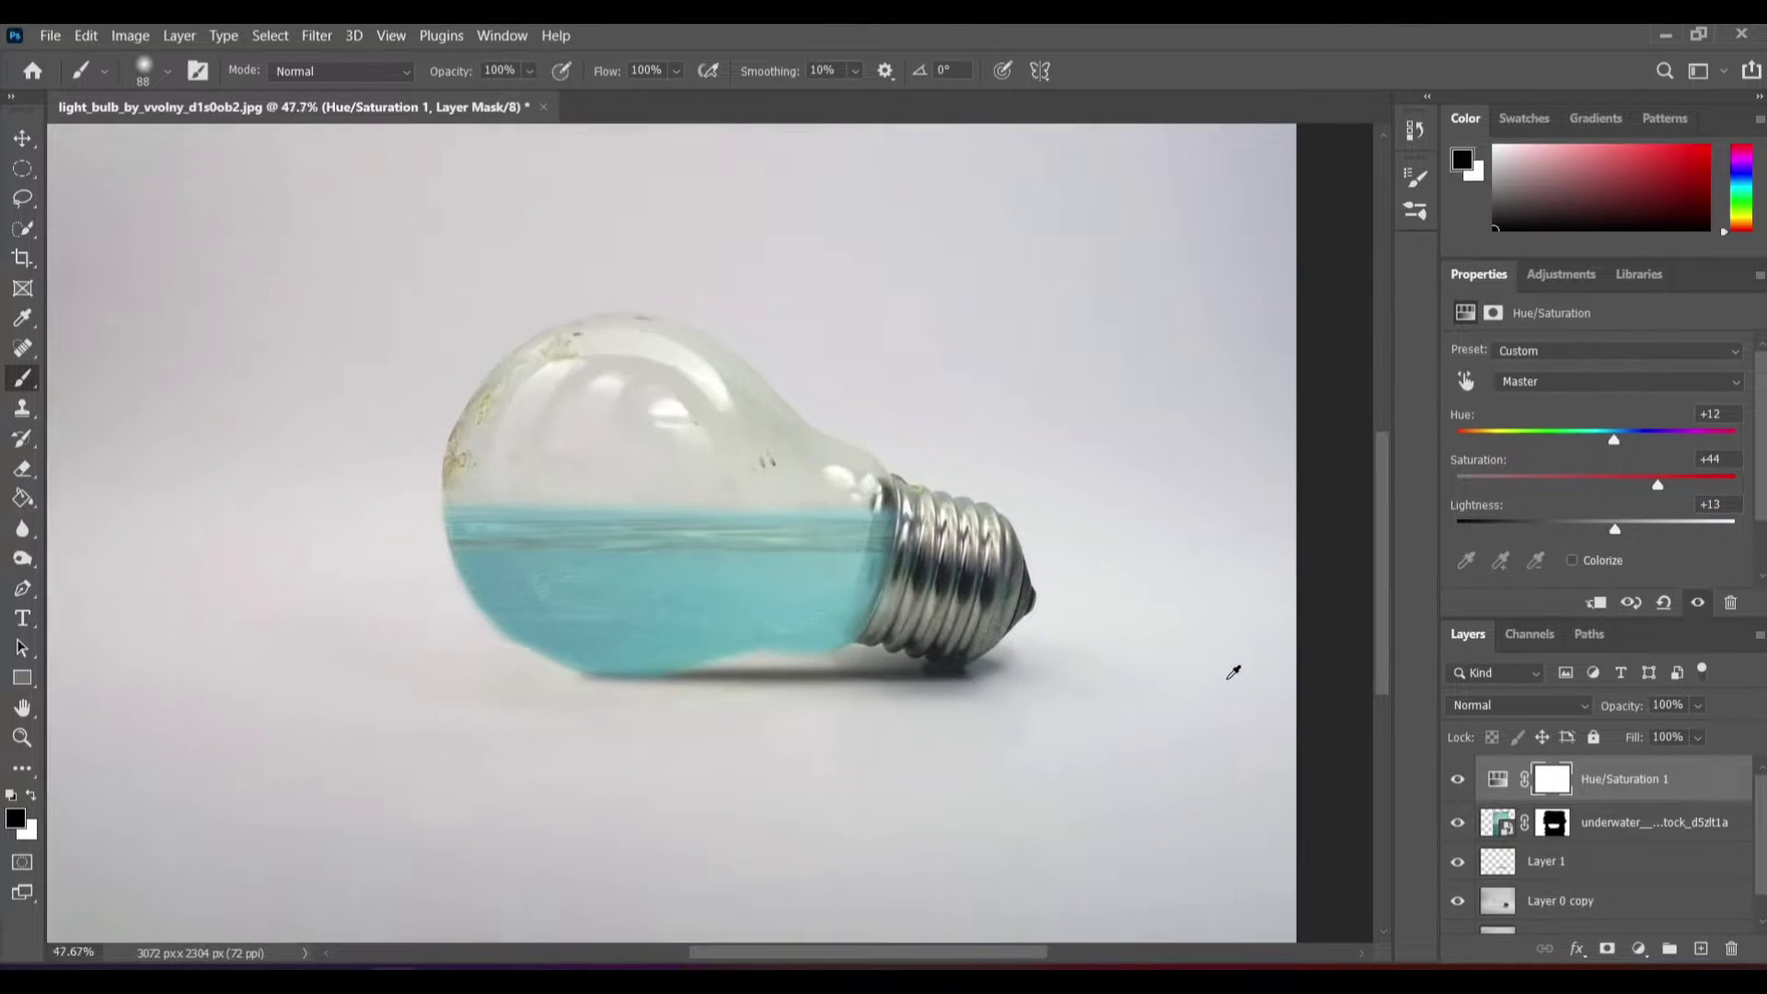
scroll(1173, 666, "up", 1)
scroll(1005, 665, "up", 1)
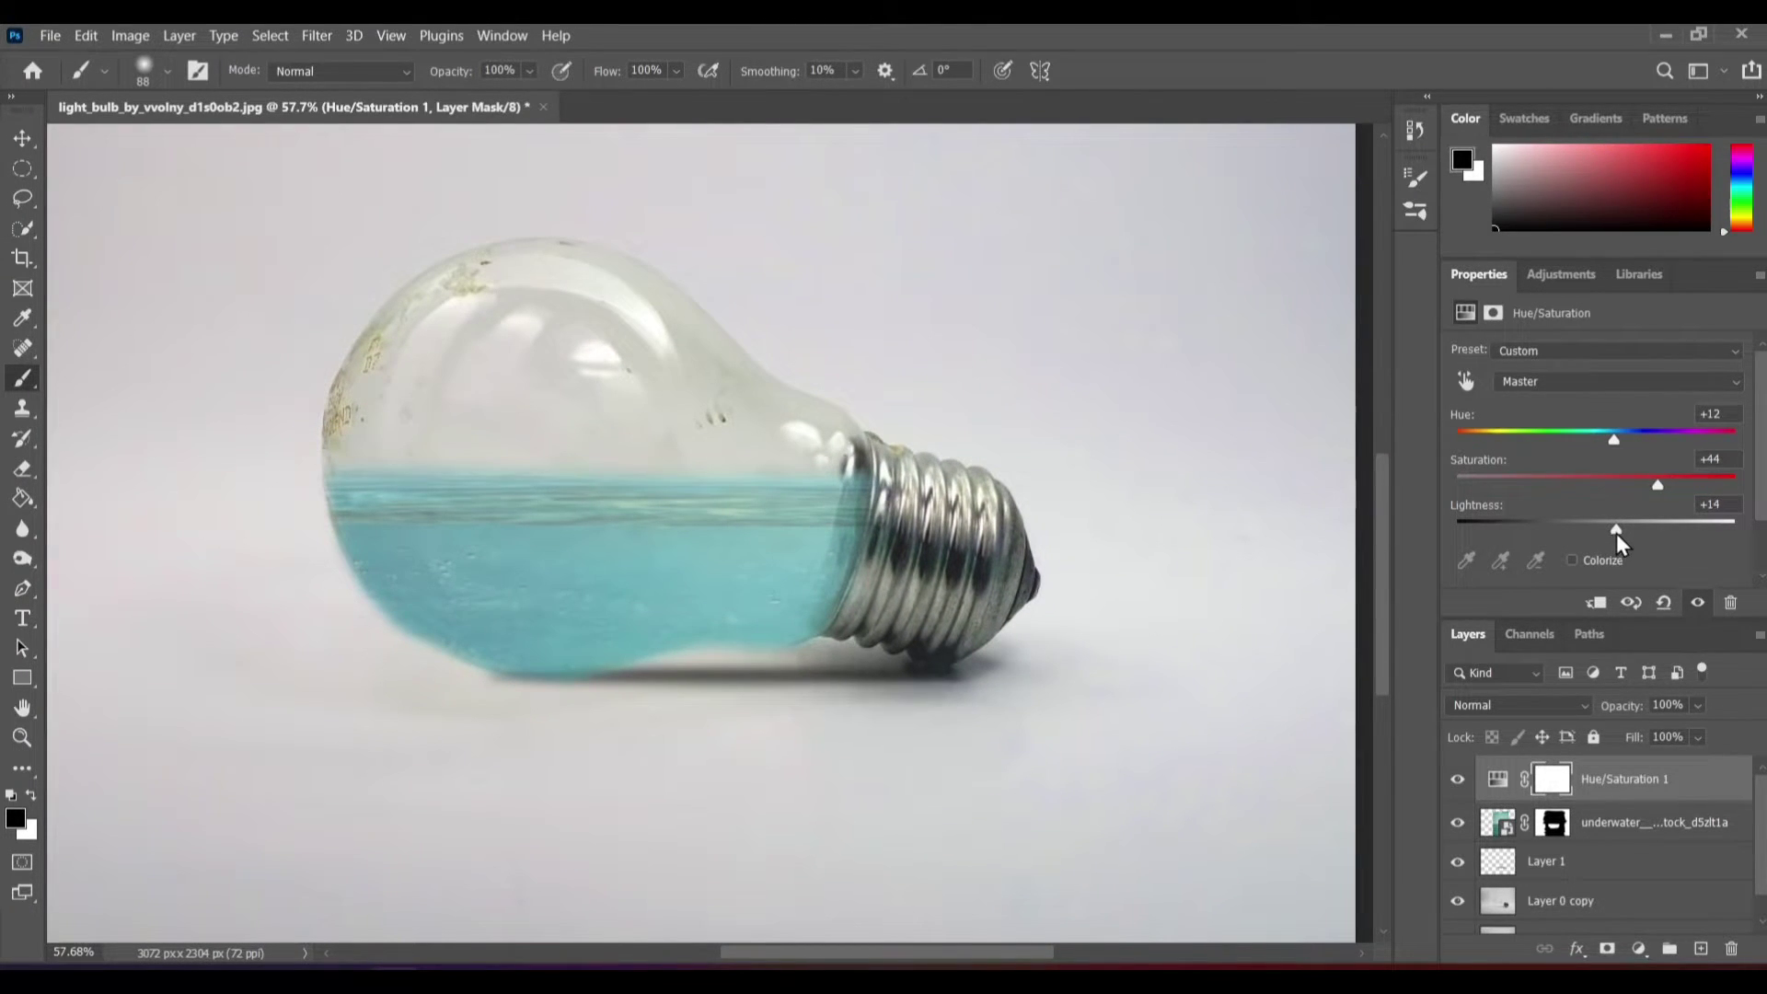
left_click_drag(1616, 531, 1608, 531)
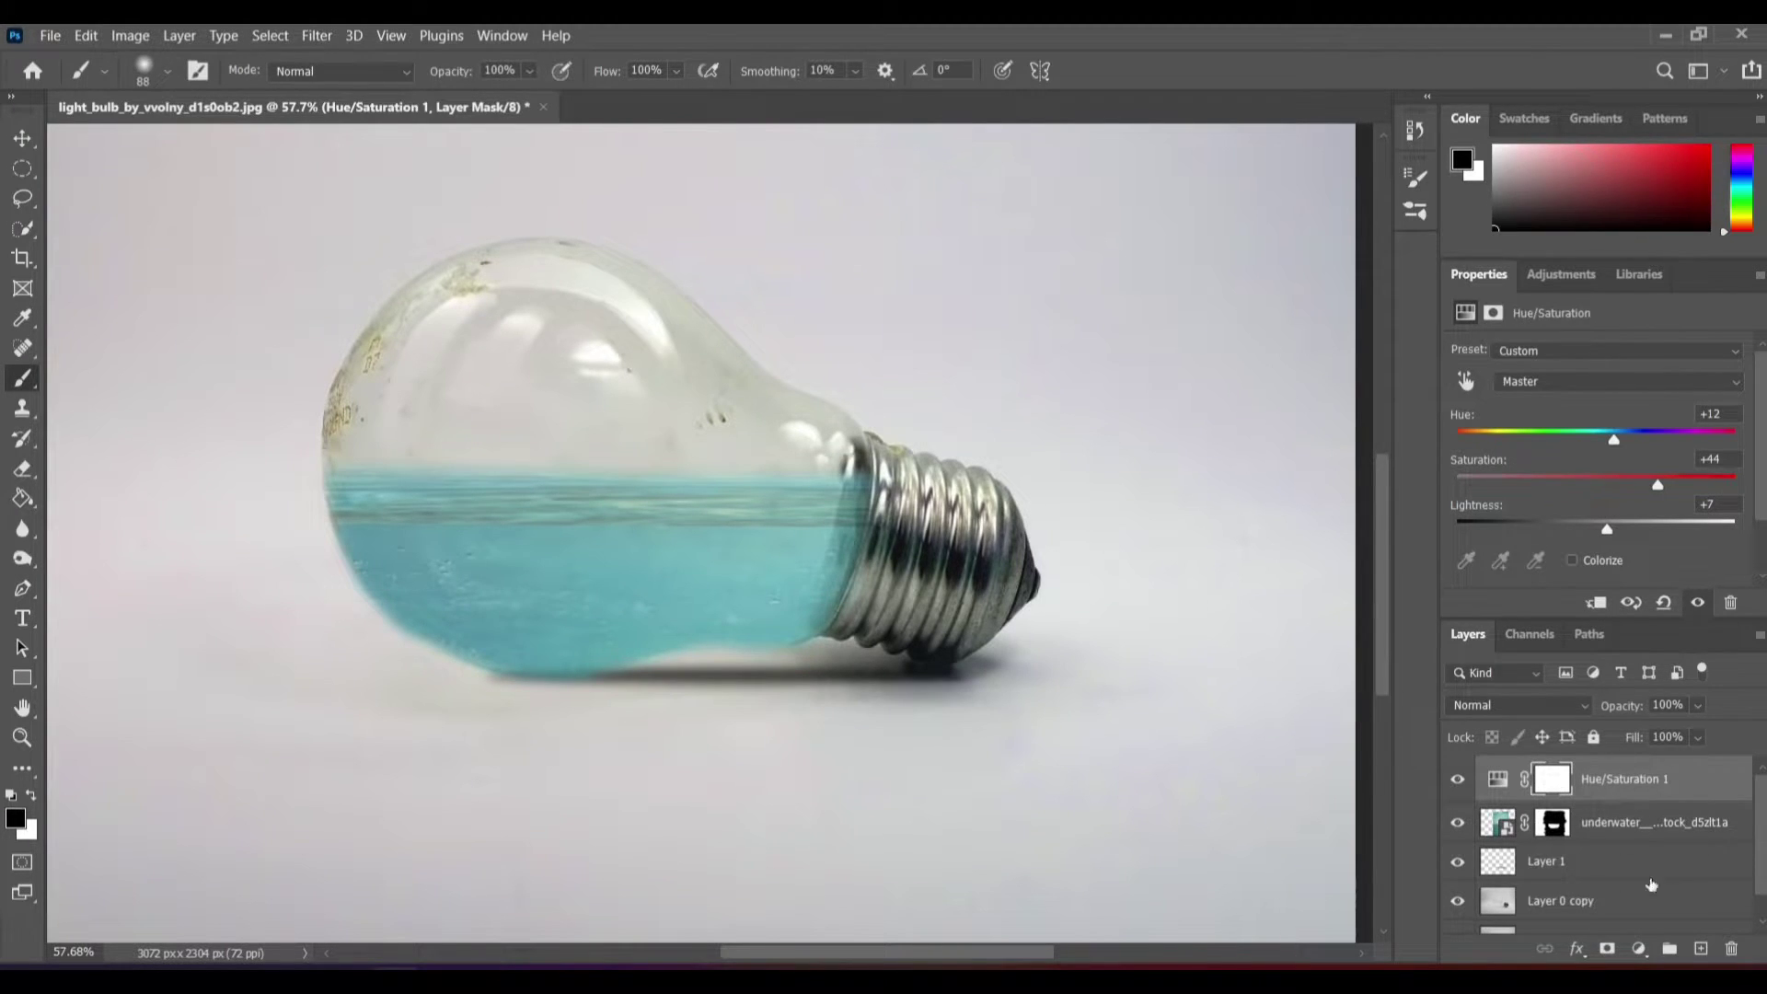
- Clip the Hue/Saturation adjustment to the underwater layer and compare it on and off
left_click(1700, 949)
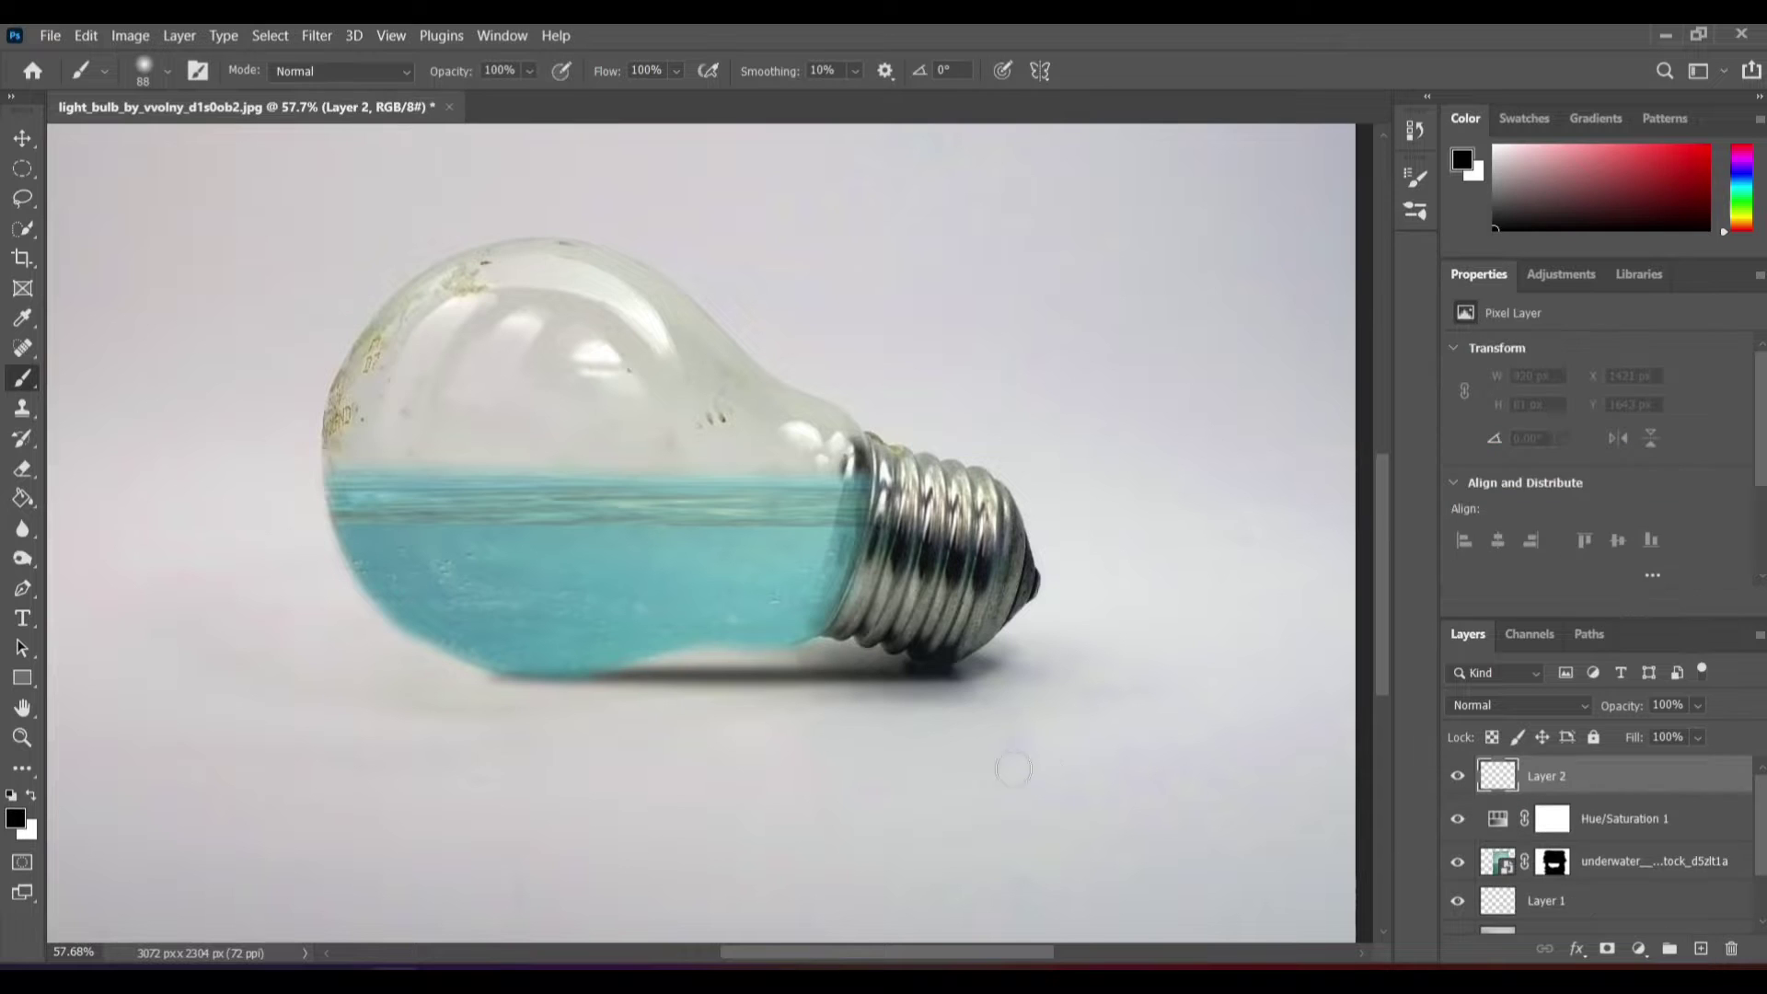
key("ctrl+z")
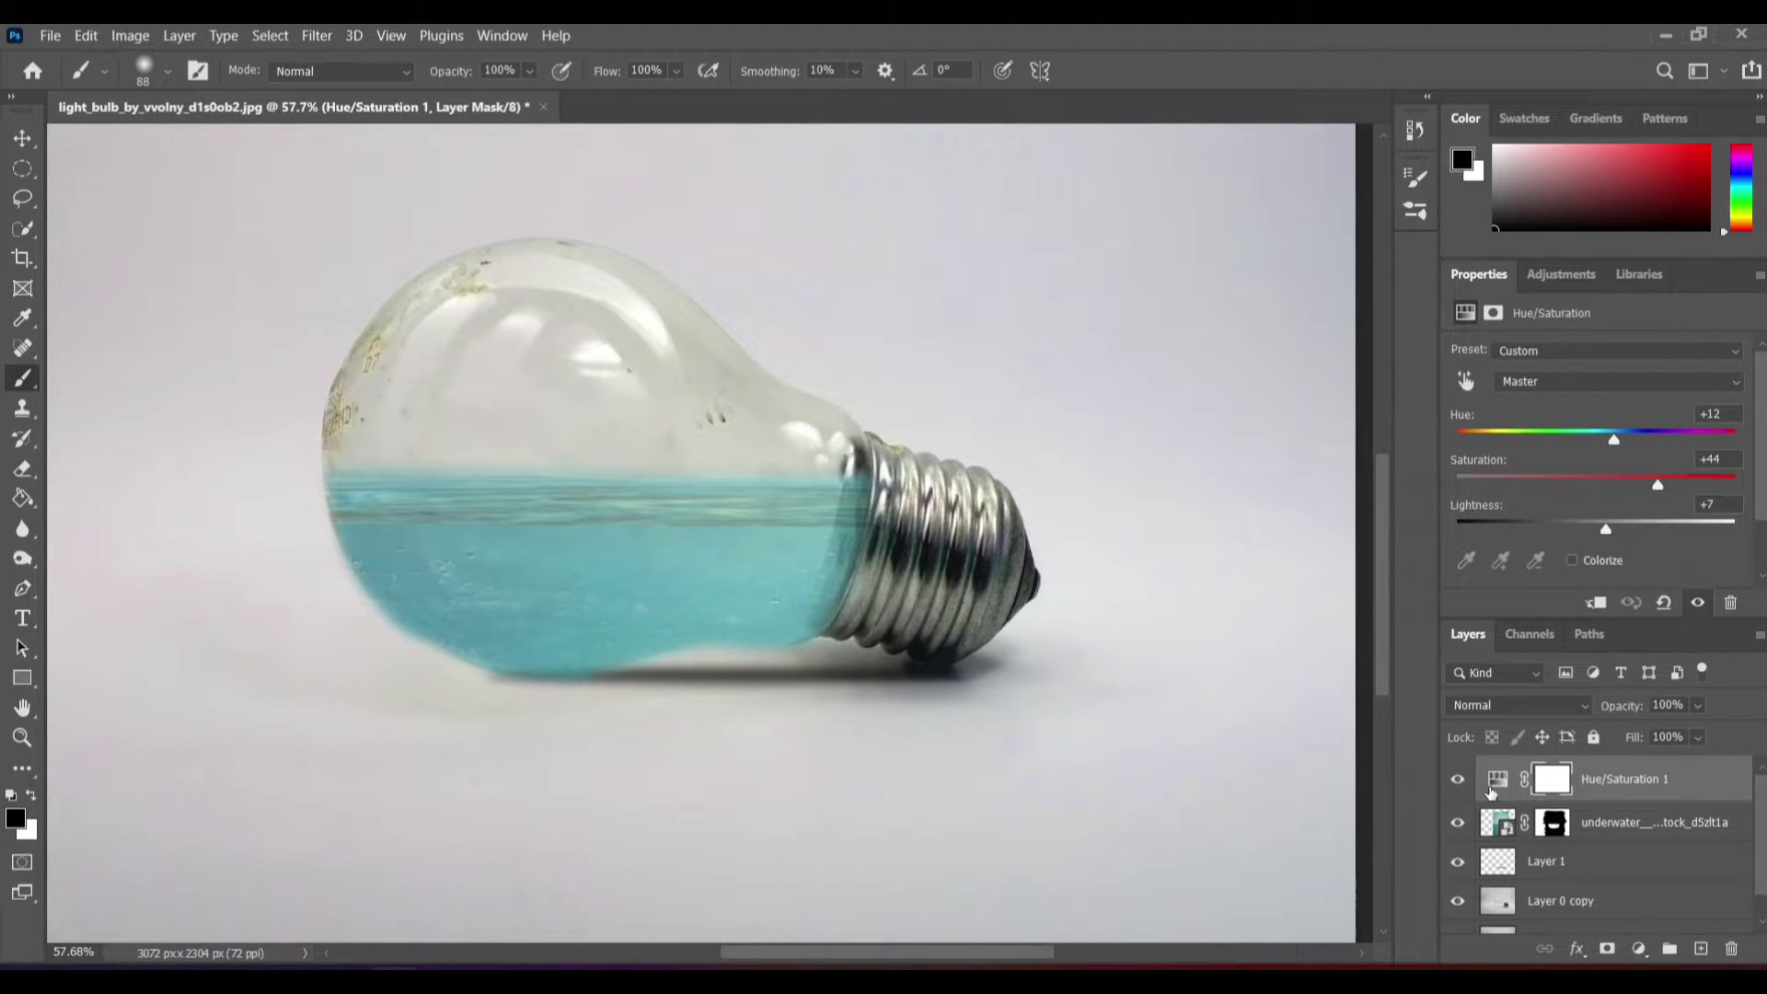
left_click(1597, 603)
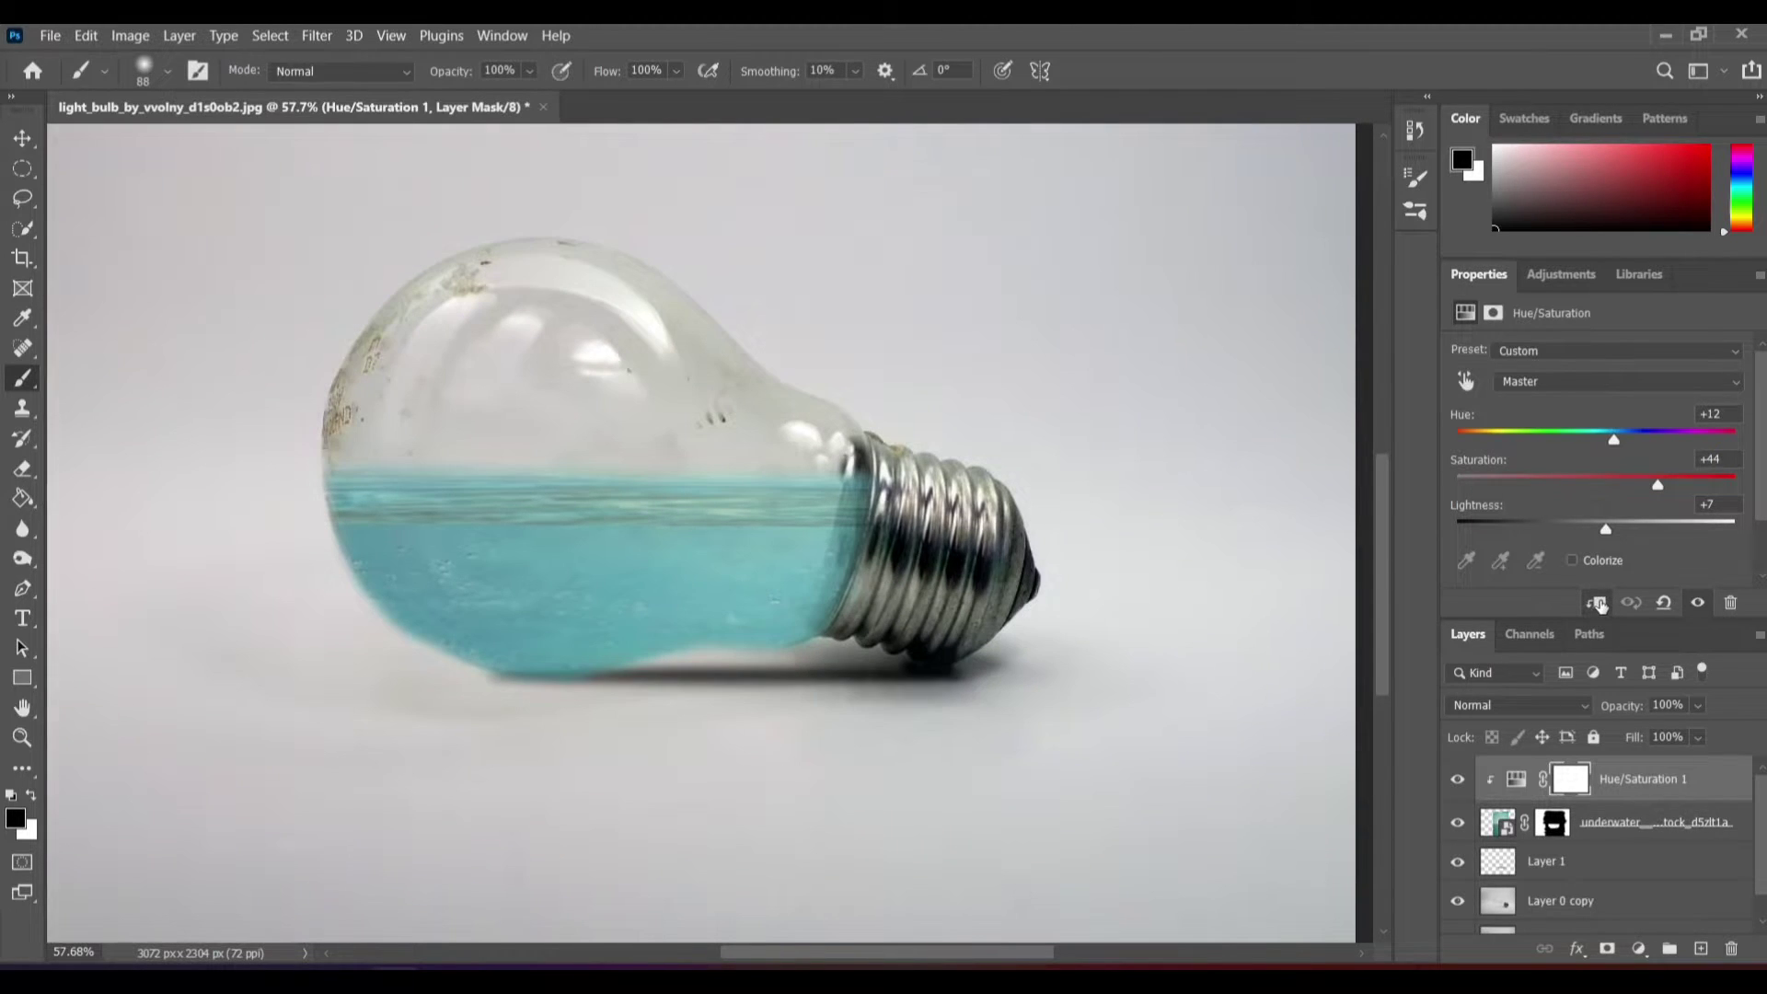
left_click(1457, 778)
scroll(1096, 741, "down", 2)
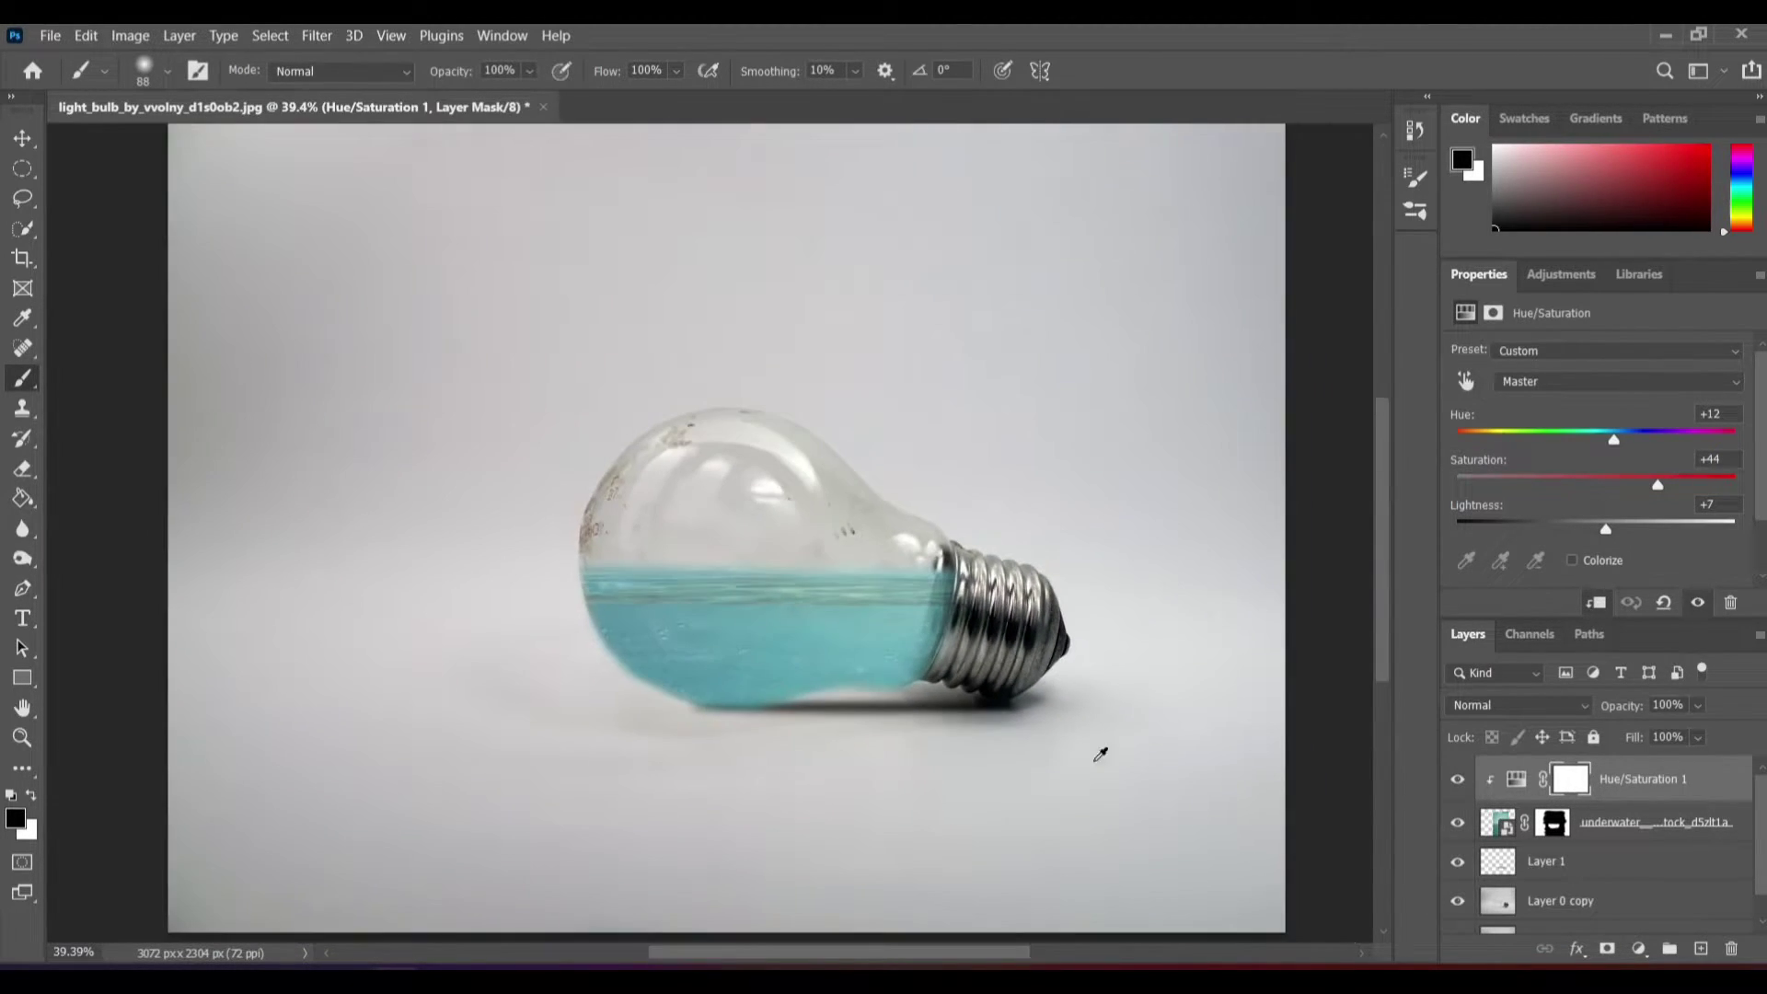
scroll(1146, 811, "up", 1)
- Place the red fish PNG as embedded, enlarged to 267% over the bulb's water
left_click(50, 35)
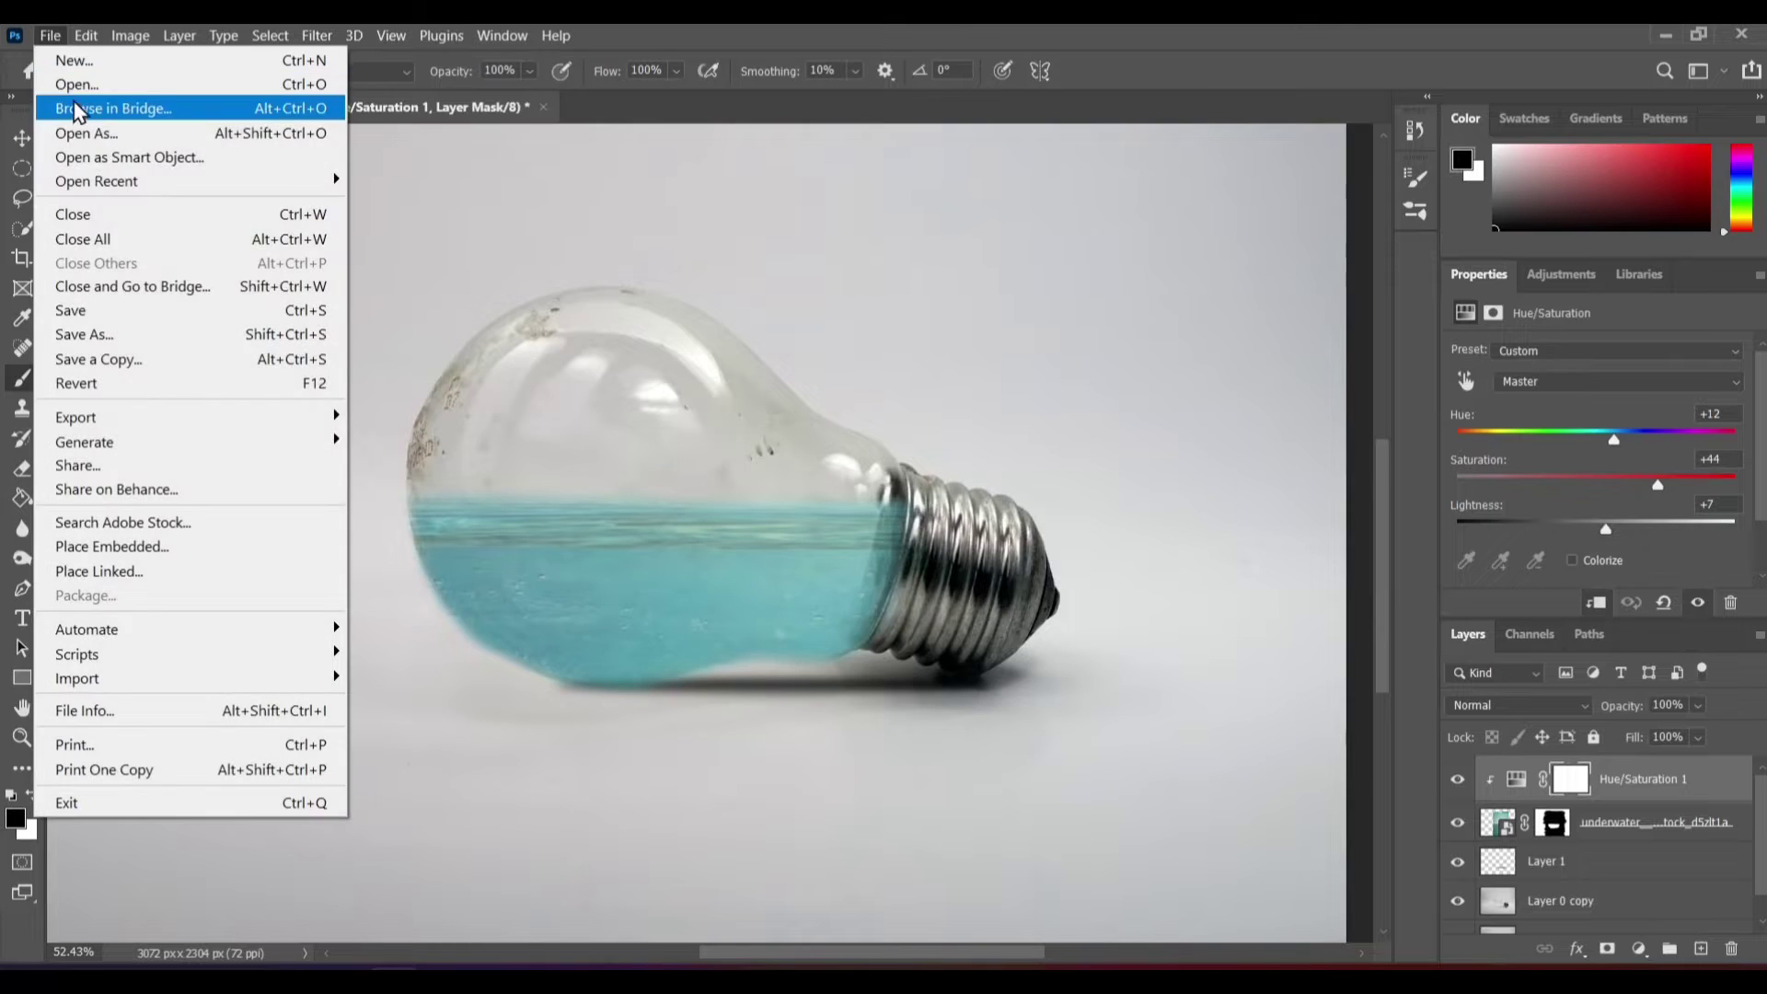
left_click(101, 545)
left_click(398, 235)
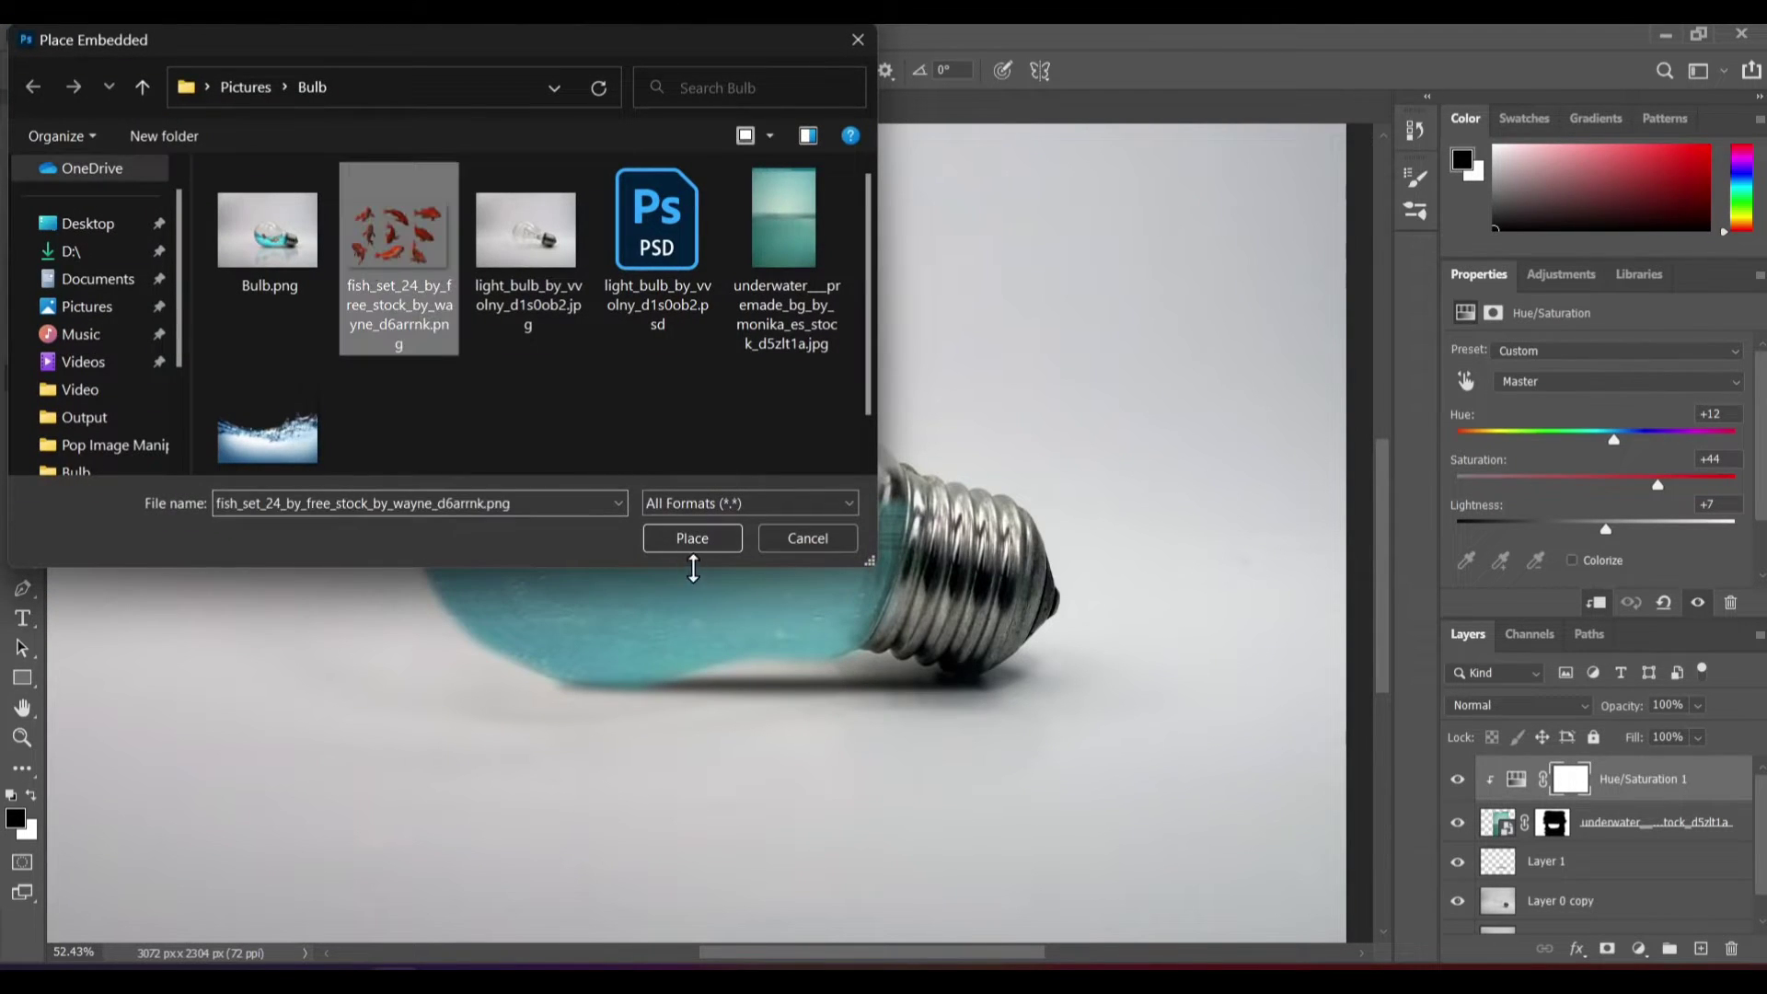
left_click(686, 538)
left_click_drag(763, 578, 991, 719)
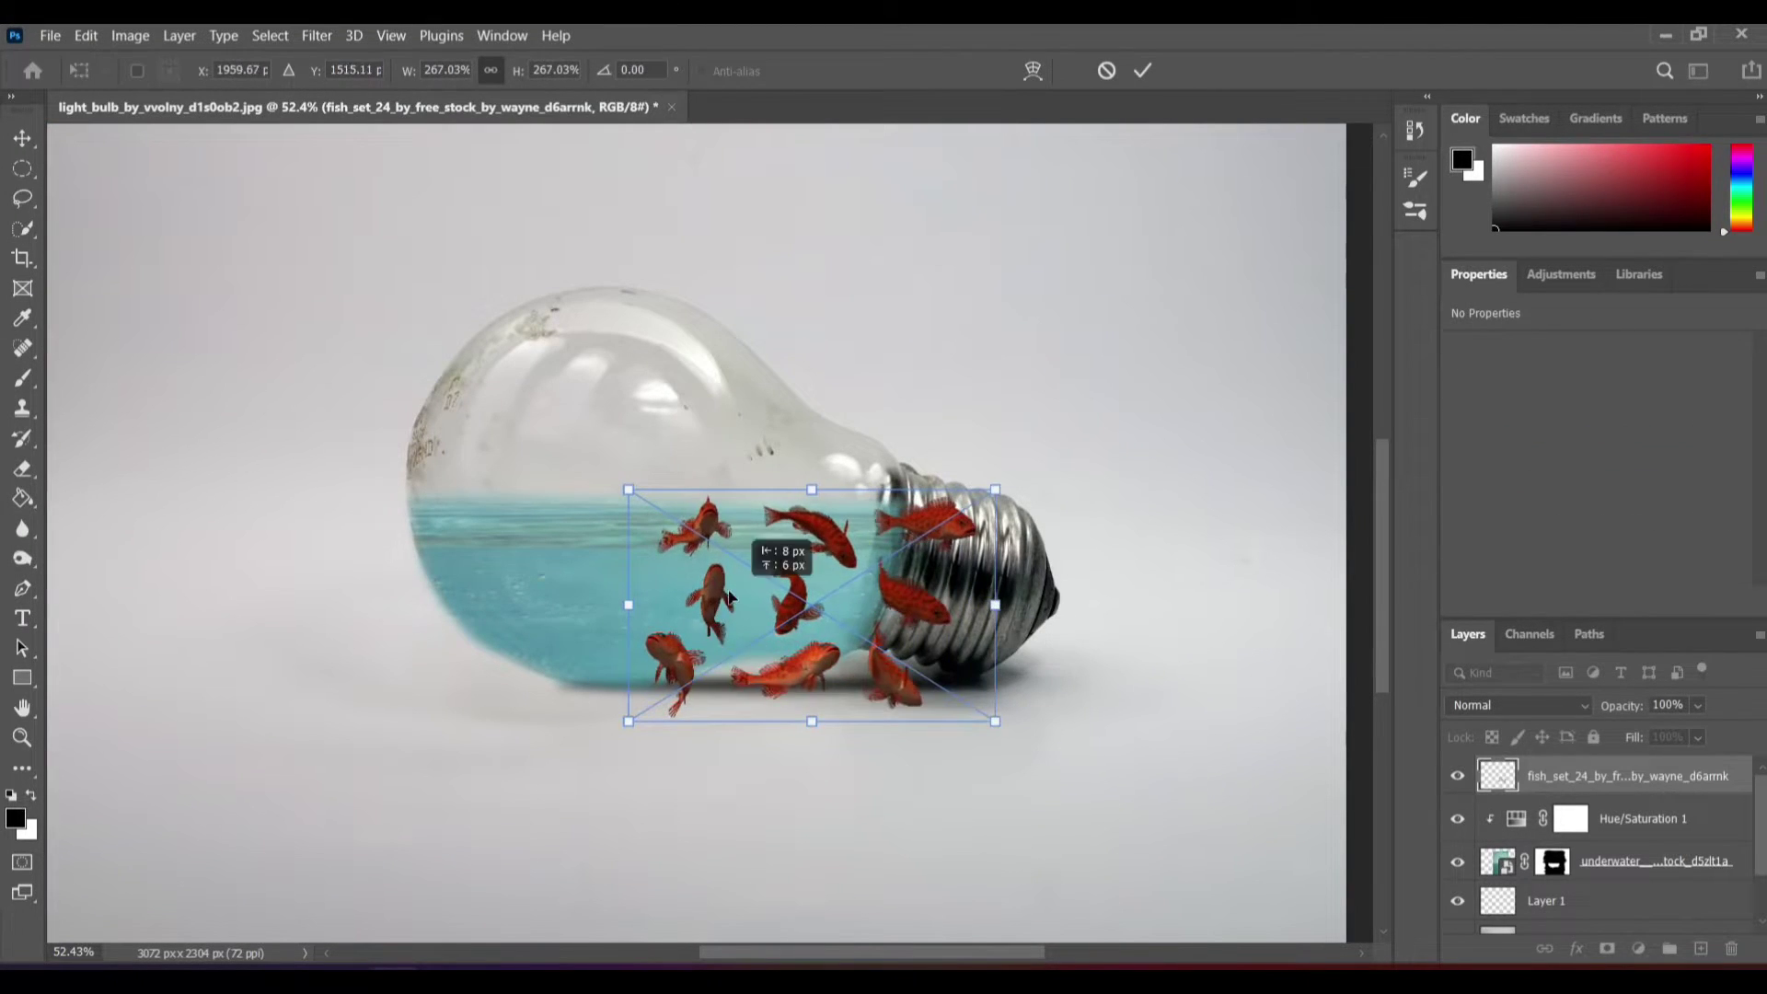
left_click_drag(809, 626, 662, 516)
left_click(1144, 71)
- Lasso the two lower-left fish and copy them onto a new layer
right_click(655, 517)
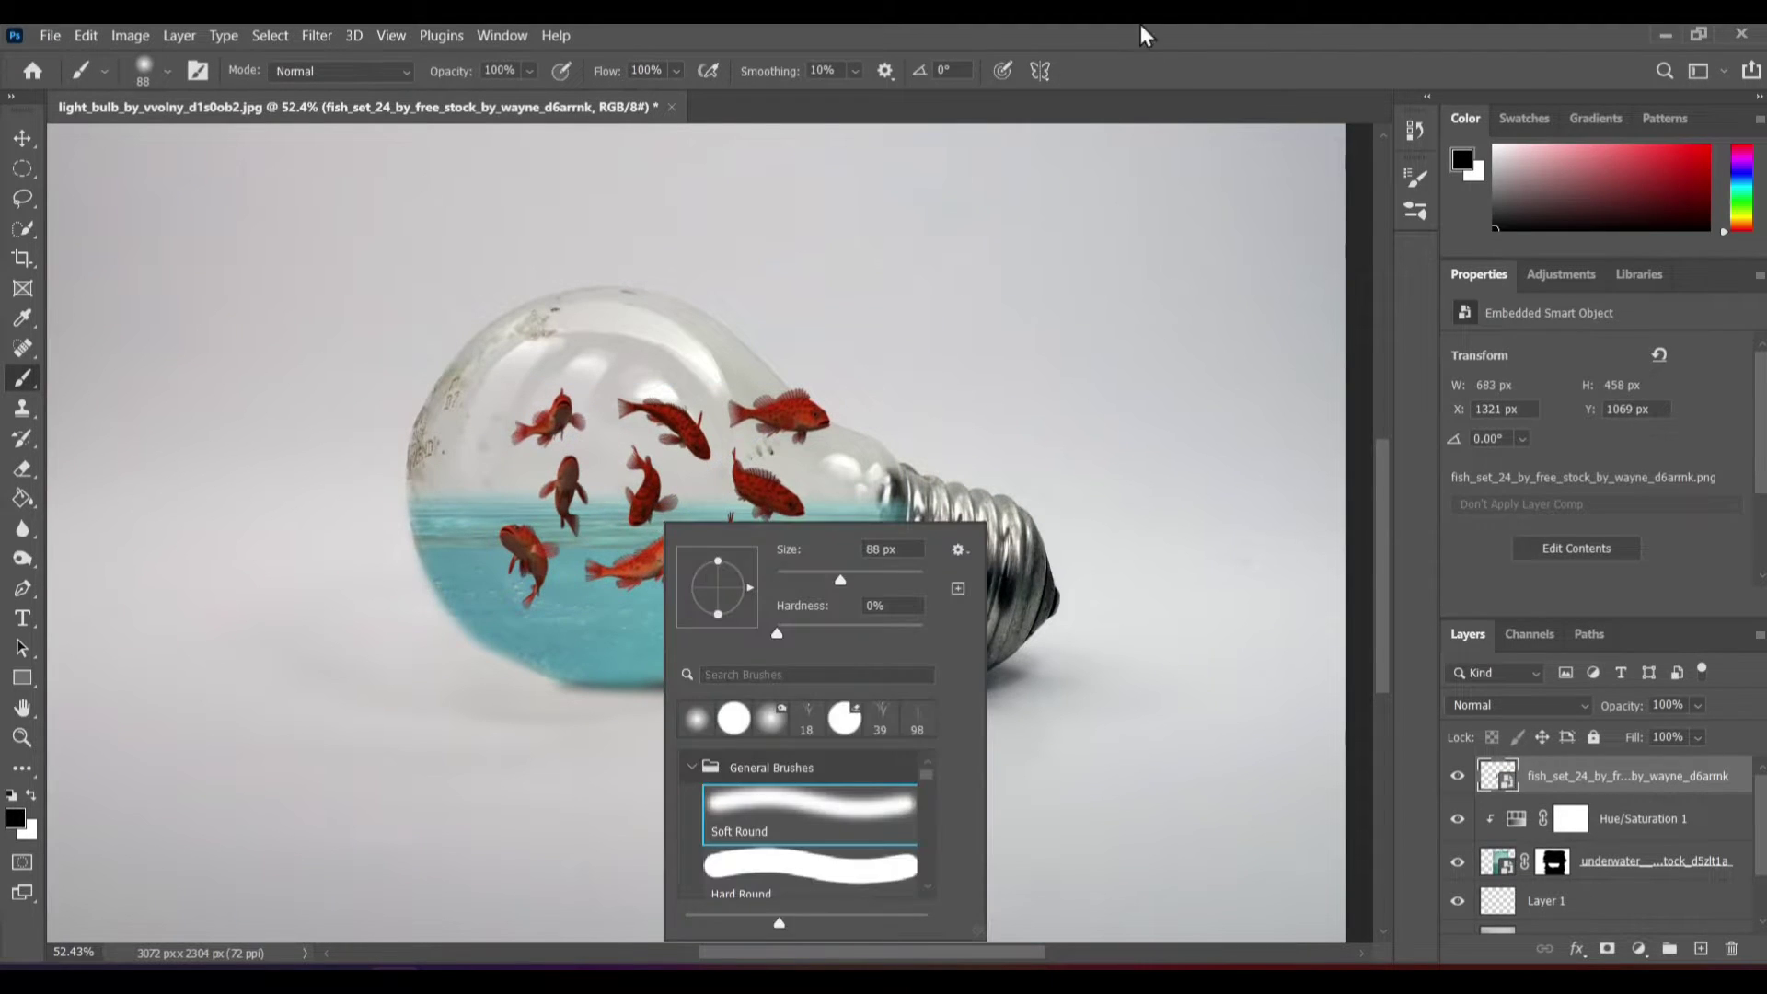
key("Escape")
scroll(639, 612, "up", 2)
left_click(22, 197)
scroll(369, 515, "up", 2)
scroll(340, 513, "up", 1)
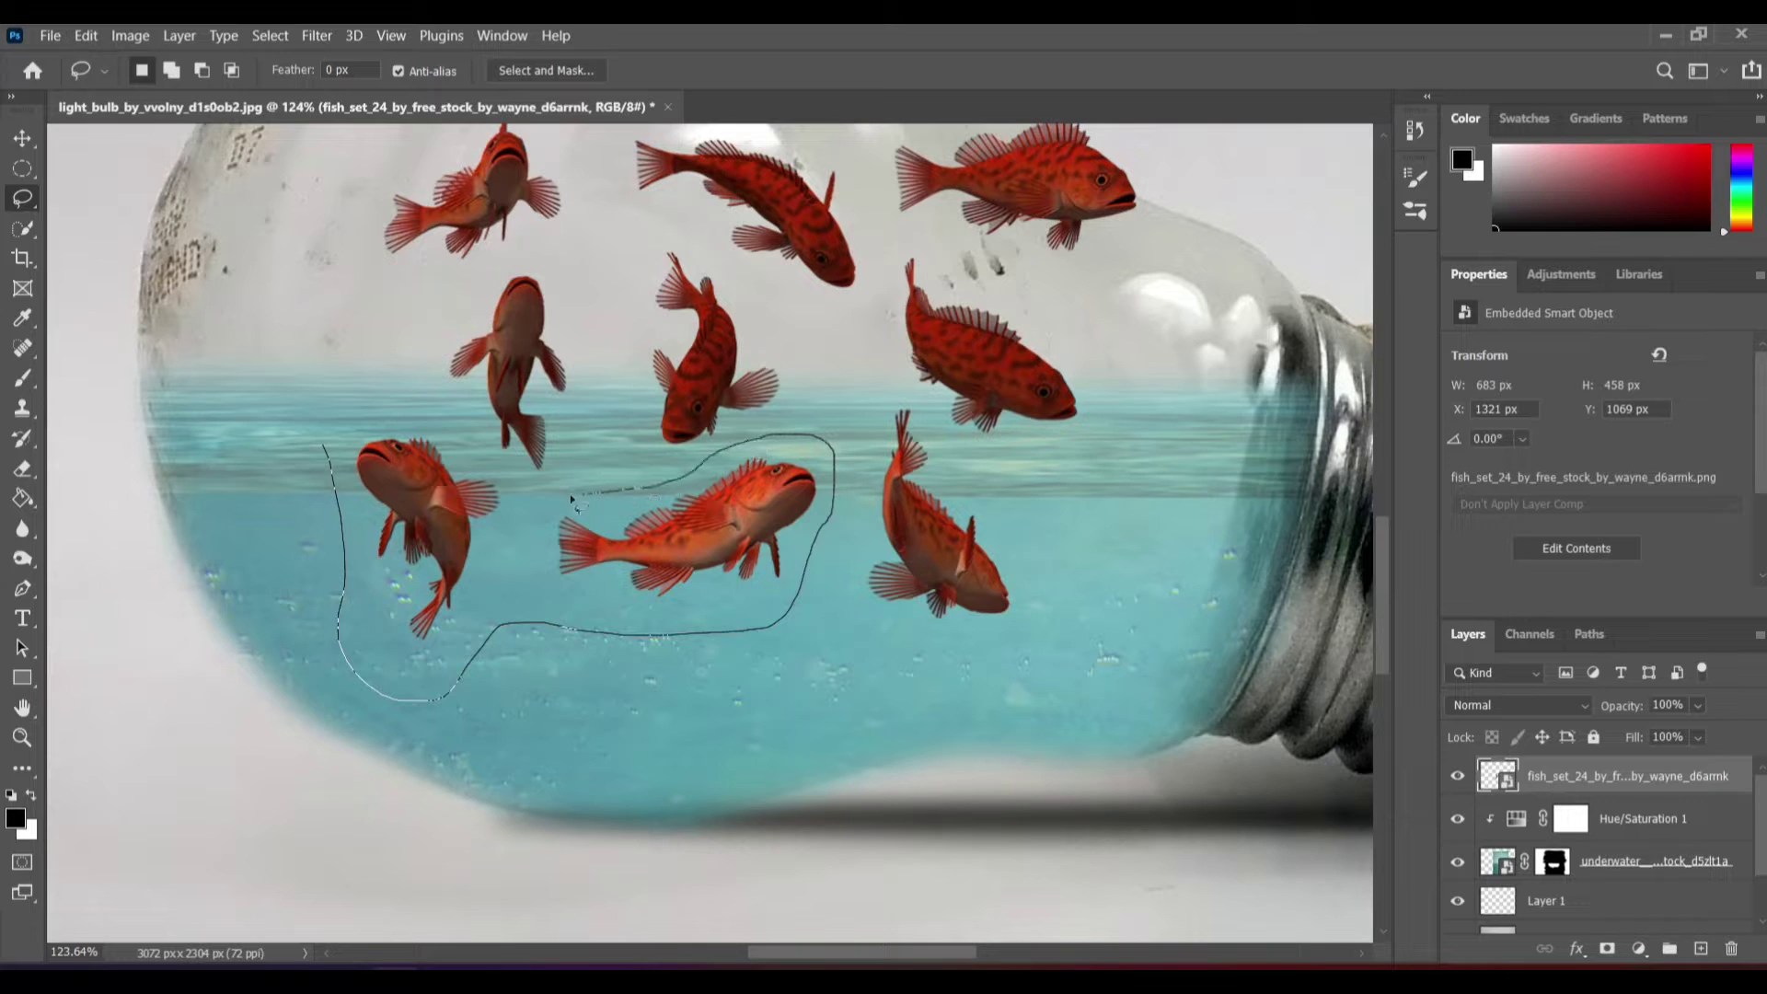
left_click_drag(327, 463, 325, 451)
right_click(427, 498)
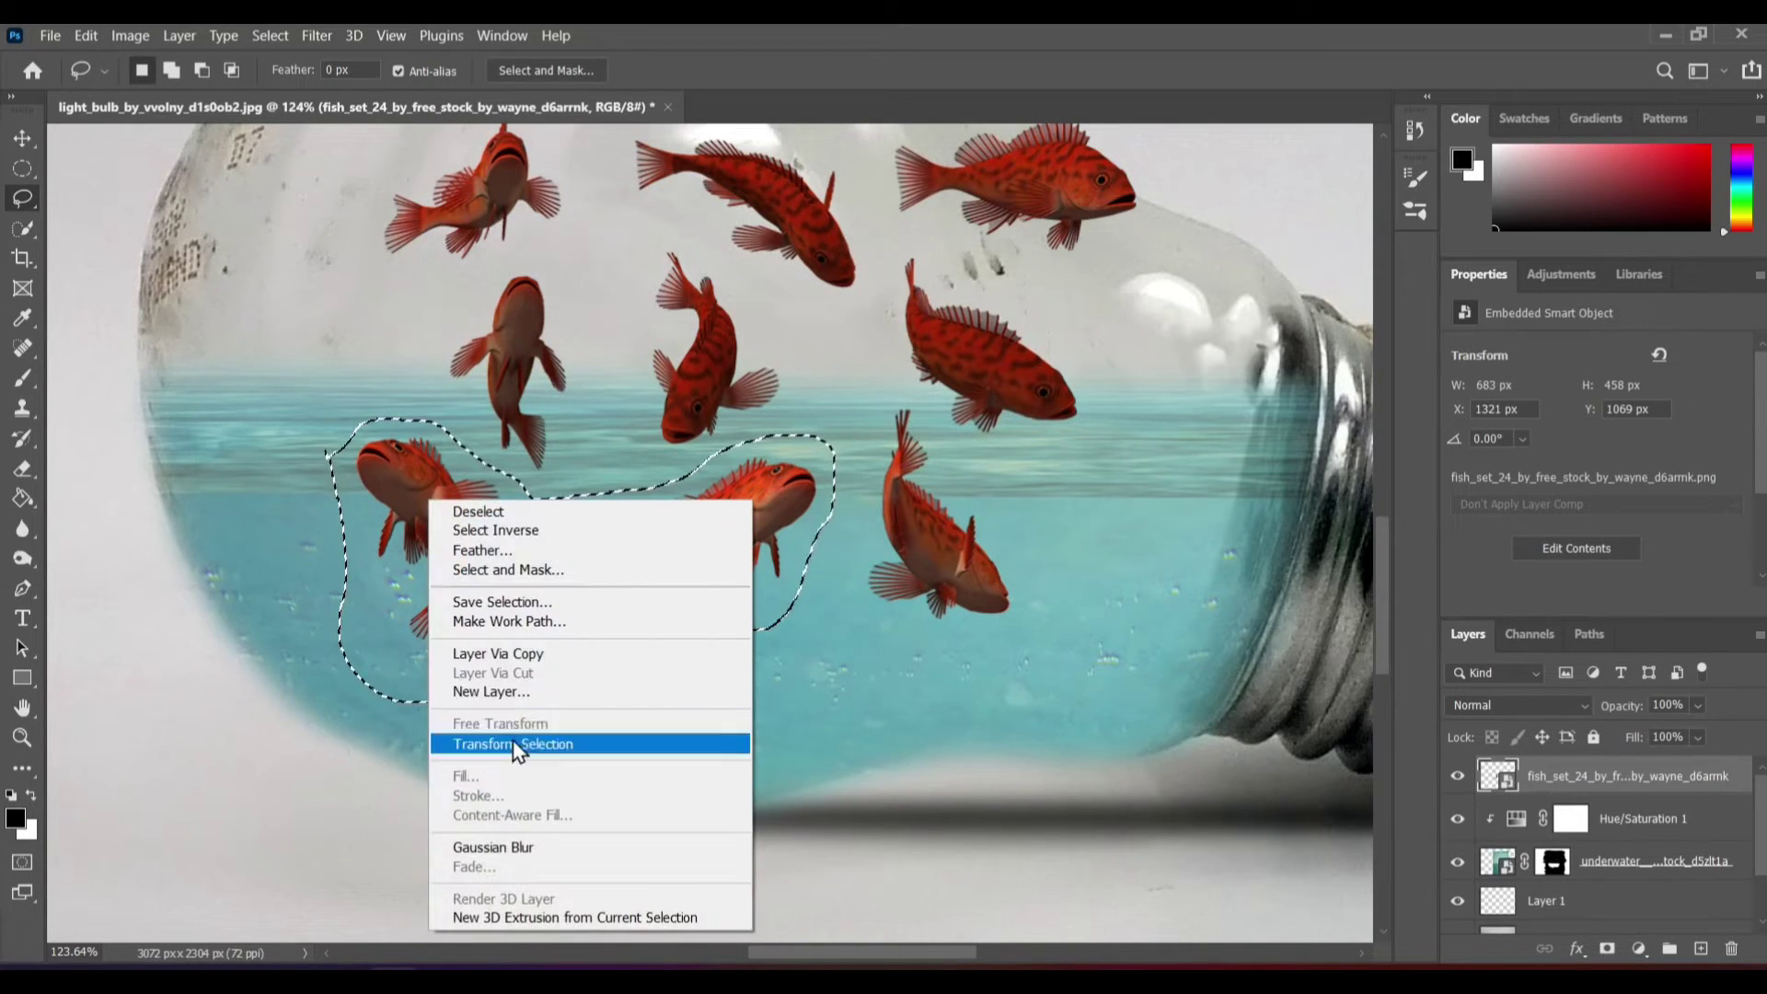
left_click(537, 654)
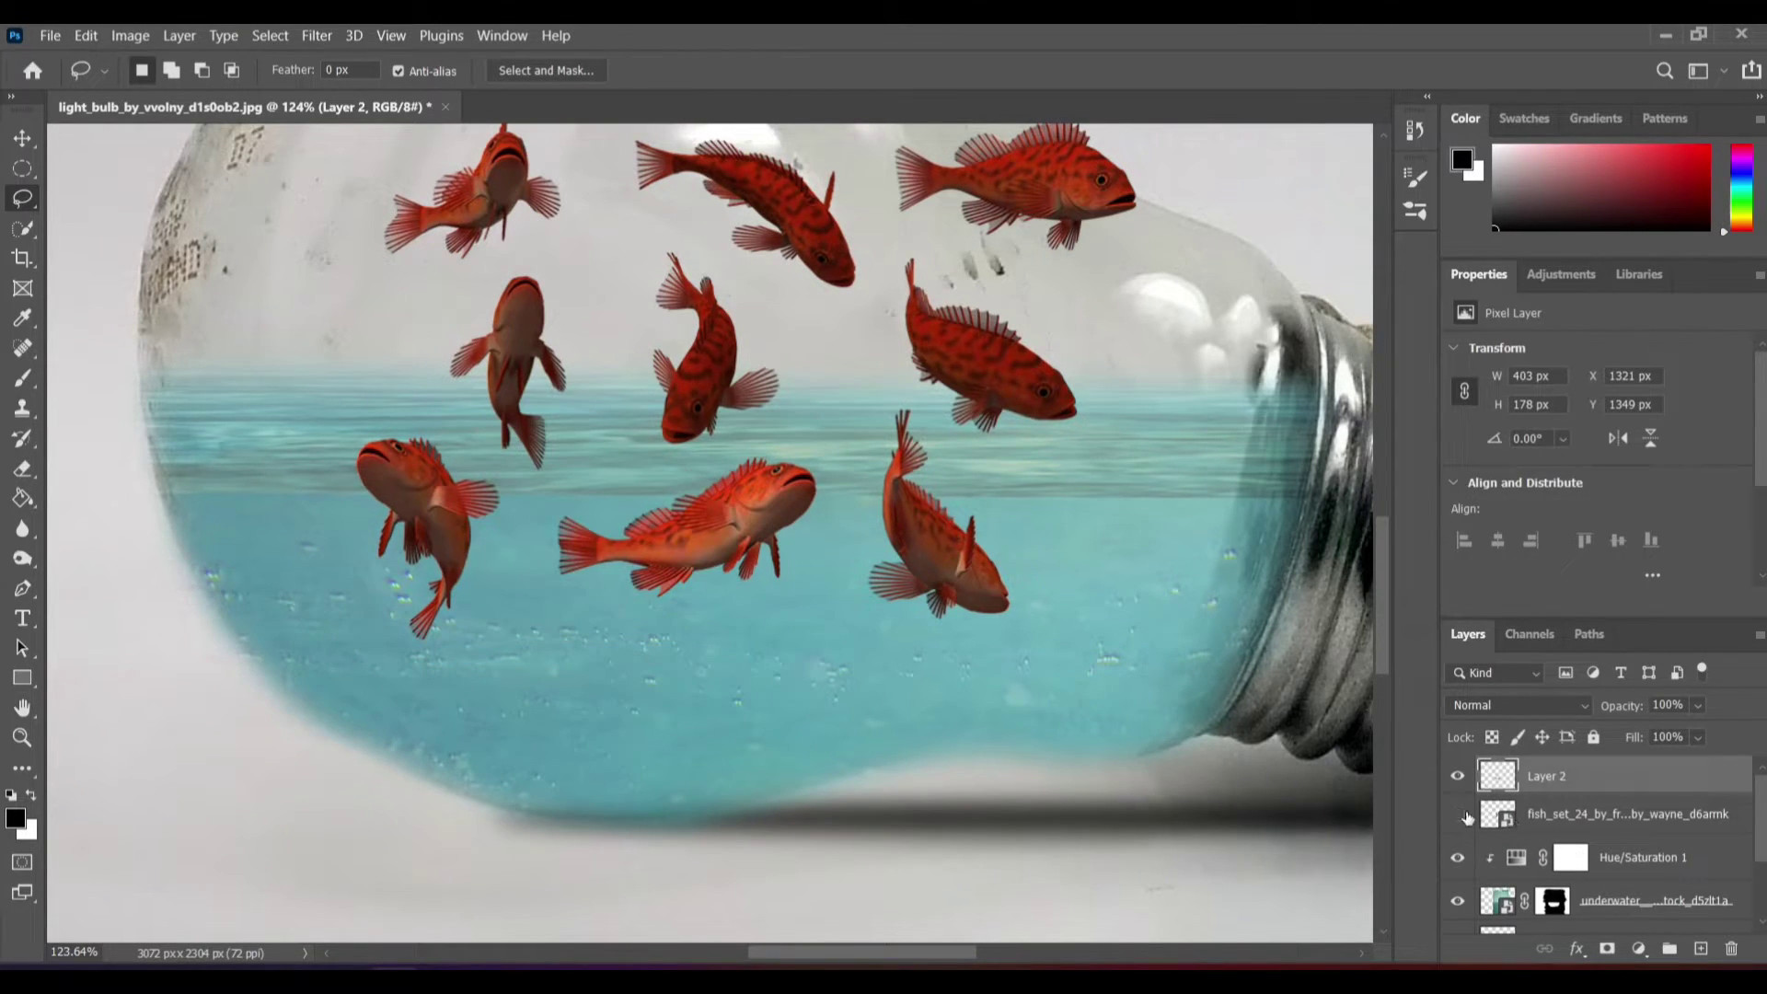
- Hide and delete the fish_set layer, leaving Layer 2 selected
left_click(1463, 815)
left_click(1567, 819)
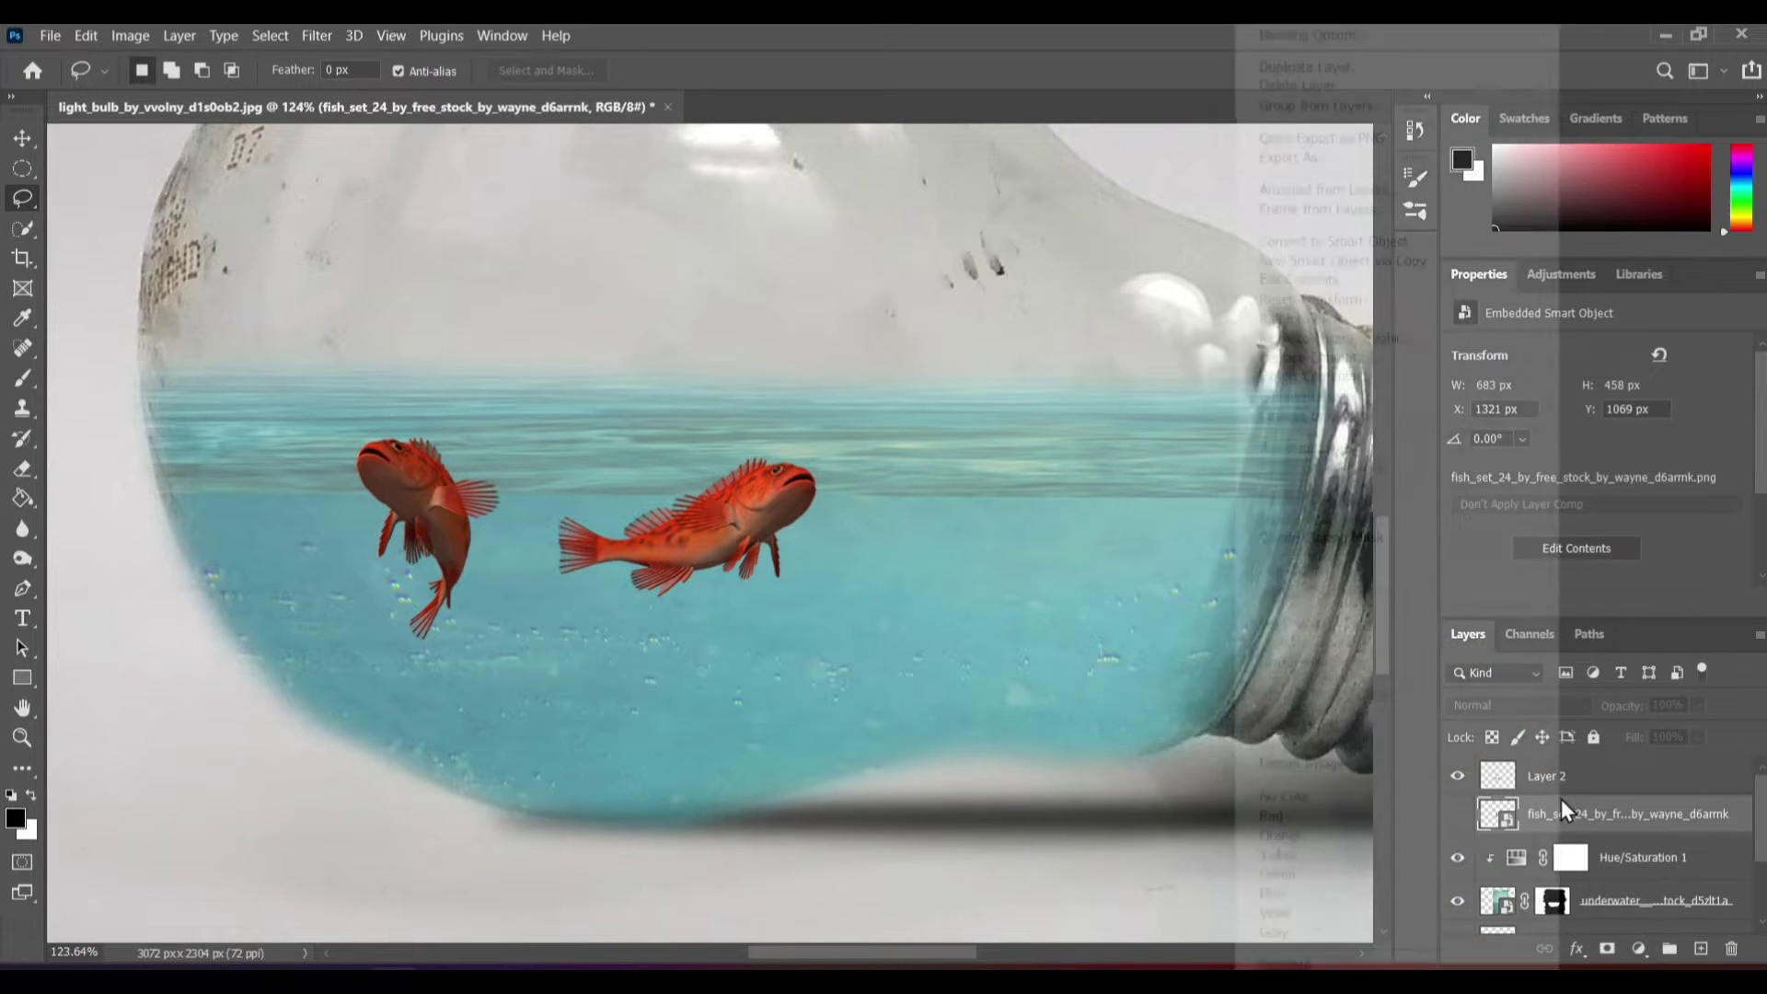
left_click(1728, 949)
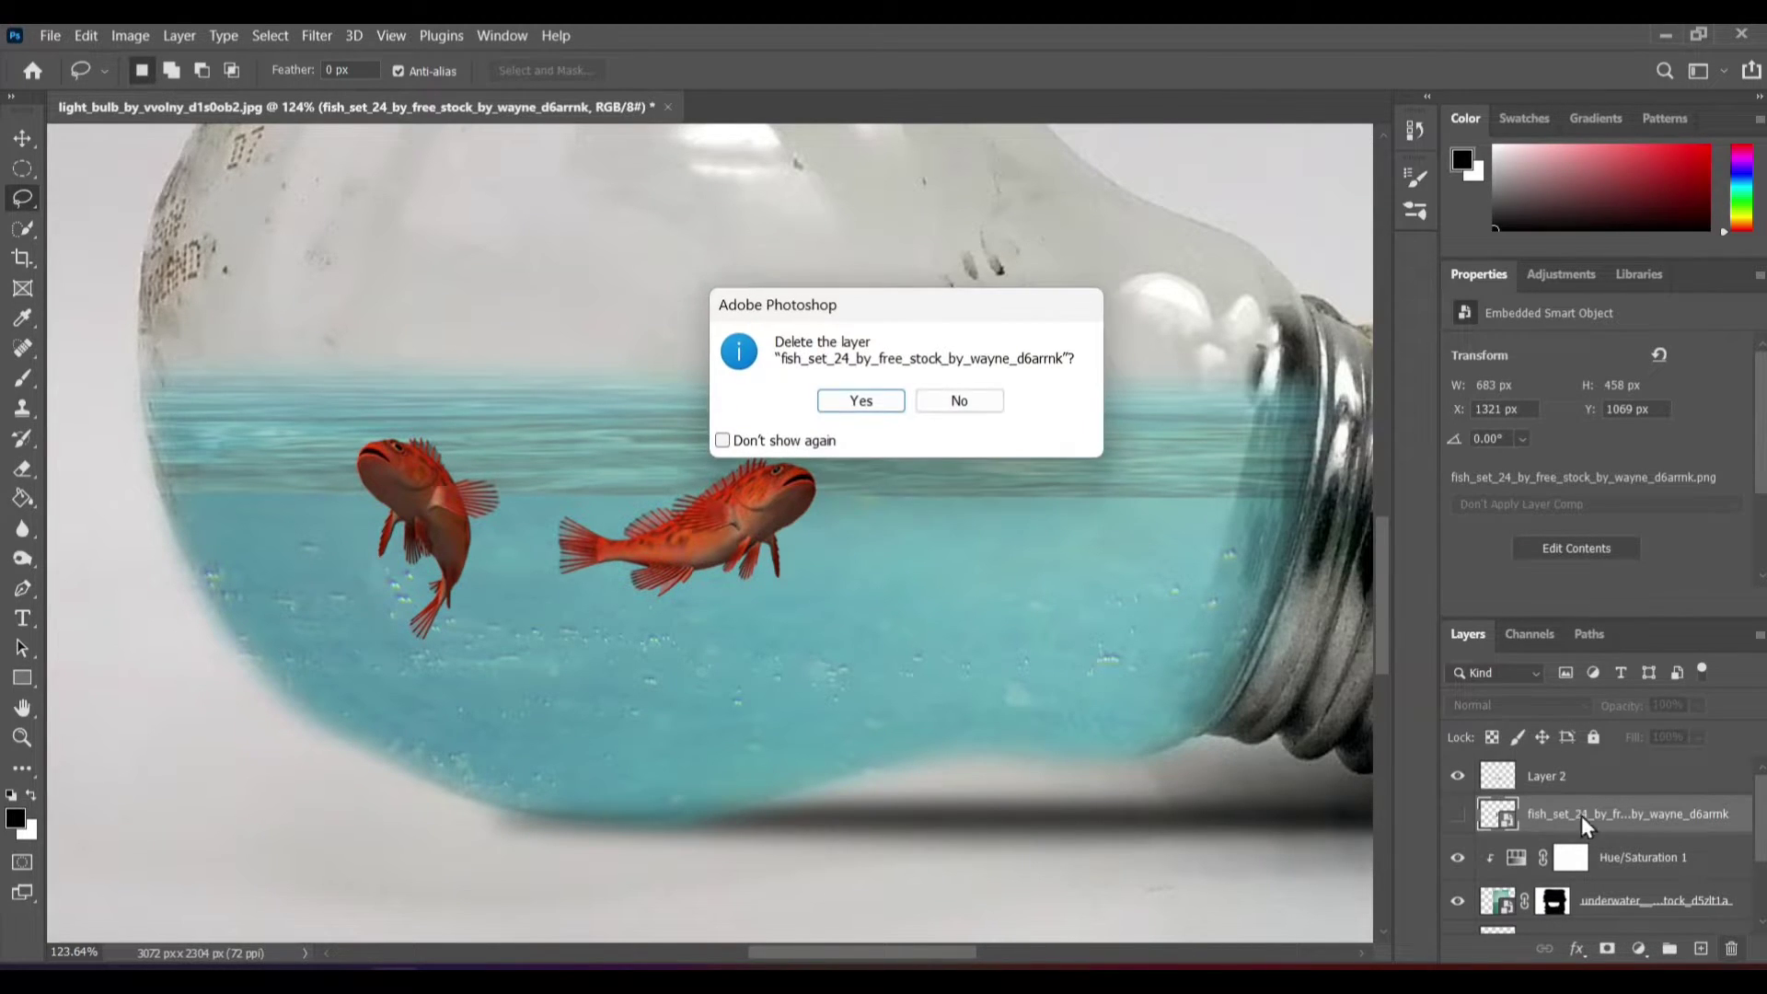
left_click(879, 405)
left_click(1540, 782)
- Scale the fish on Layer 2 to about 123%, tilt them about 14° and reposition them
scroll(867, 610, "down", 3)
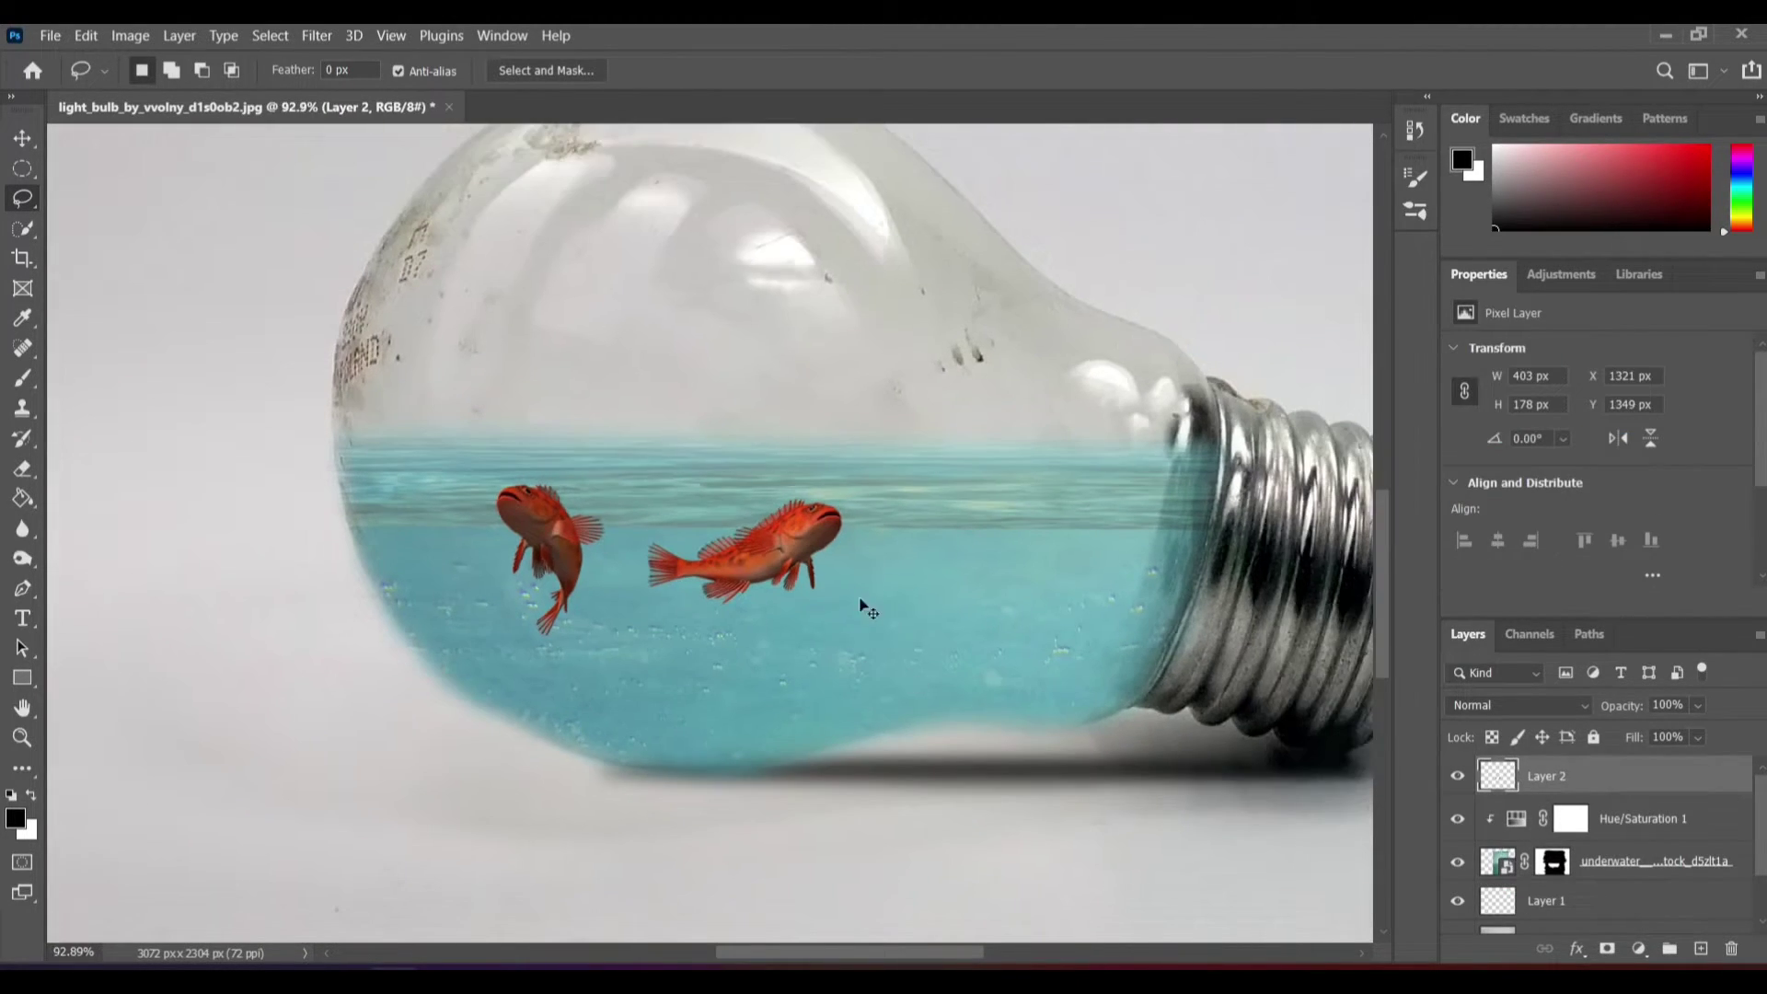
key("t")
left_click(23, 138)
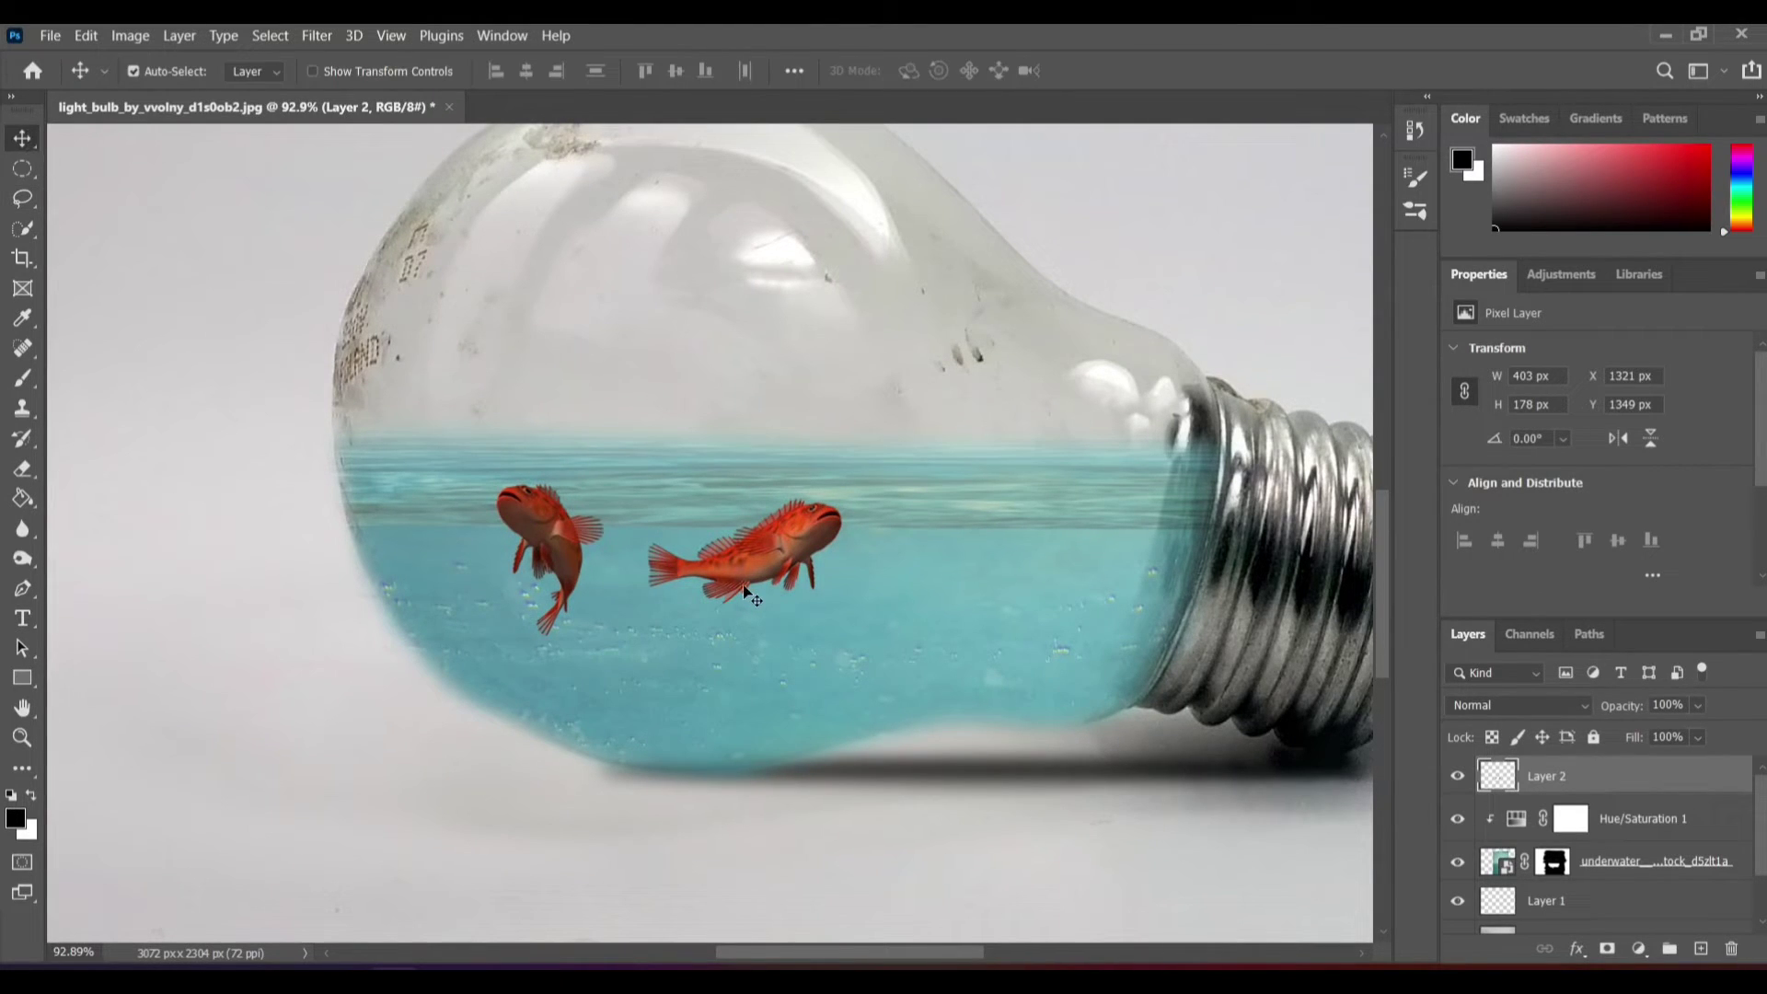
key("ctrl+t")
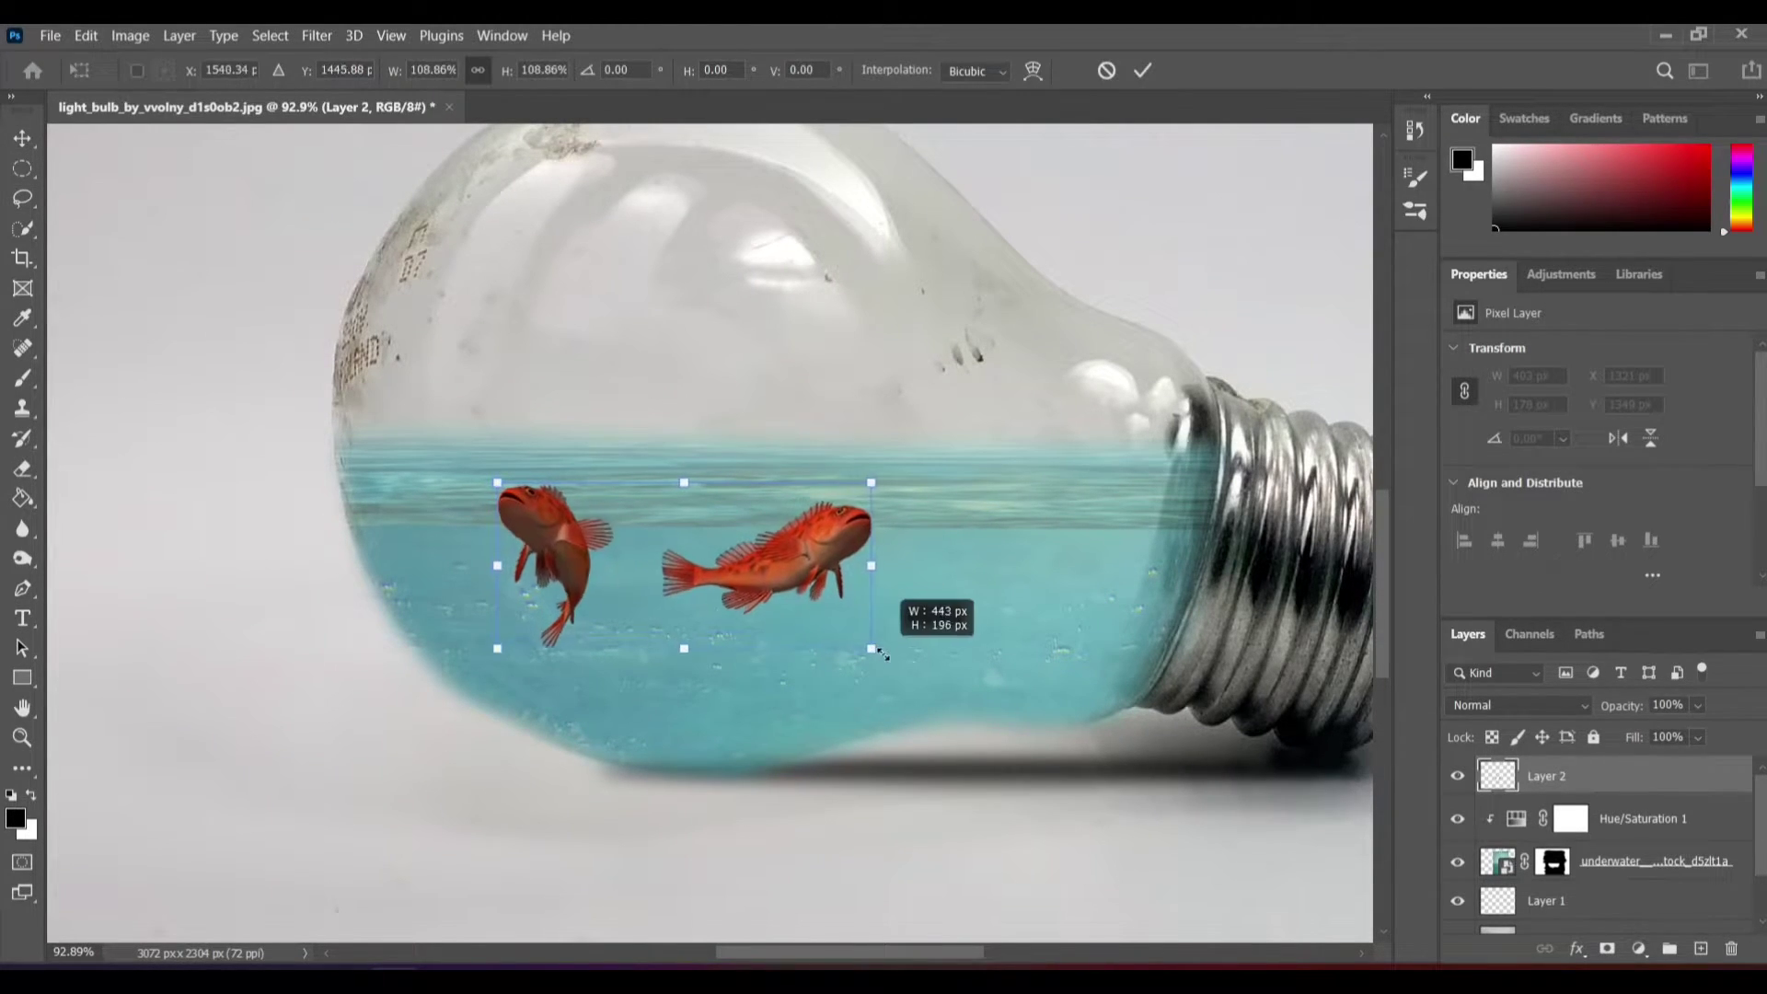
mouse_move(841, 634)
left_mouse_down()
mouse_move(929, 667)
mouse_move(920, 727)
left_mouse_up()
left_click_drag(687, 539, 735, 556)
left_click_drag(961, 708, 939, 710)
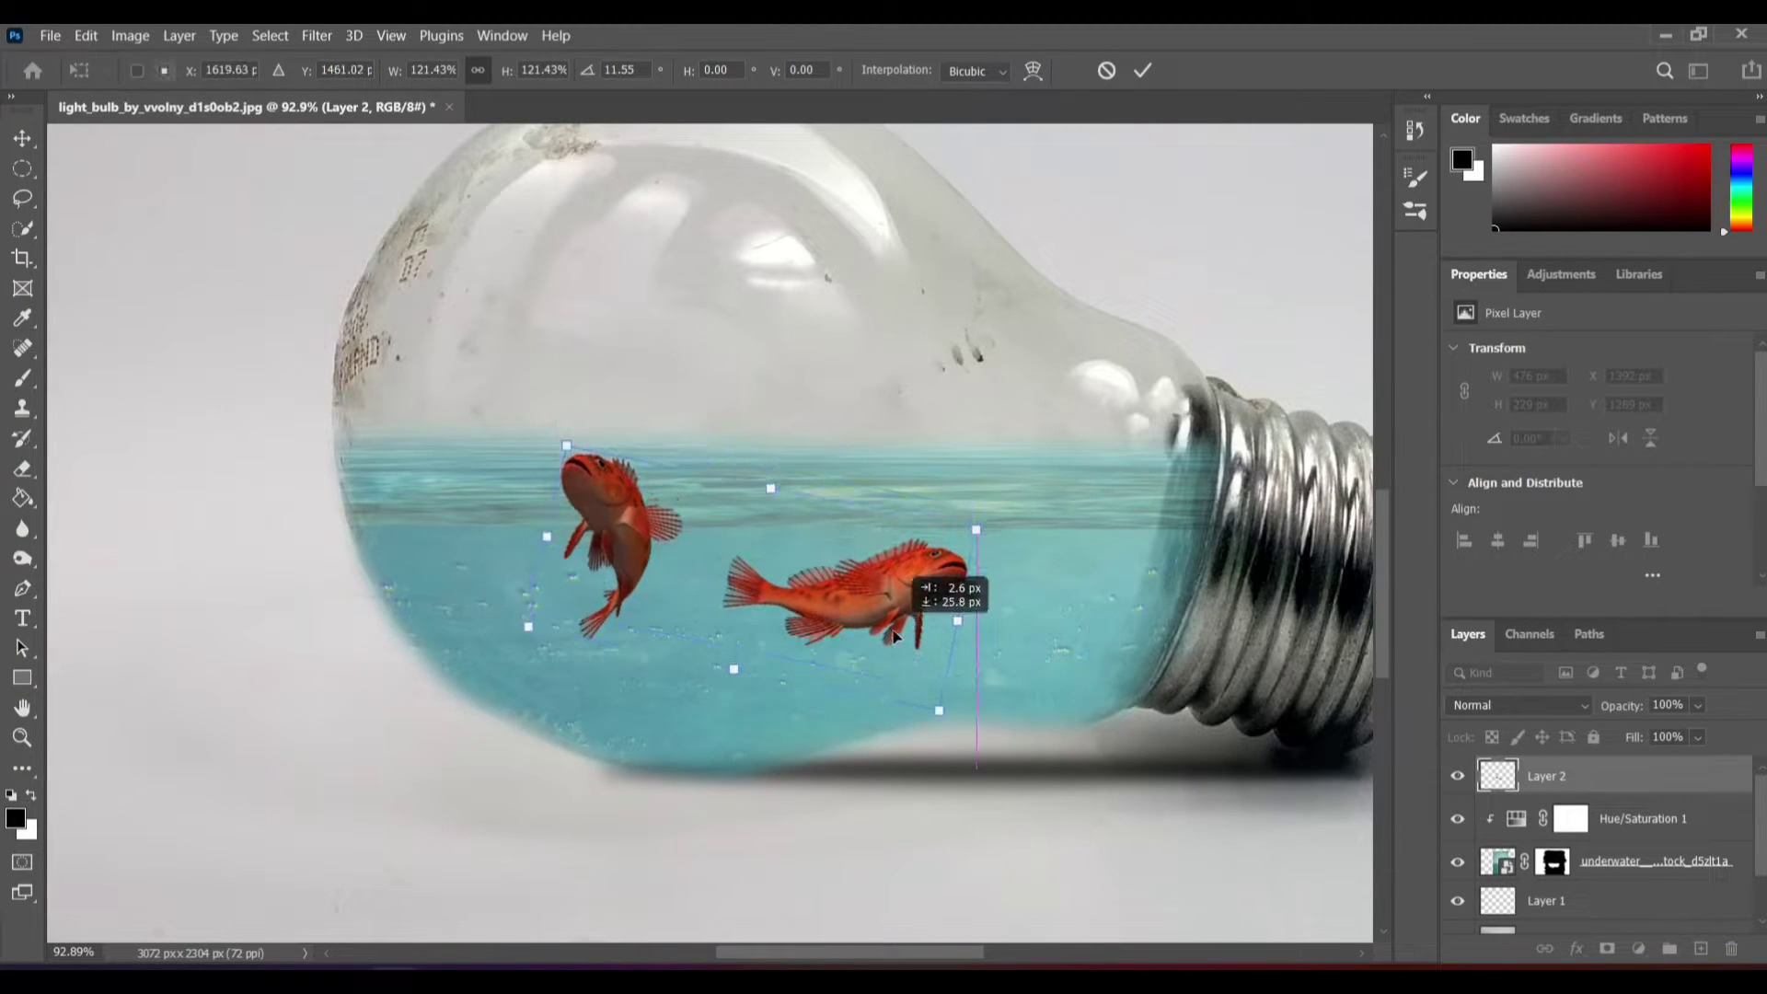
left_click_drag(758, 458, 769, 456)
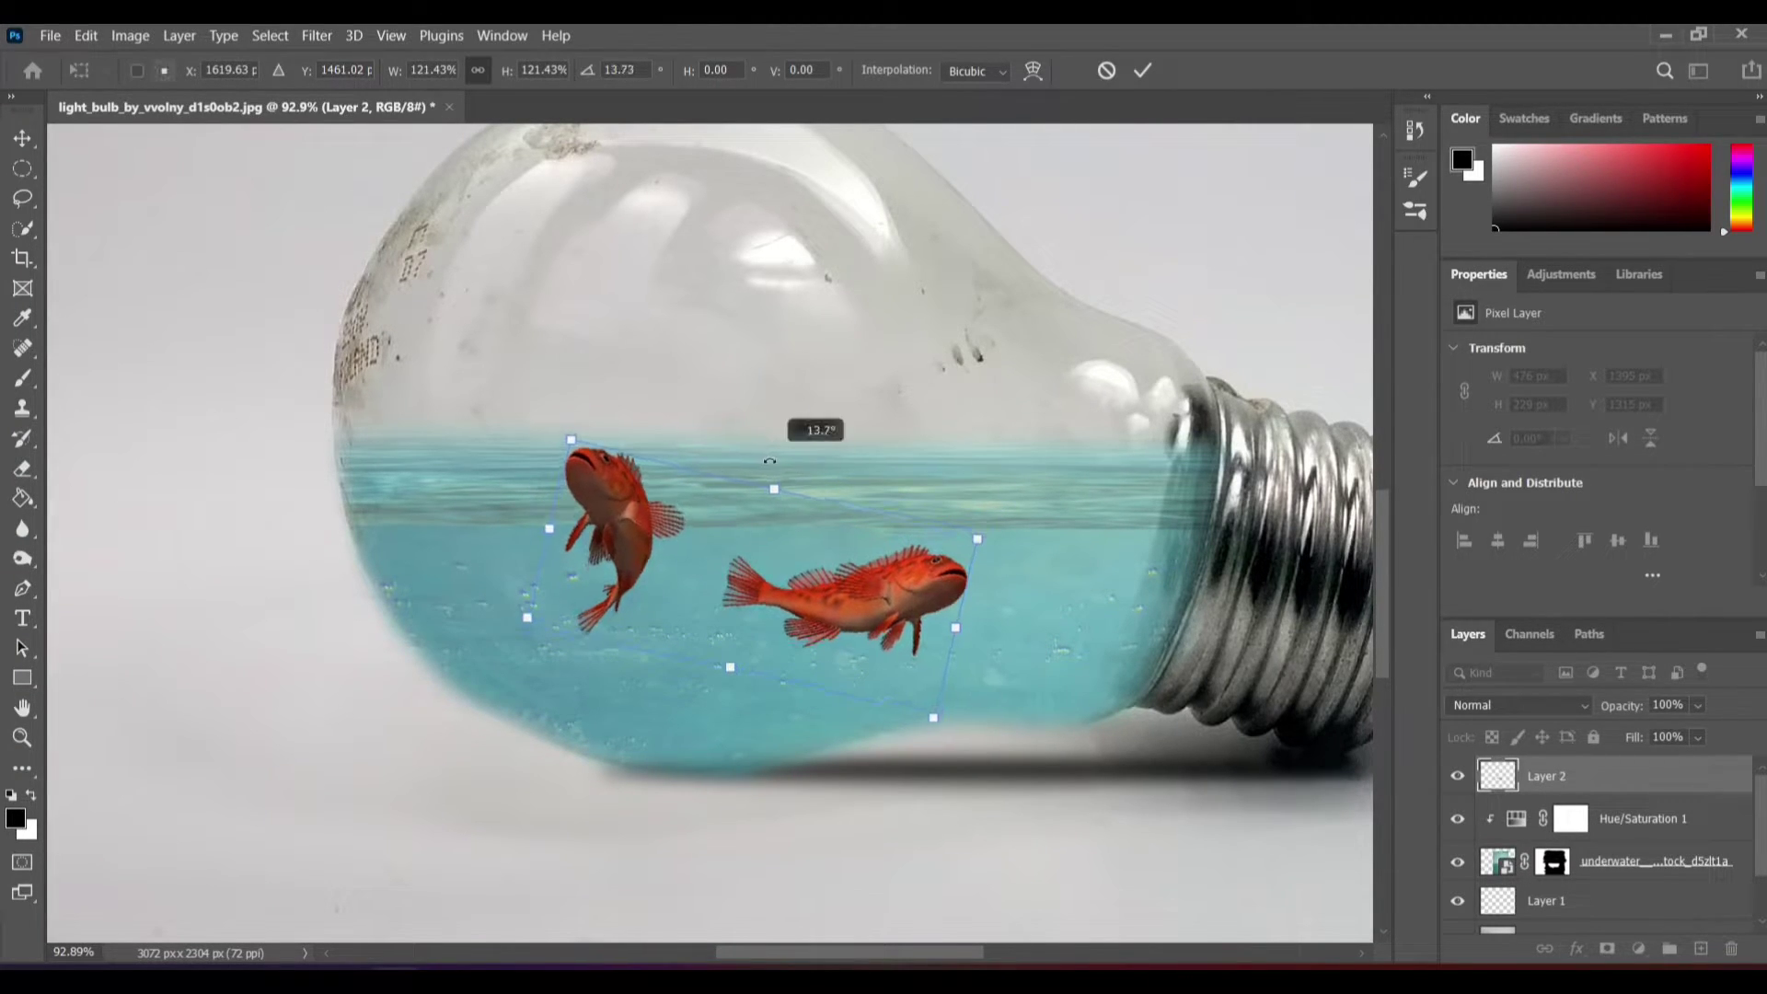
left_click_drag(733, 547, 721, 544)
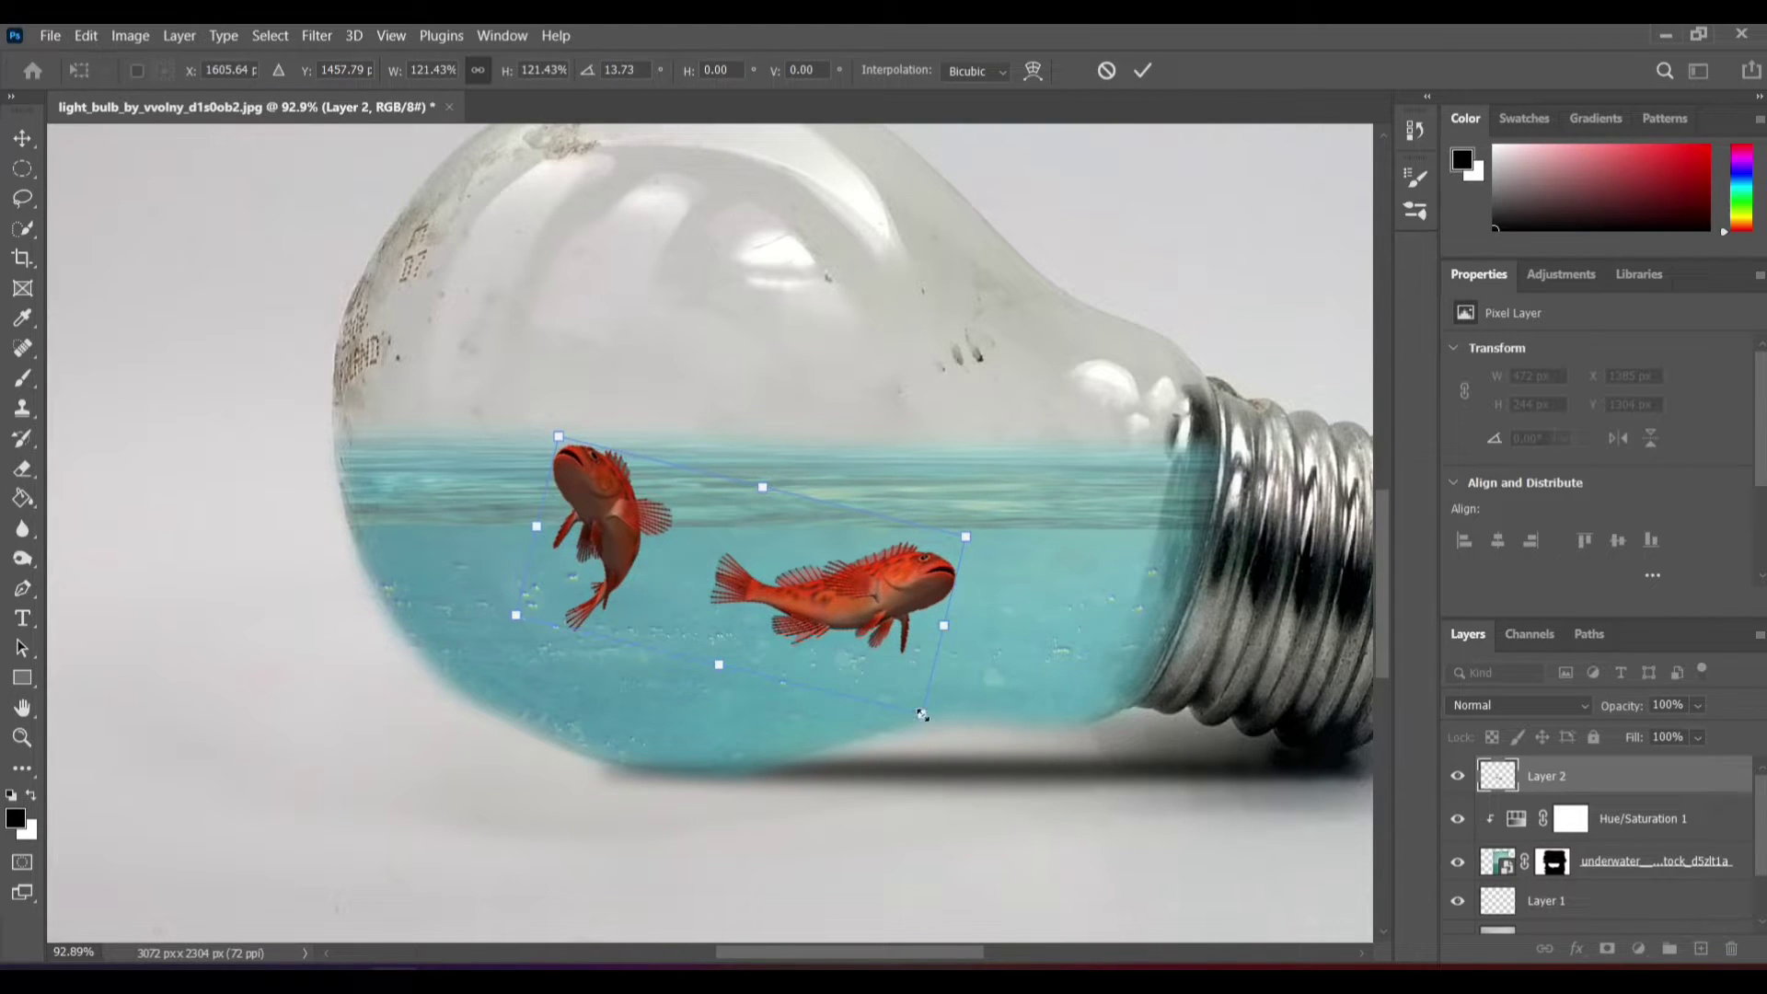
left_click_drag(922, 714, 928, 720)
left_click_drag(886, 622, 889, 628)
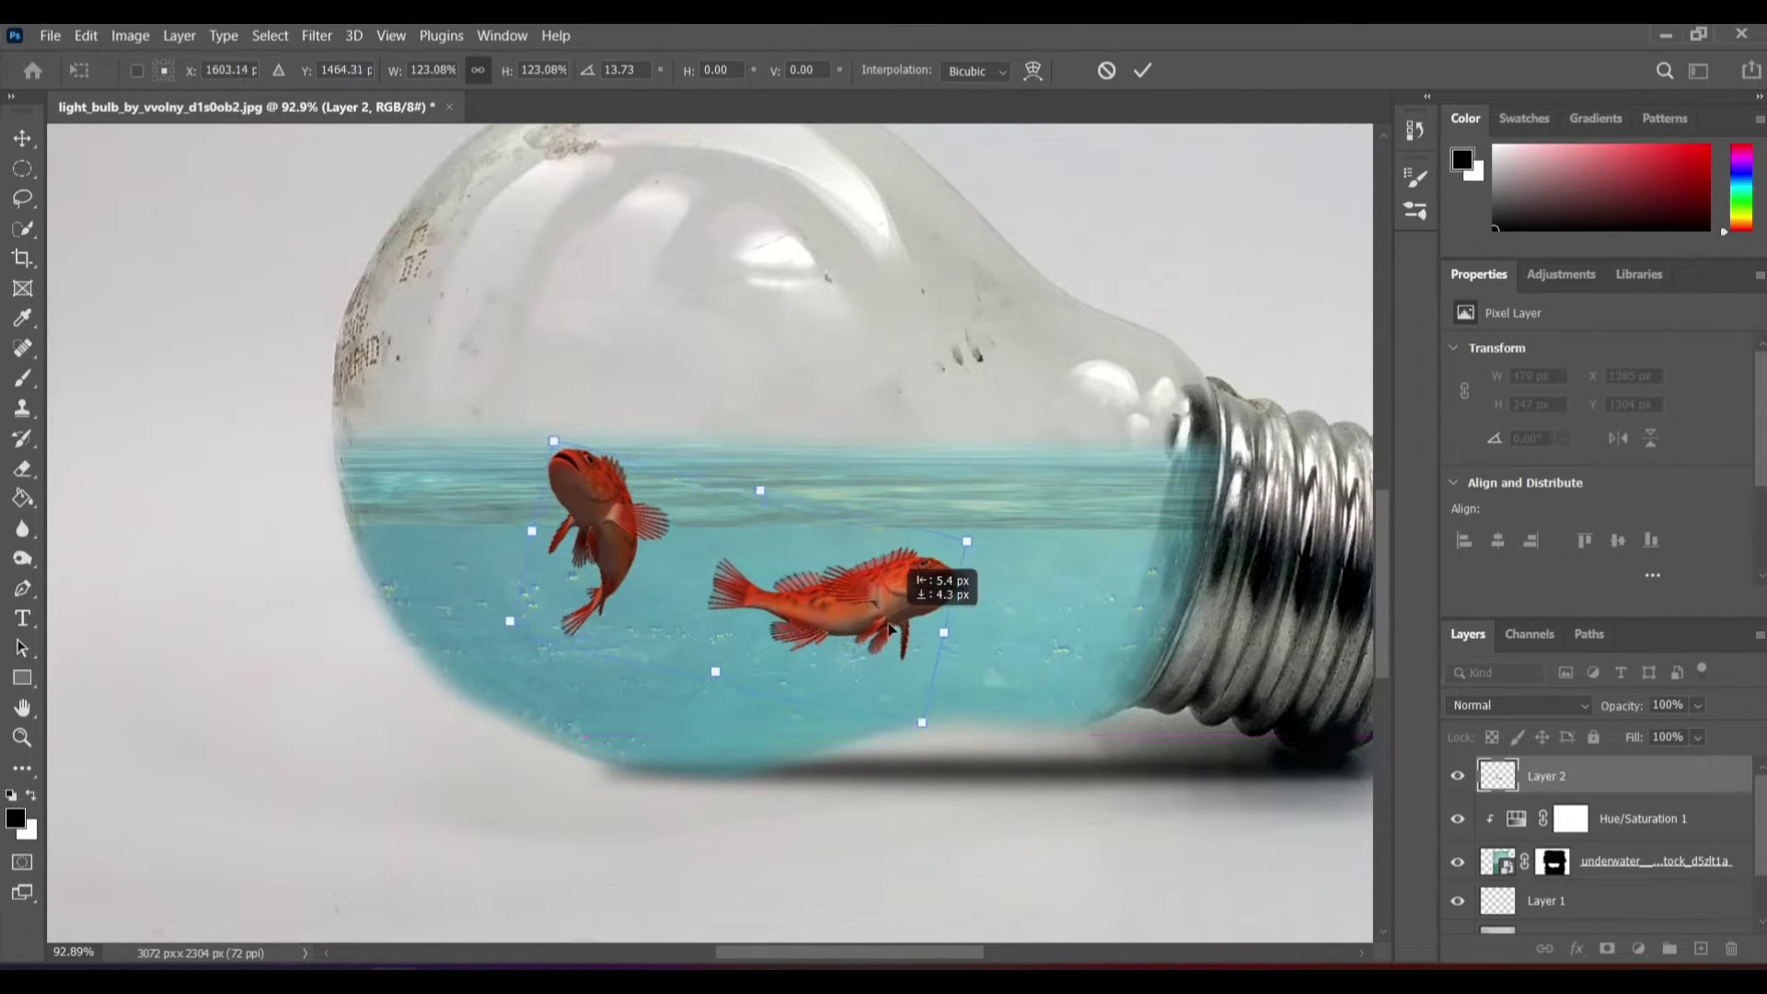
left_click(1142, 70)
- Lower Layer 2's opacity to 82%
scroll(703, 552, "down", 3)
scroll(711, 609, "up", 2)
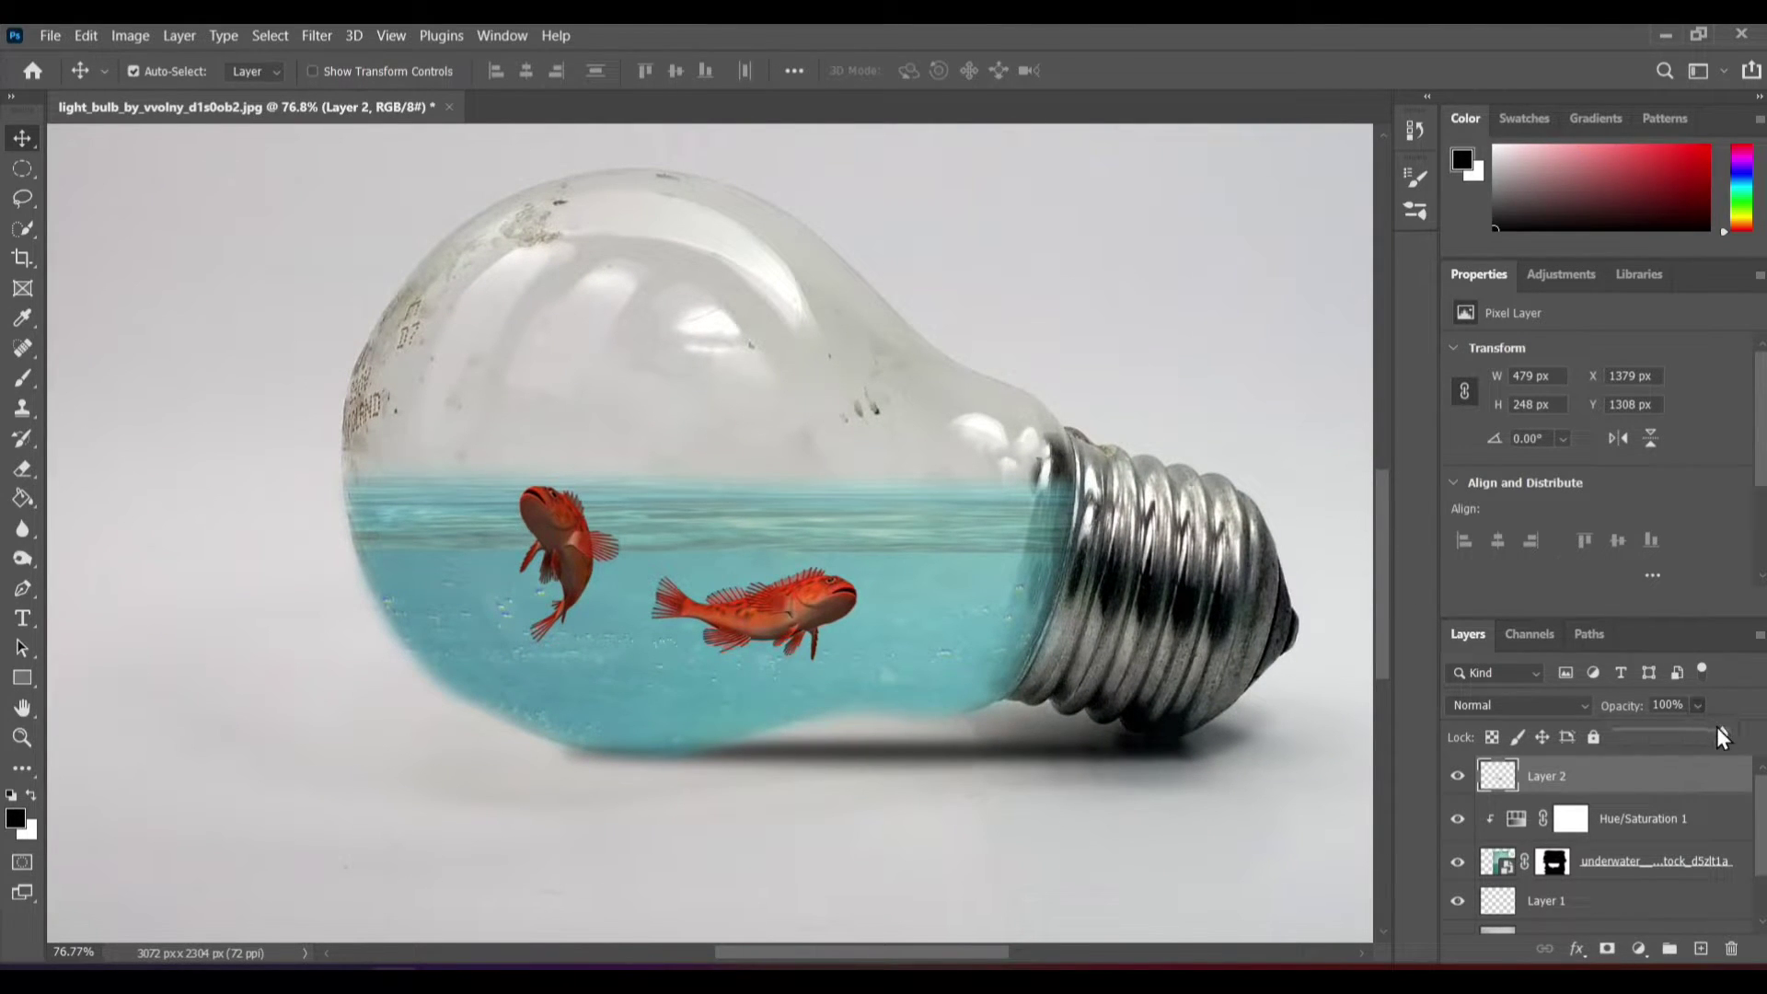
left_click_drag(1708, 736, 1705, 737)
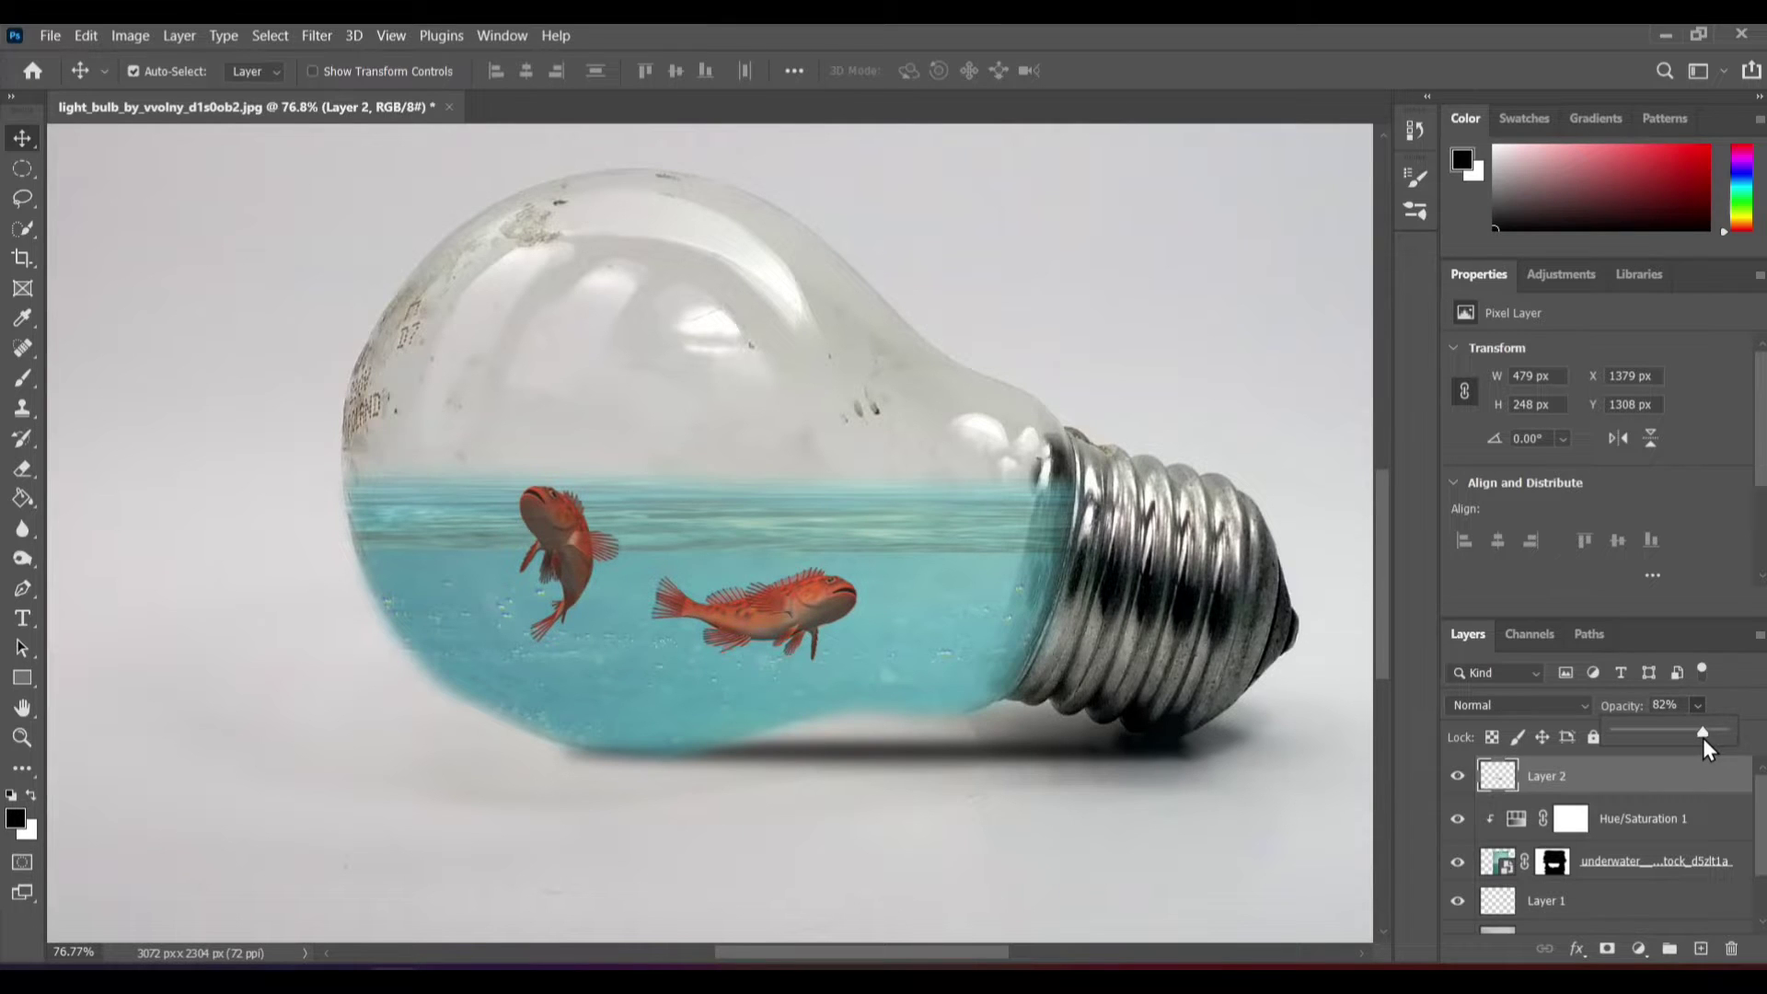
- Place the water splash PNG as embedded, enlarging and tilting it over the bulb
left_click(48, 37)
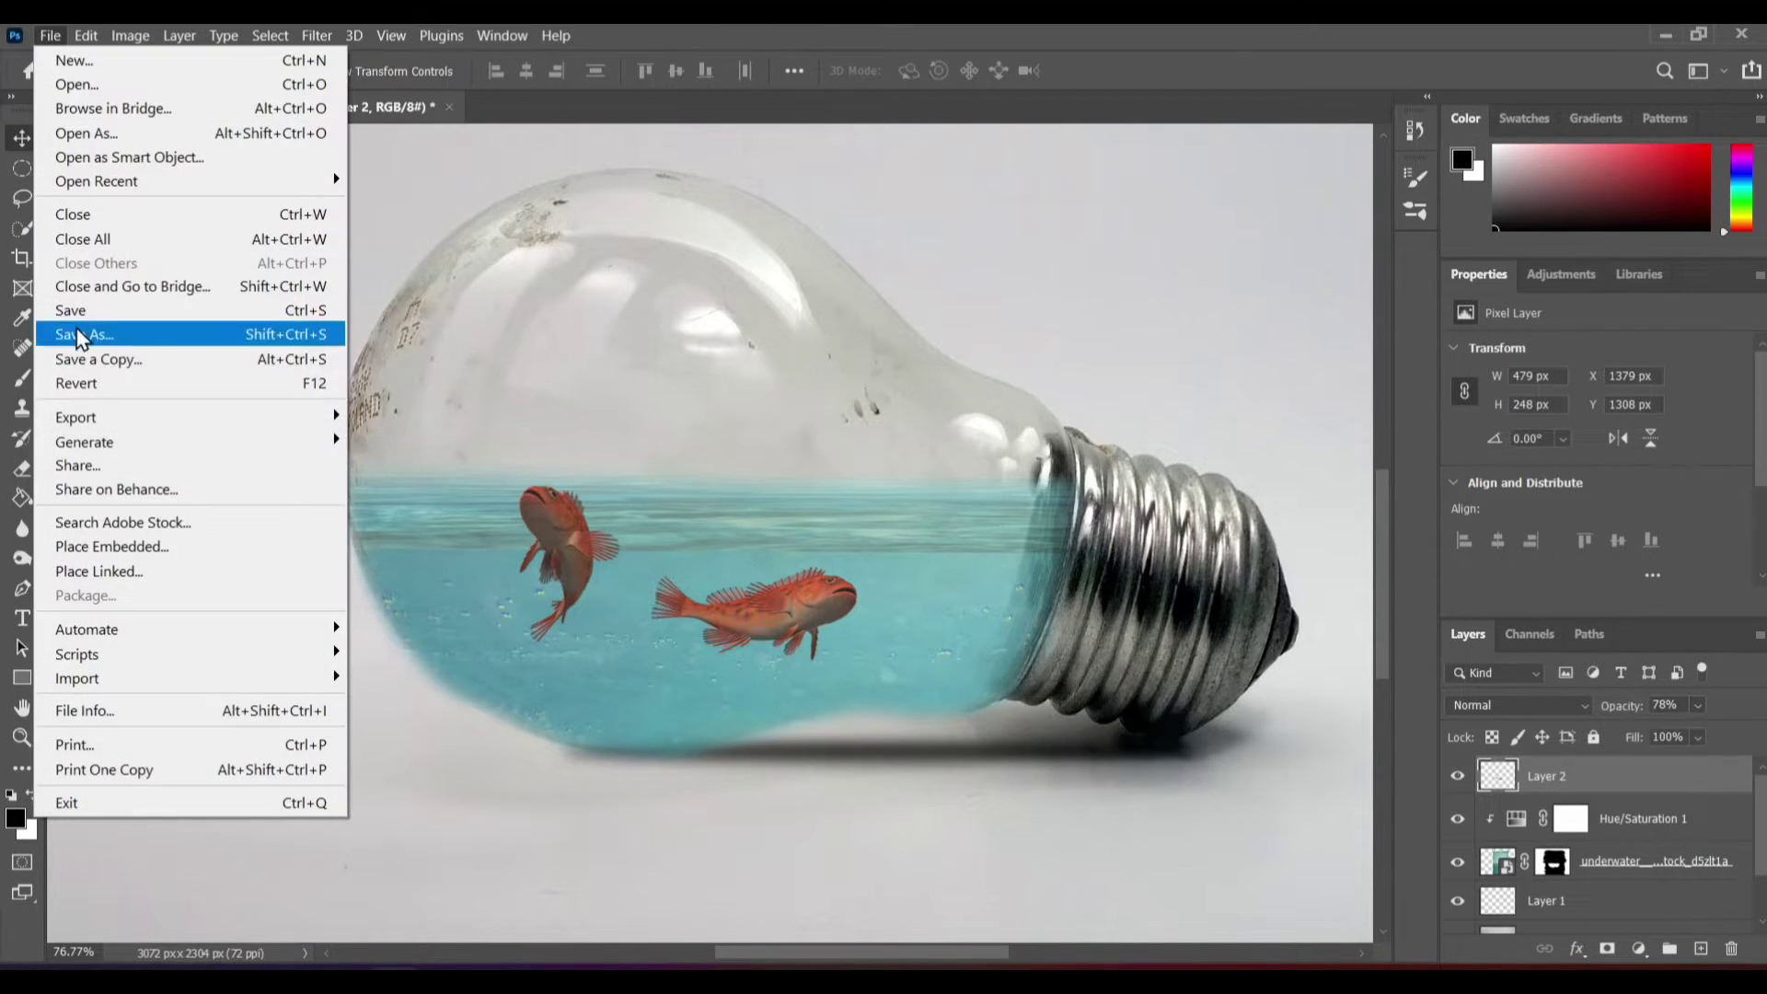
left_click(125, 547)
left_click(267, 437)
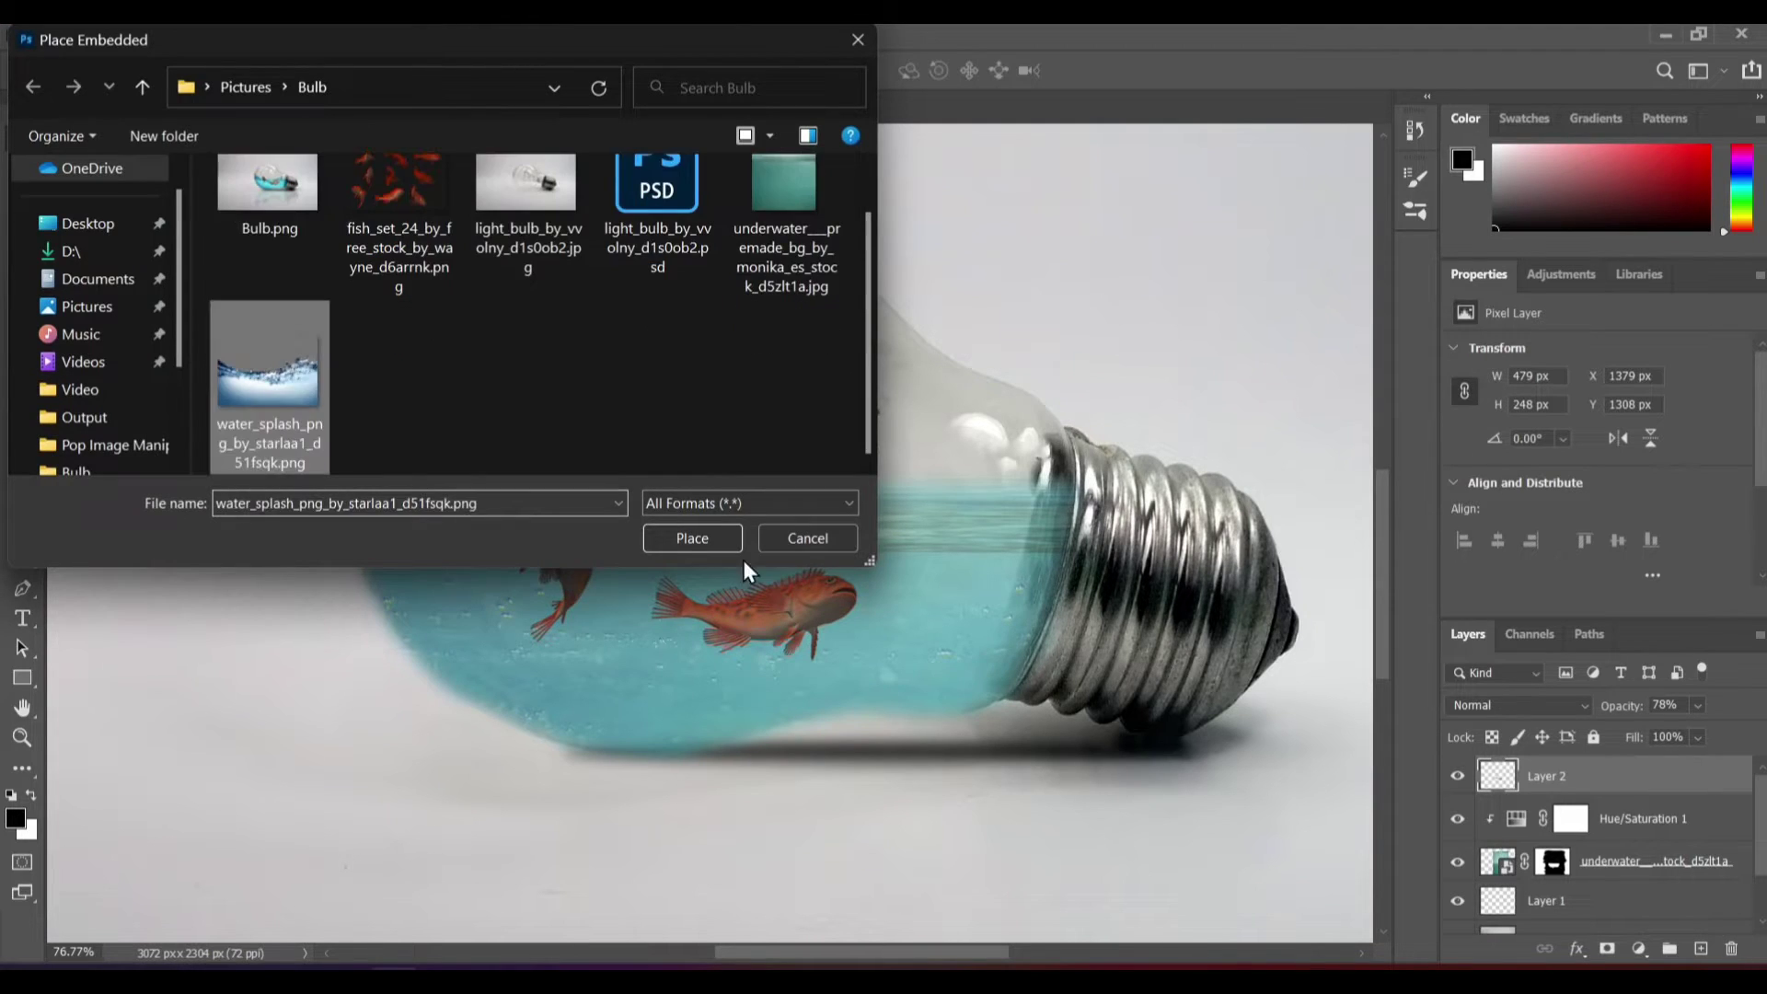
left_click(692, 537)
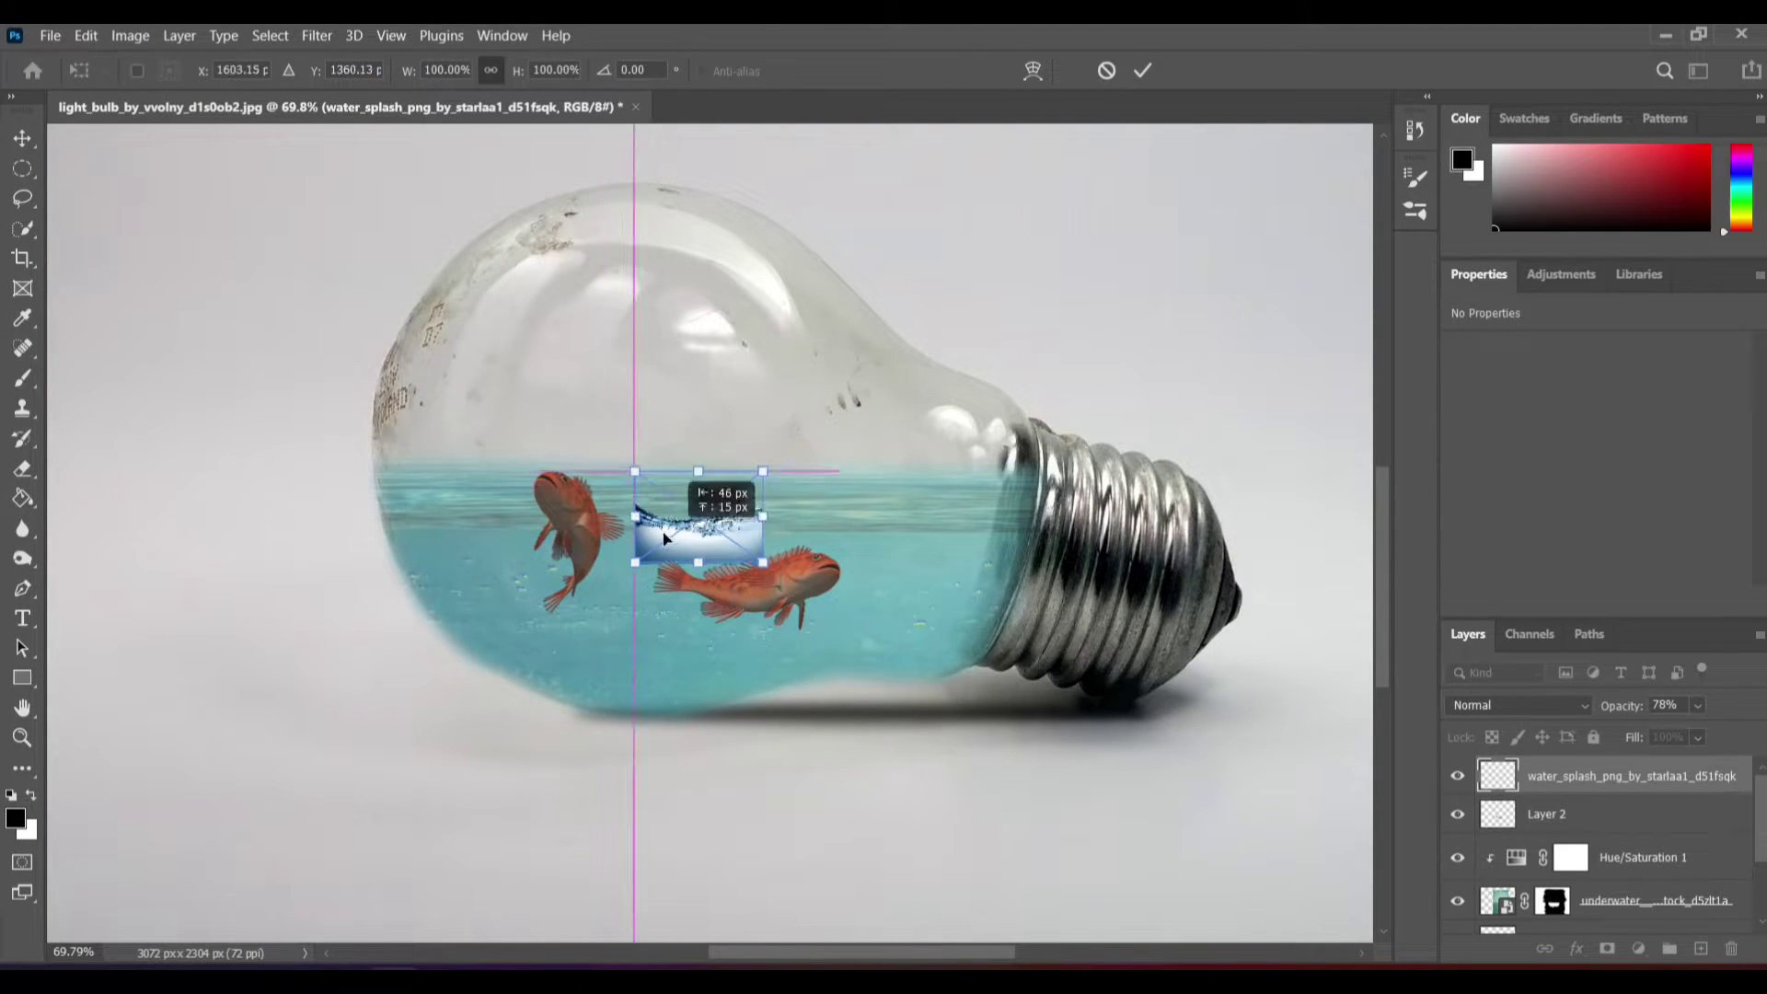
mouse_move(706, 516)
left_mouse_down()
mouse_move(454, 392)
mouse_move(1047, 630)
left_mouse_up()
left_click_drag(780, 668, 725, 588)
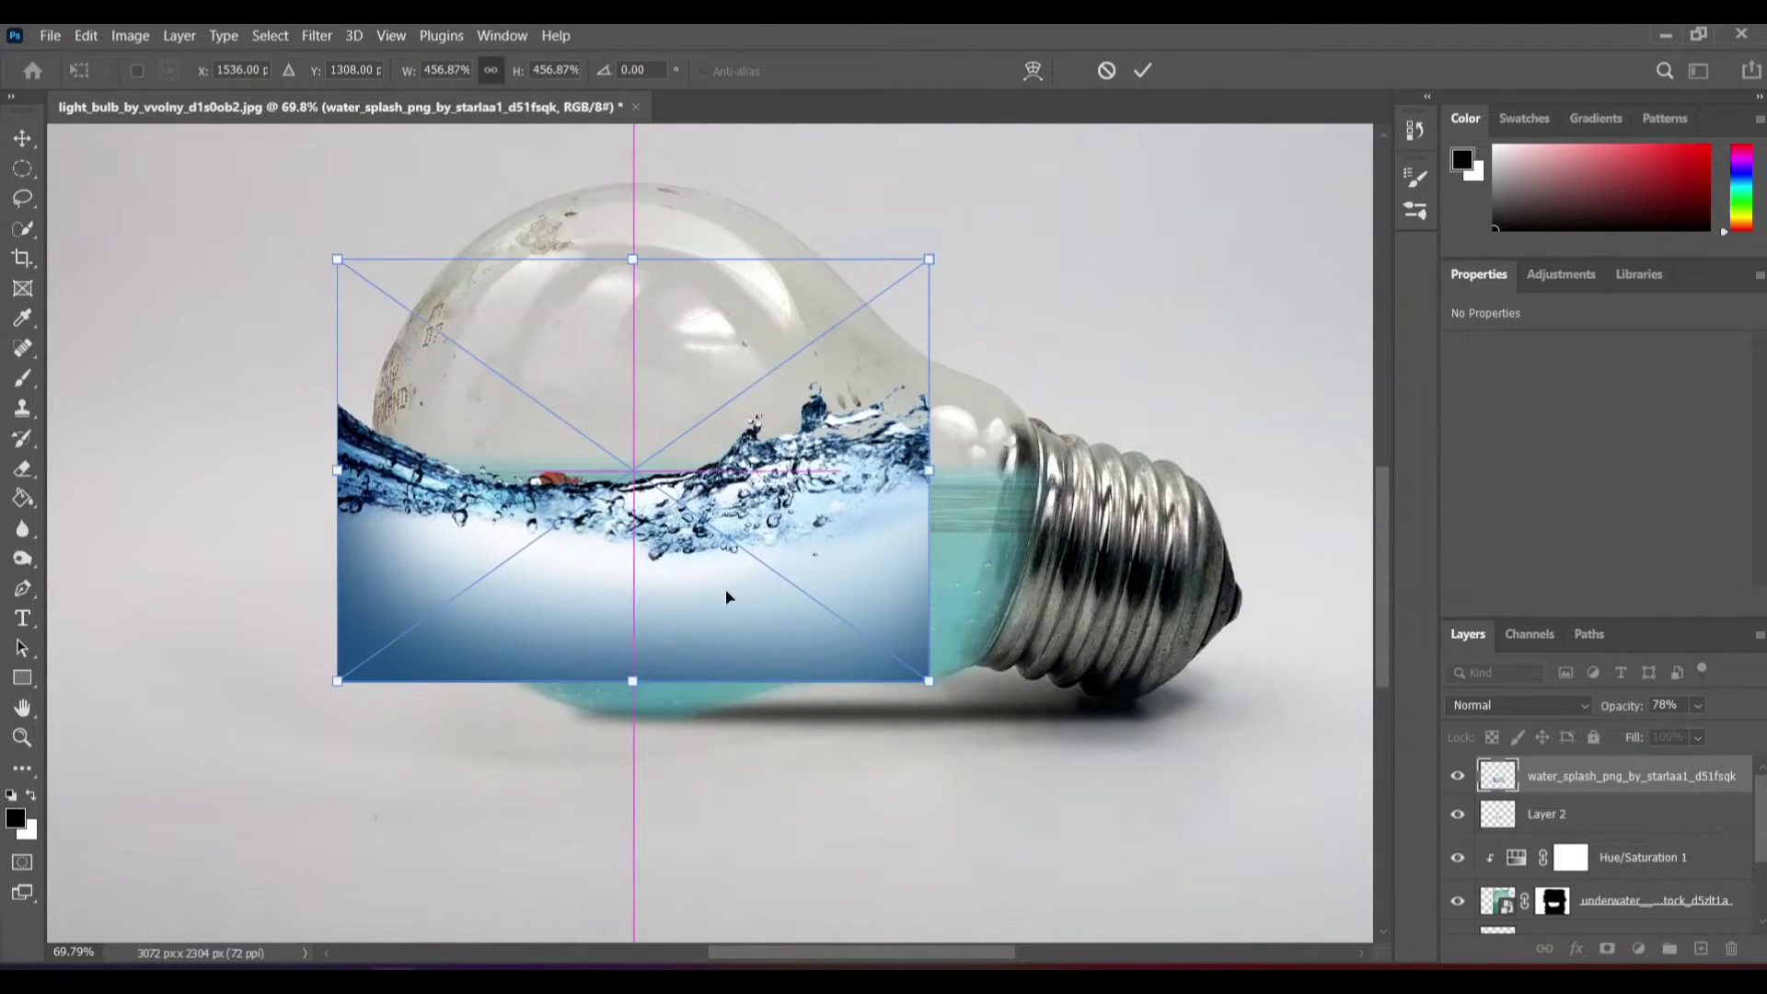
left_click_drag(928, 679, 1036, 758)
left_click_drag(670, 239, 746, 216)
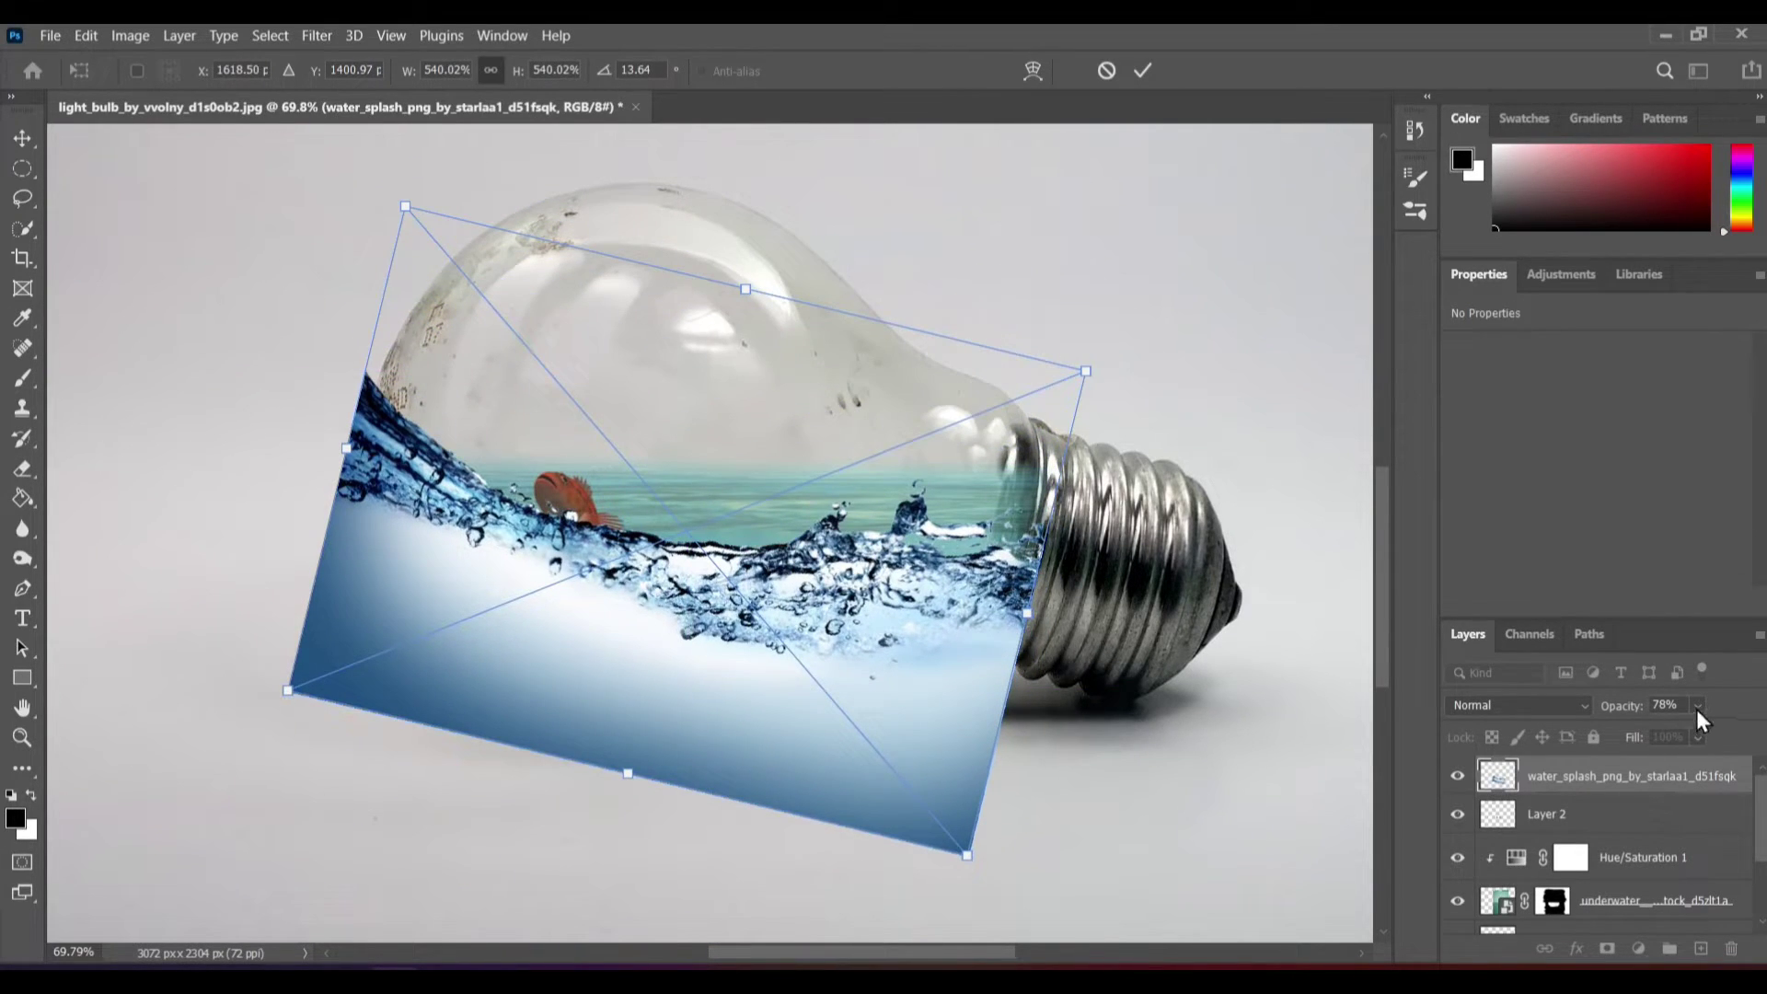
- Lower the splash's opacity to 68% and fine-tune its position and tilt
left_click_drag(1715, 736, 1706, 736)
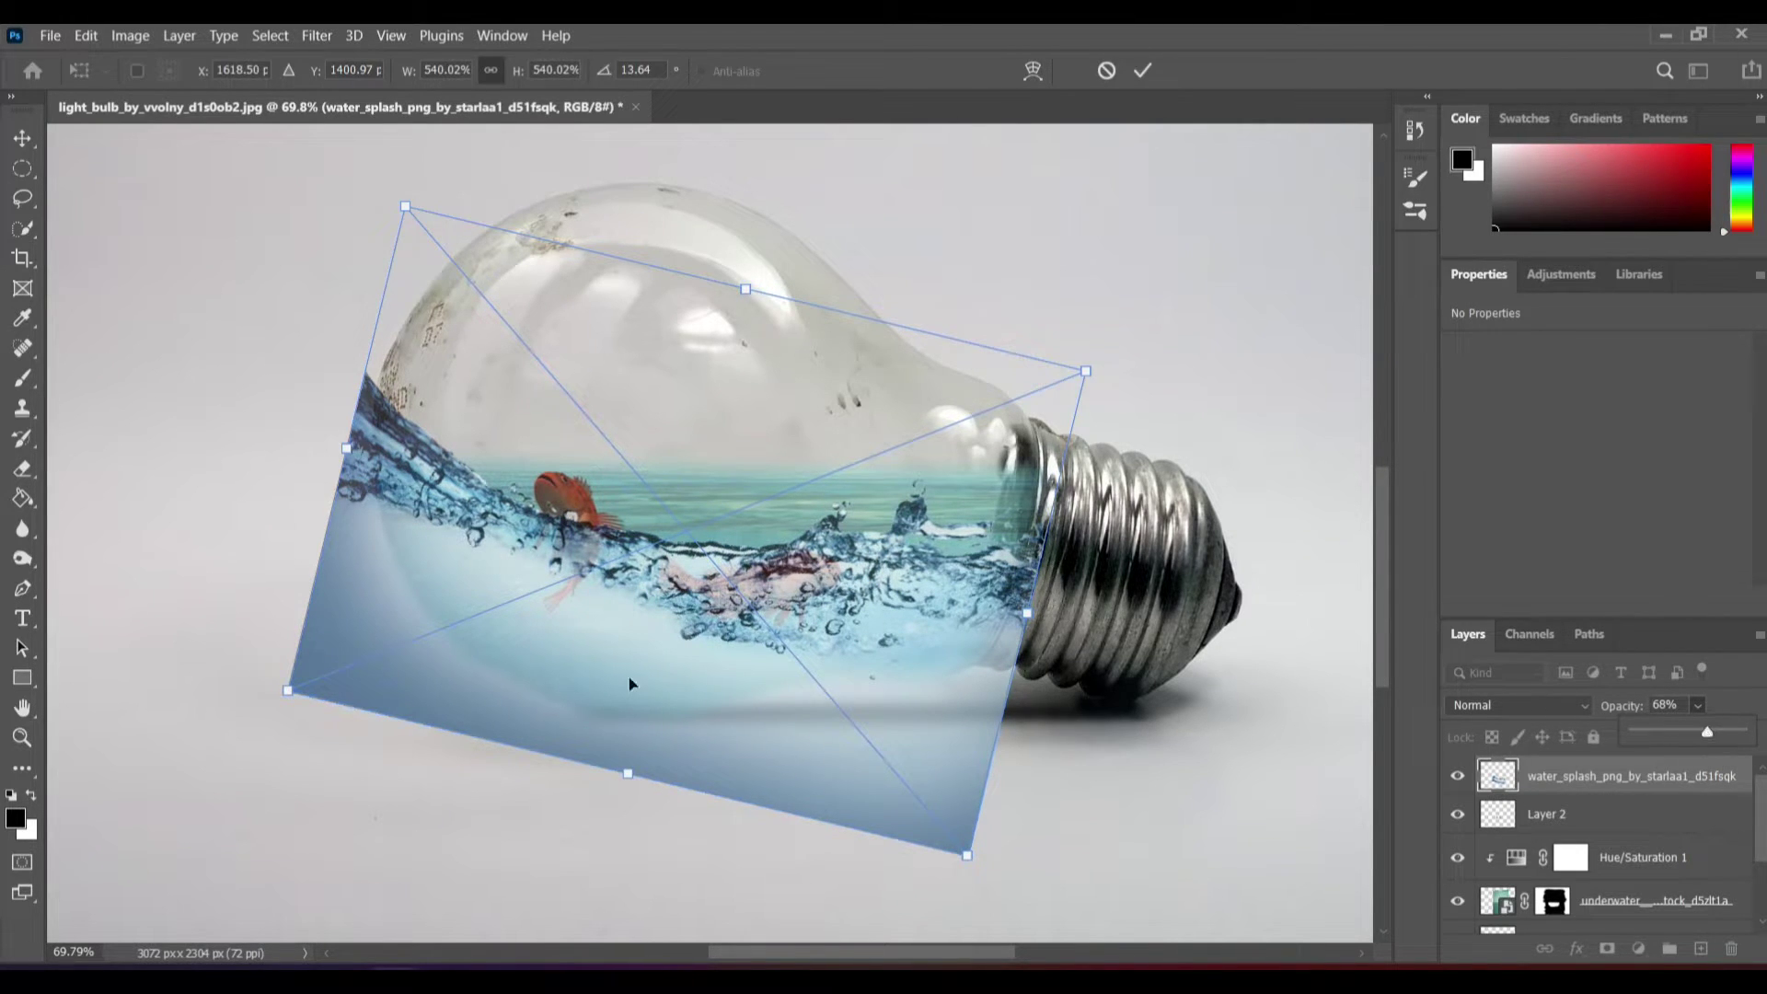
mouse_move(624, 678)
left_mouse_down()
mouse_move(606, 644)
mouse_move(654, 635)
mouse_move(643, 661)
mouse_move(620, 672)
mouse_move(619, 657)
left_mouse_up()
left_click_drag(864, 231, 847, 221)
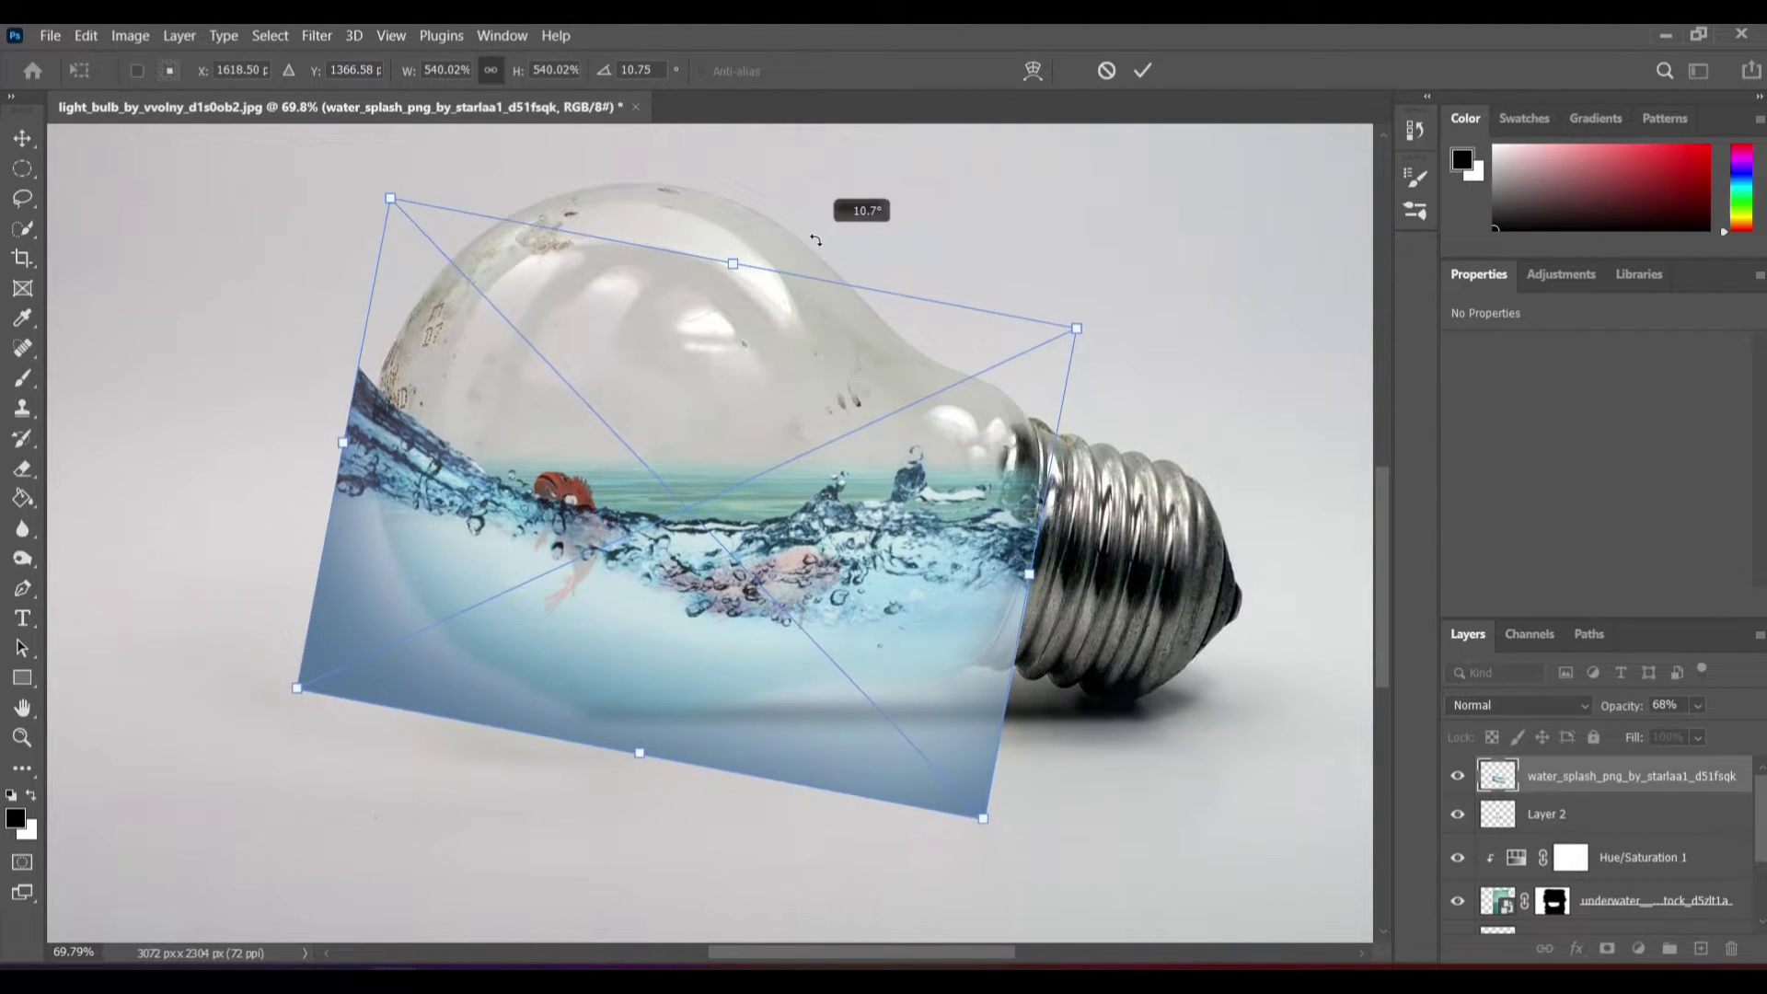
left_click_drag(863, 572, 864, 545)
left_click_drag(987, 788, 994, 801)
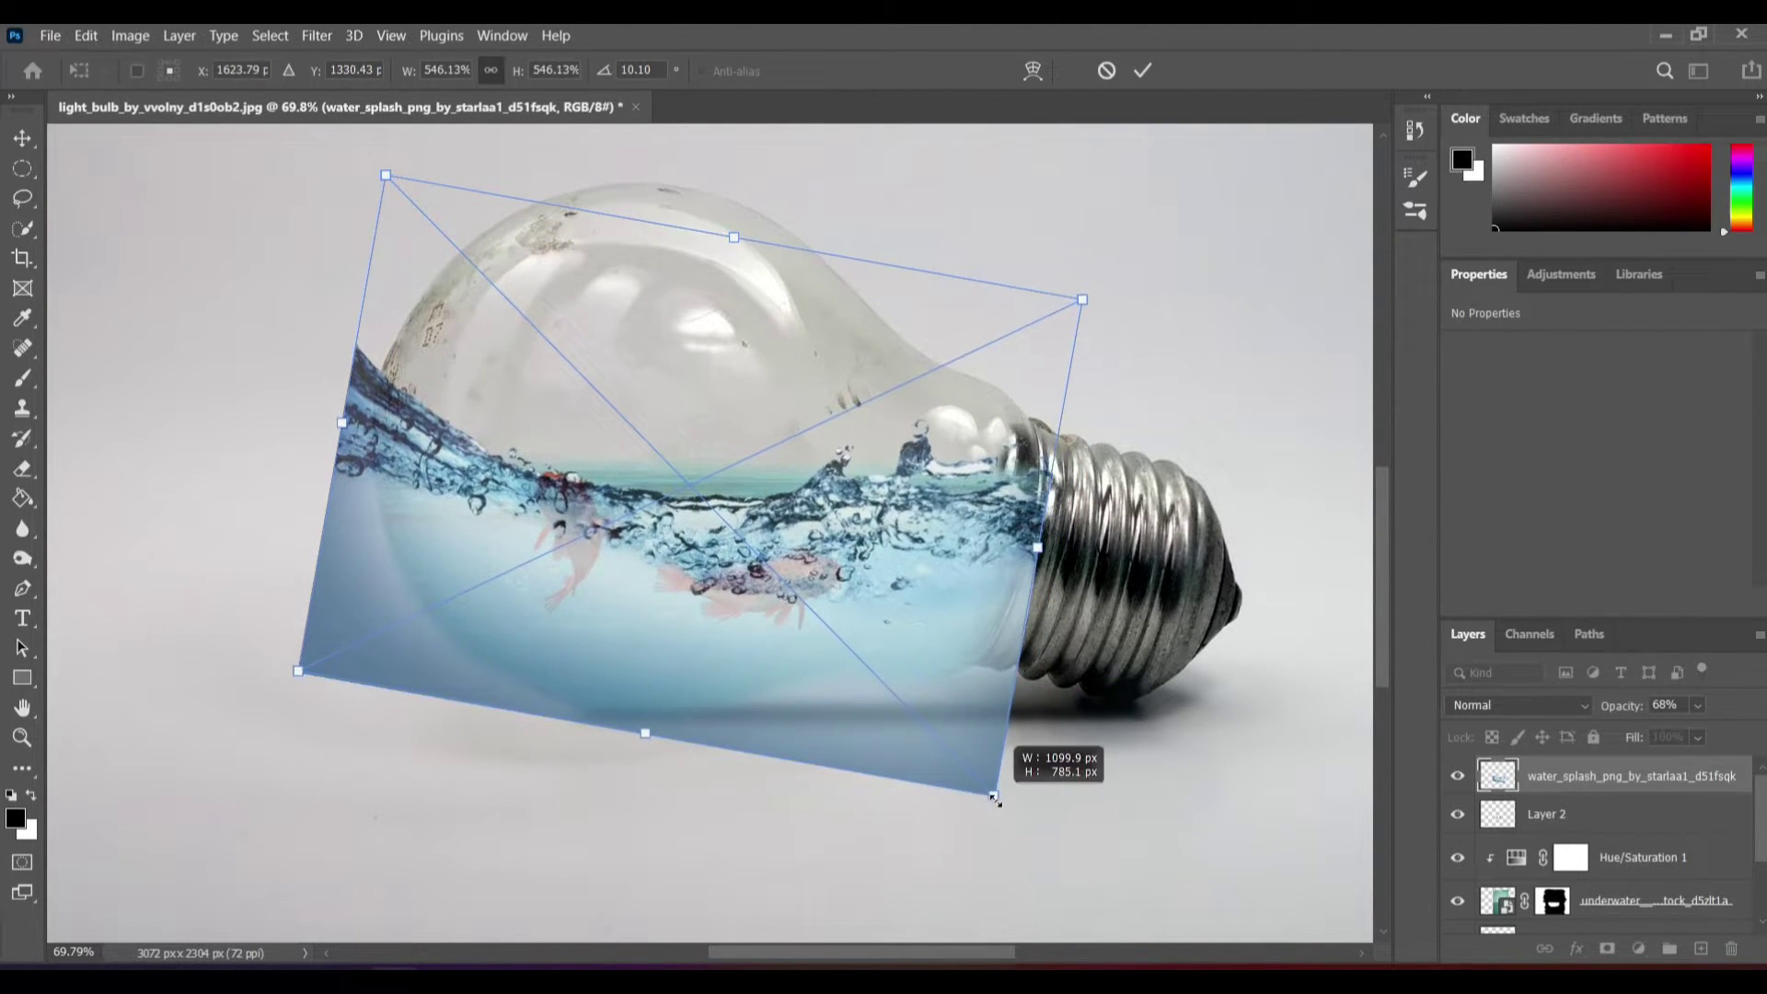
mouse_move(919, 699)
left_mouse_down()
mouse_move(816, 684)
mouse_move(910, 695)
left_mouse_up()
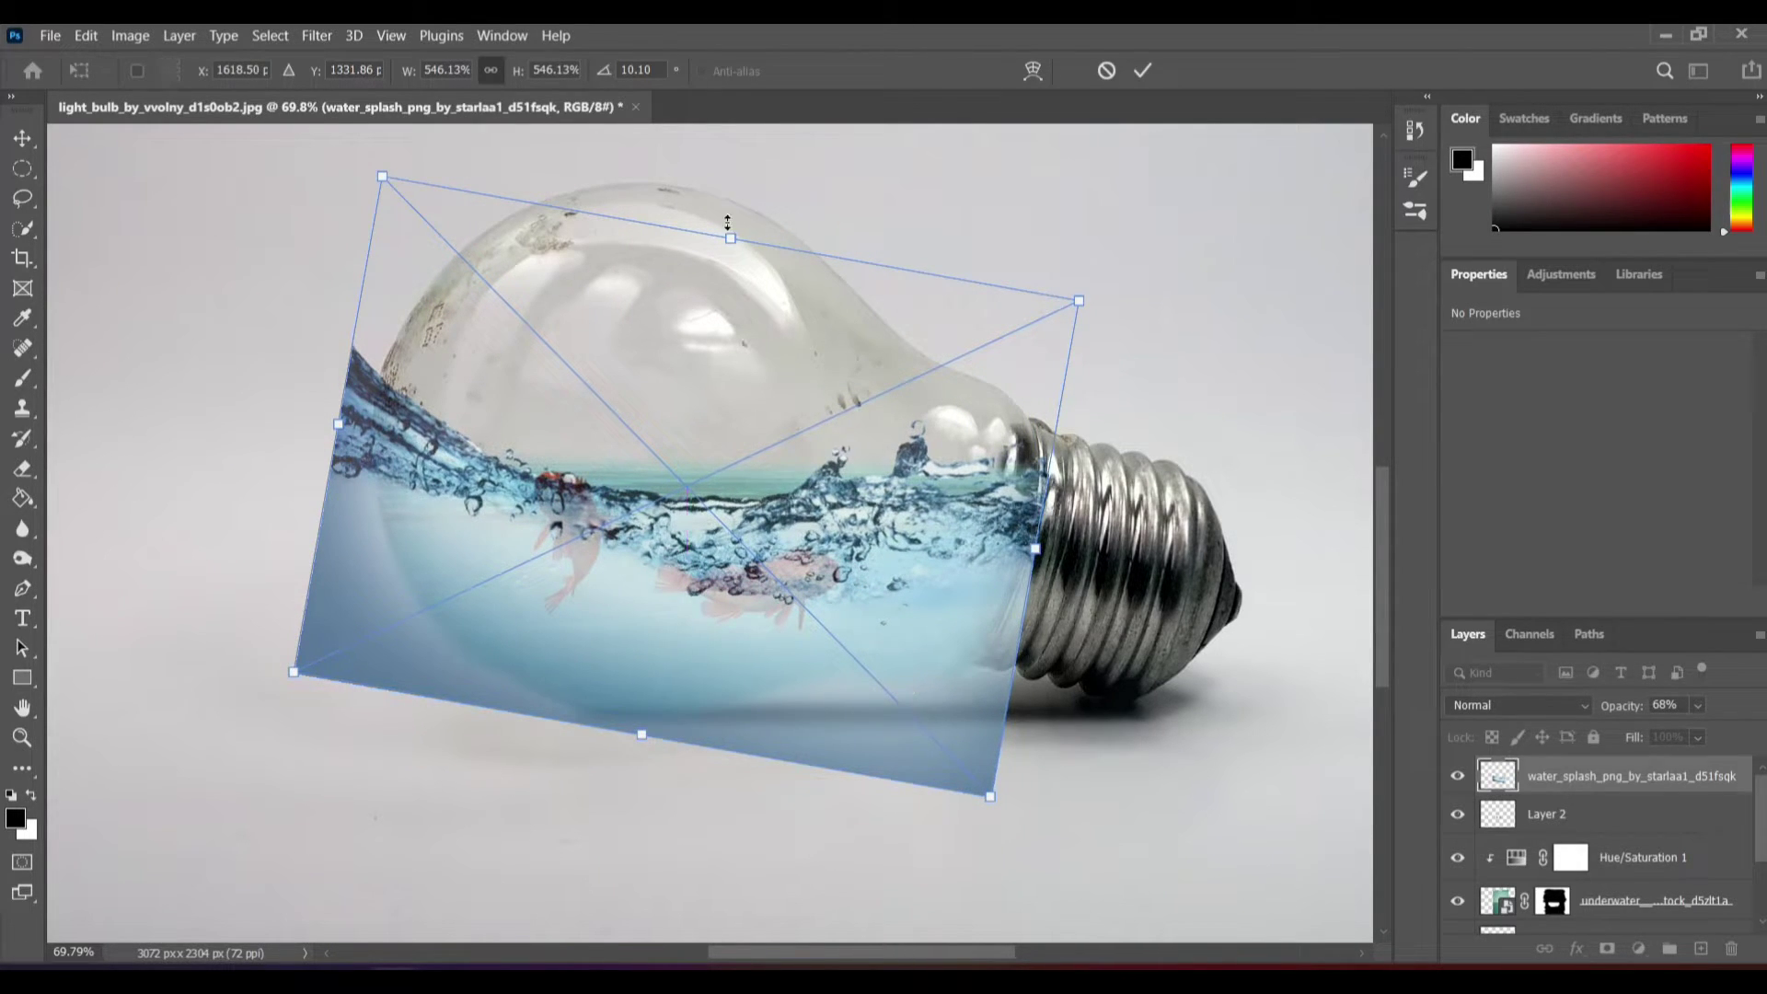
left_click_drag(727, 221, 733, 217)
mouse_move(867, 530)
left_mouse_down()
mouse_move(847, 526)
mouse_move(854, 498)
mouse_move(848, 526)
left_mouse_up()
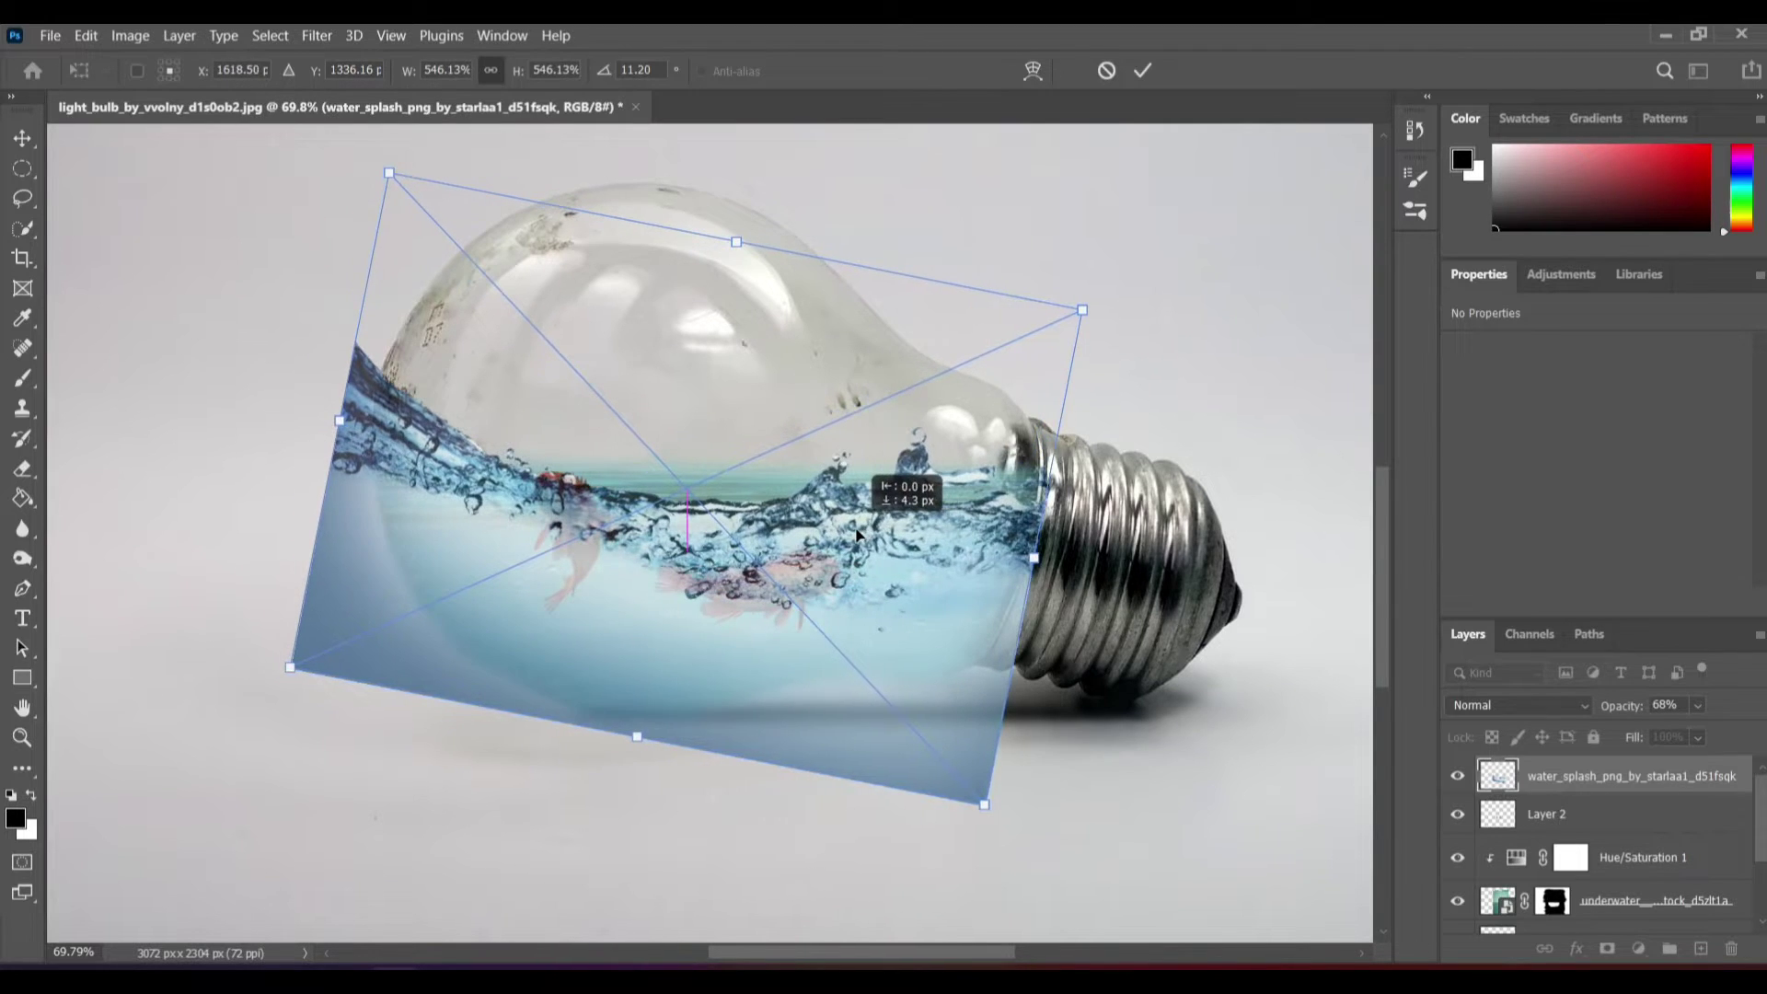
left_click_drag(848, 527, 856, 533)
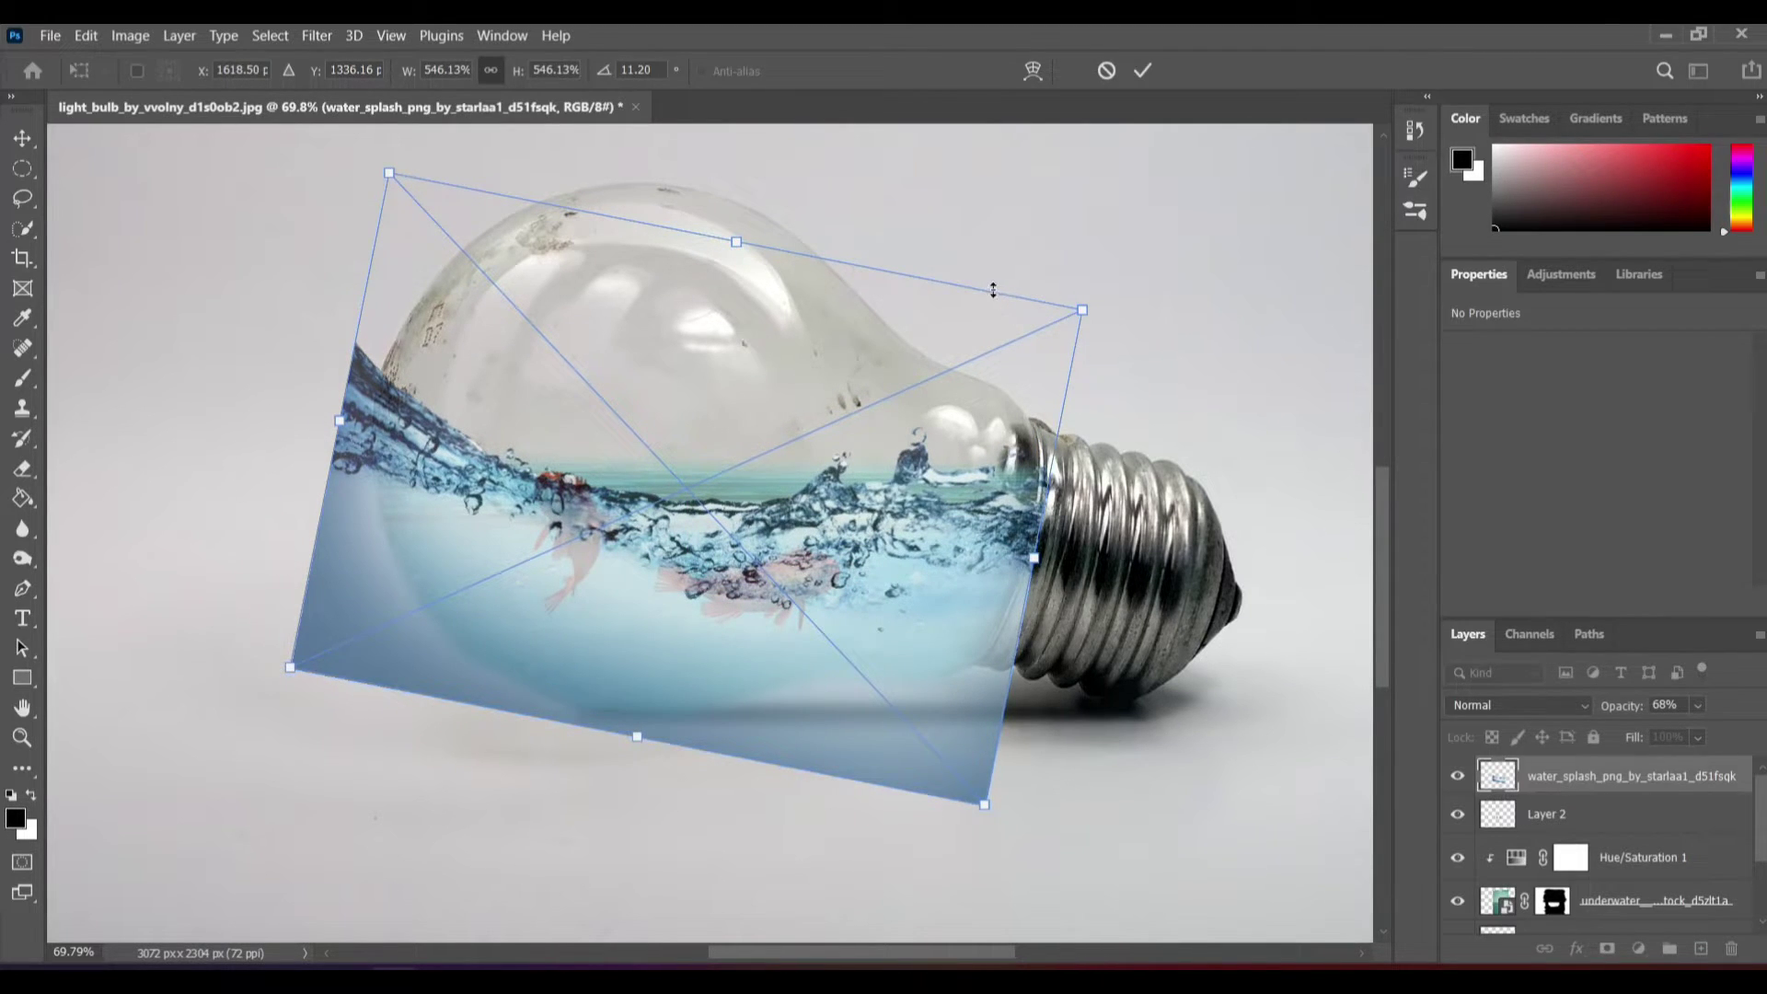
left_click_drag(911, 531, 981, 520)
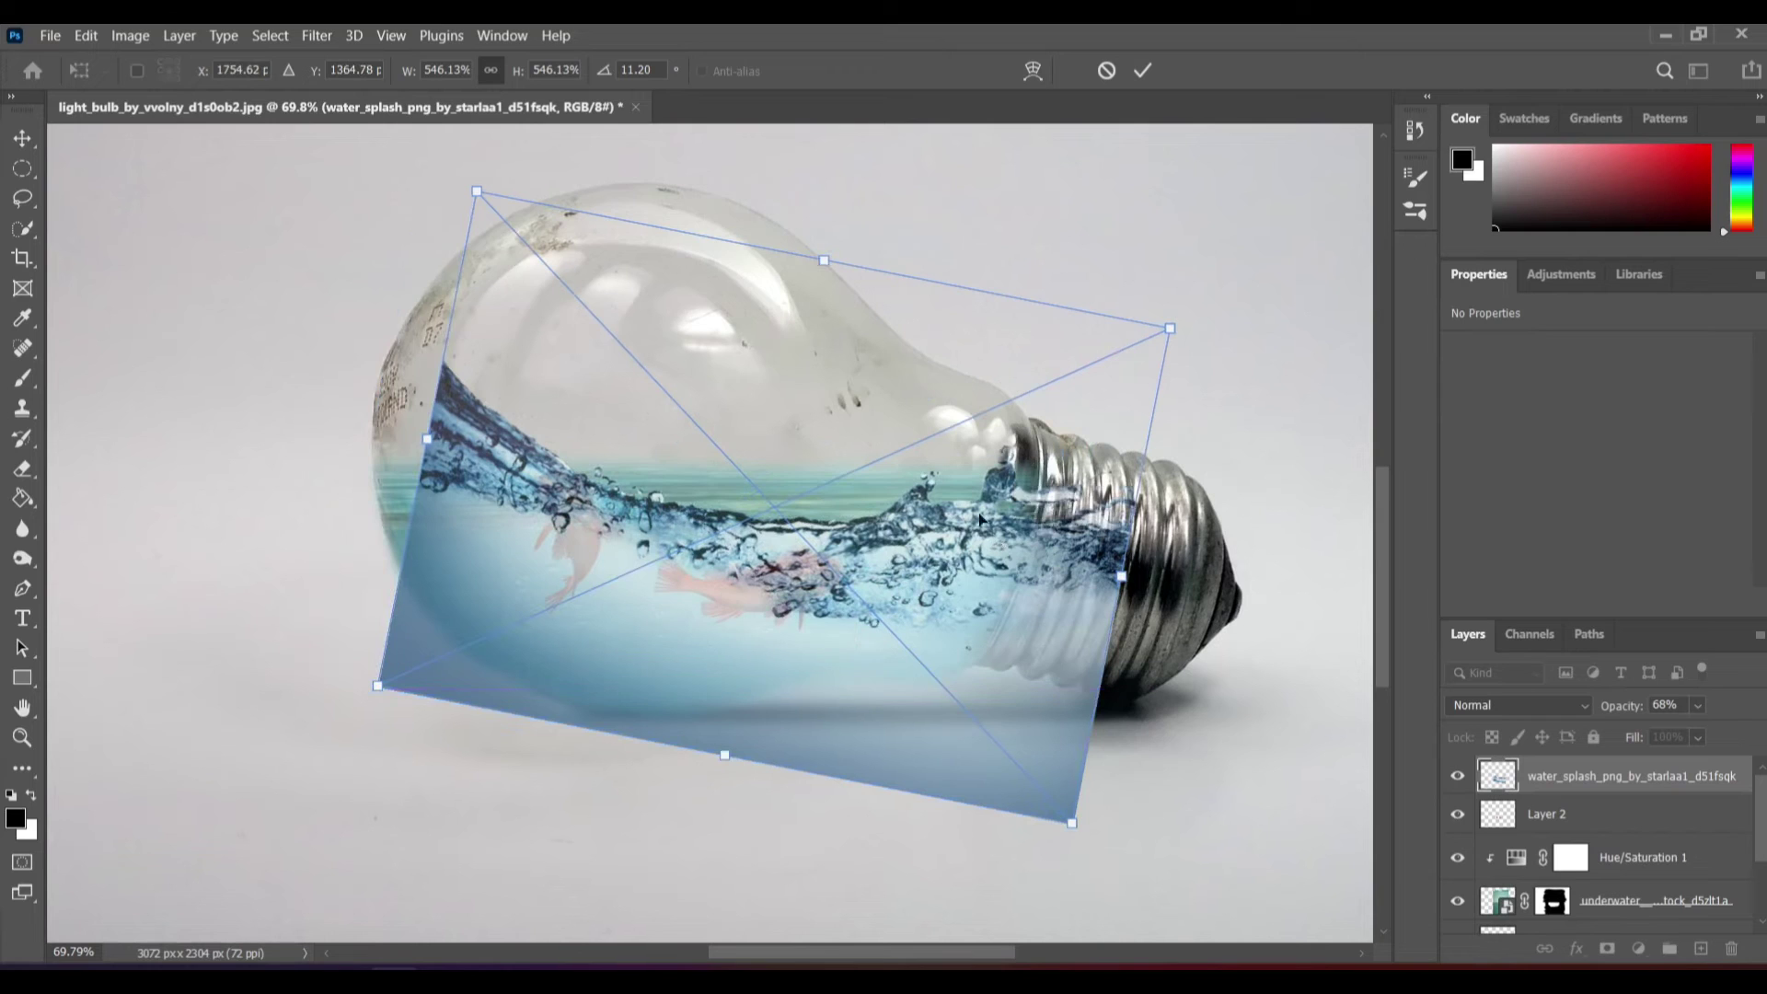
- Enlarge the splash to about 602% with a 9.5° tilt across the waterline
left_click_drag(1210, 589, 1149, 565)
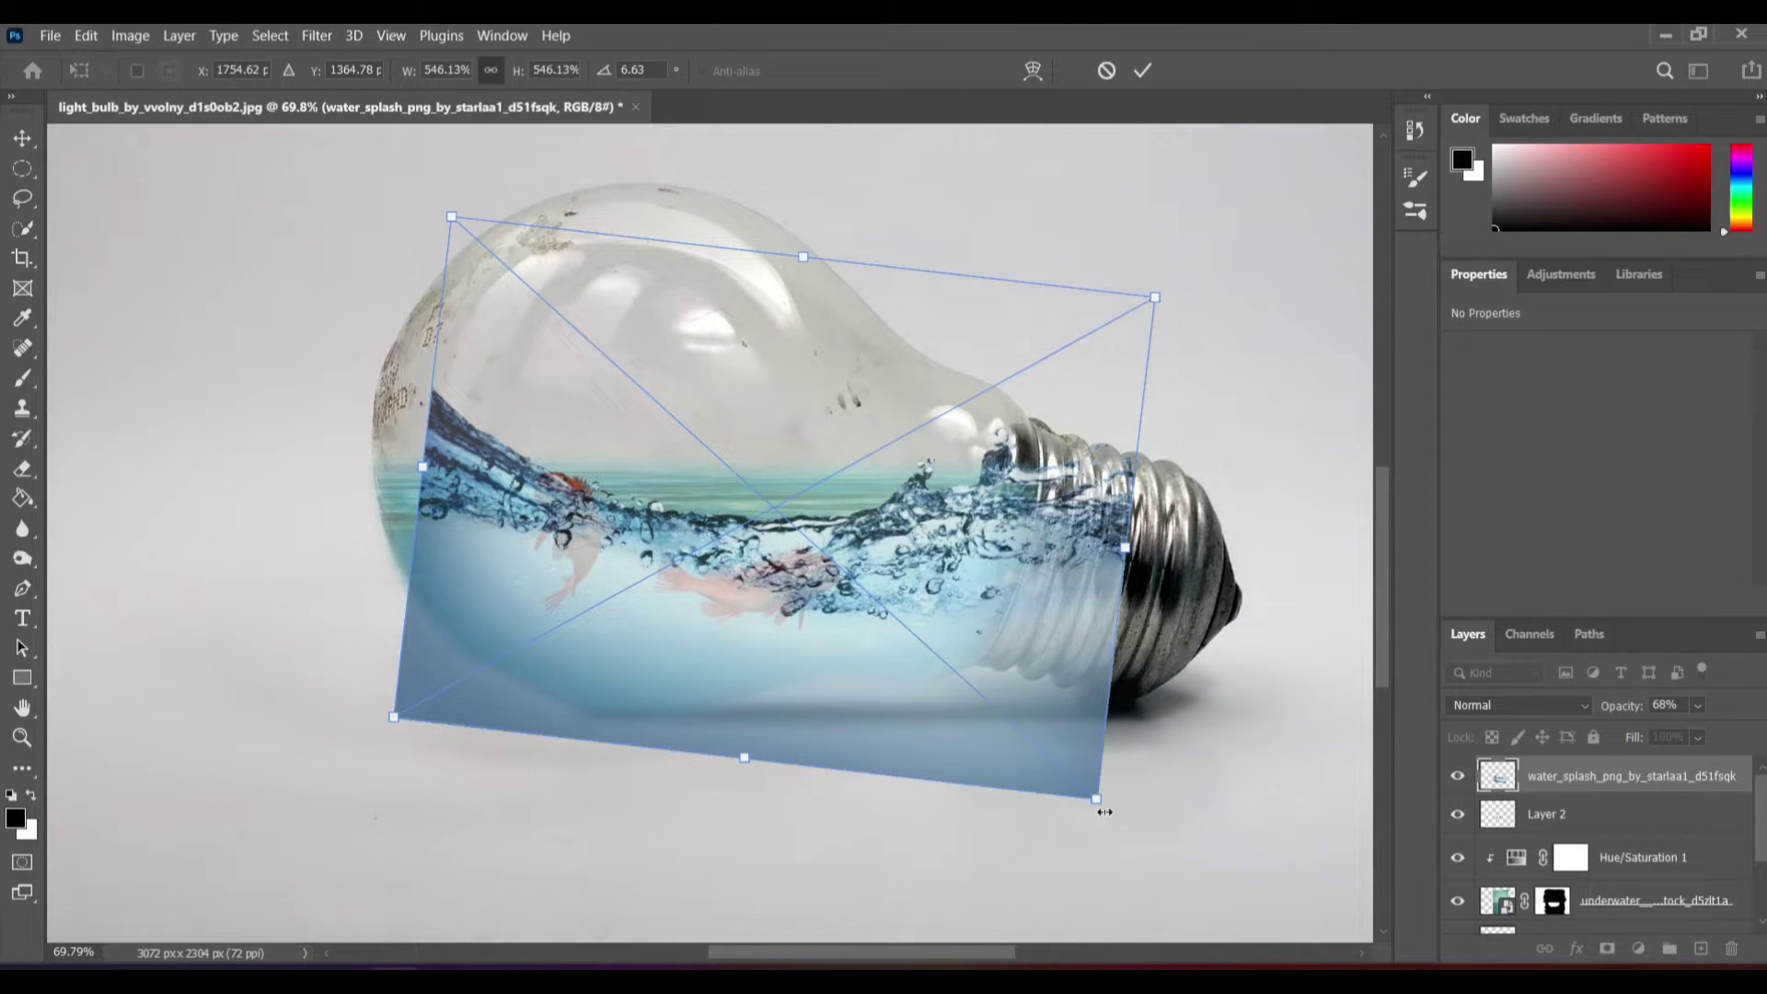
left_click_drag(1103, 811, 1167, 865)
mouse_move(1079, 698)
left_mouse_down()
mouse_move(1003, 681)
mouse_move(983, 694)
mouse_move(975, 664)
left_mouse_up()
left_click_drag(783, 184, 752, 212)
mouse_move(854, 592)
left_mouse_down()
mouse_move(831, 556)
mouse_move(764, 567)
left_mouse_up()
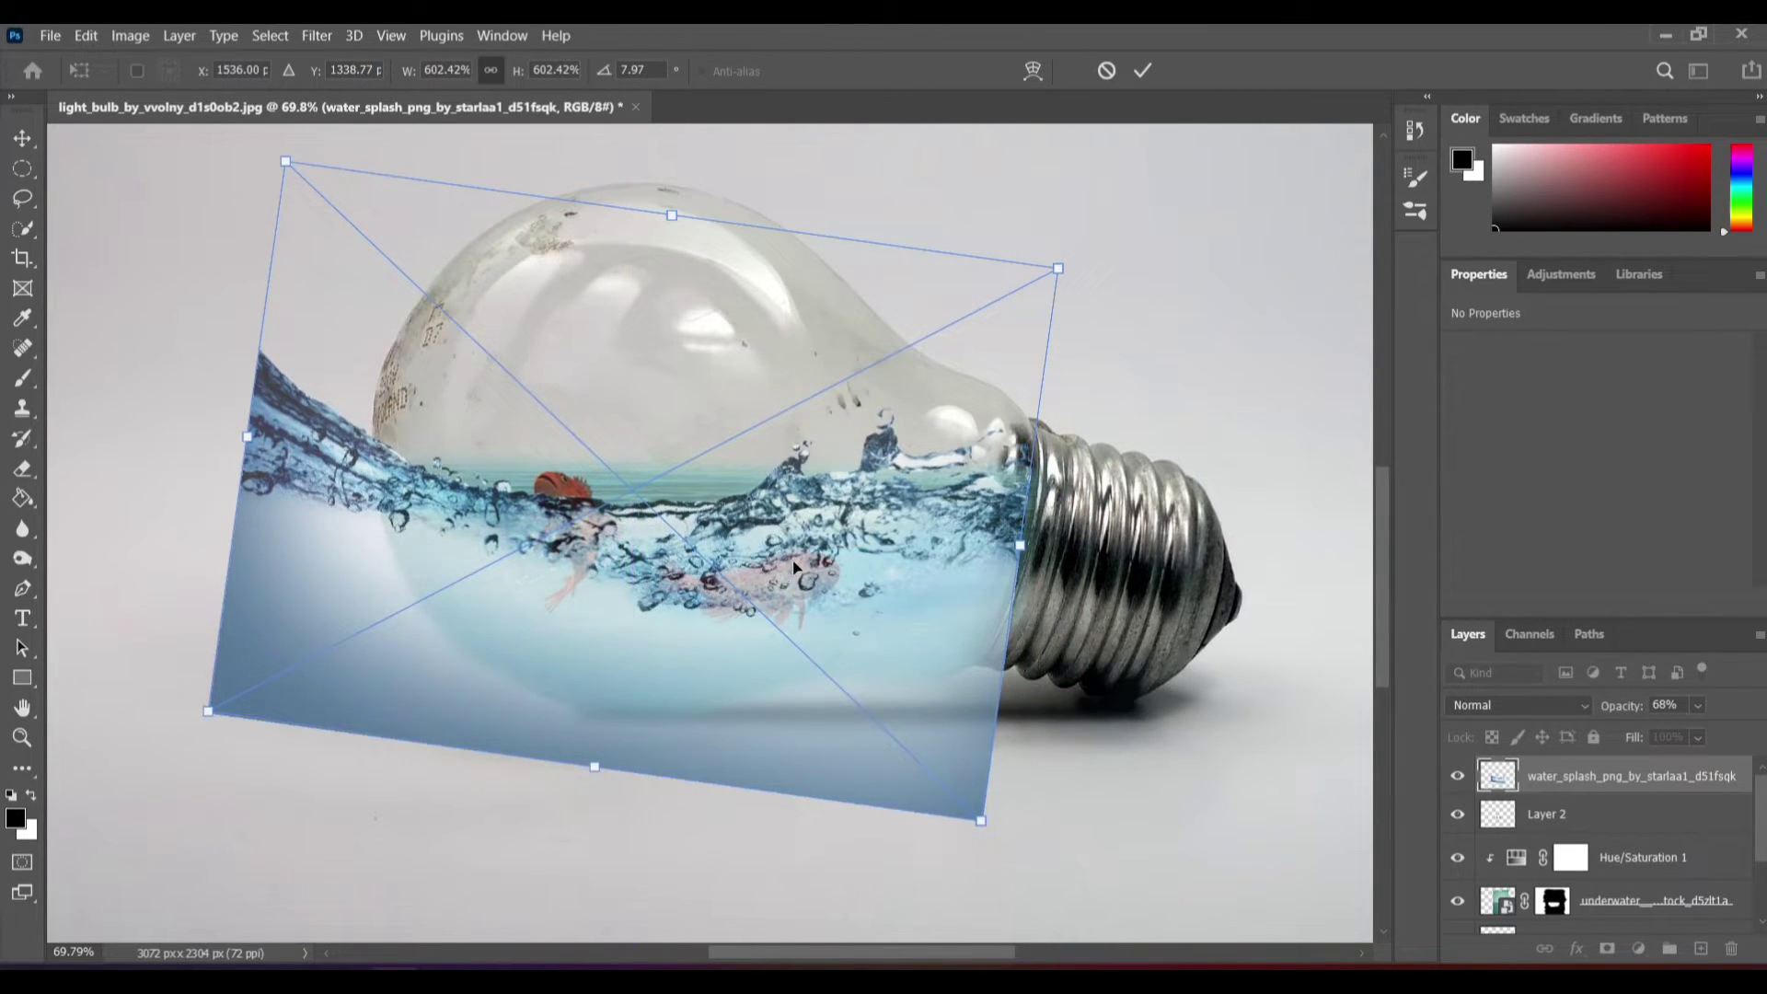
left_click_drag(767, 186, 777, 181)
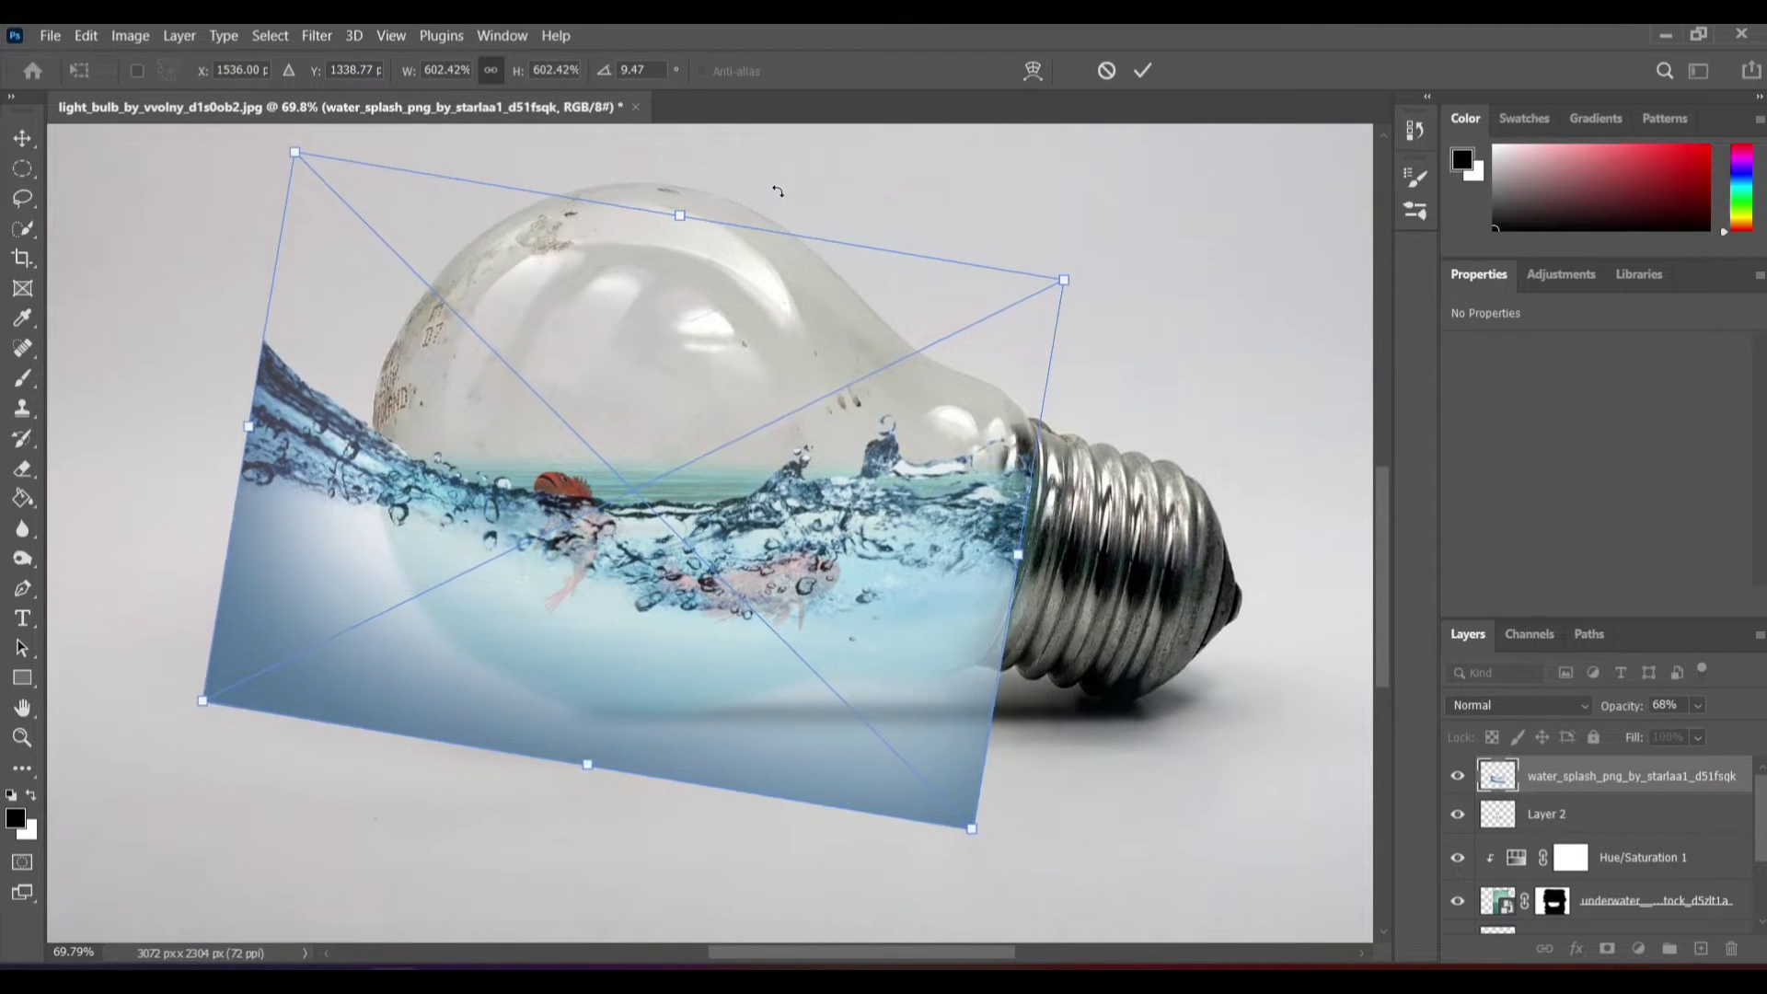
left_click_drag(819, 515, 817, 531)
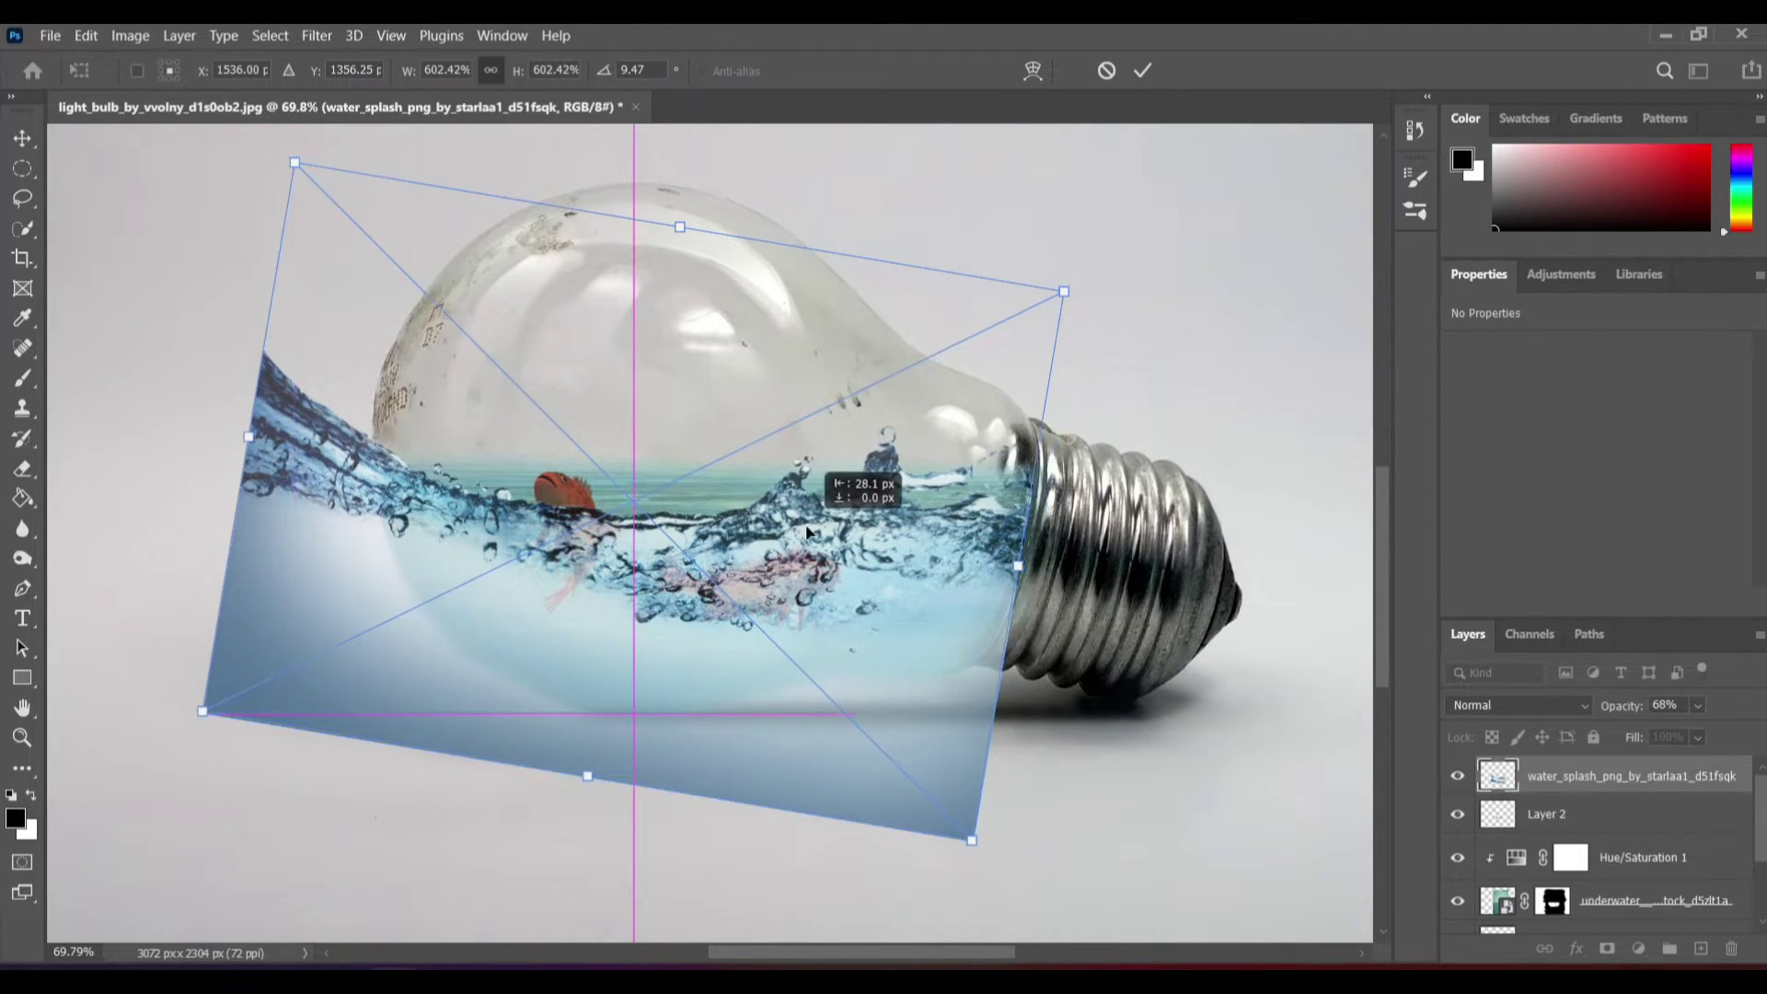
left_click(1141, 66)
- Rotate the fish on Layer 2 slightly
left_click(1564, 813)
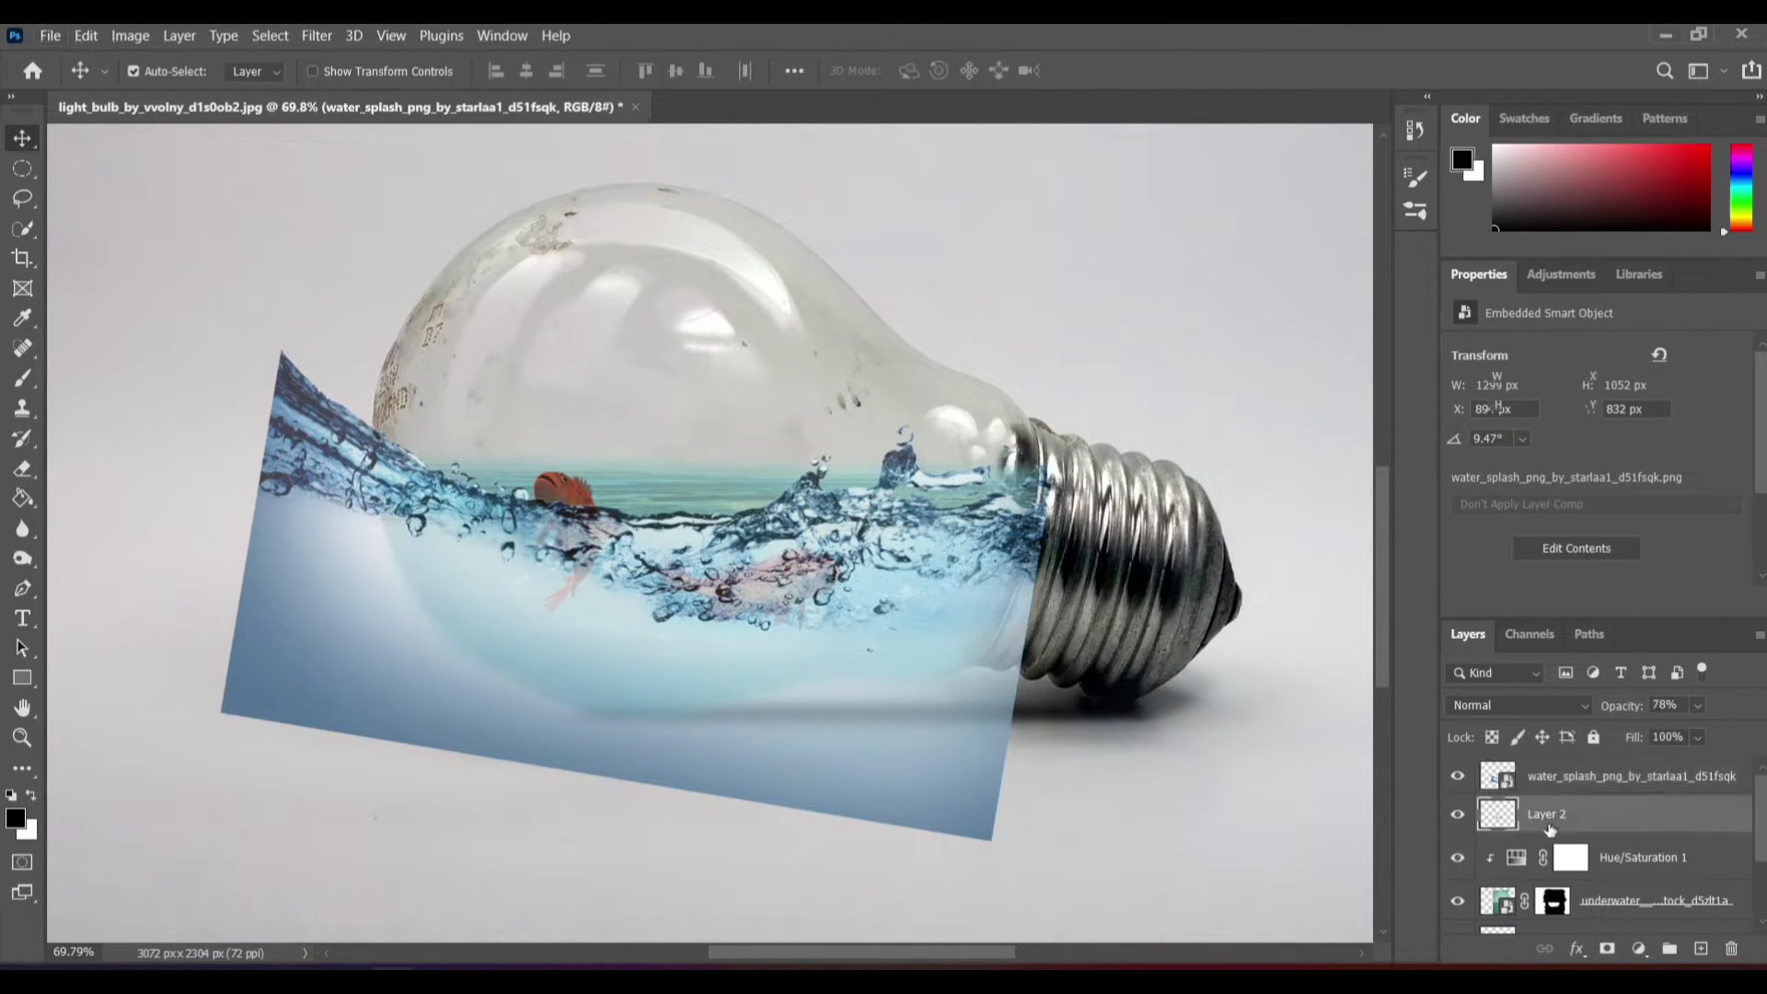
key("ctrl+t")
left_click_drag(678, 431, 708, 418)
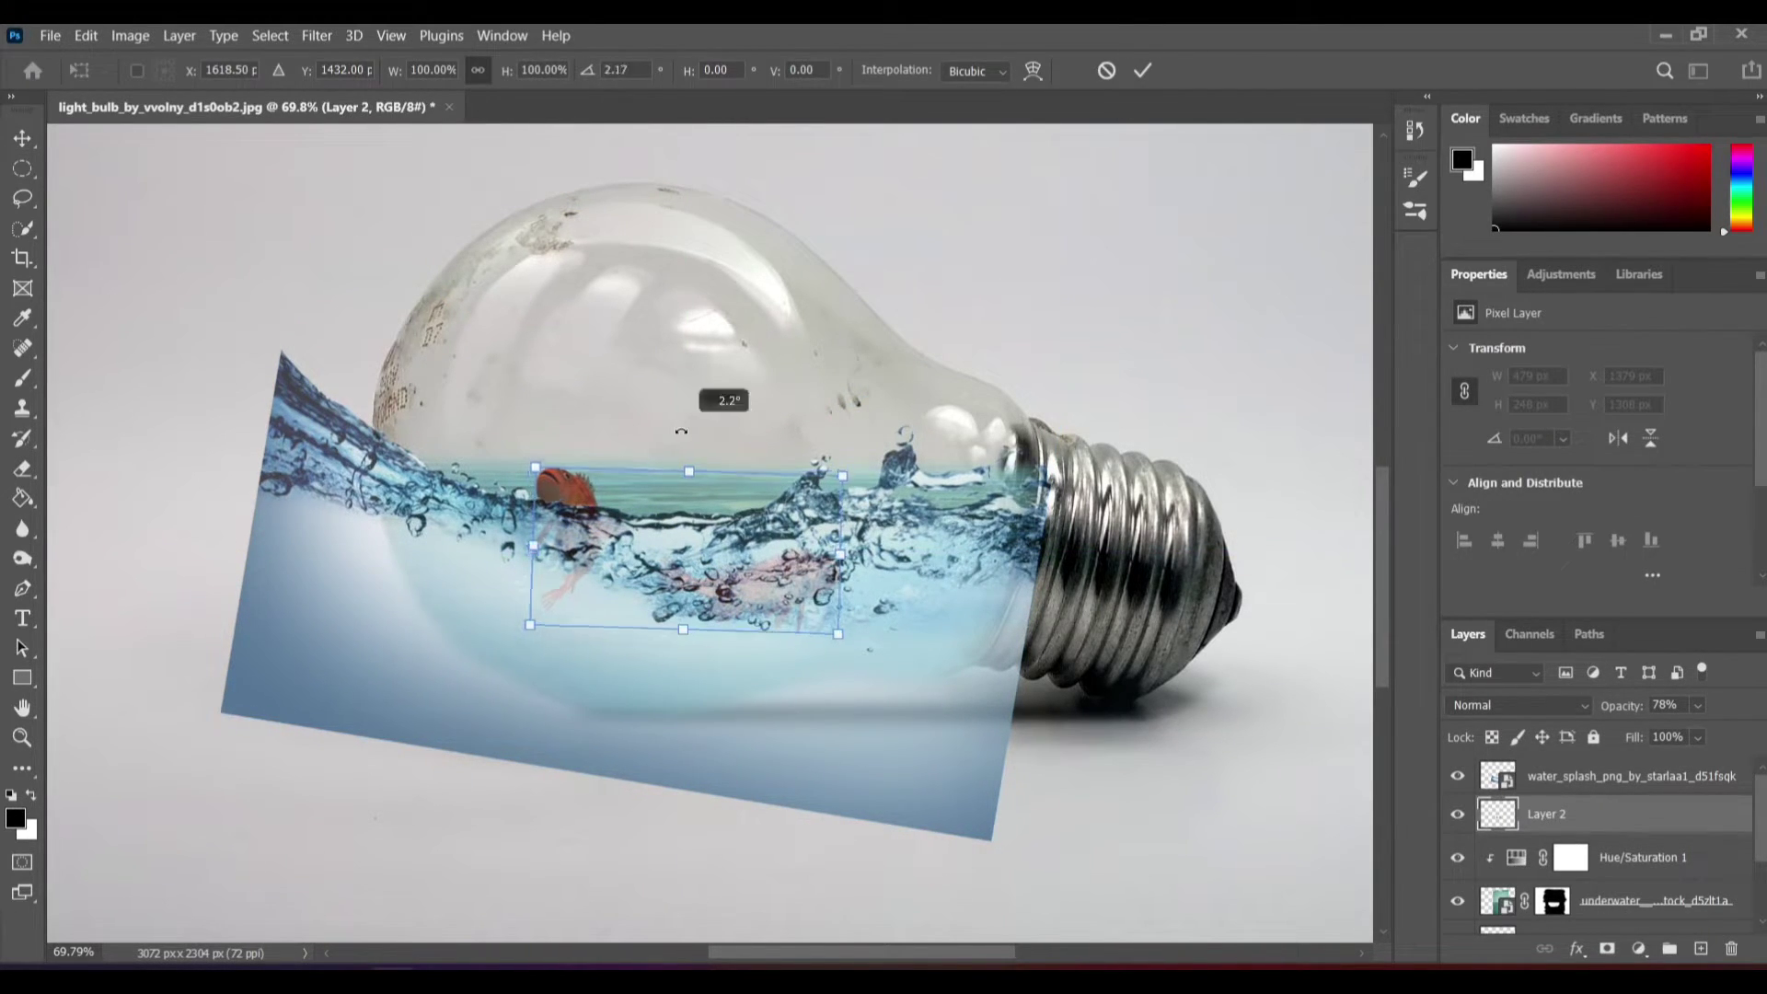
key("Return")
- Add a layer mask to the water splash layer and set a 127 px brush
left_click(1557, 785)
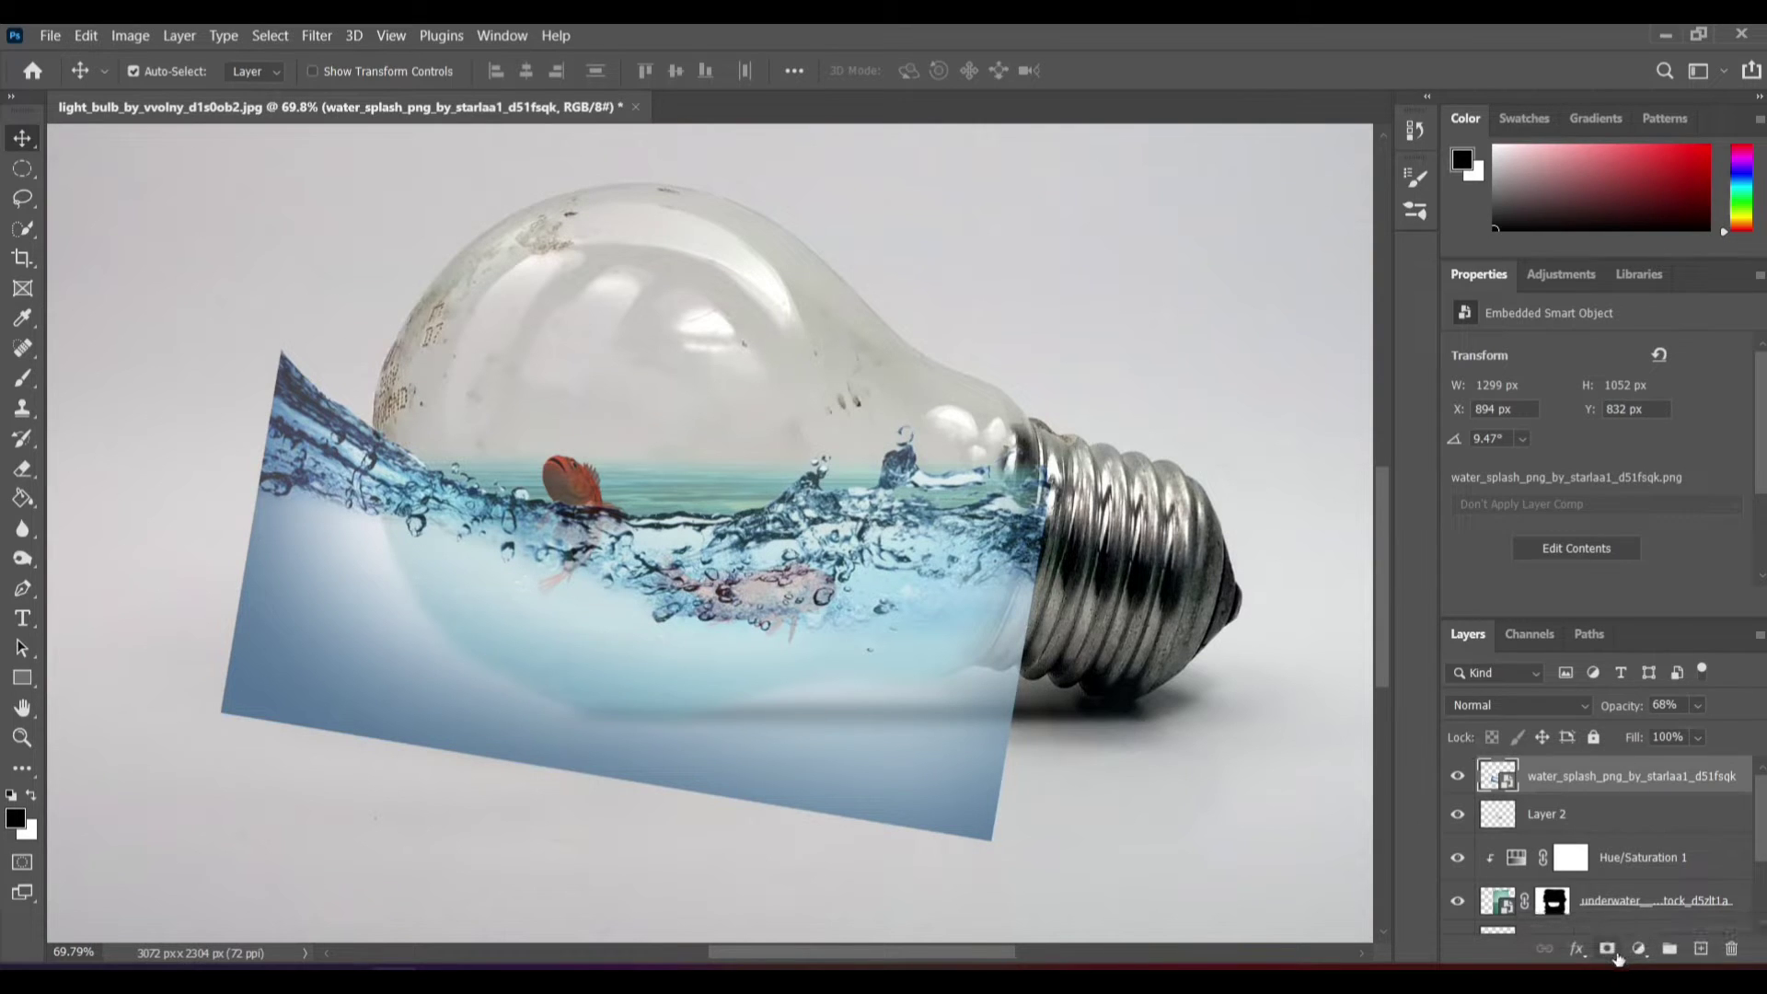
left_click(1606, 948)
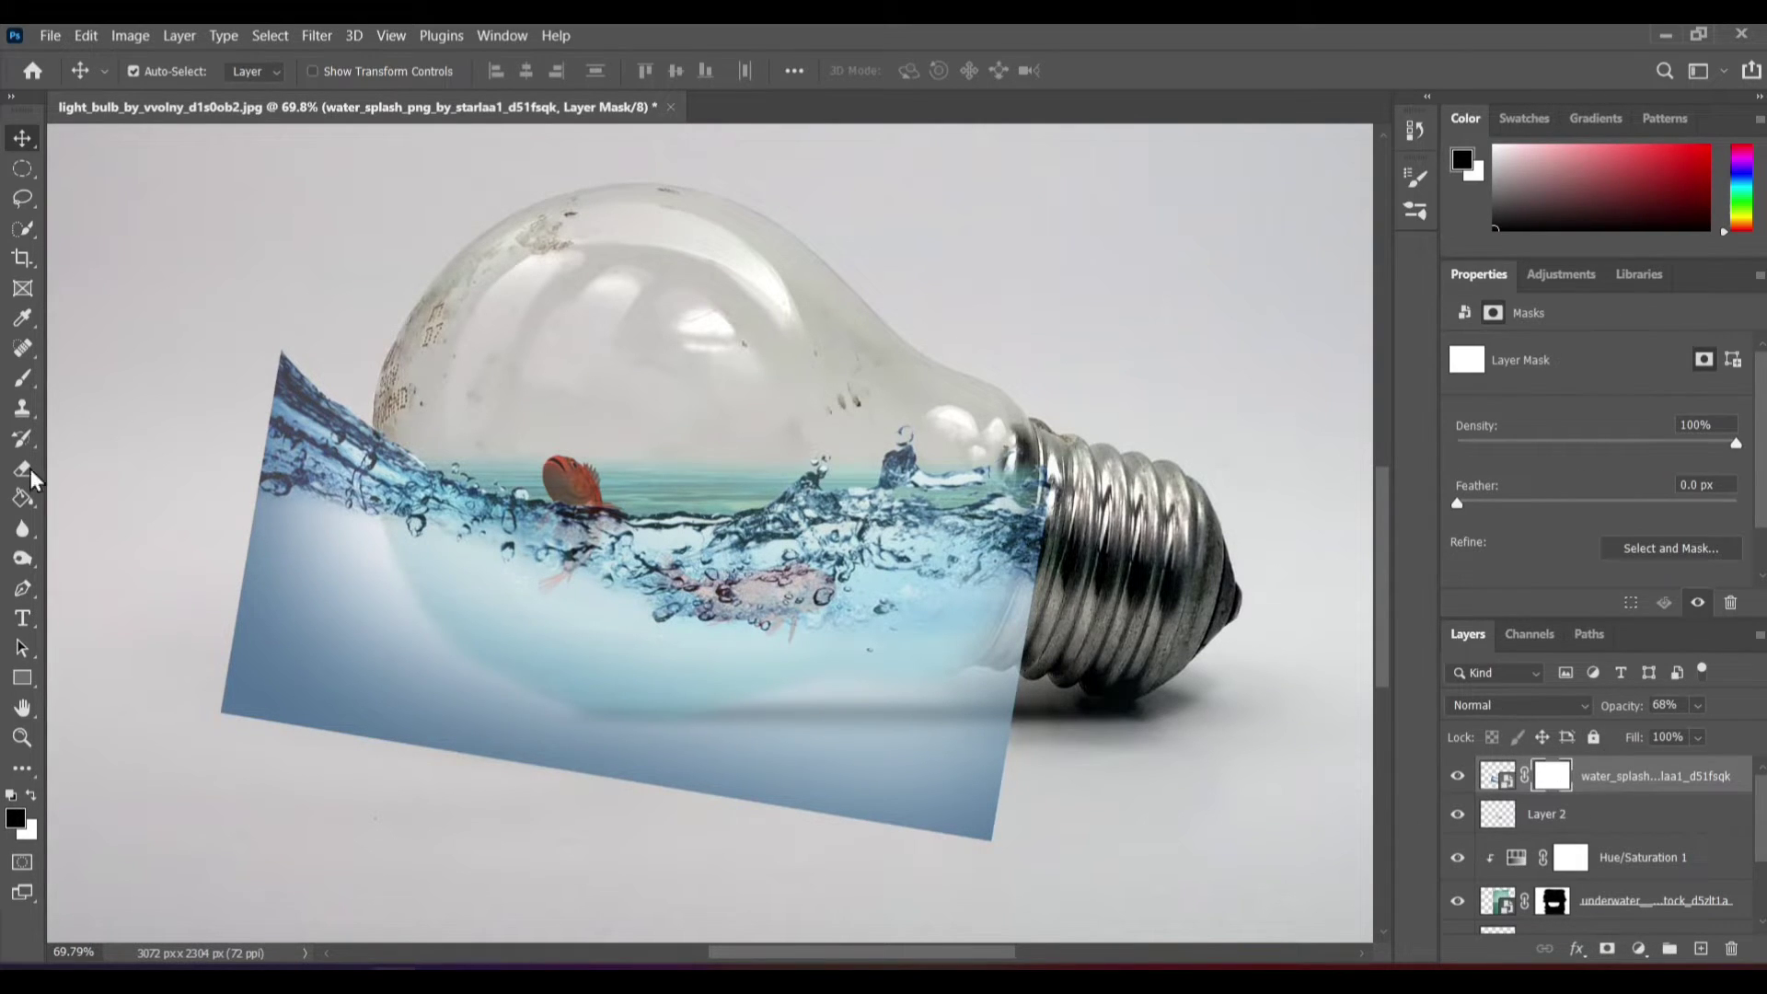
left_click(23, 377)
scroll(484, 598, "up", 2)
scroll(484, 598, "down", 1)
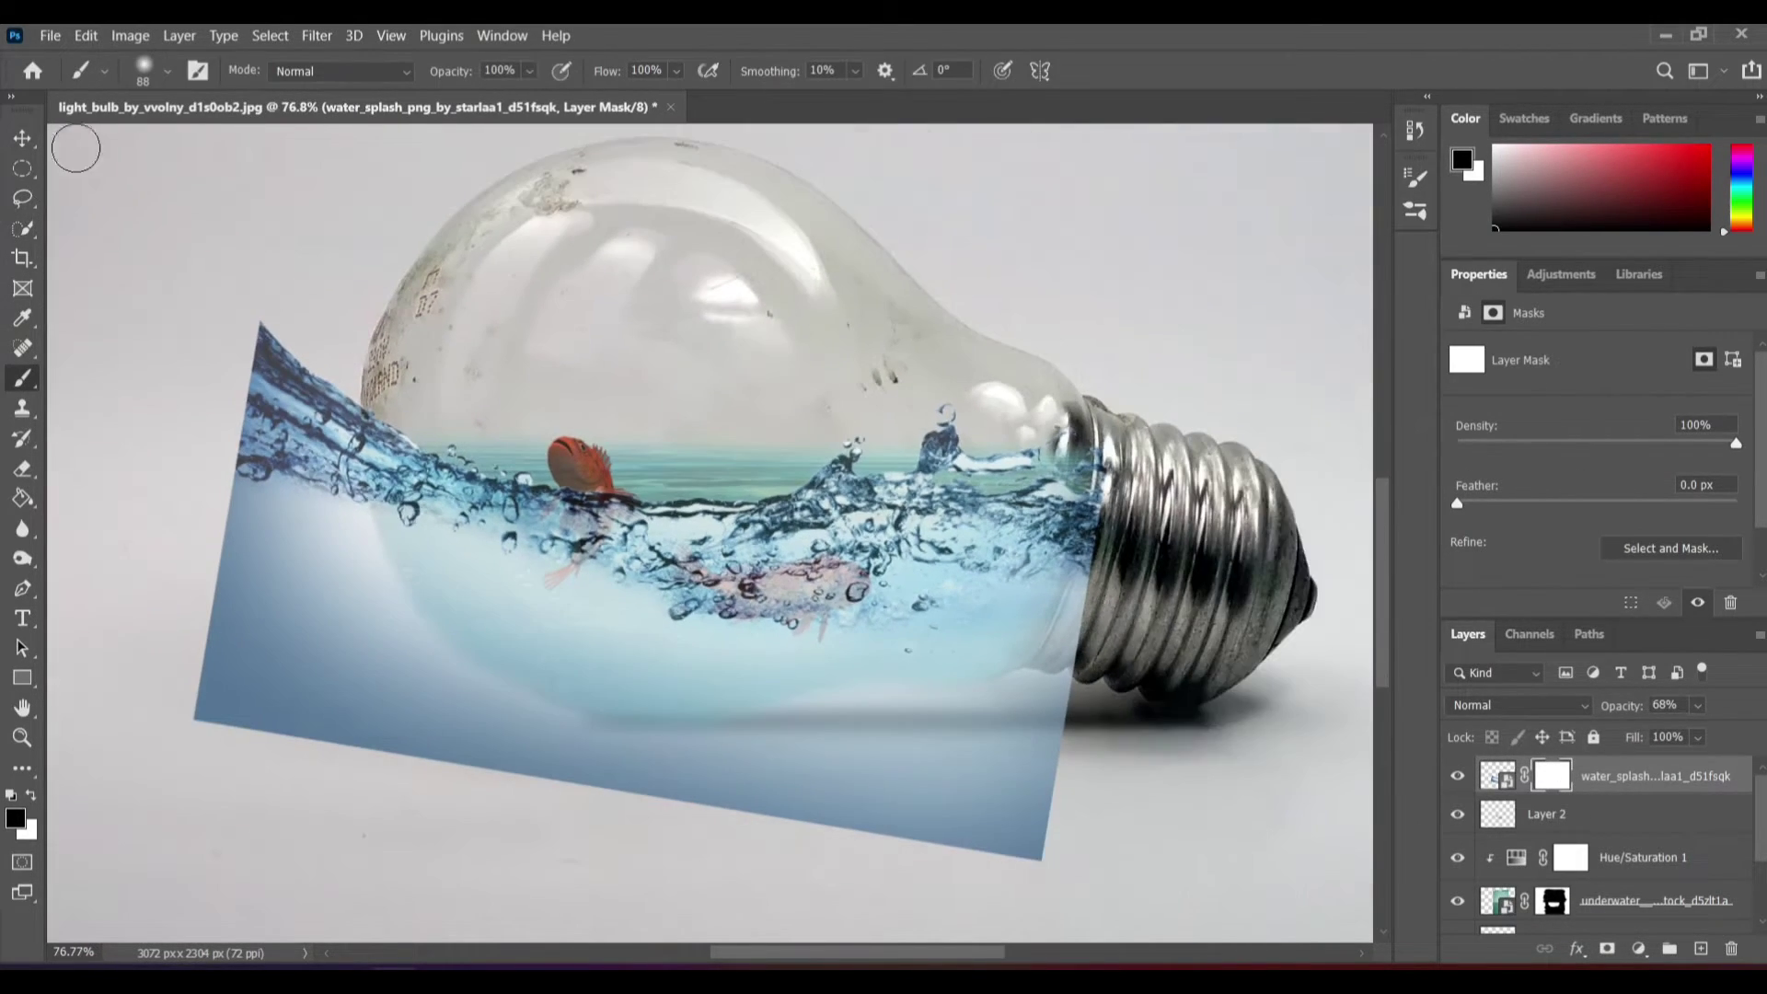
left_click(168, 71)
left_click_drag(200, 152, 208, 147)
- Mask out the splash's left and bottom edges outside the bulb, then shrink the brush to 62 px
mouse_move(276, 332)
left_mouse_down()
mouse_move(245, 474)
mouse_move(281, 448)
left_mouse_up()
mouse_move(266, 591)
left_mouse_down()
mouse_move(224, 642)
mouse_move(236, 702)
mouse_move(316, 587)
mouse_move(288, 627)
mouse_move(310, 460)
left_mouse_up()
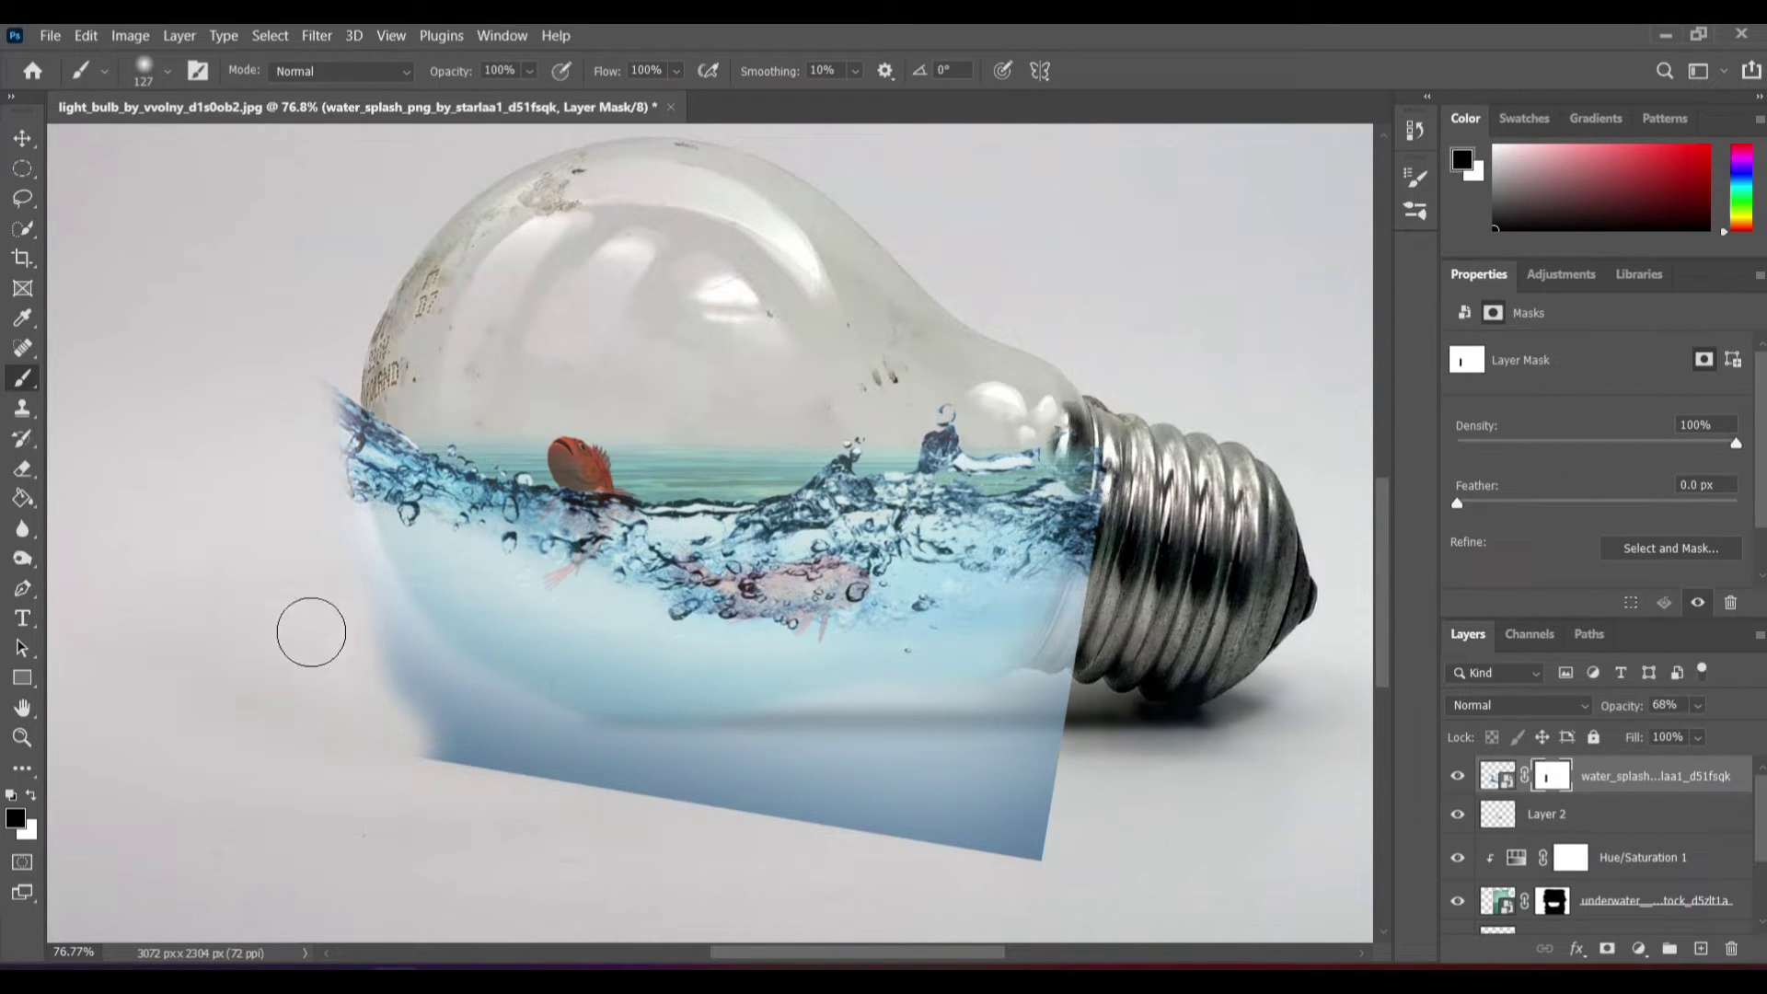
mouse_move(280, 654)
left_mouse_down()
mouse_move(856, 841)
mouse_move(923, 773)
mouse_move(1058, 704)
mouse_move(786, 775)
left_mouse_up()
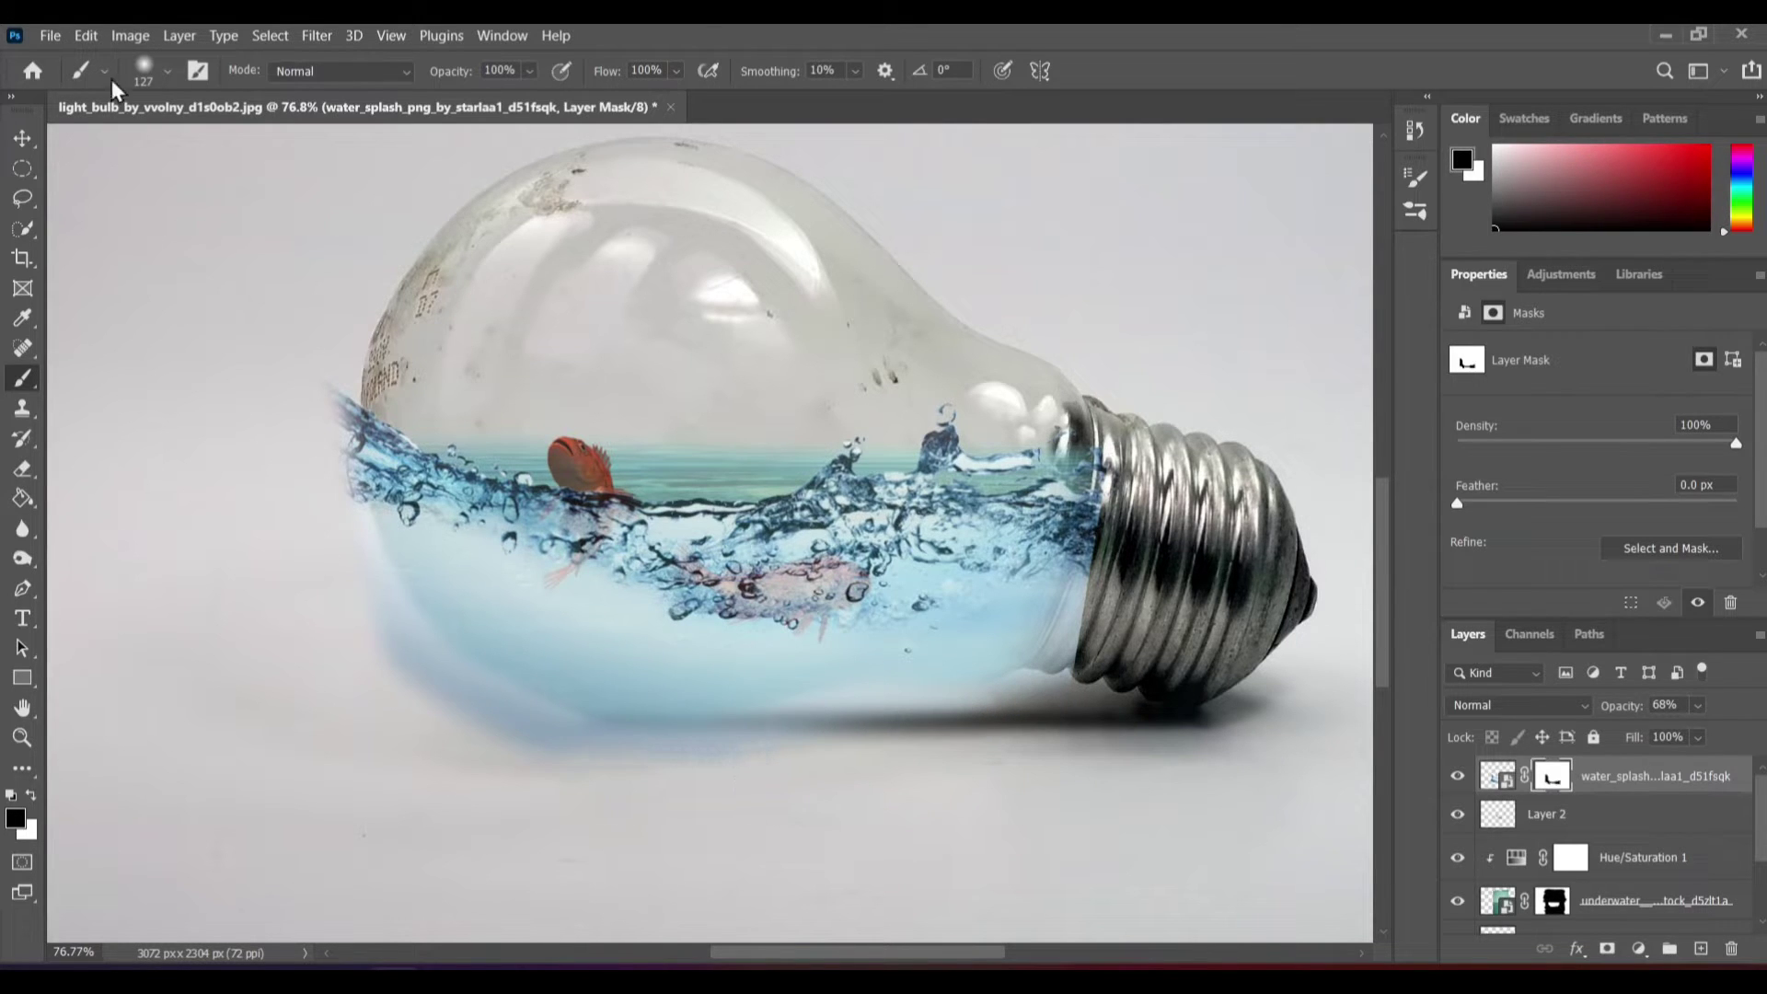
left_click(144, 69)
left_click_drag(198, 146, 174, 145)
- Shrink the brush and mask out the splash's soft left edge and spill past the bulb
key("Return")
scroll(308, 460, "up", 3)
scroll(308, 460, "up", 2)
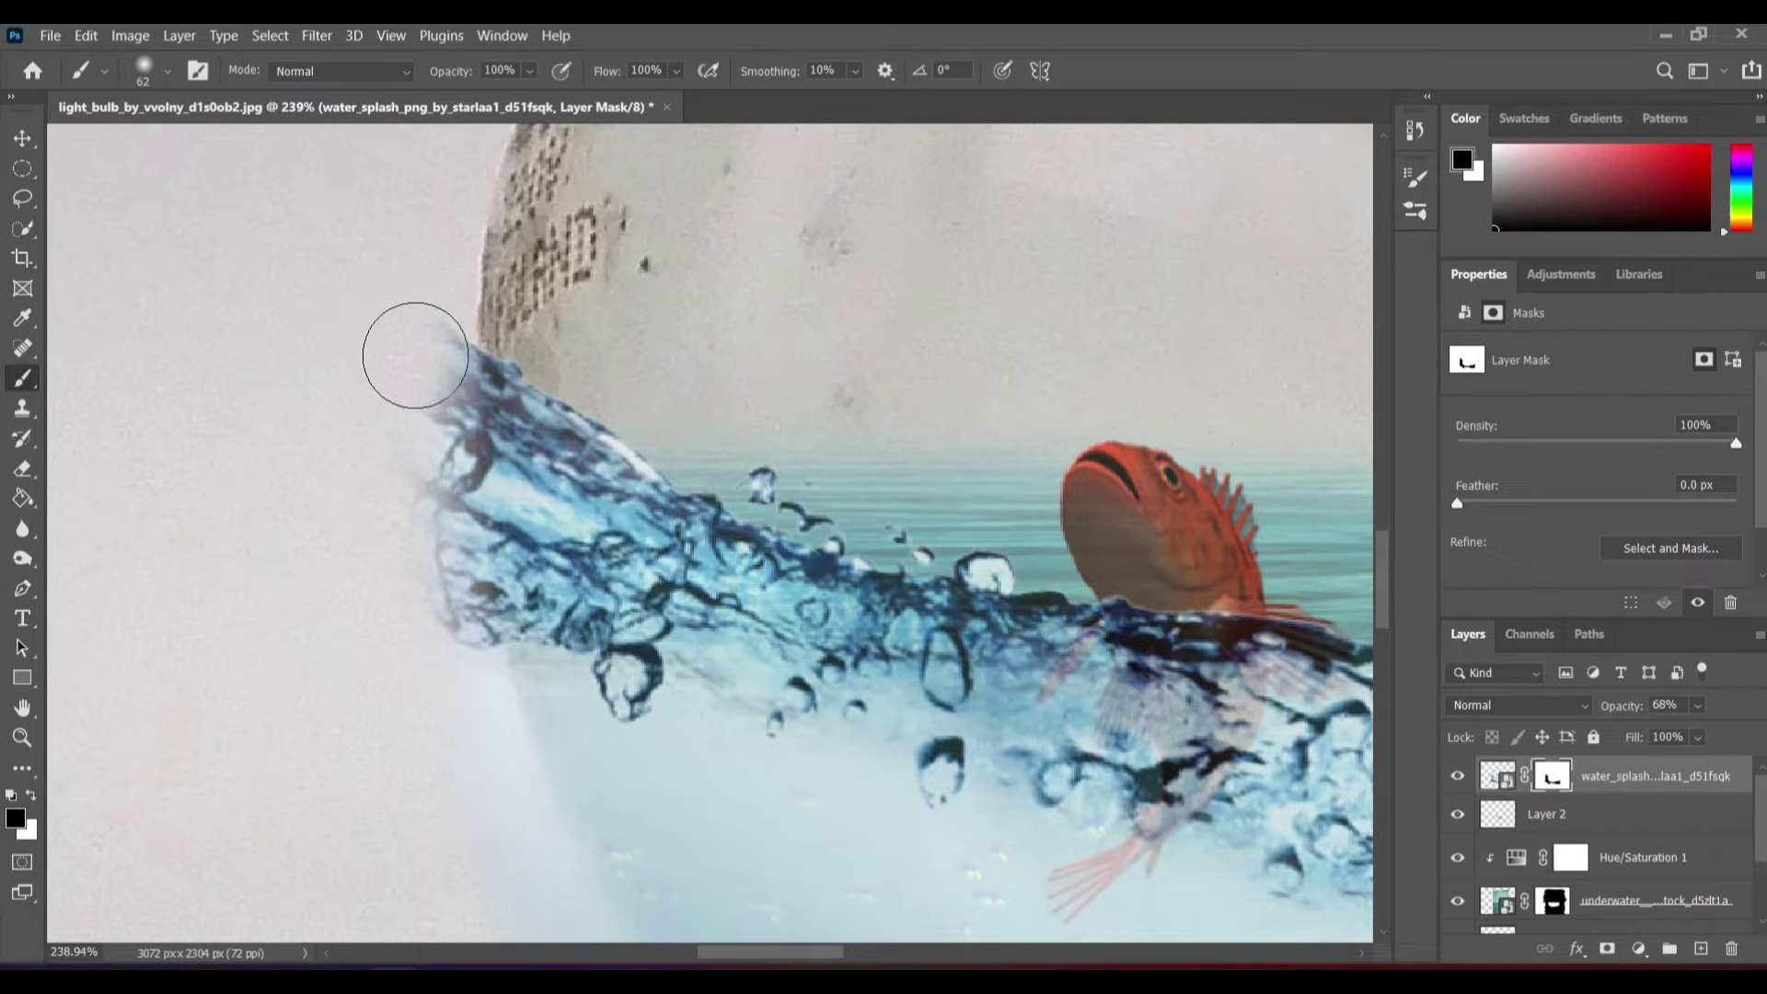
left_click(168, 71)
key("Return")
key("bracketleft")
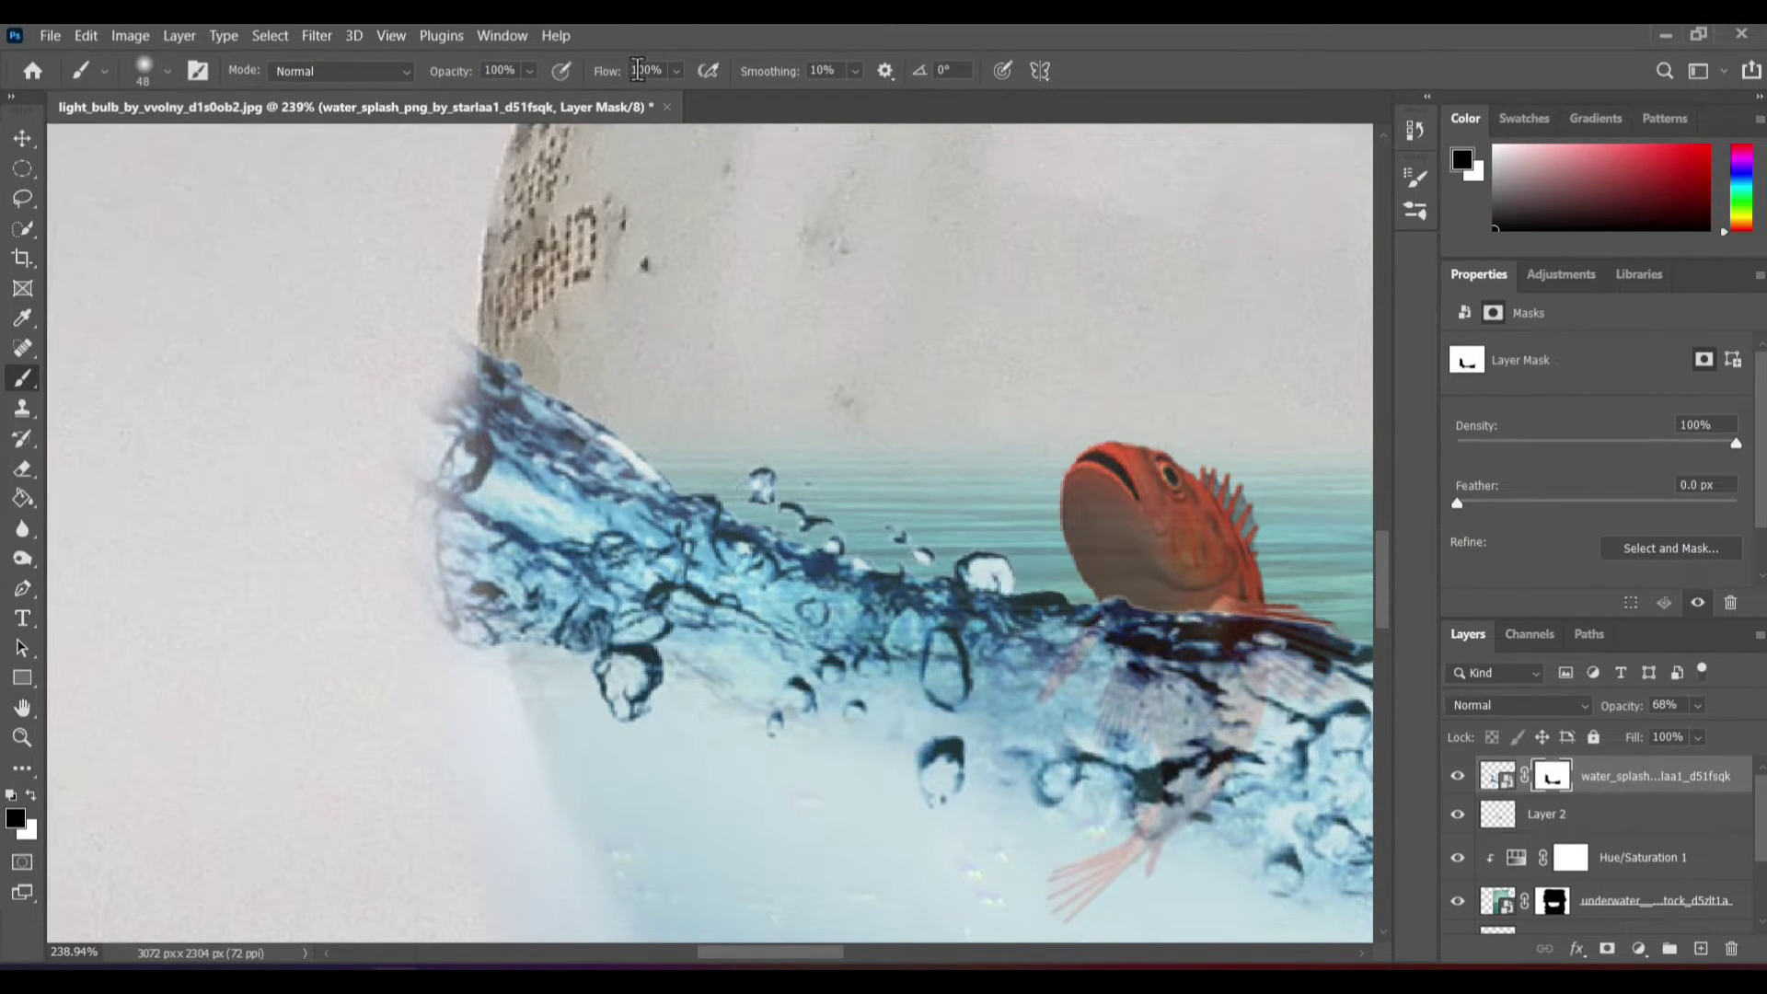
mouse_move(438, 689)
left_mouse_down()
mouse_move(453, 612)
mouse_move(414, 328)
mouse_move(436, 453)
left_mouse_up()
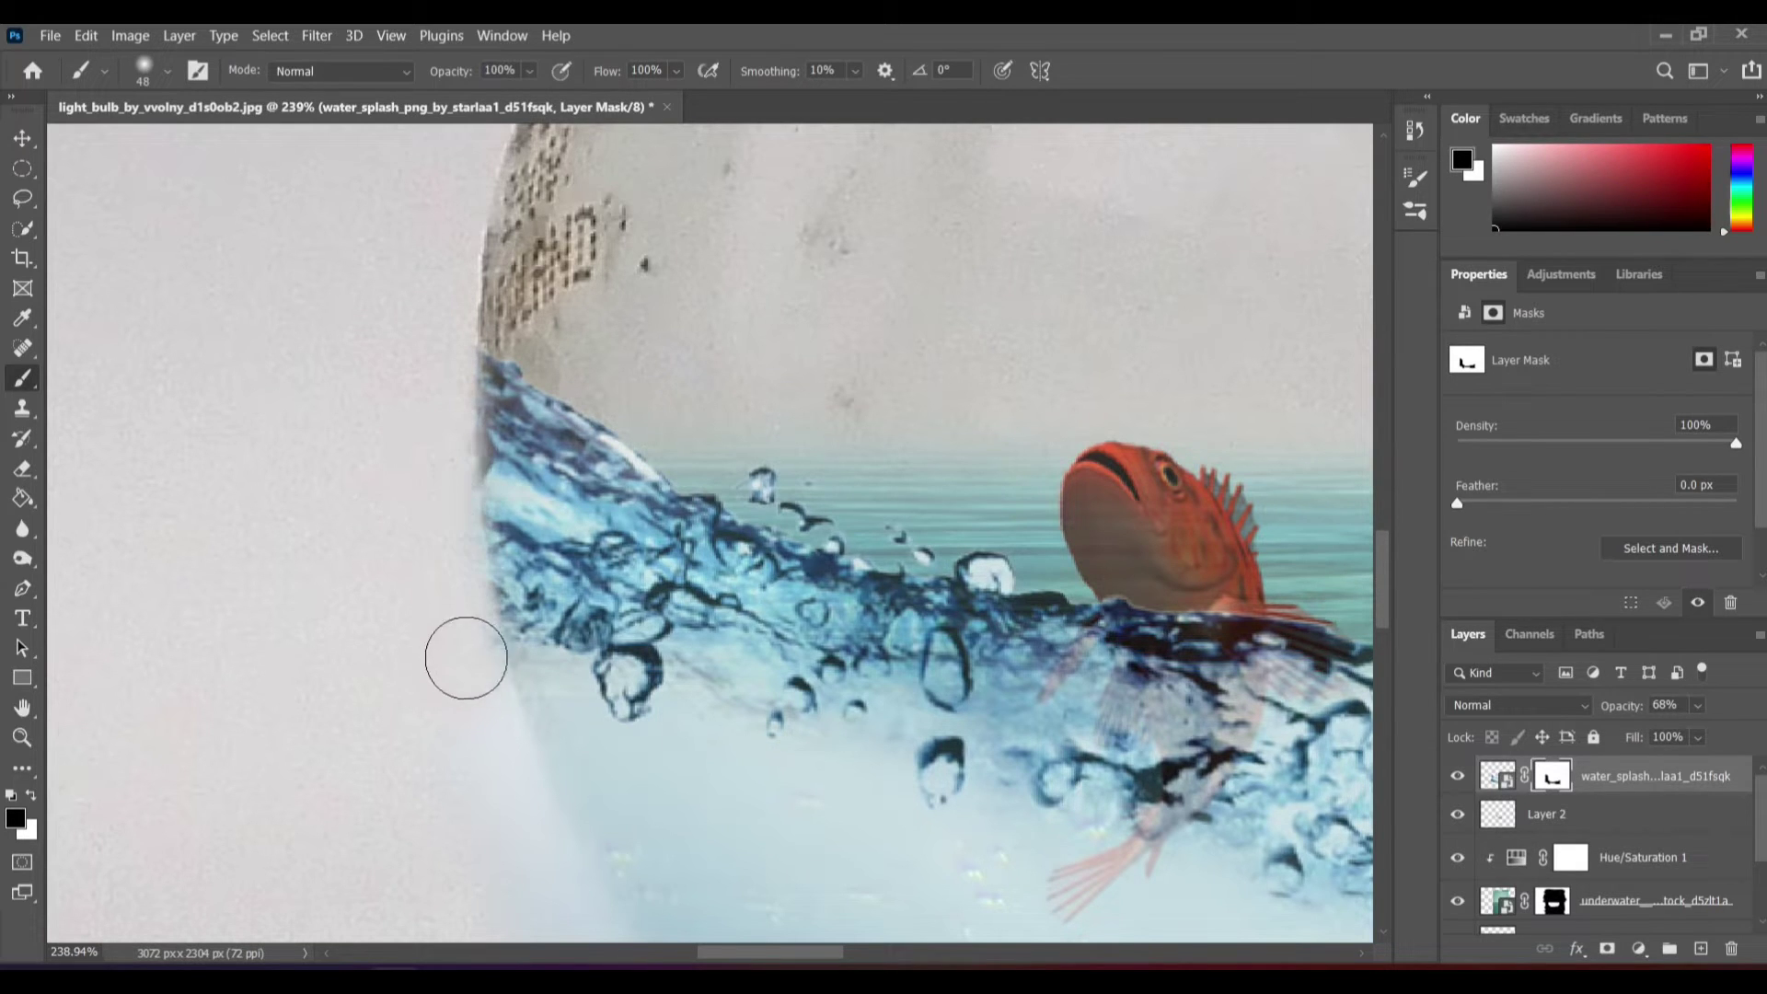
scroll(396, 552, "down", 5)
scroll(377, 608, "up", 3)
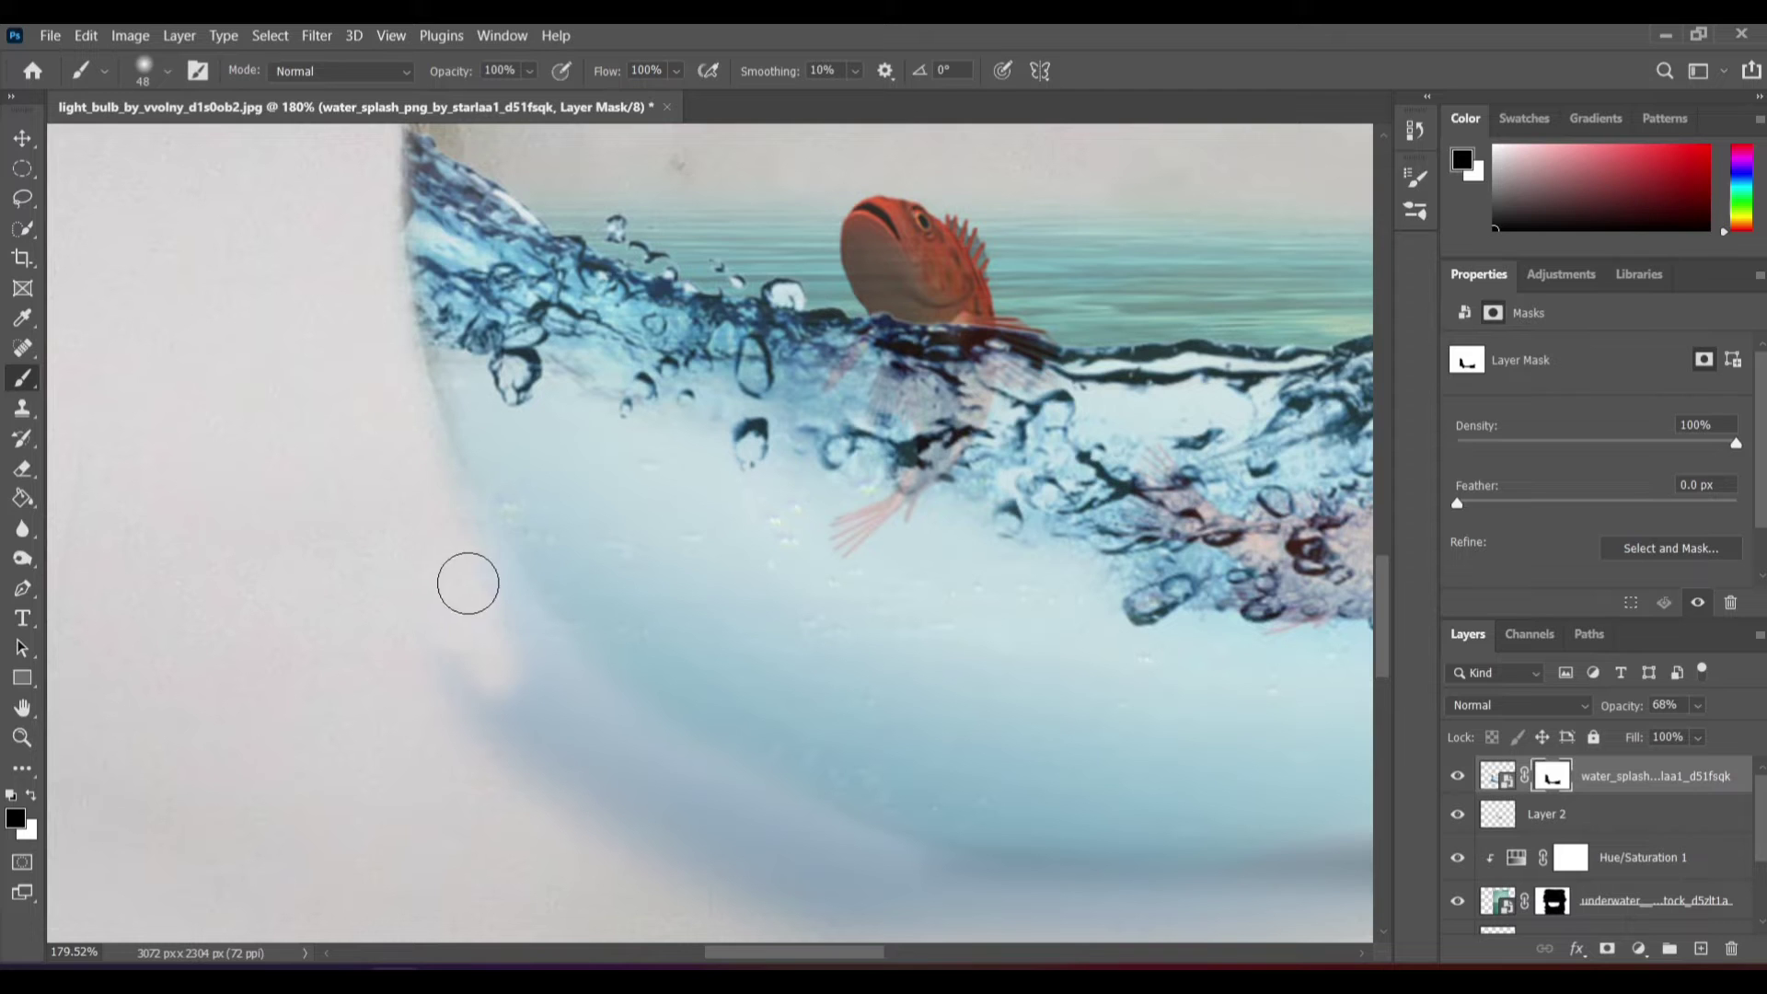
left_click_drag(506, 649, 483, 773)
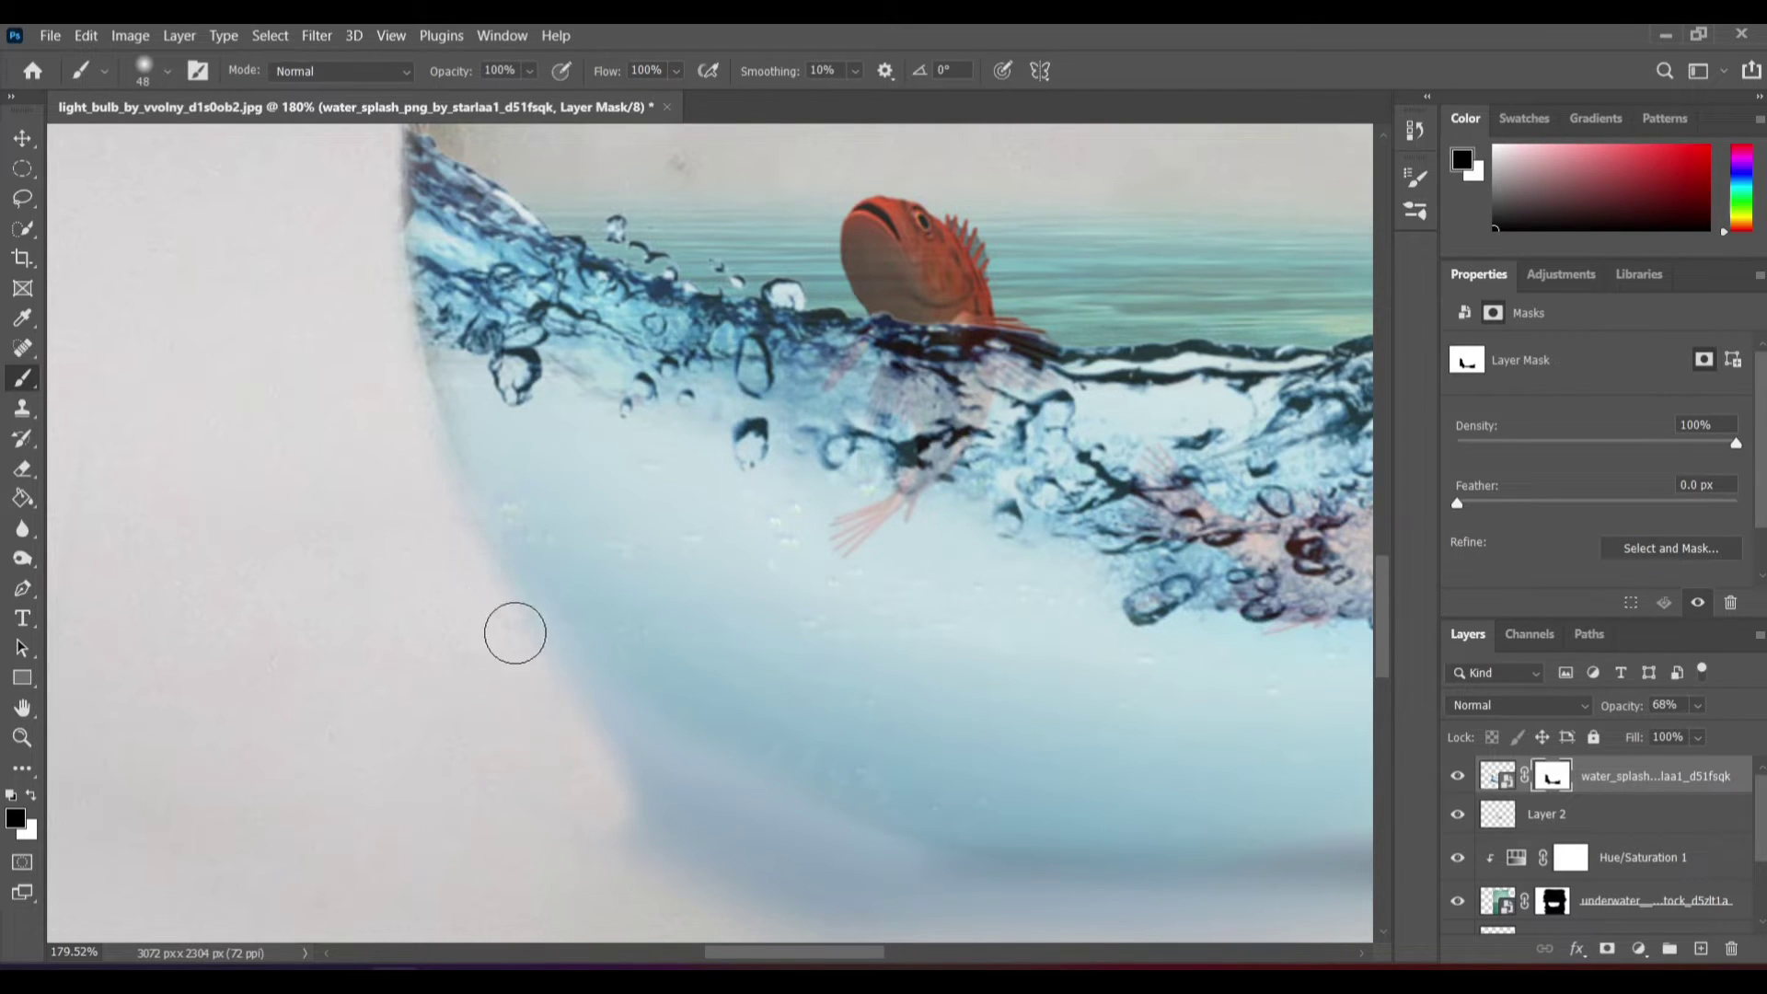
scroll(697, 820, "down", 5)
scroll(485, 804, "up", 3)
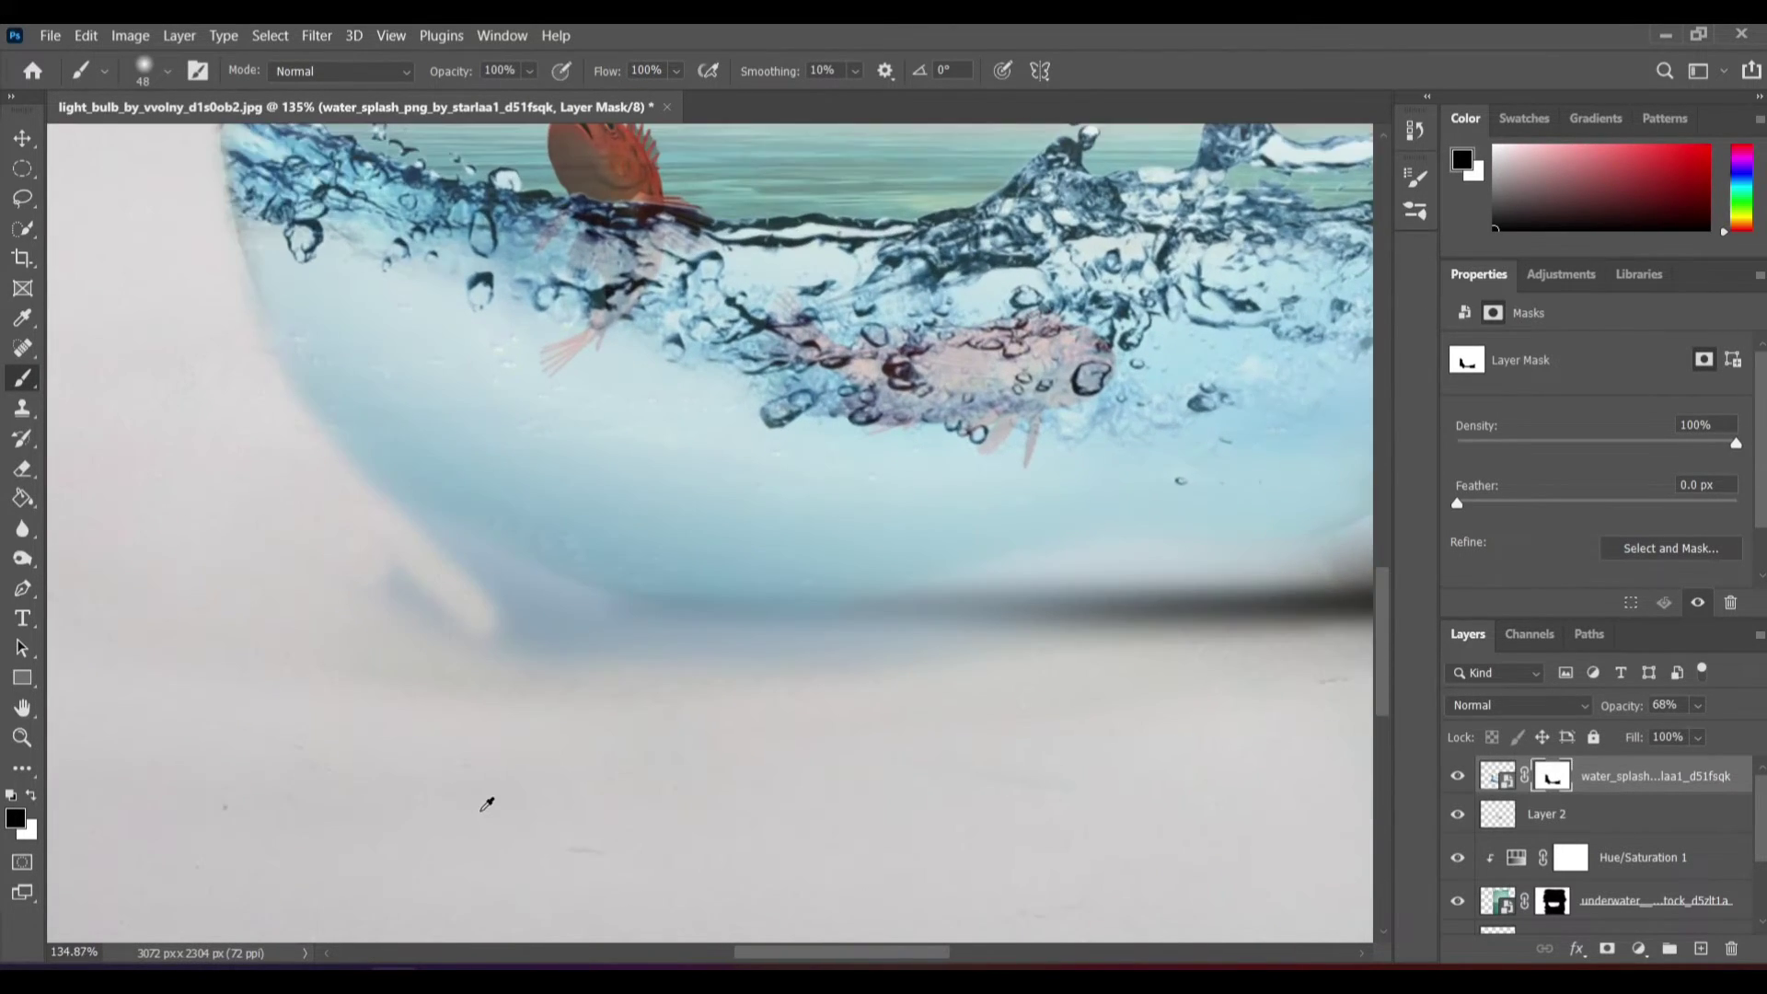
scroll(659, 872, "up", 2)
scroll(477, 599, "down", 2)
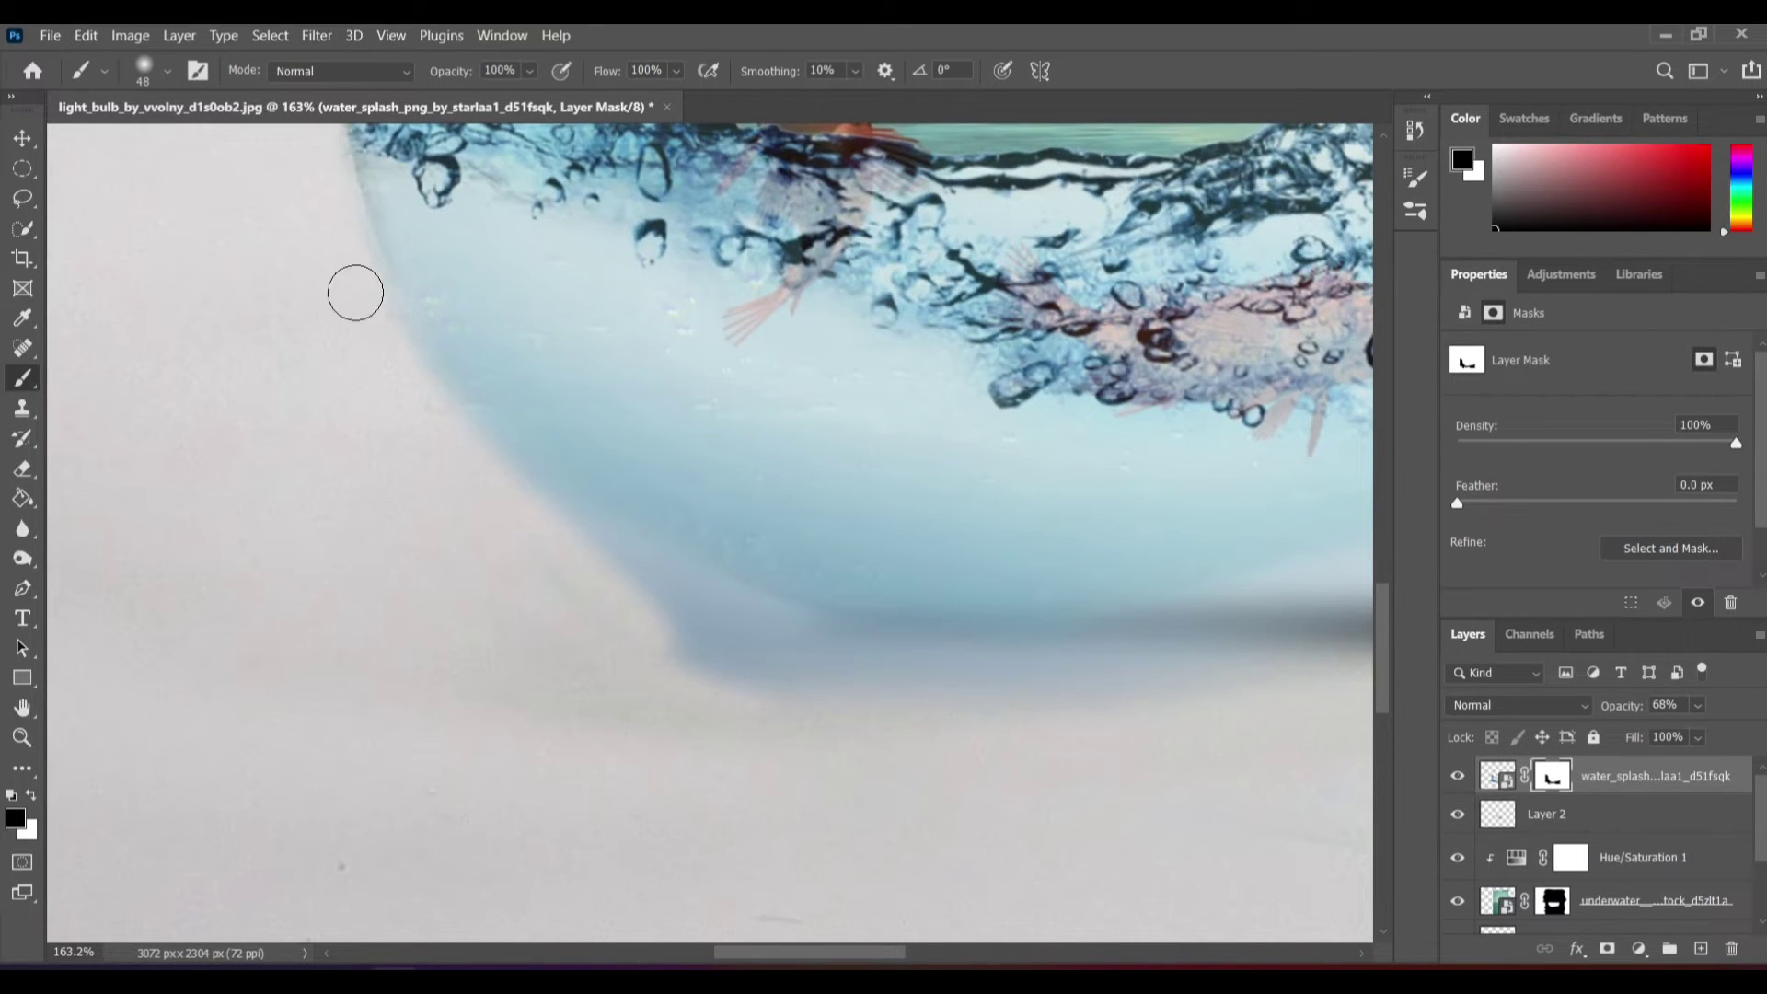
- On the water_splash mask, hide water along the bulb's lower edge and screw base, restoring the shadow
mouse_move(562, 562)
left_mouse_down()
mouse_move(903, 738)
mouse_move(544, 533)
mouse_move(849, 676)
left_mouse_up()
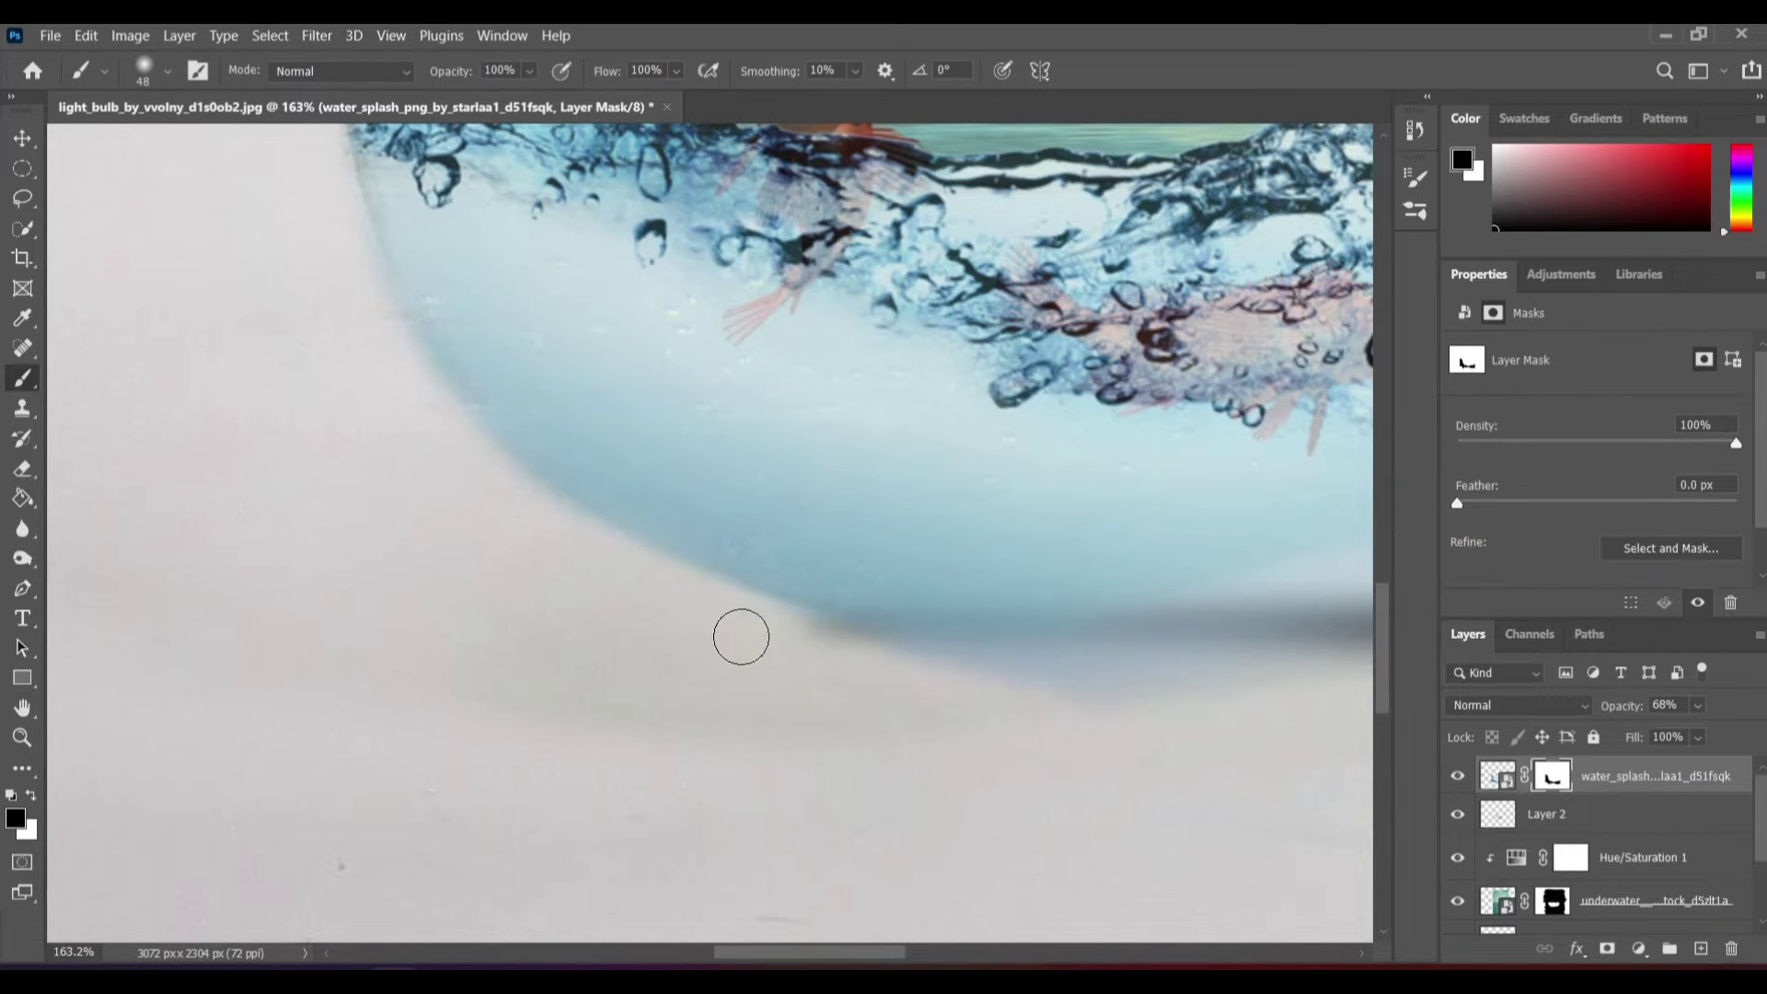
scroll(737, 631, "down", 5)
scroll(423, 722, "up", 4)
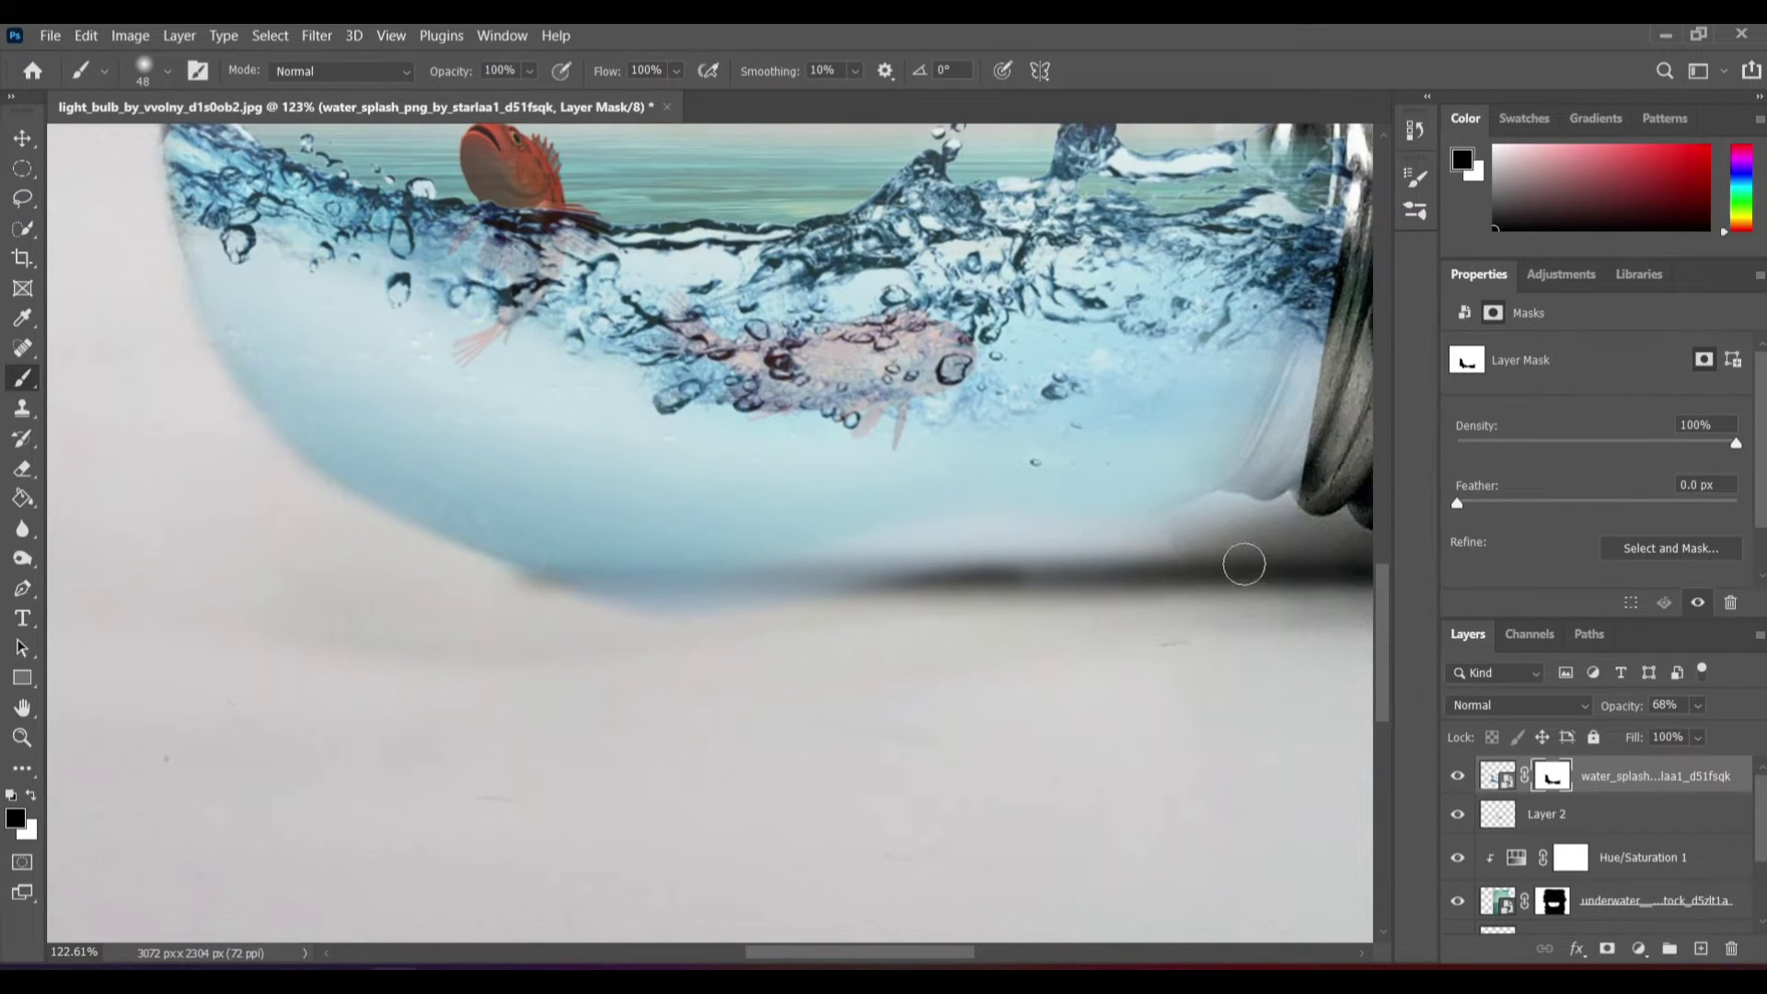
mouse_move(1244, 564)
left_mouse_down()
mouse_move(1012, 563)
mouse_move(585, 605)
mouse_move(949, 556)
mouse_move(592, 604)
left_mouse_up()
scroll(865, 548, "up", 3)
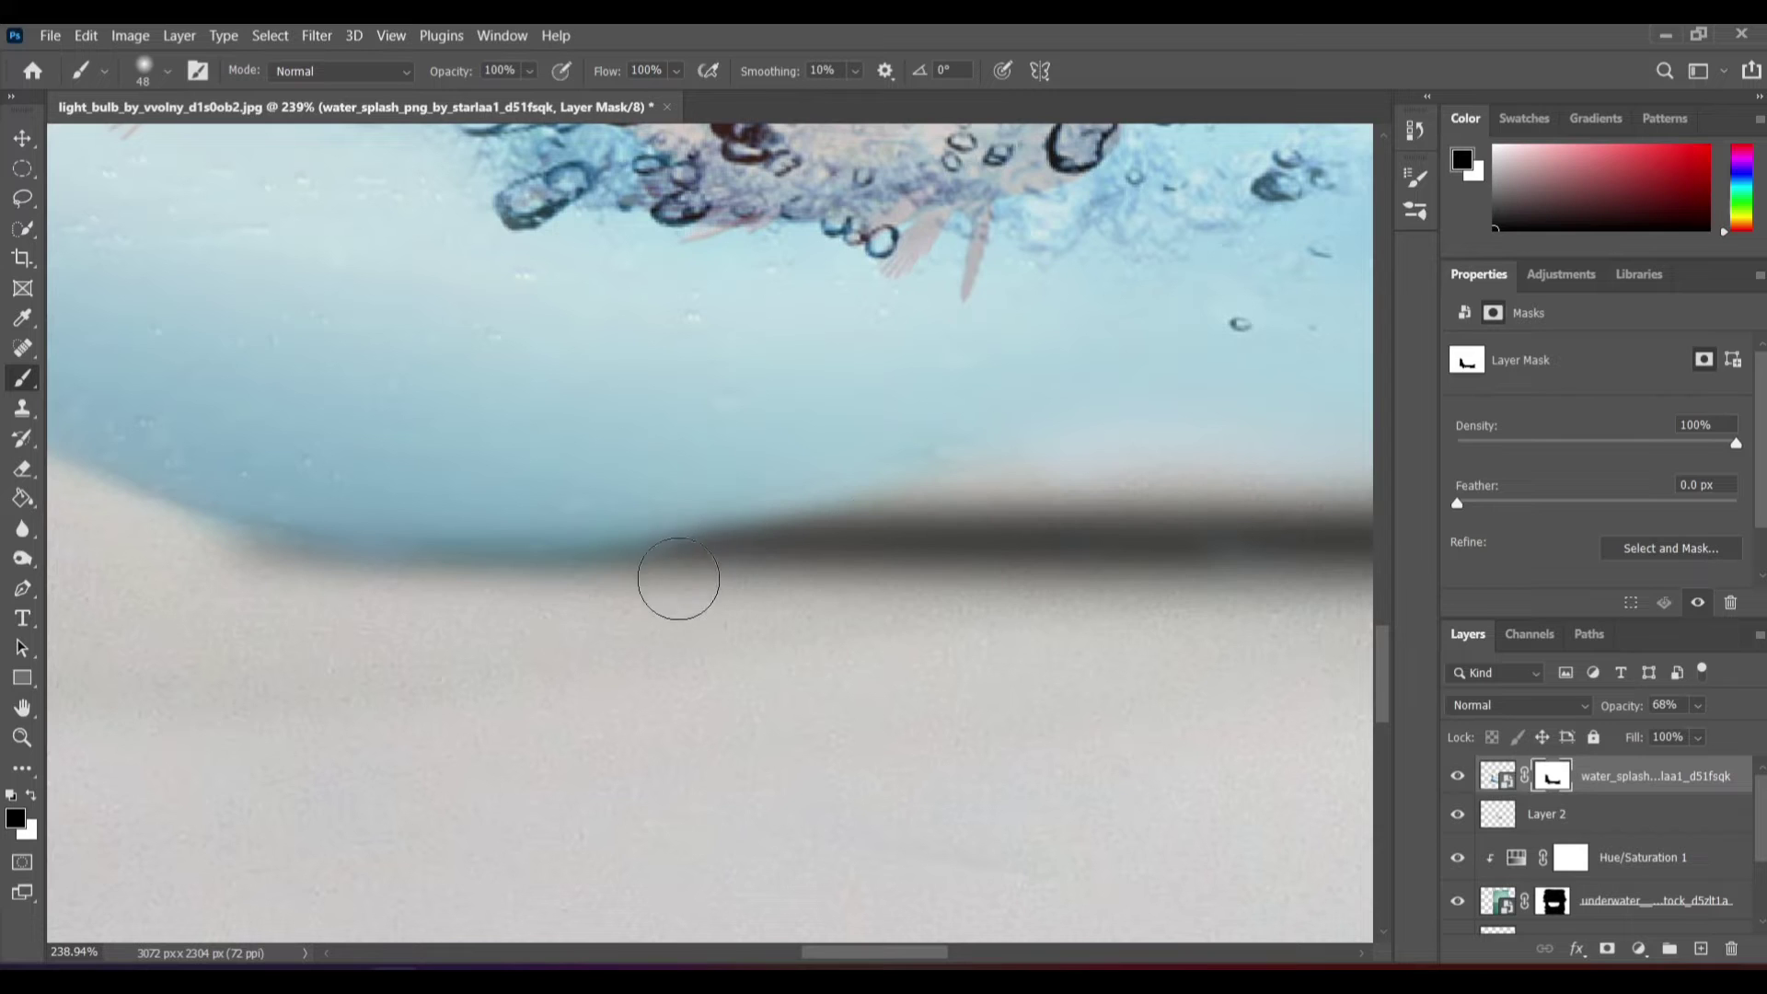
scroll(79, 674, "down", 3)
scroll(740, 635, "up", 1)
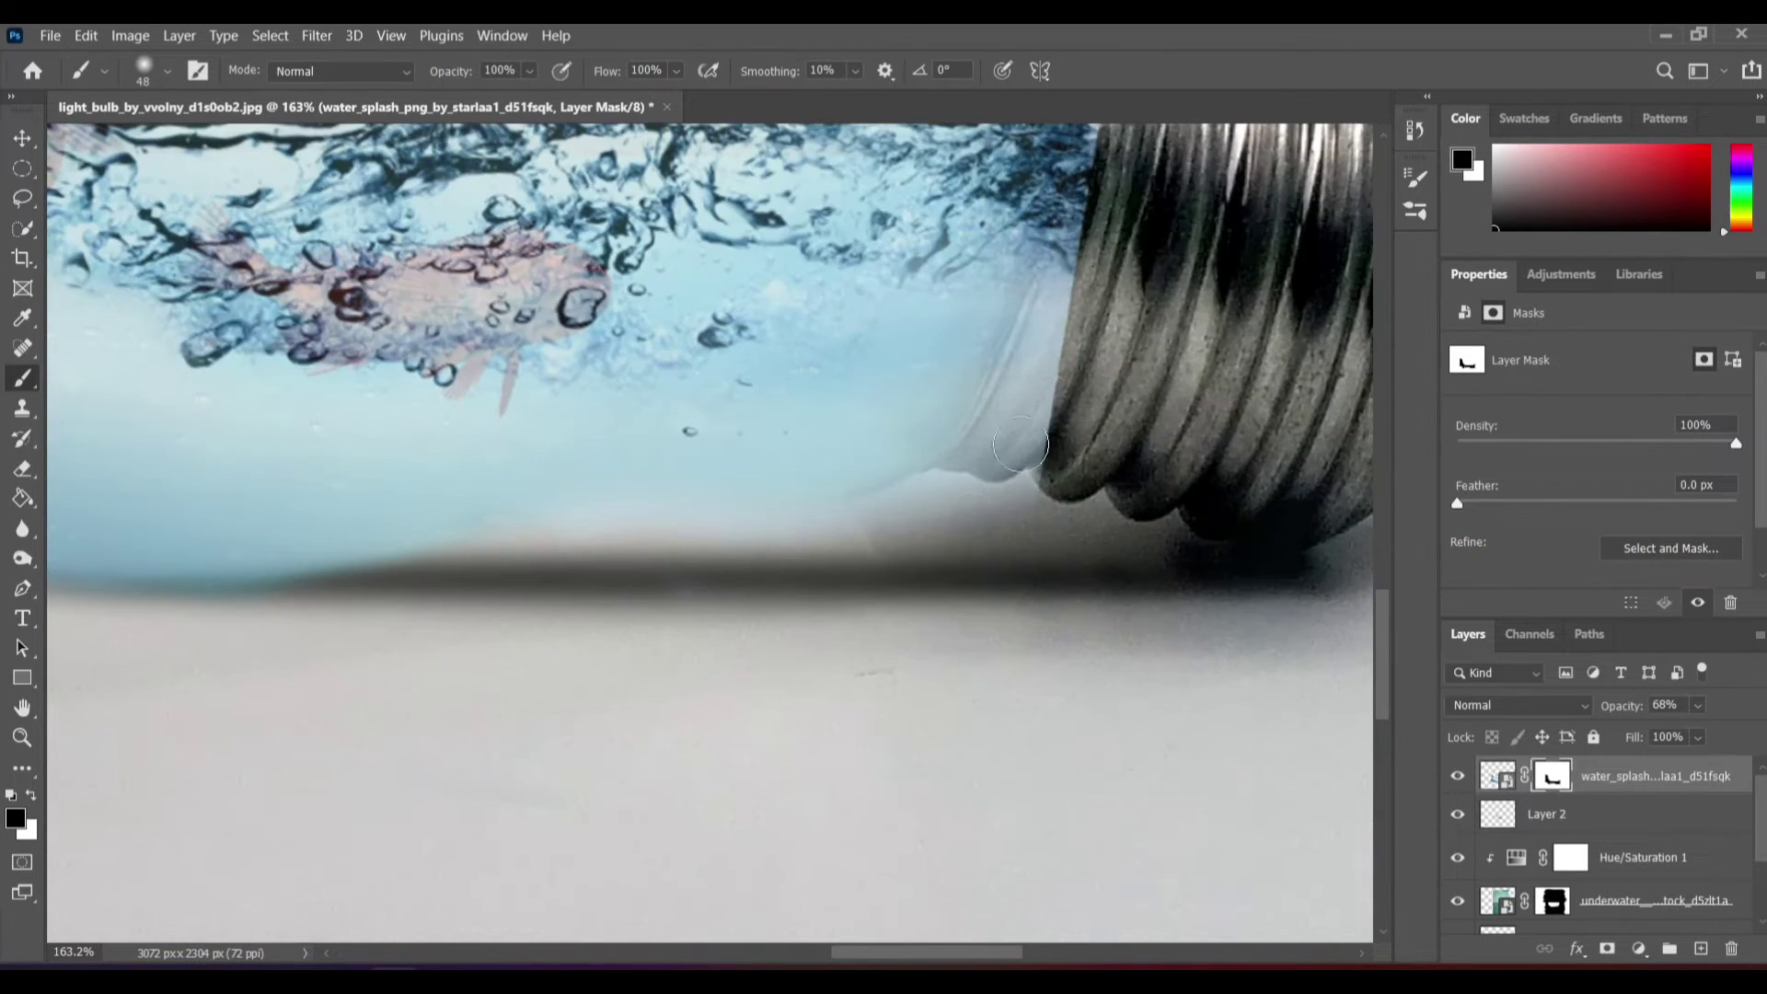
mouse_move(1085, 266)
left_mouse_down()
mouse_move(981, 575)
mouse_move(1041, 343)
mouse_move(911, 516)
mouse_move(824, 536)
mouse_move(583, 529)
mouse_move(859, 564)
mouse_move(793, 549)
left_mouse_up()
left_click_drag(649, 535, 513, 554)
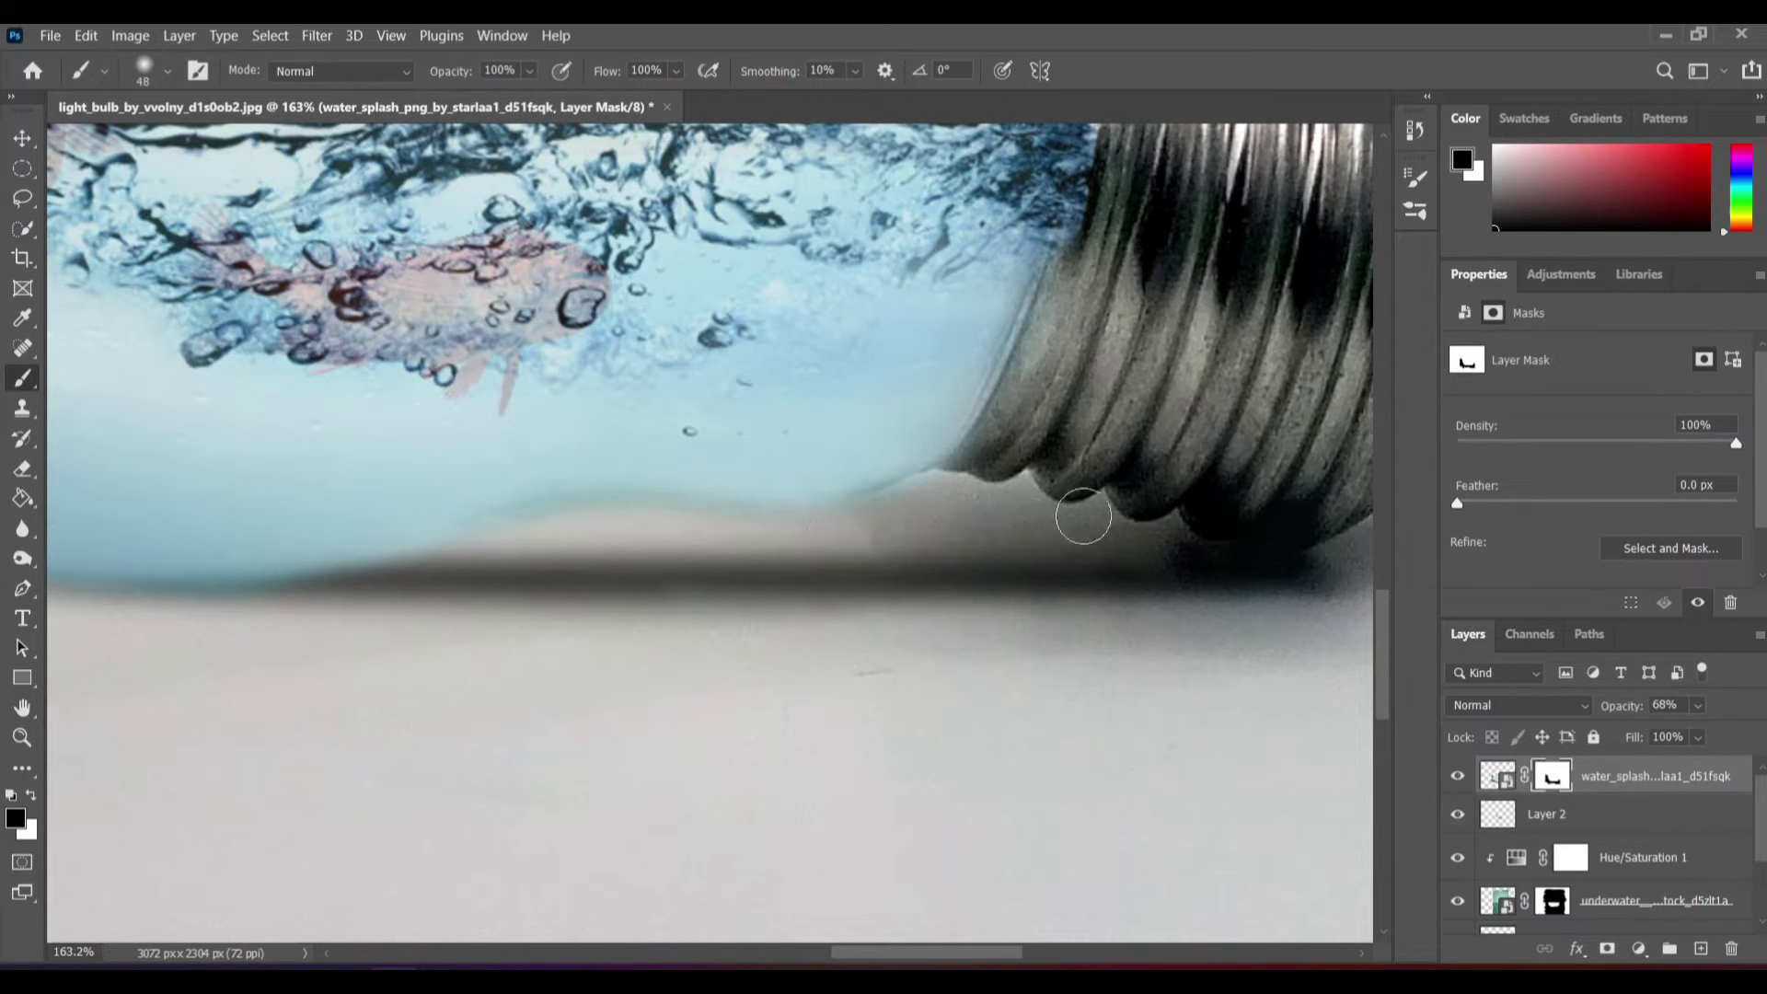
scroll(721, 840, "down", 3)
scroll(730, 785, "up", 2)
scroll(763, 636, "up", 3)
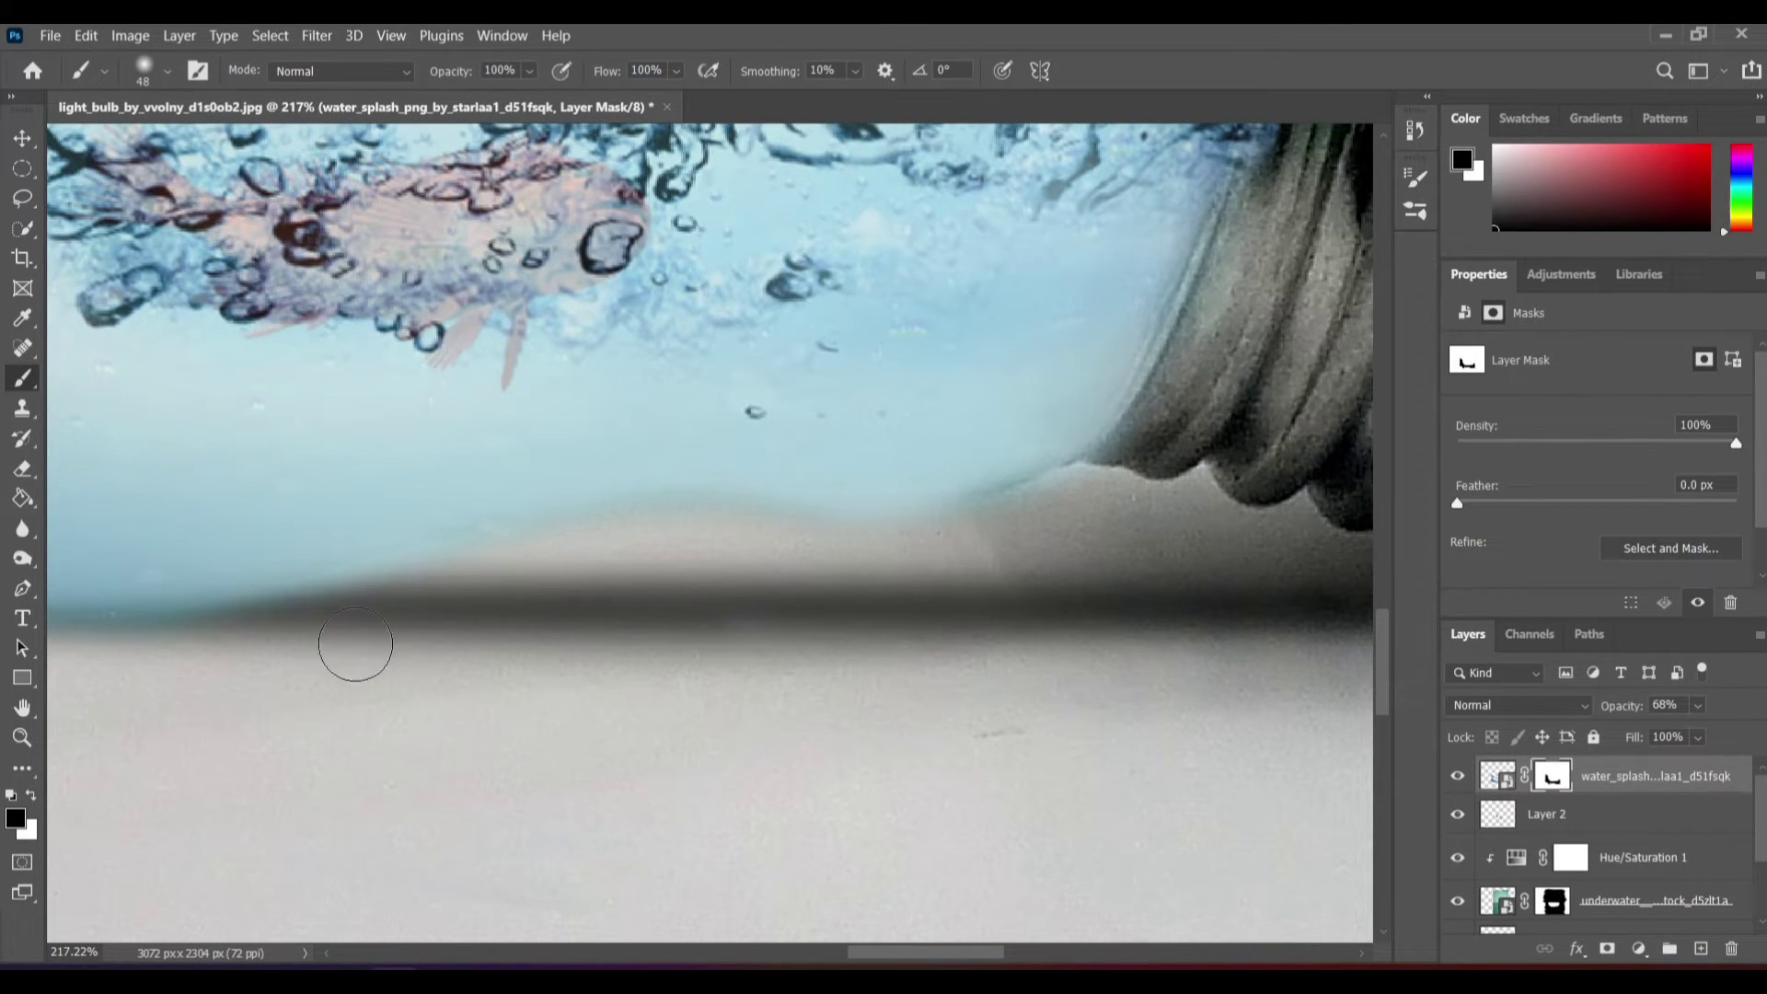
scroll(442, 690, "down", 2)
scroll(840, 650, "up", 2)
scroll(804, 579, "up", 2)
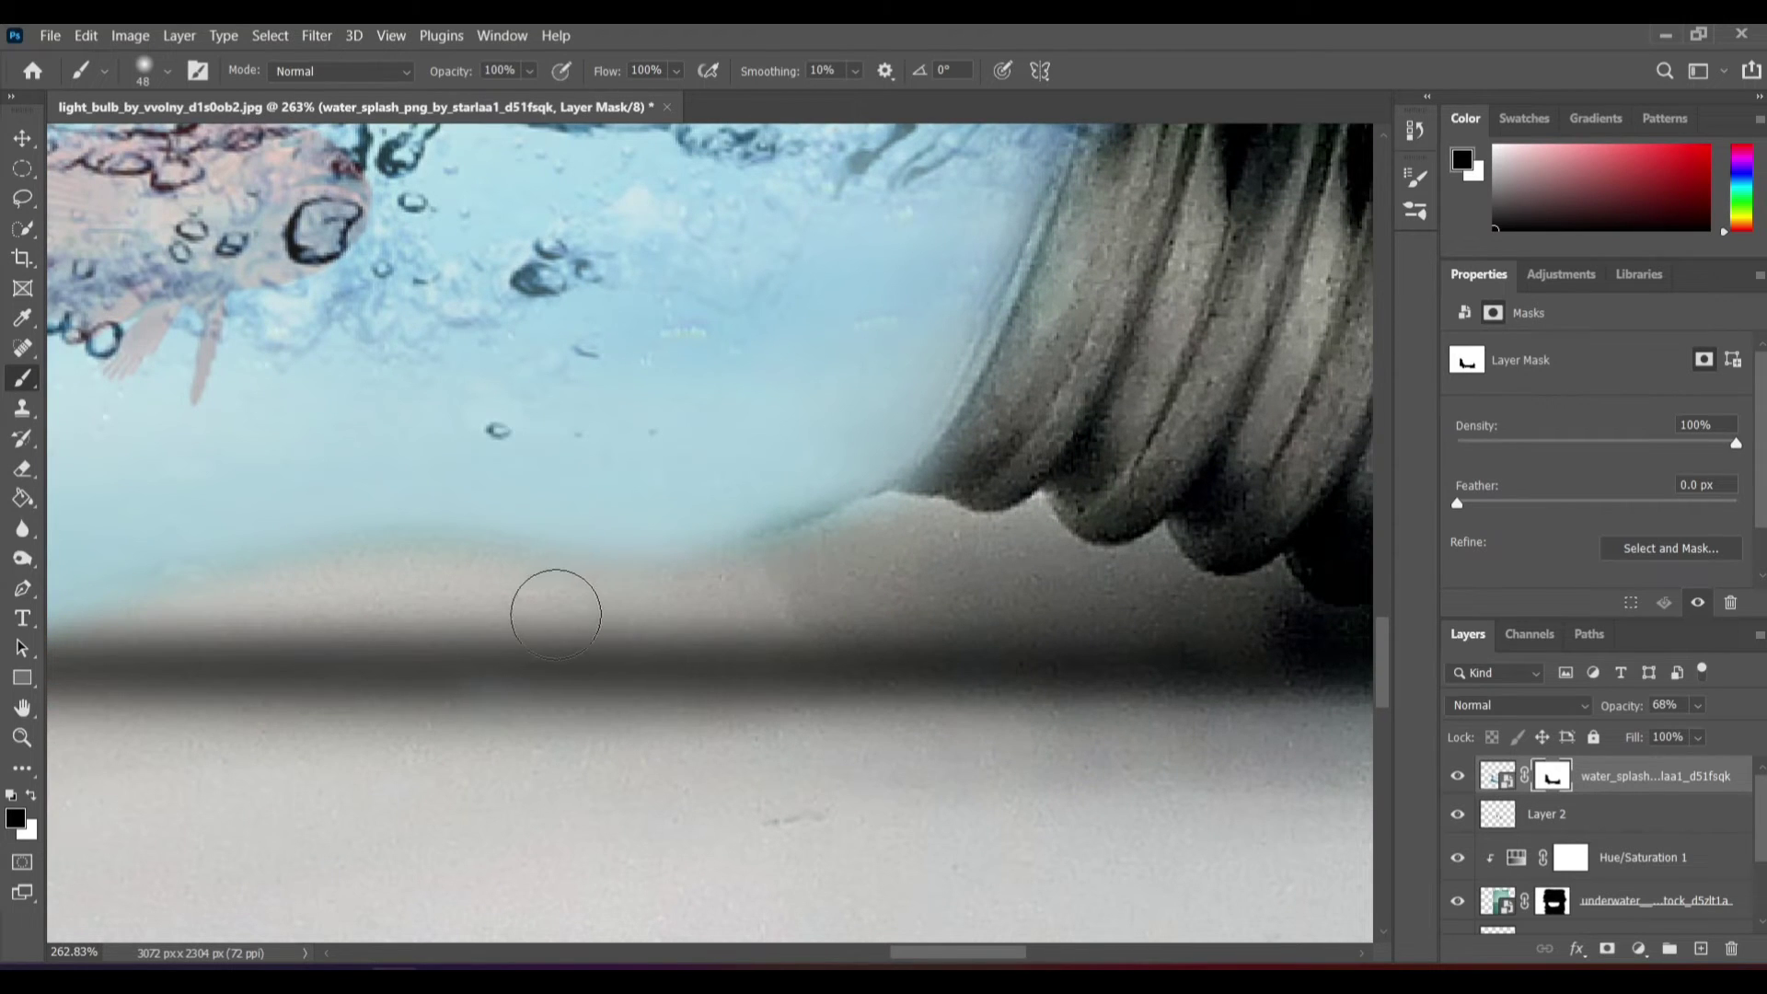
scroll(485, 846, "down", 2)
scroll(874, 644, "down", 1)
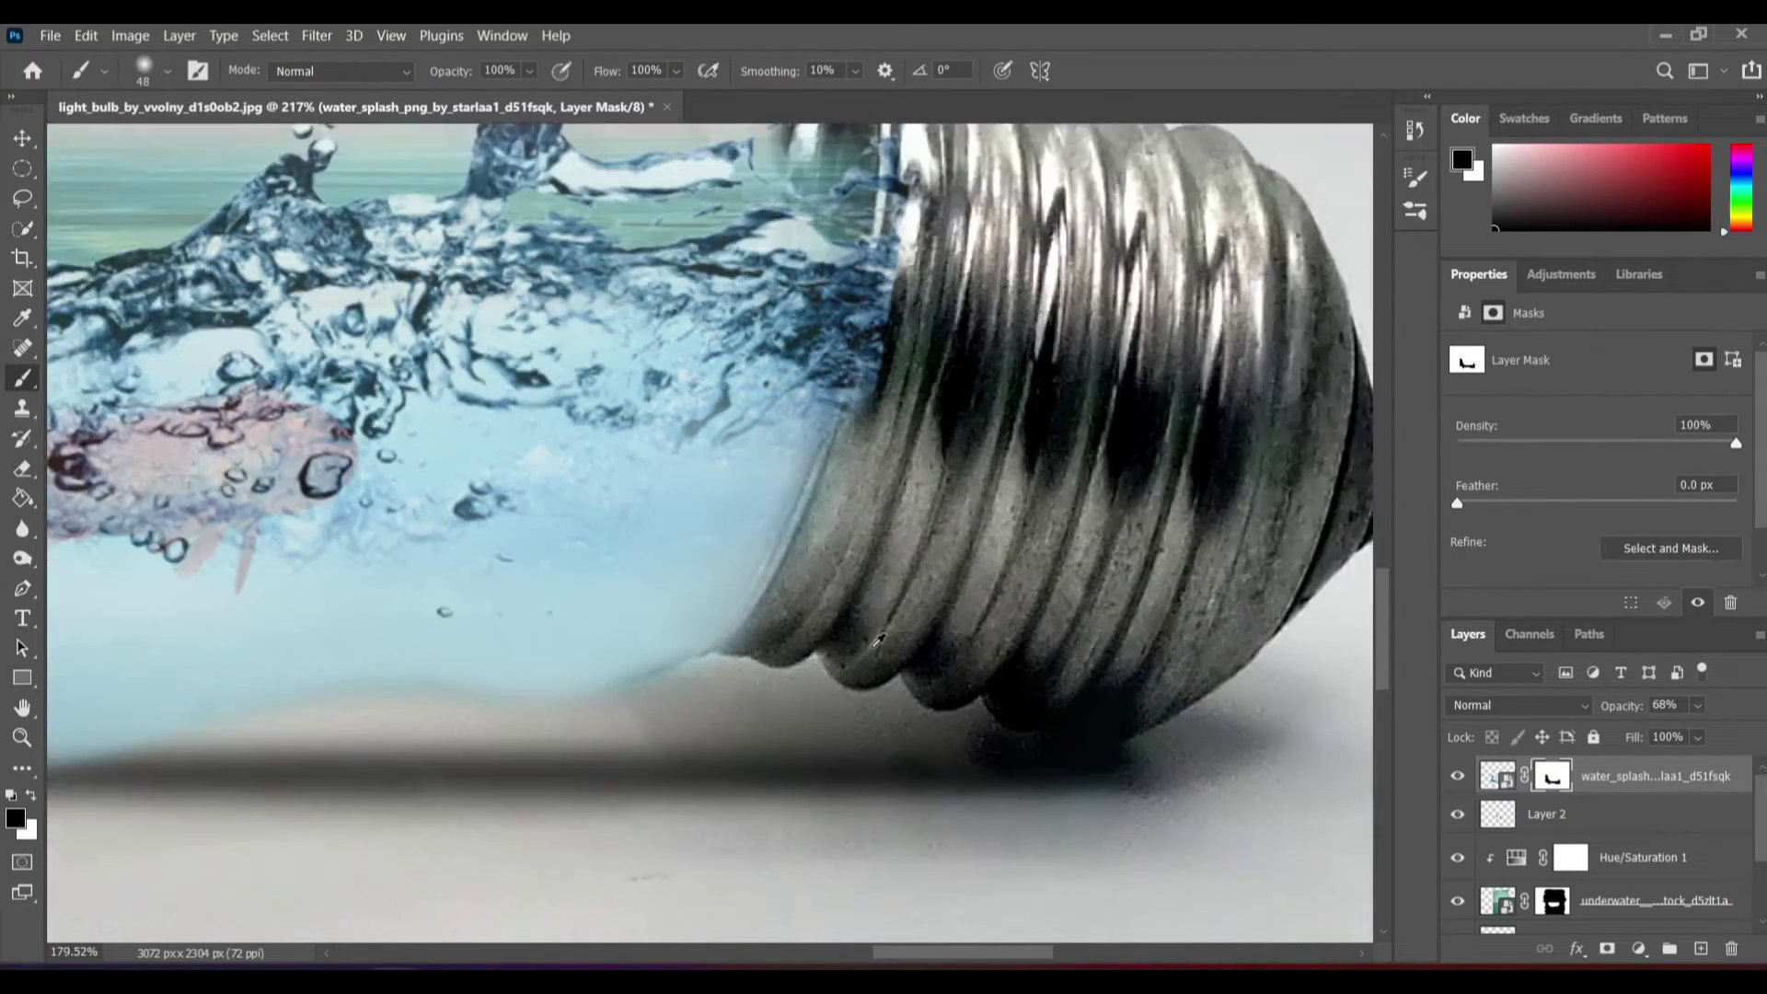
scroll(877, 638, "down", 1)
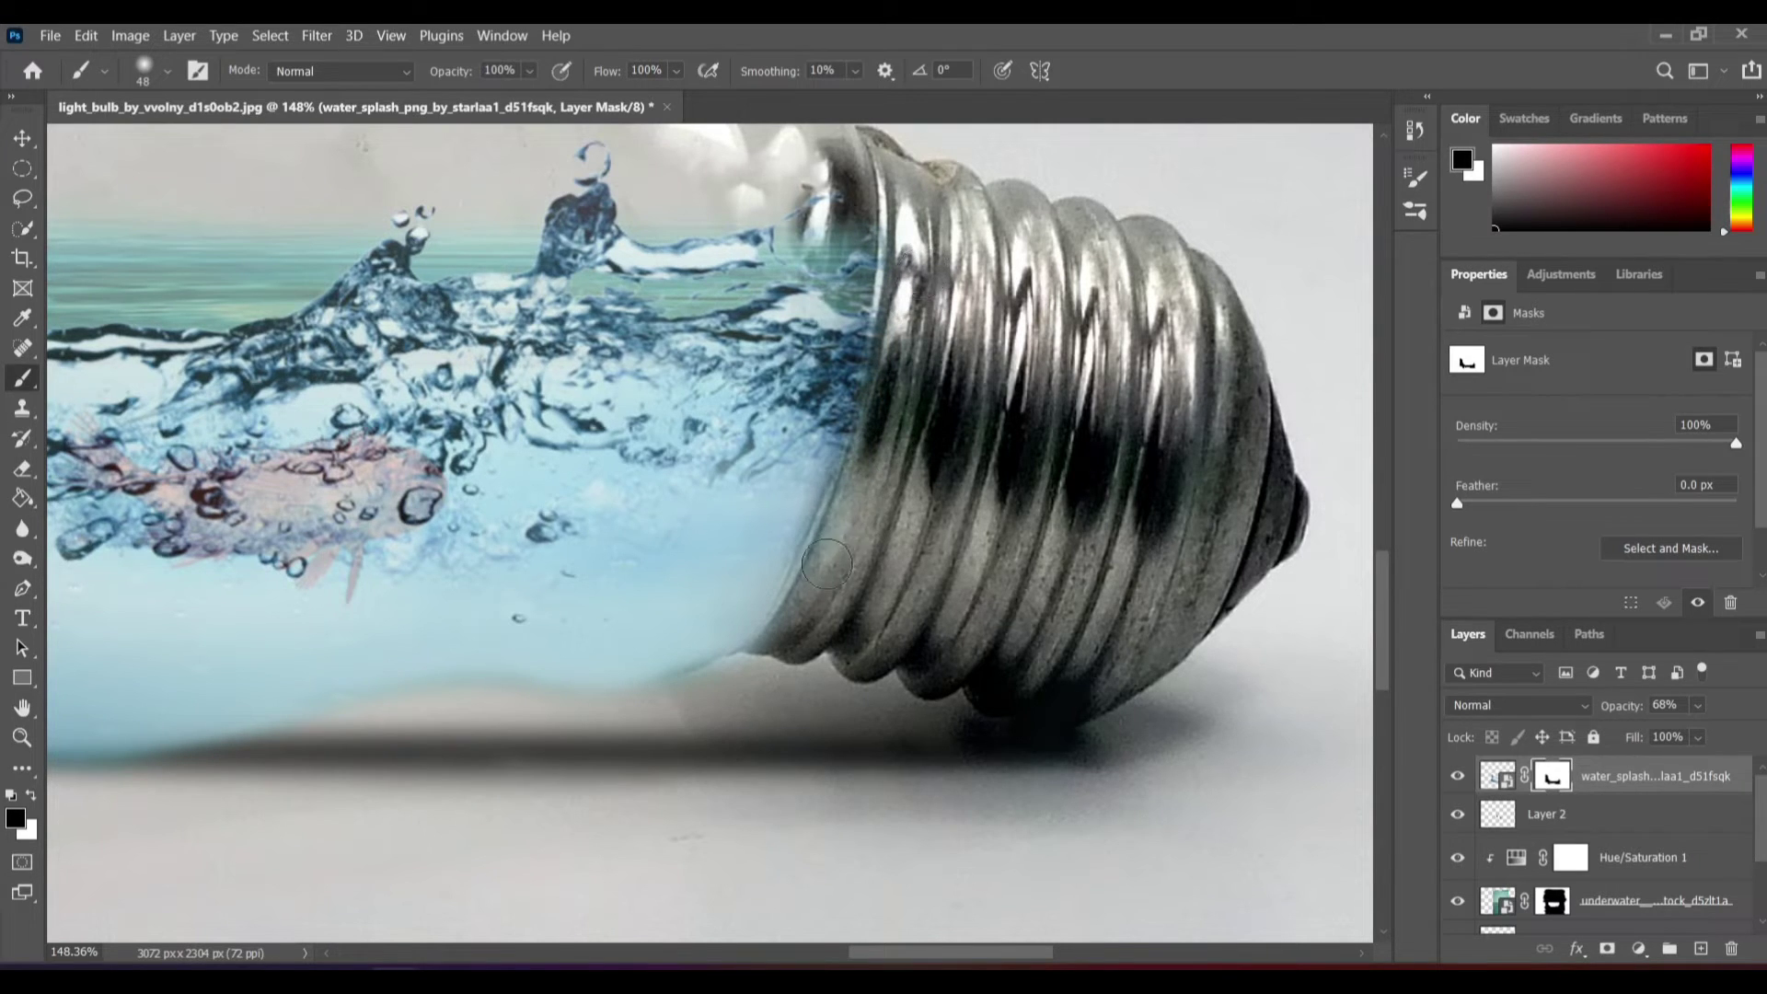
scroll(993, 754, "down", 2)
scroll(1006, 769, "down", 1)
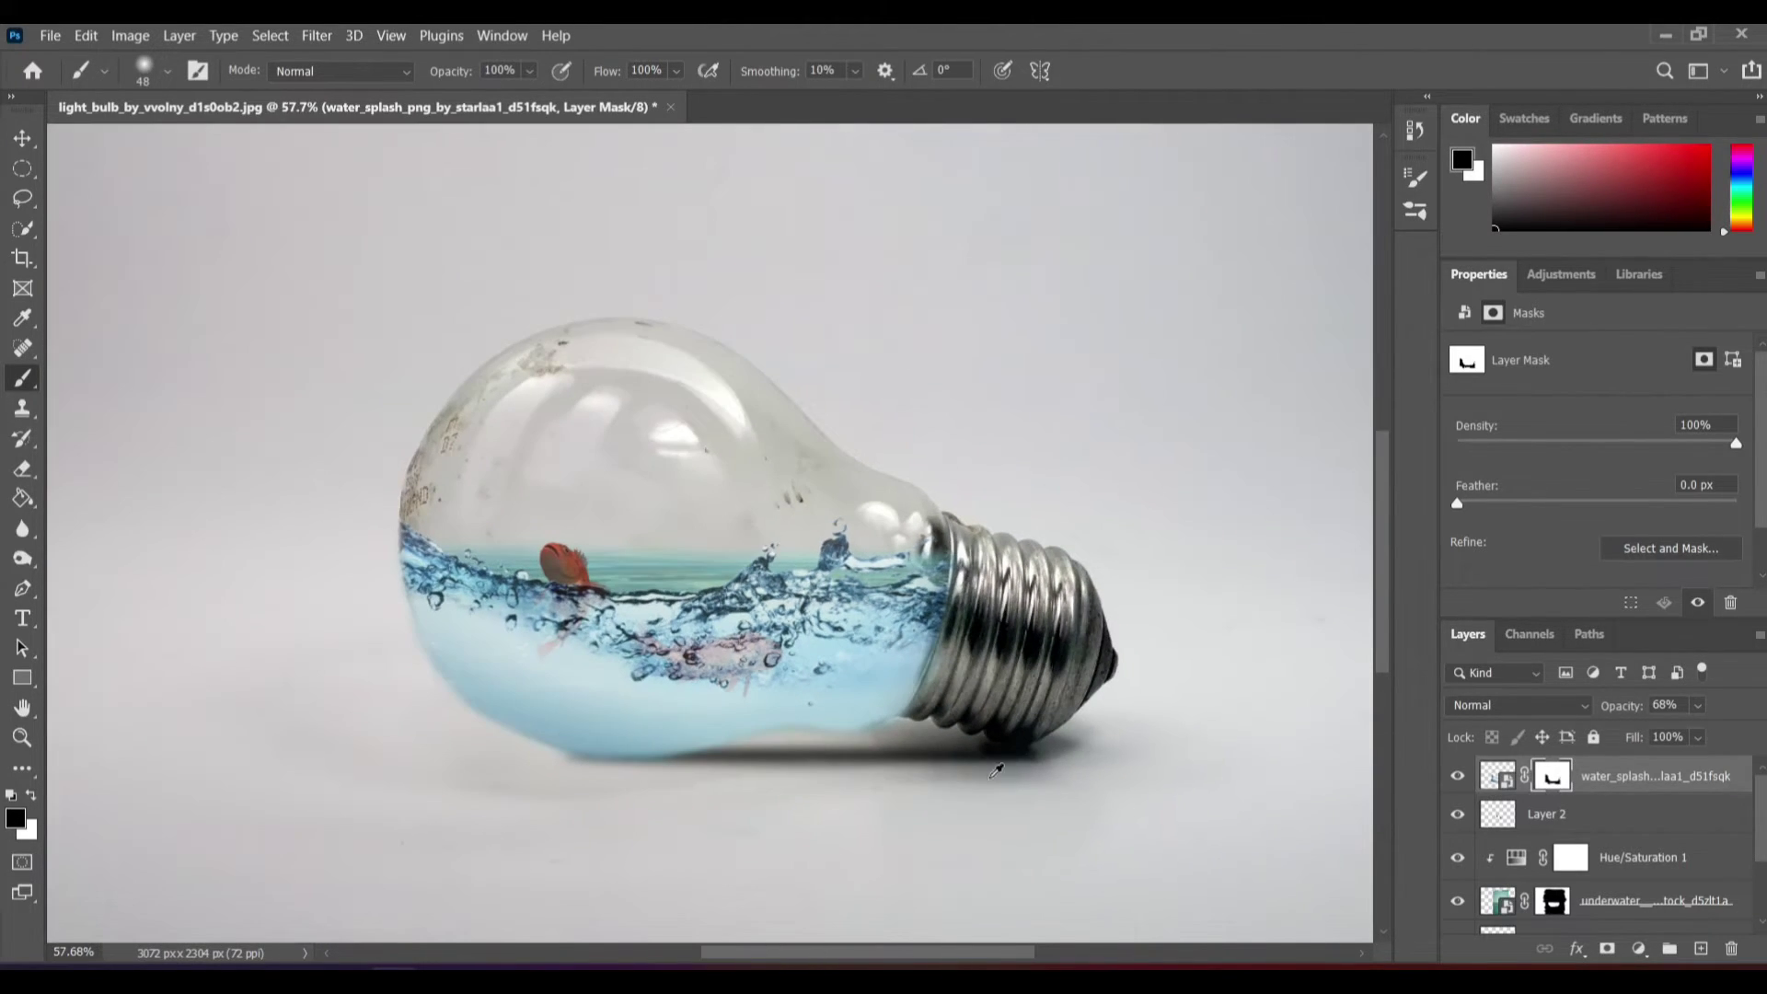
scroll(1583, 881, "down", 1)
- Paint the underwater layer mask to hide the teal sea band beside the splash and fish
left_click(1583, 865)
scroll(879, 551, "up", 2)
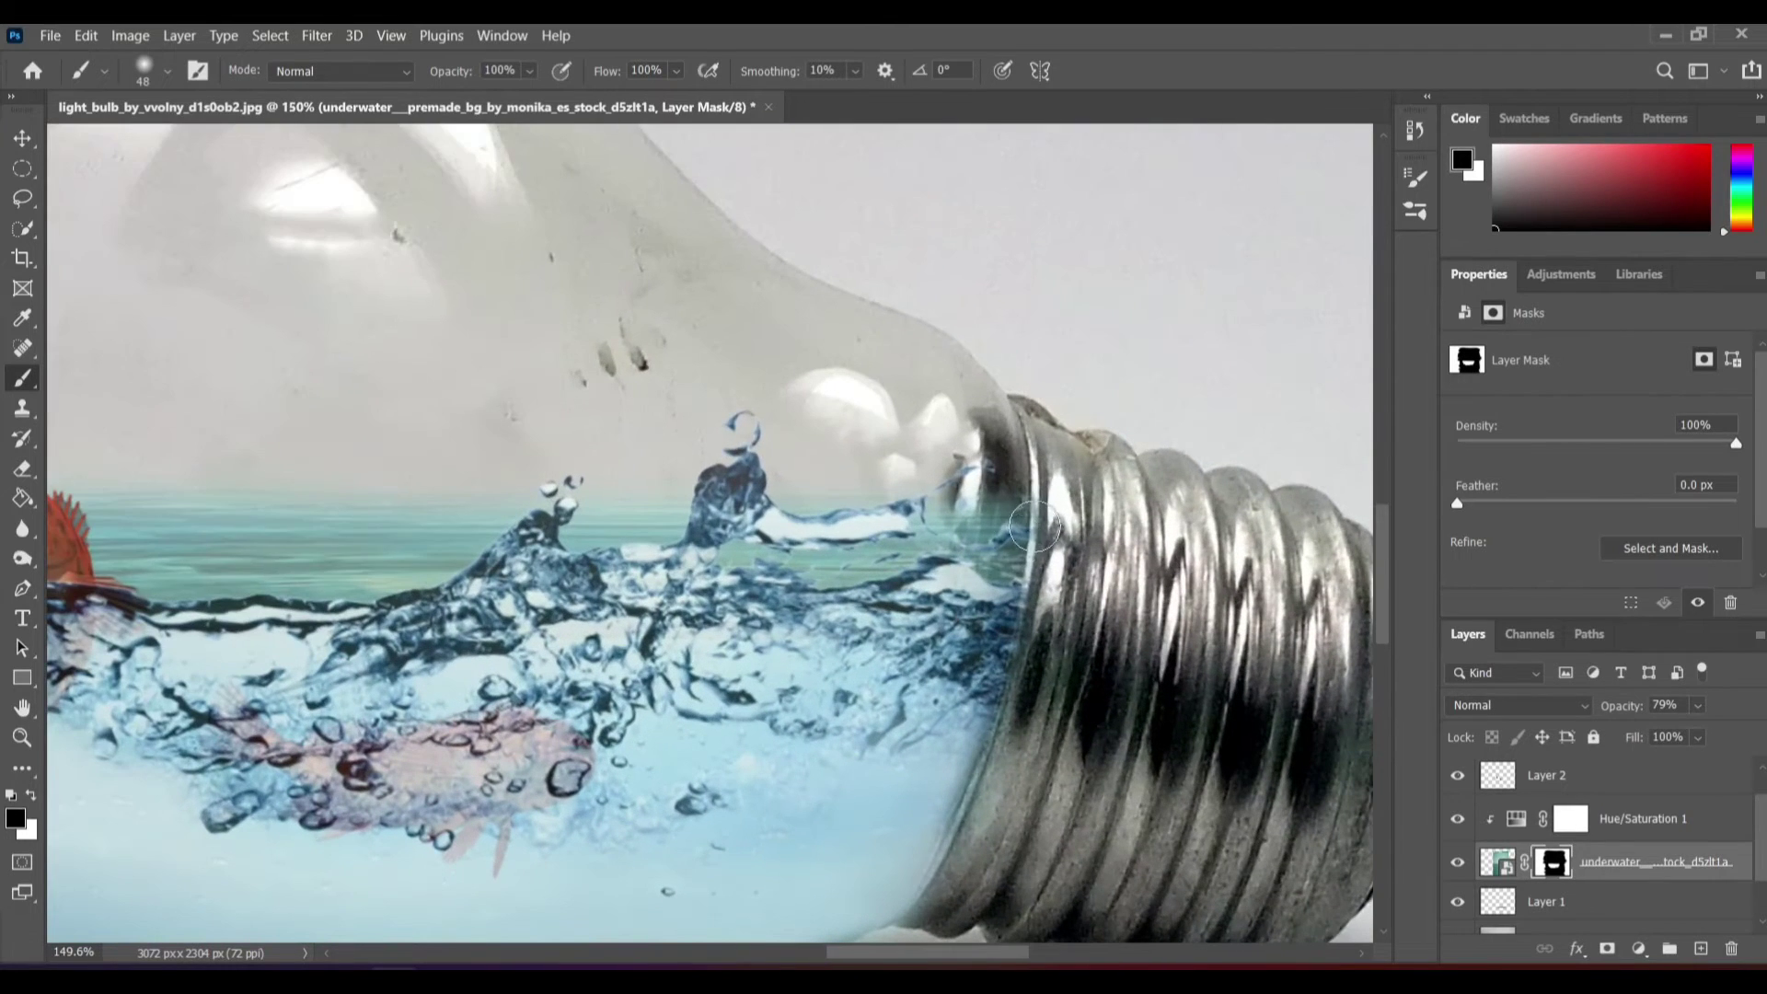
left_click_drag(978, 563, 745, 543)
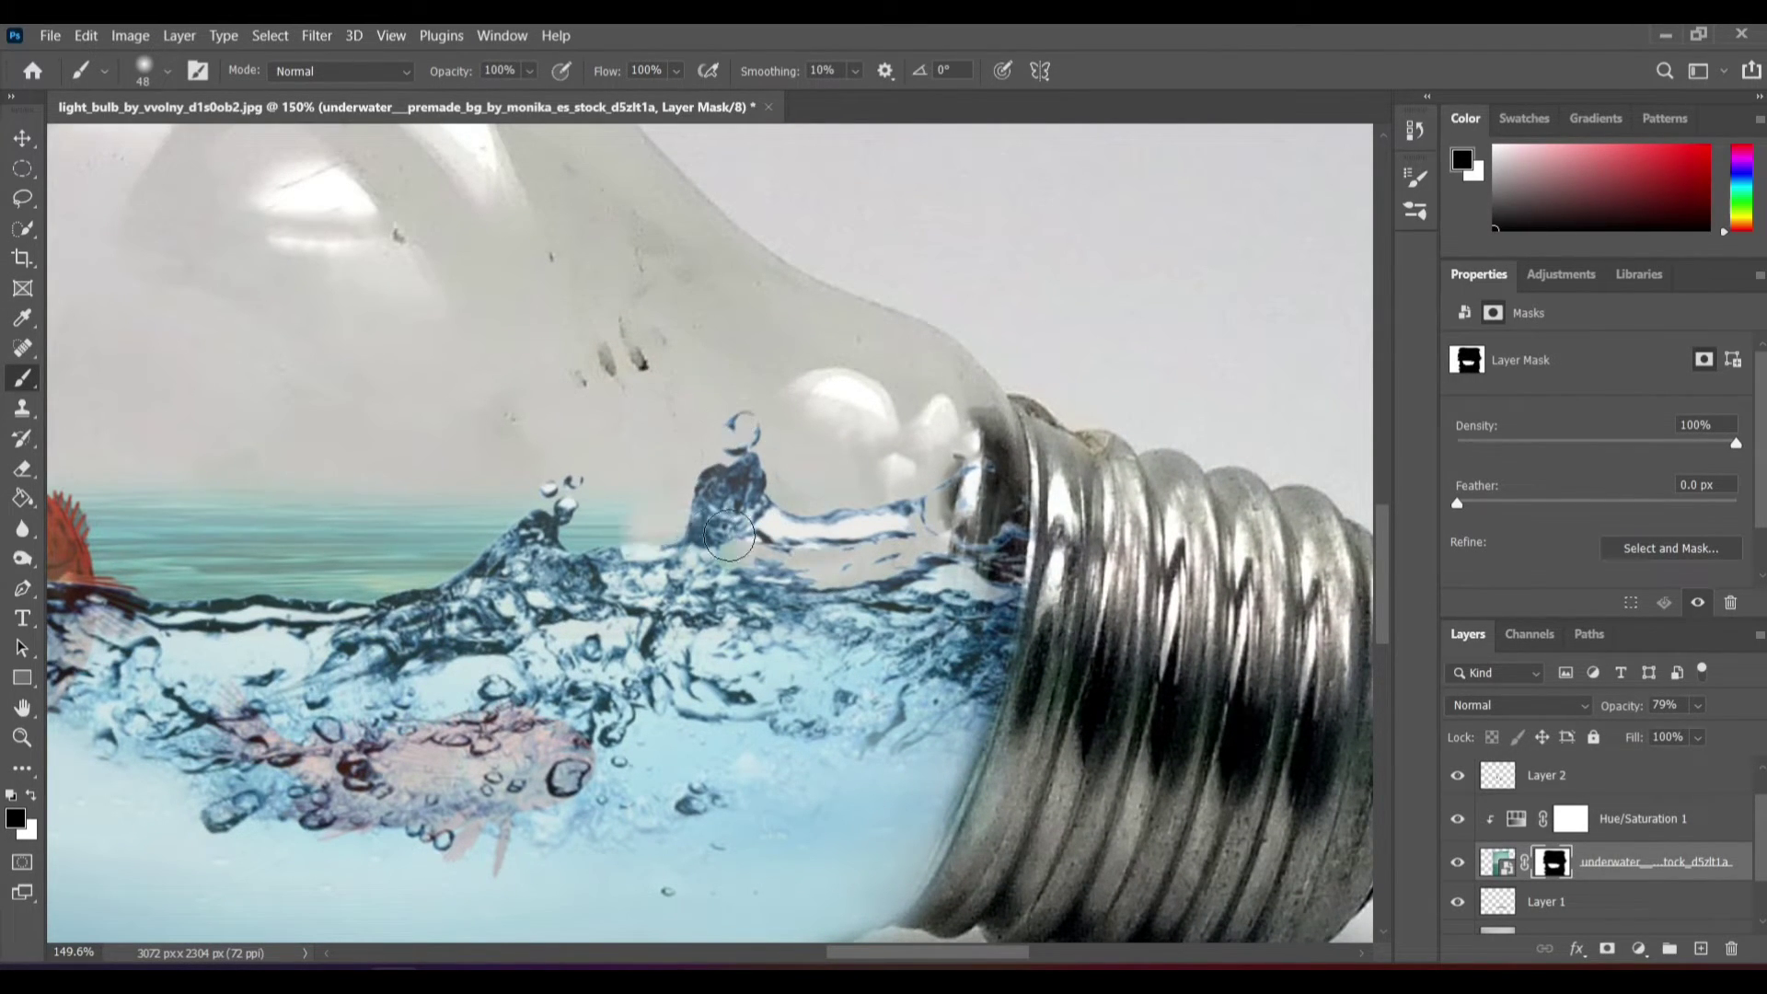
scroll(736, 542, "down", 3)
scroll(856, 538, "up", 2)
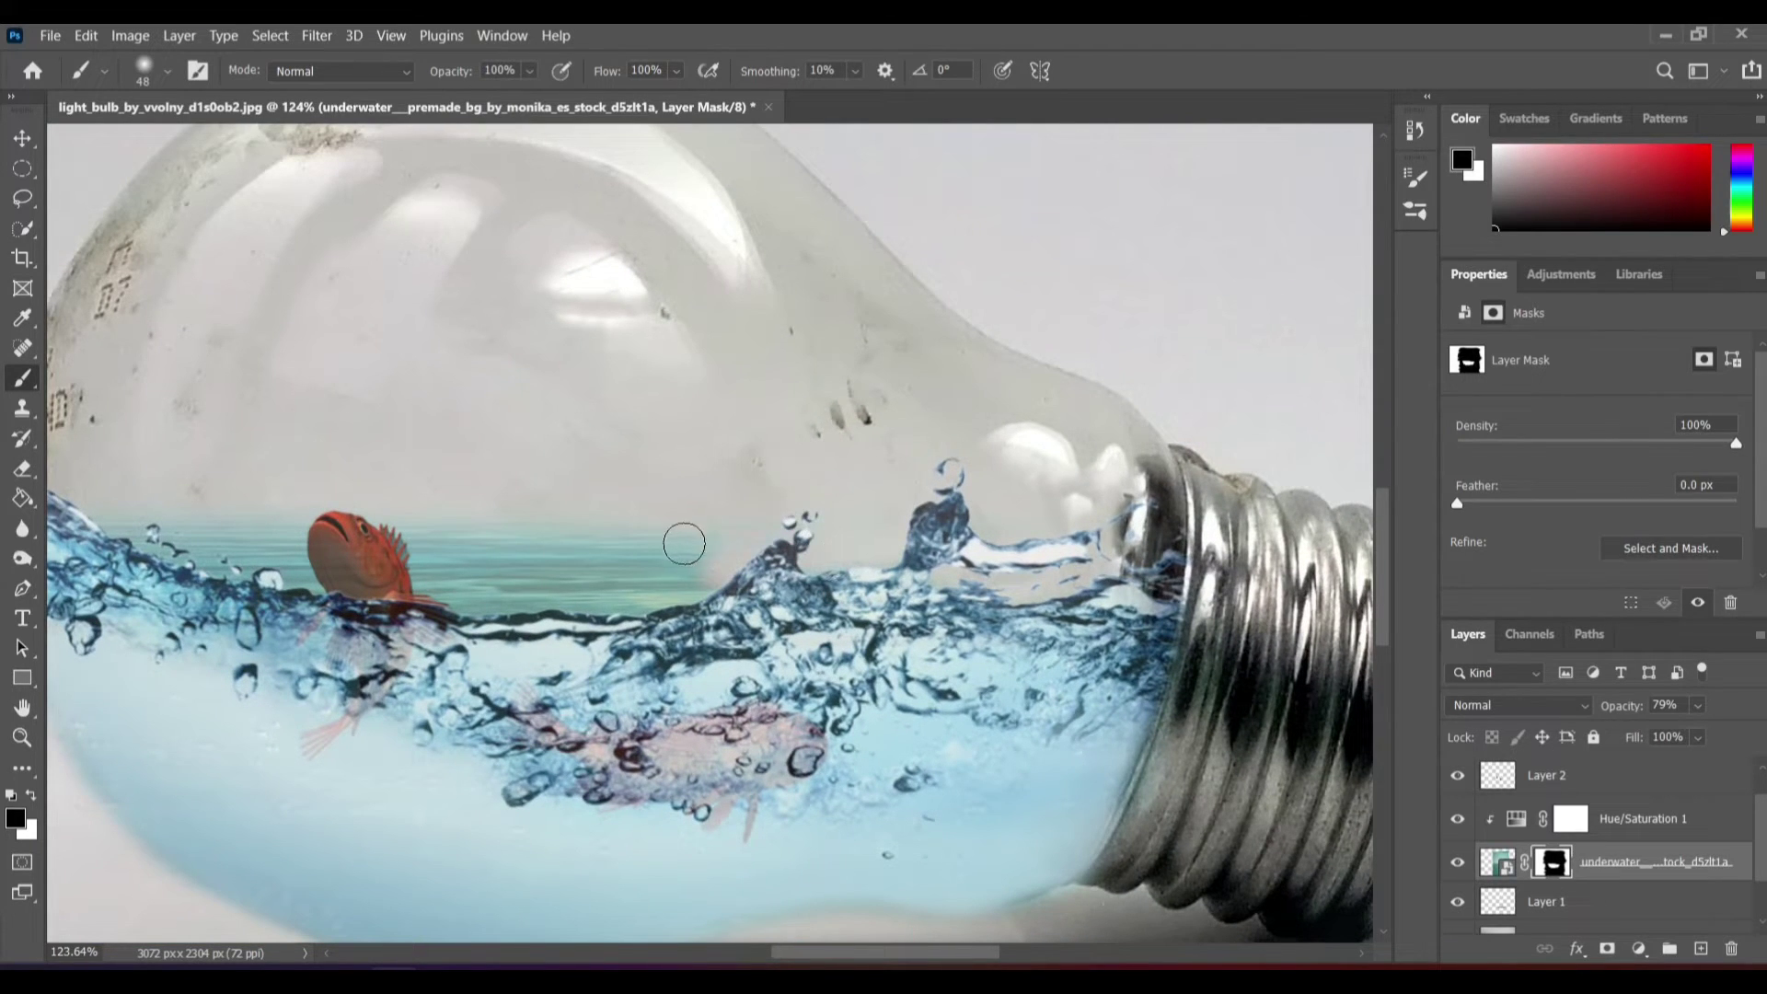
left_click_drag(685, 542, 437, 548)
left_click_drag(699, 594, 478, 598)
scroll(738, 652, "down", 1)
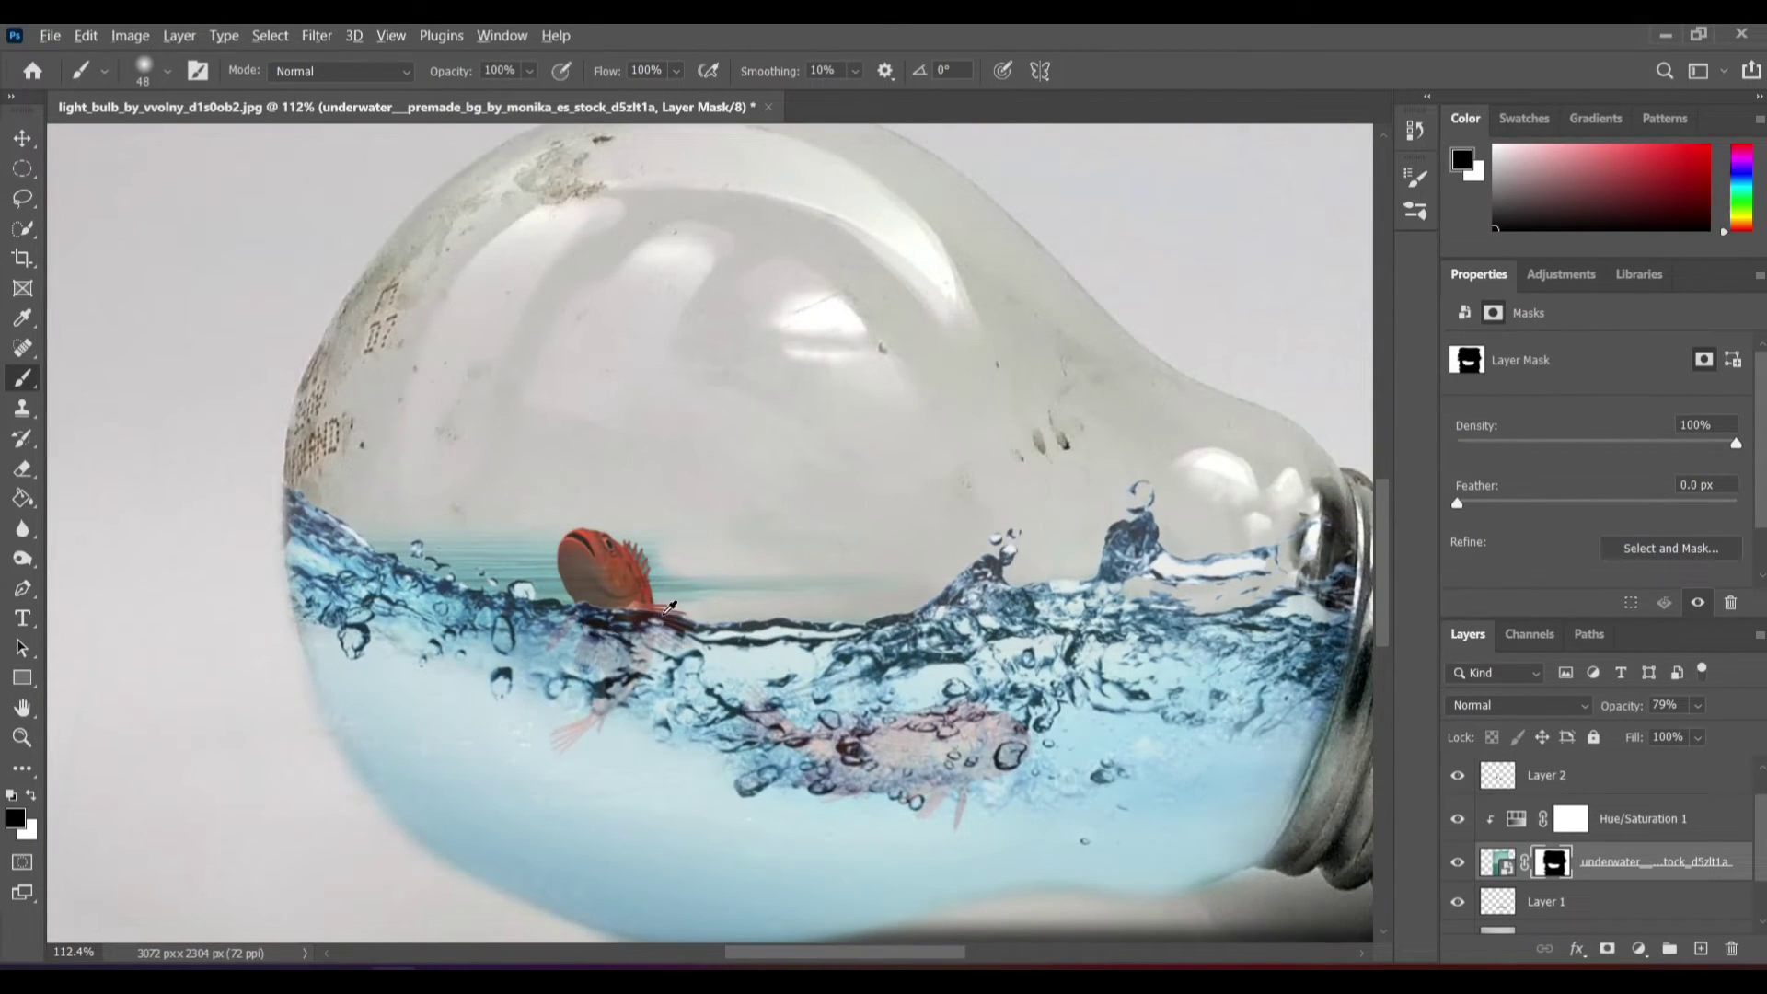
scroll(738, 644, "down", 3)
scroll(828, 577, "up", 2)
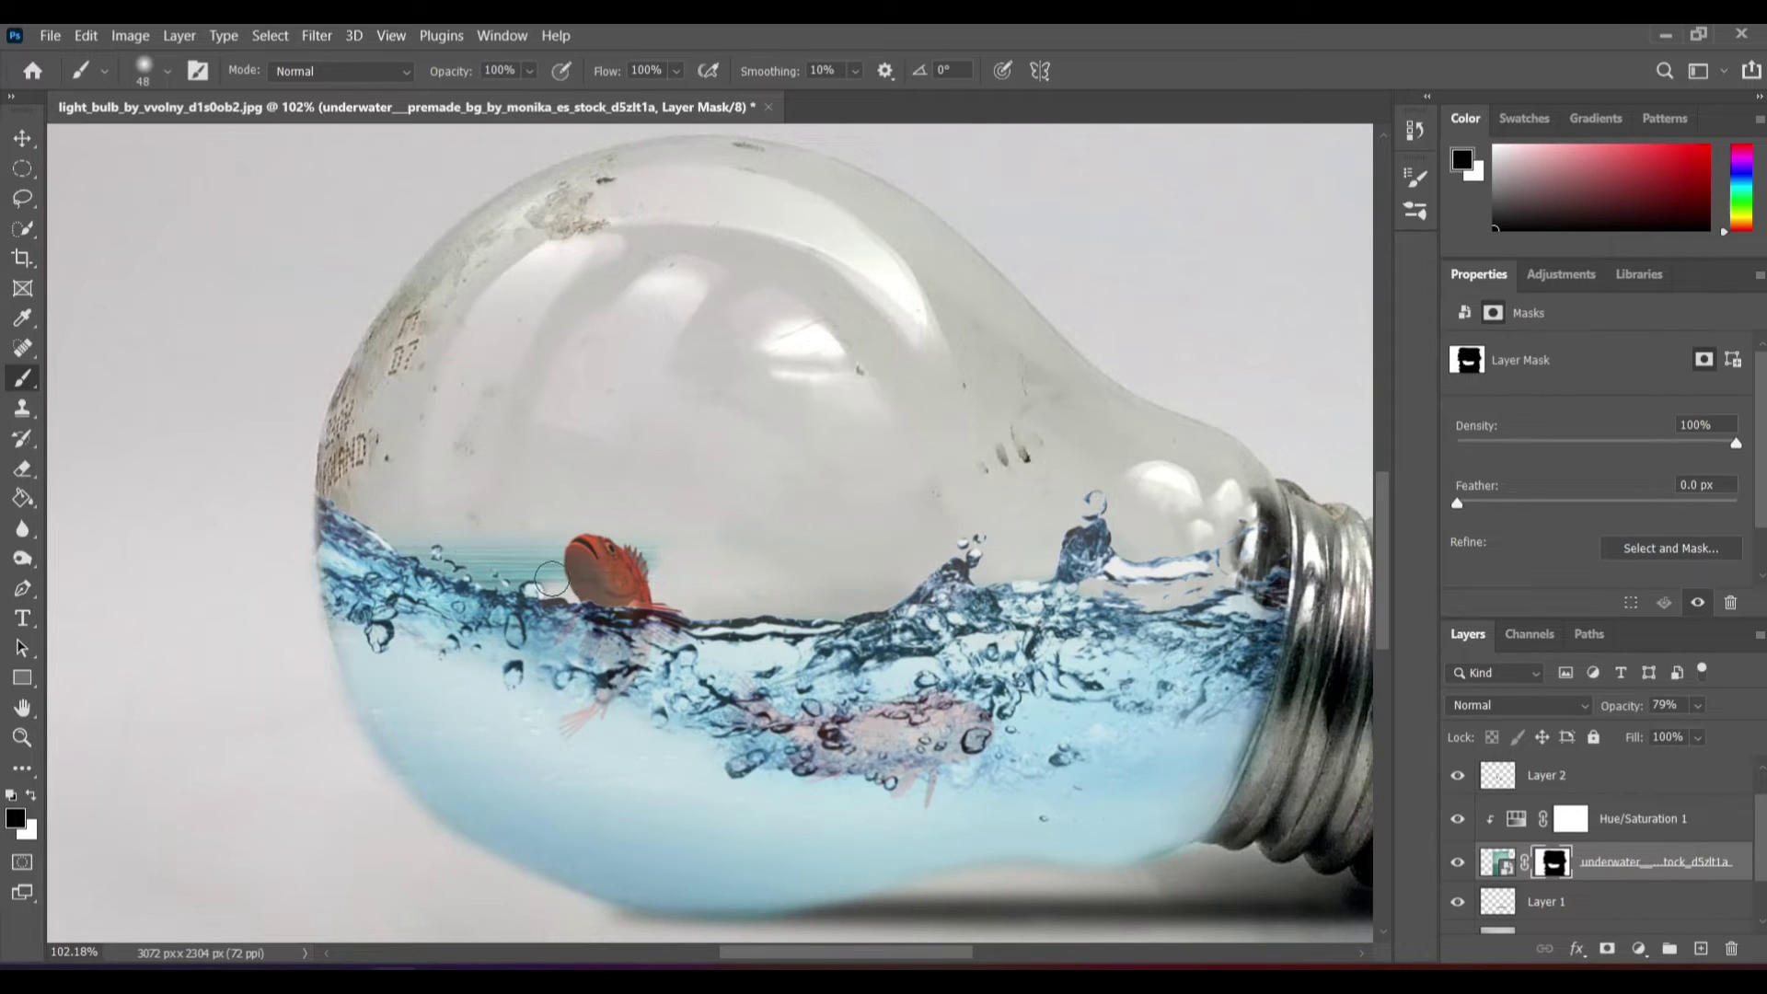
left_click_drag(663, 572, 418, 561)
scroll(685, 573, "down", 4)
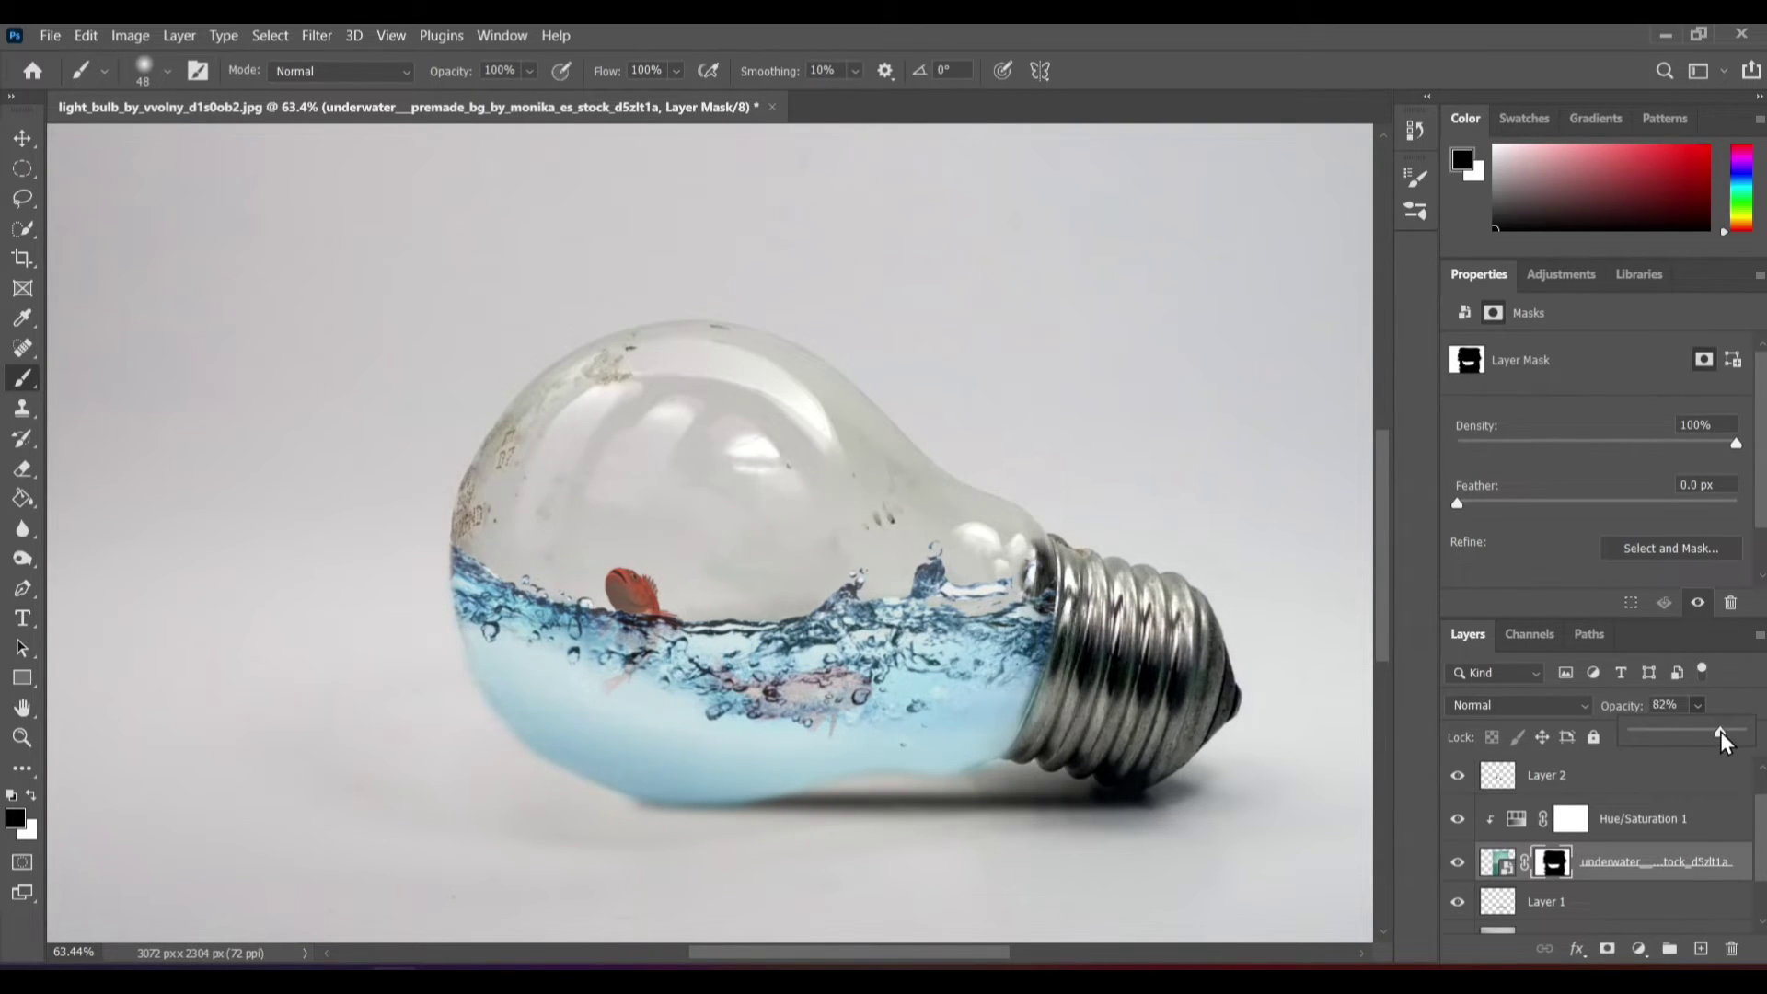
- Lower the water_splash layer's opacity to make the splash more transparent
scroll(1610, 810, "up", 1)
left_click(1572, 782)
left_click(1569, 779)
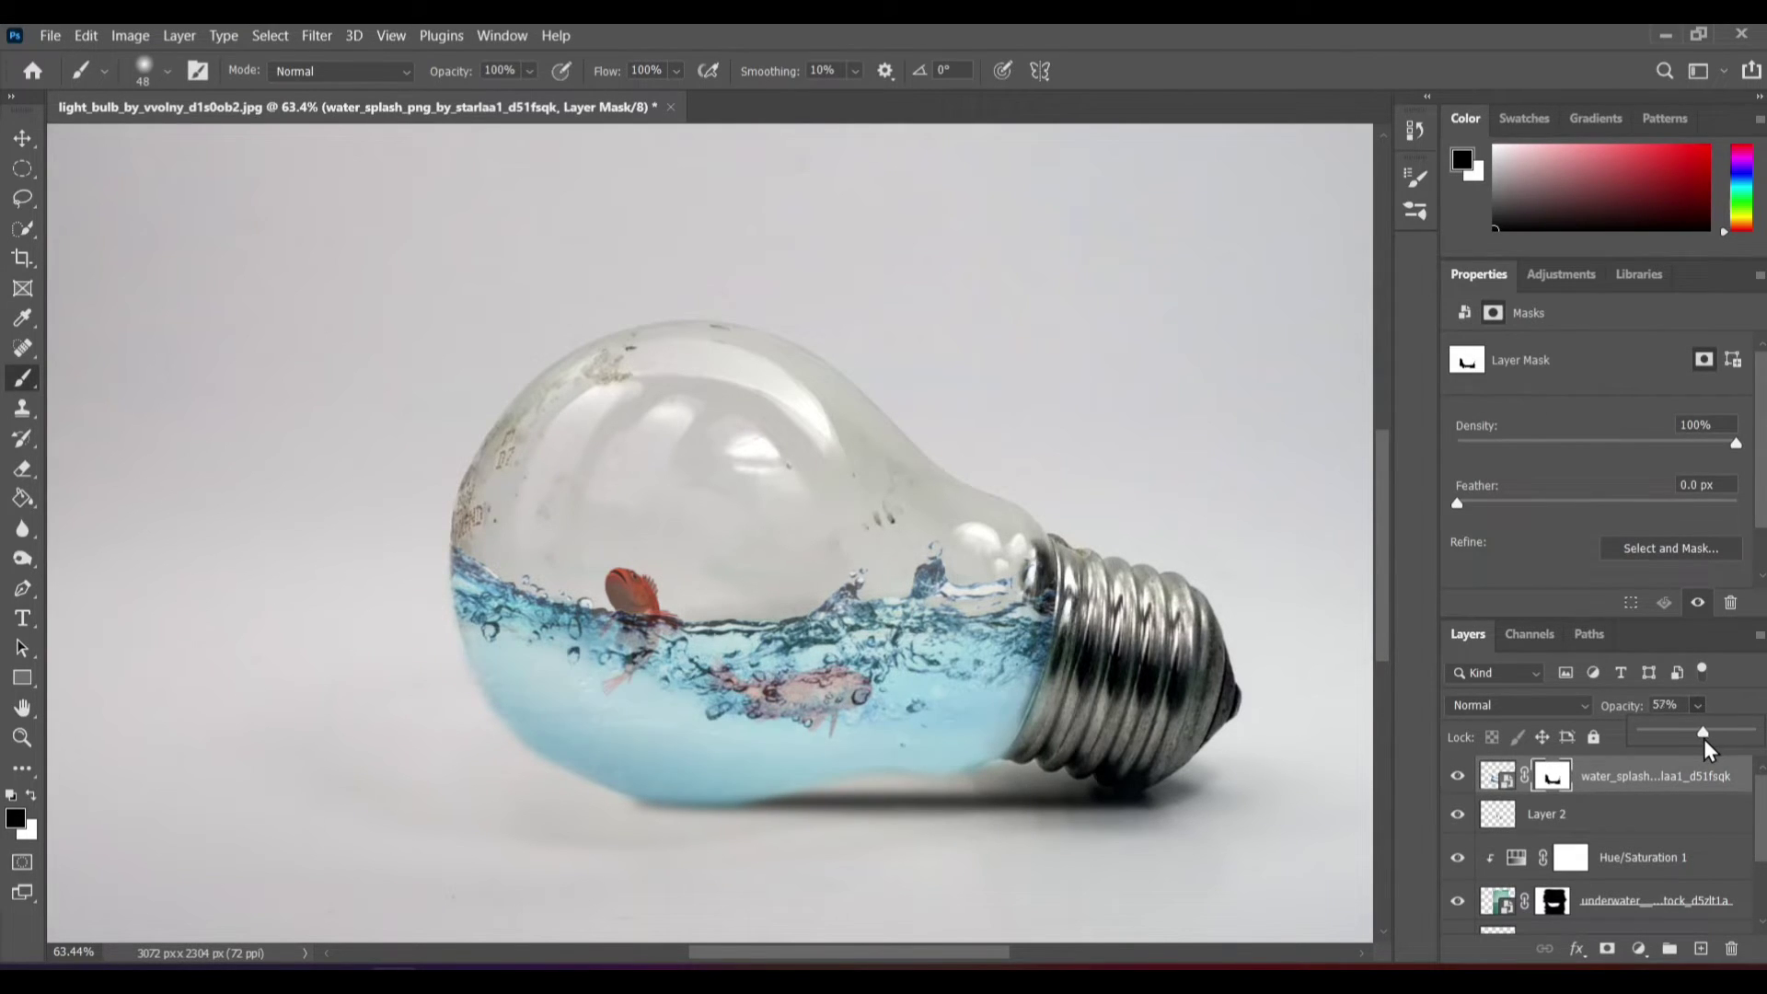
left_click_drag(1703, 740, 1698, 741)
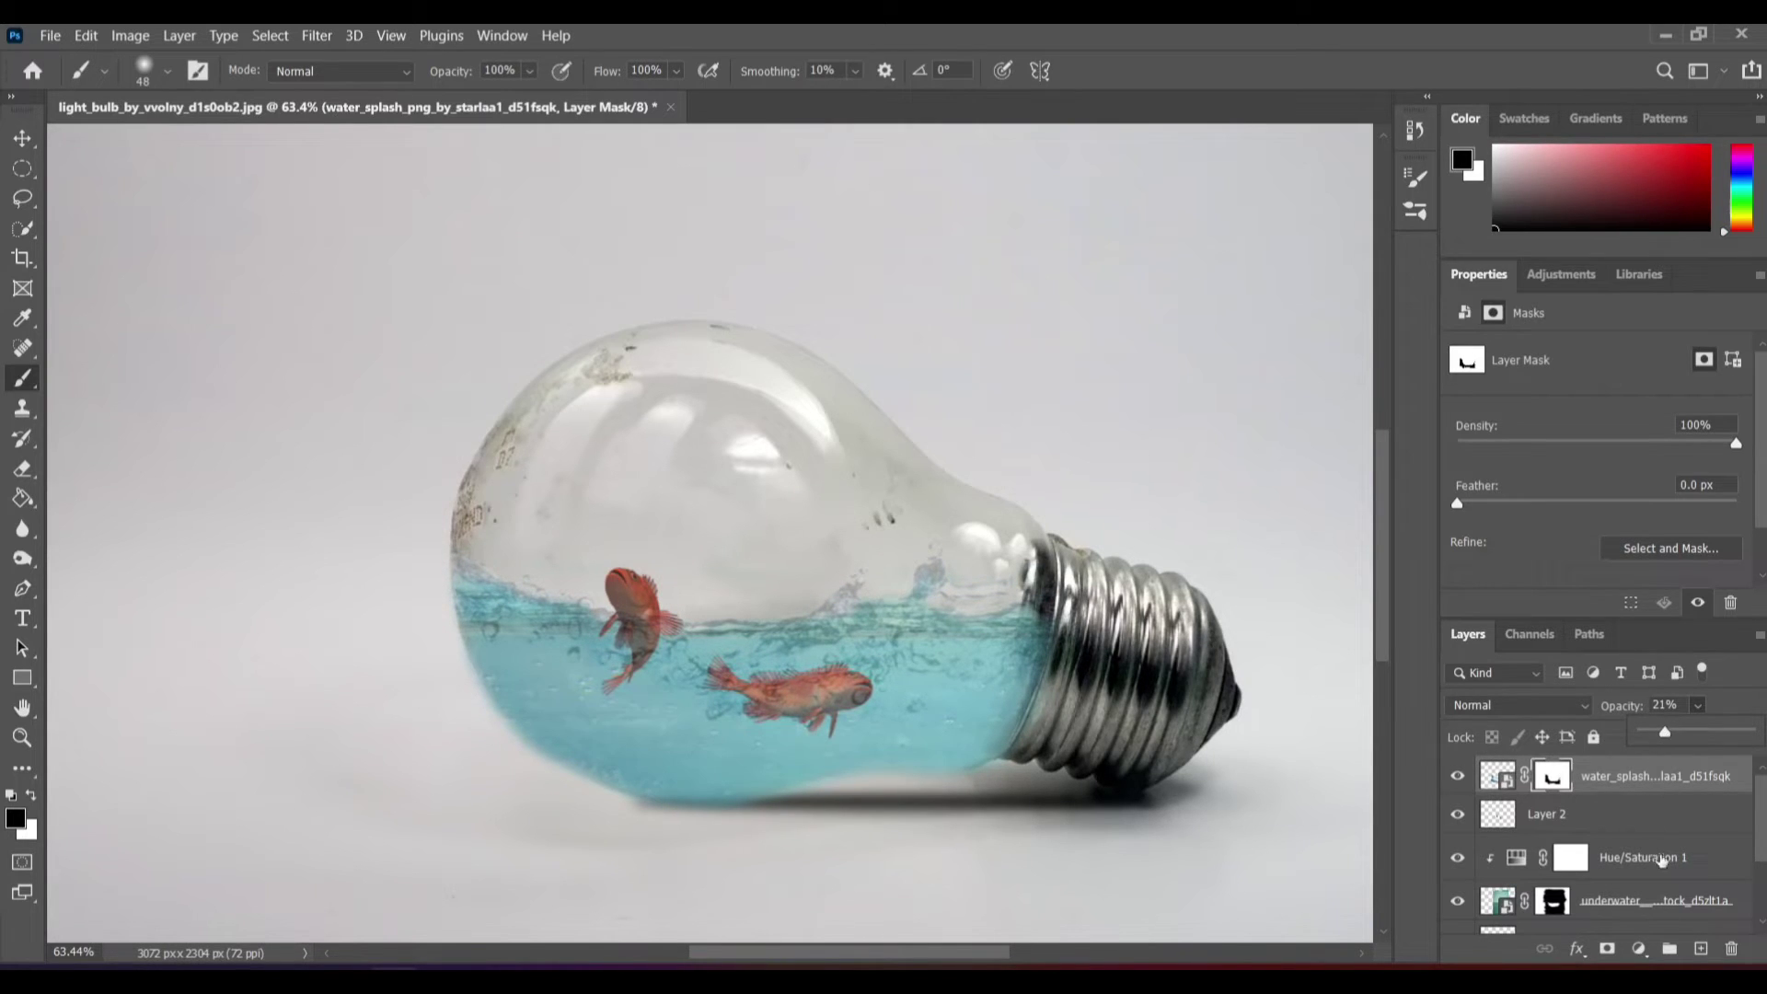
left_click(1700, 960)
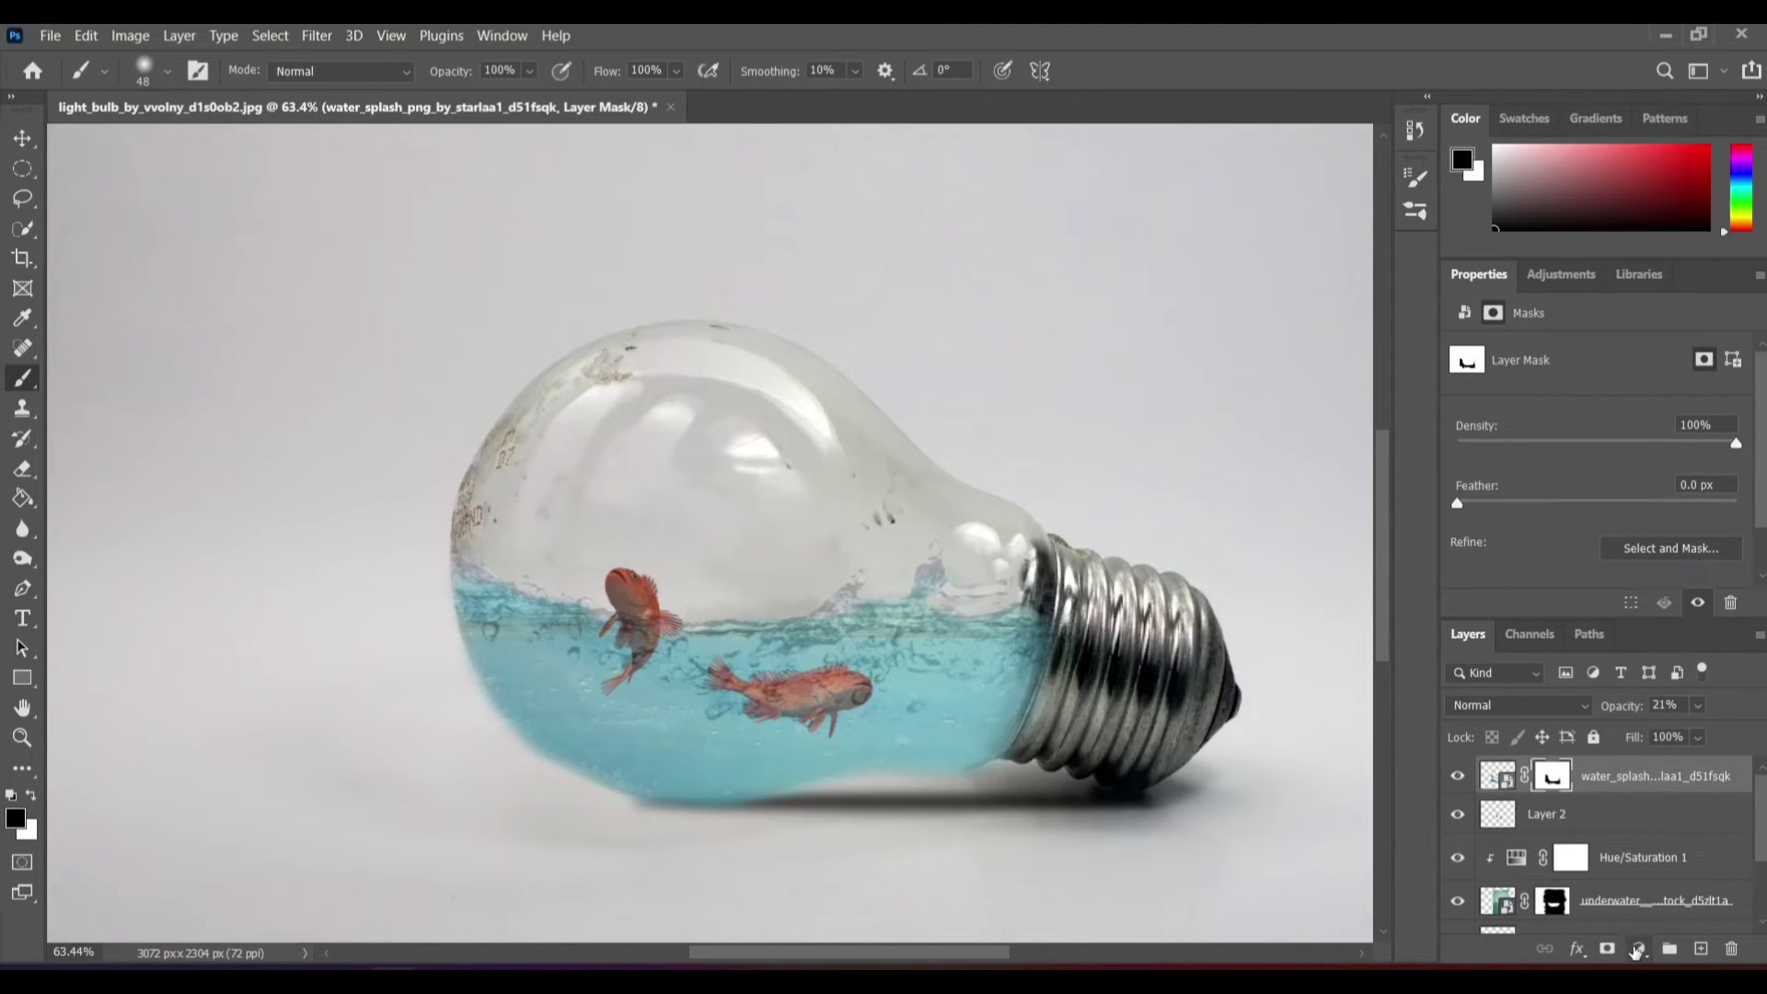
- Add an unclipped Vibrance adjustment layer affecting the whole image and raise its vibrance
left_click(1638, 949)
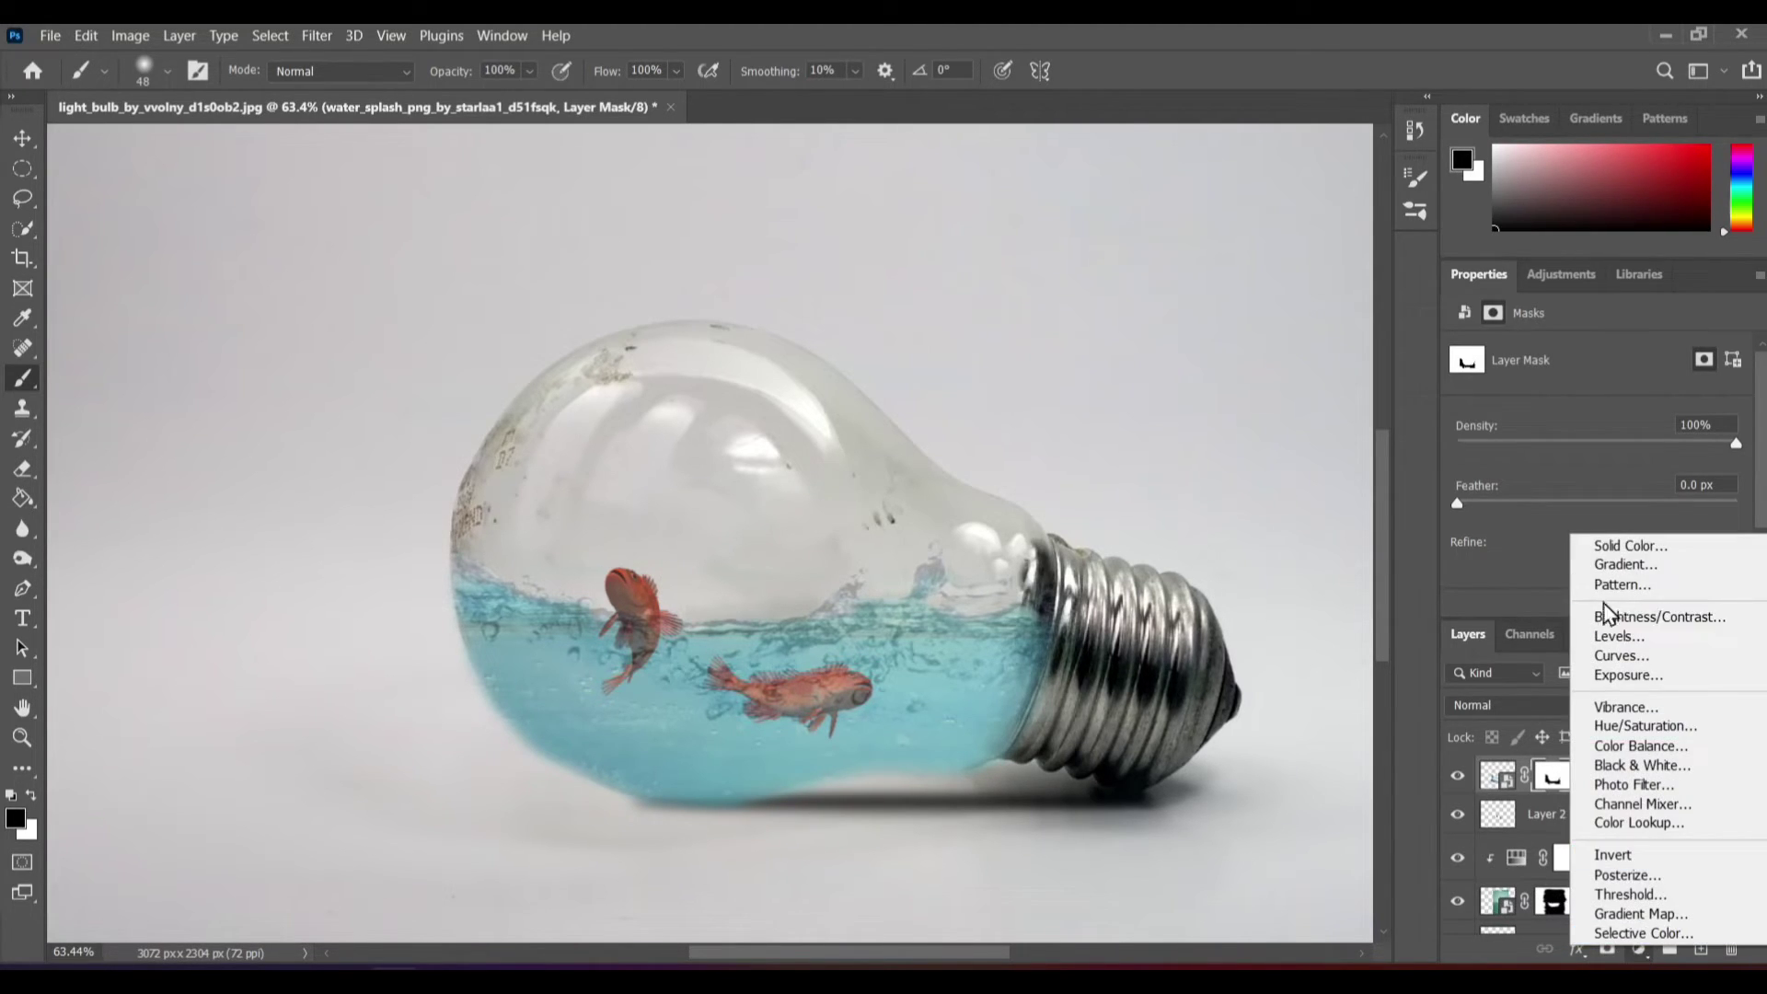
left_click(1673, 707)
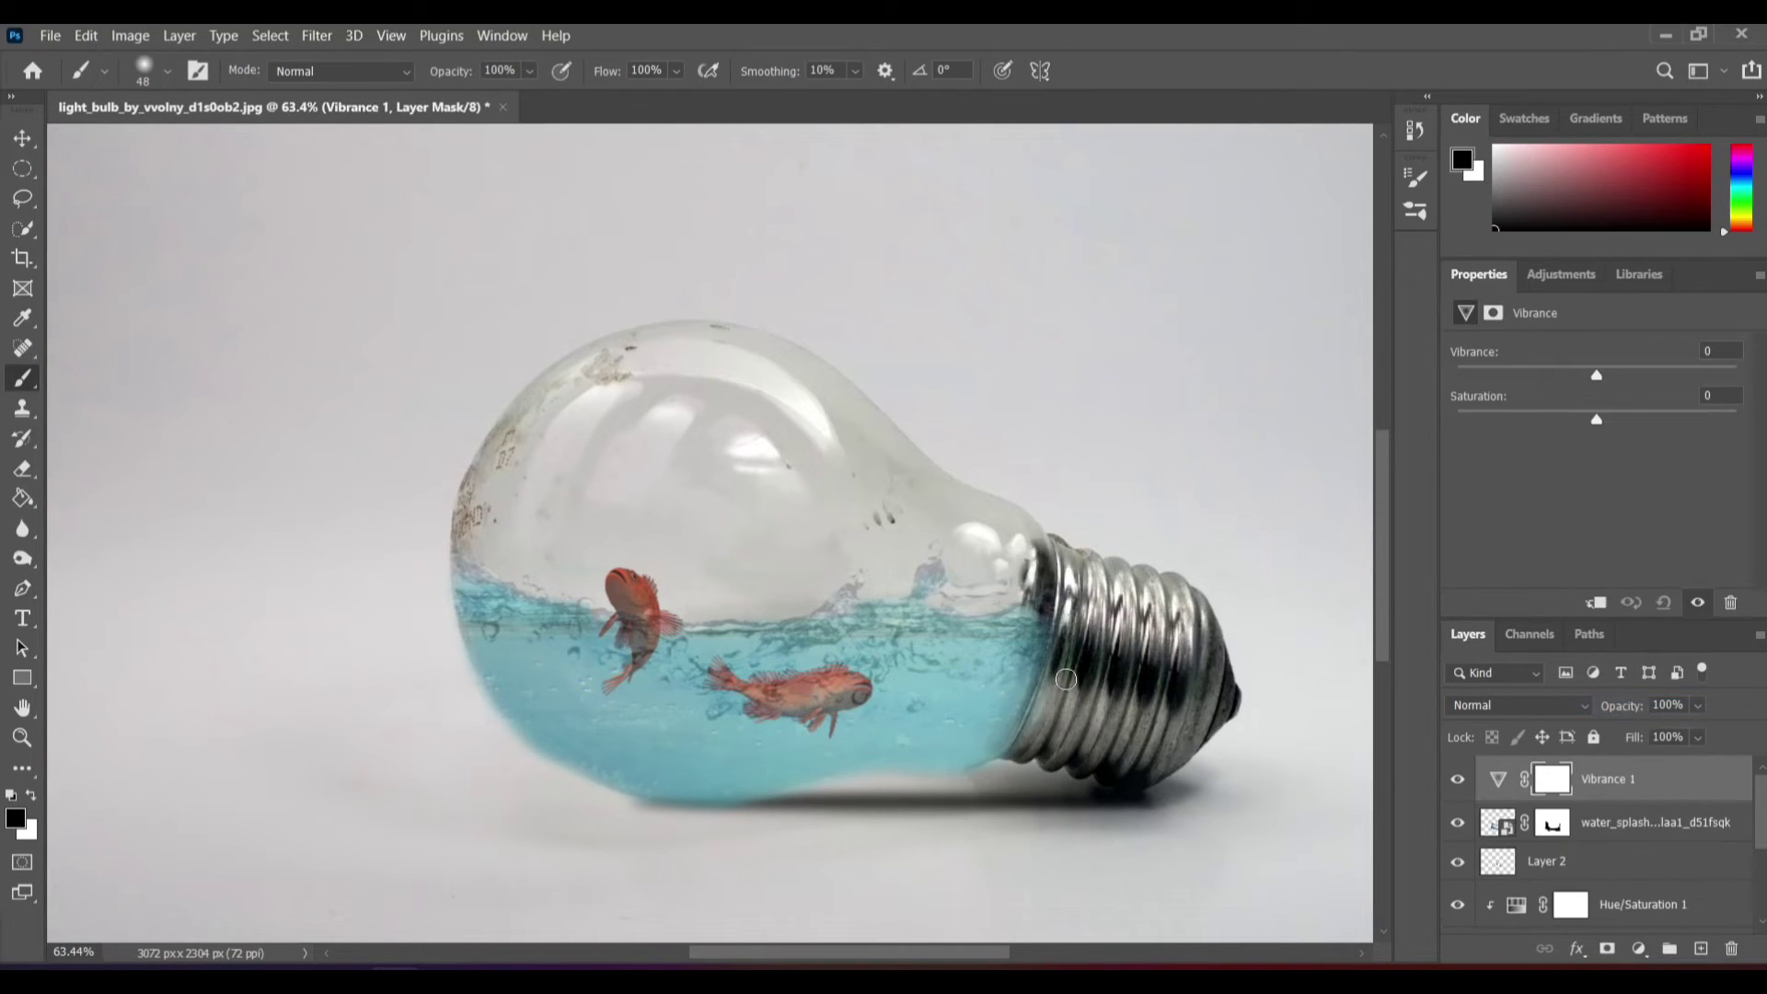
left_click(1597, 605)
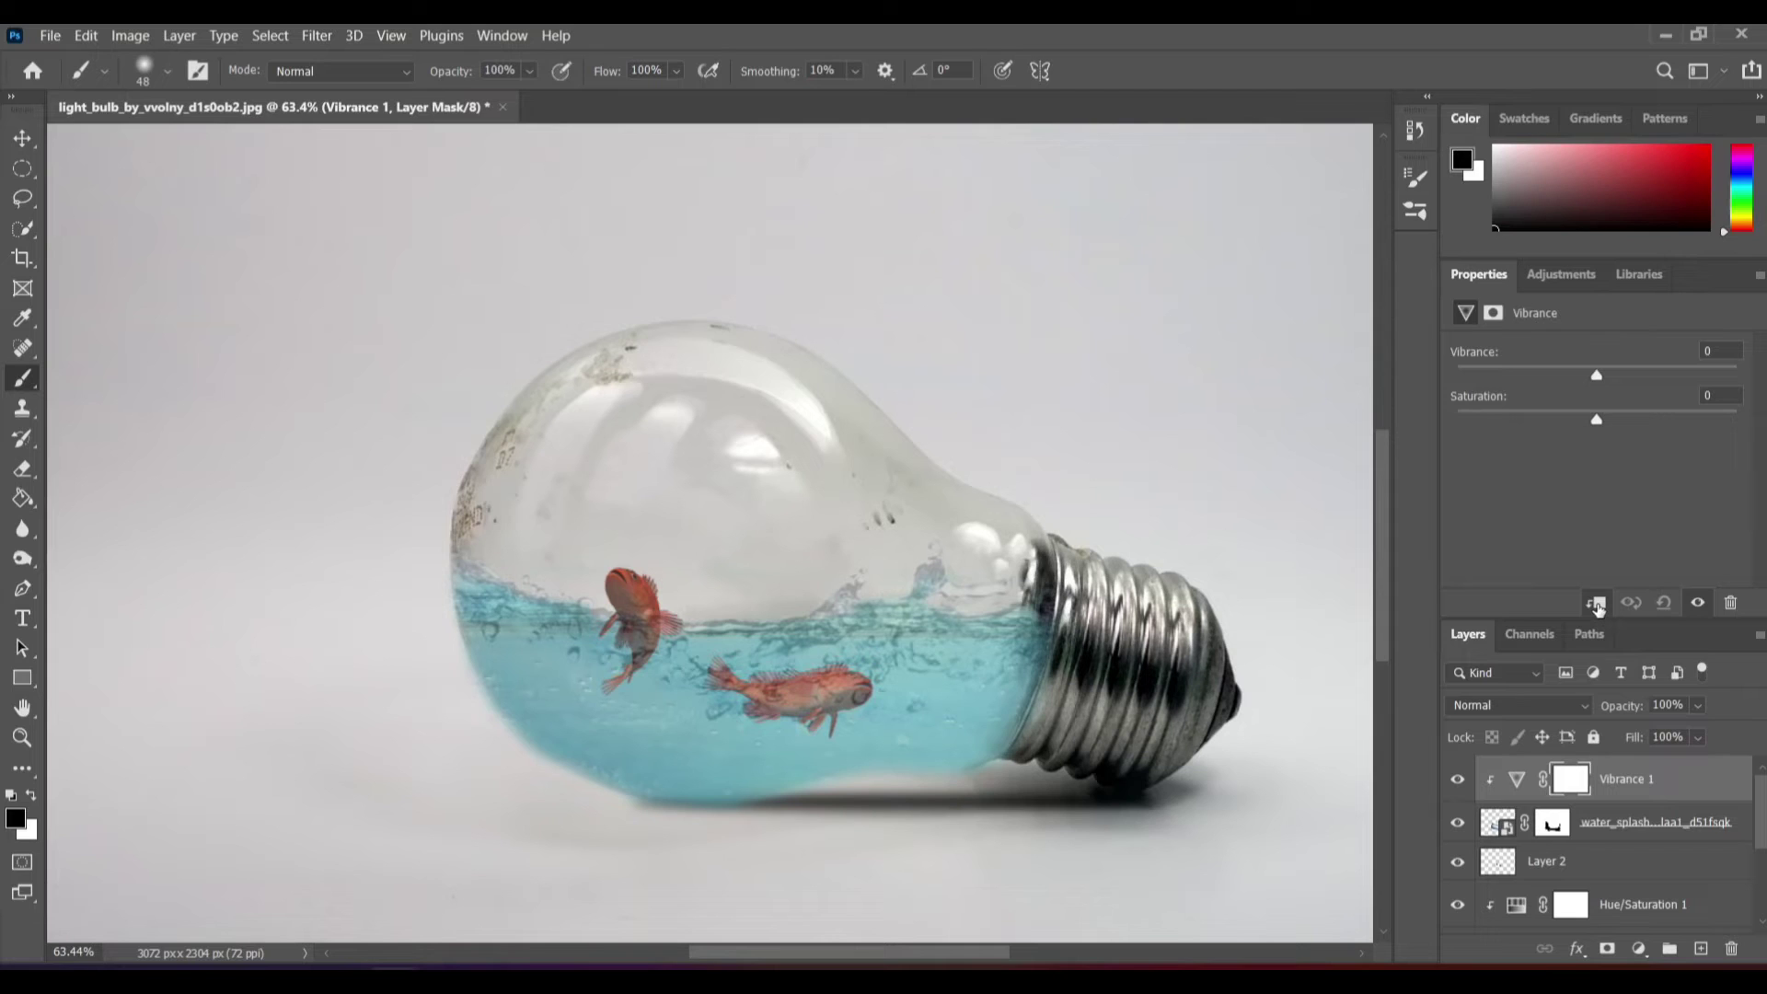
left_click(1597, 605)
left_click_drag(1597, 376, 1625, 377)
- Set water_splash to 75% opacity in Overlay mode and push Vibrance 1 to +64
left_click(1609, 829)
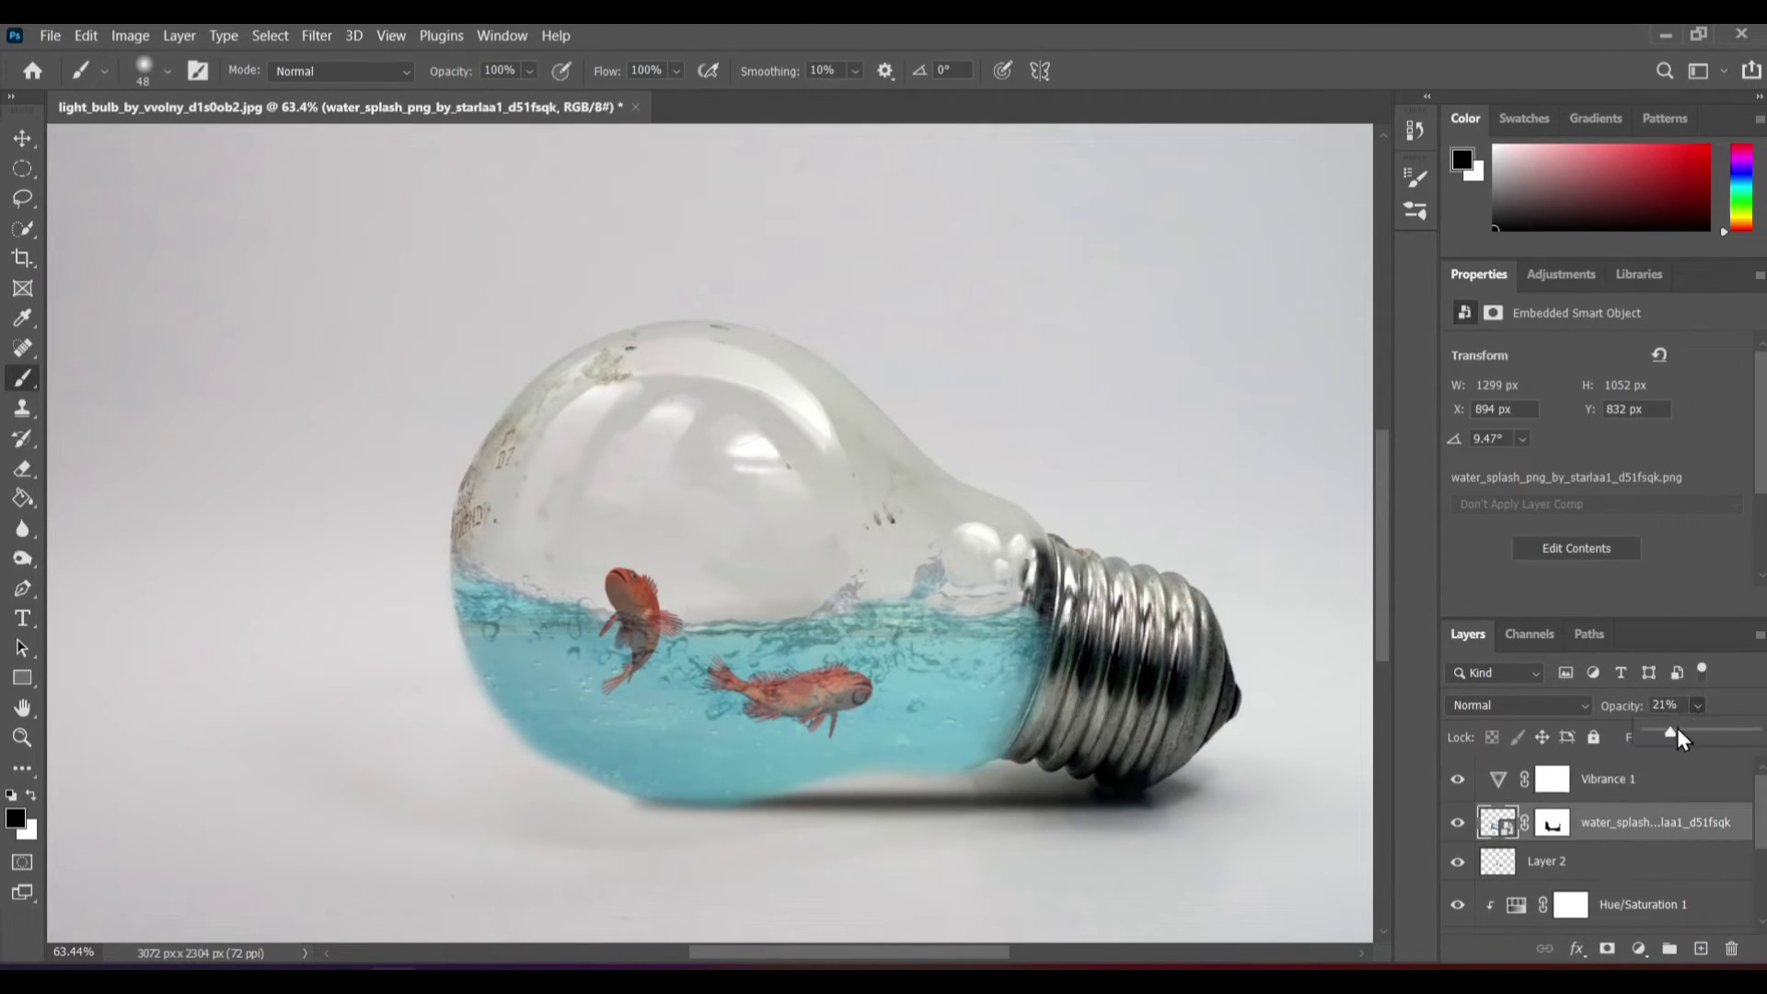
left_click_drag(1713, 735, 1728, 735)
left_click(1647, 778)
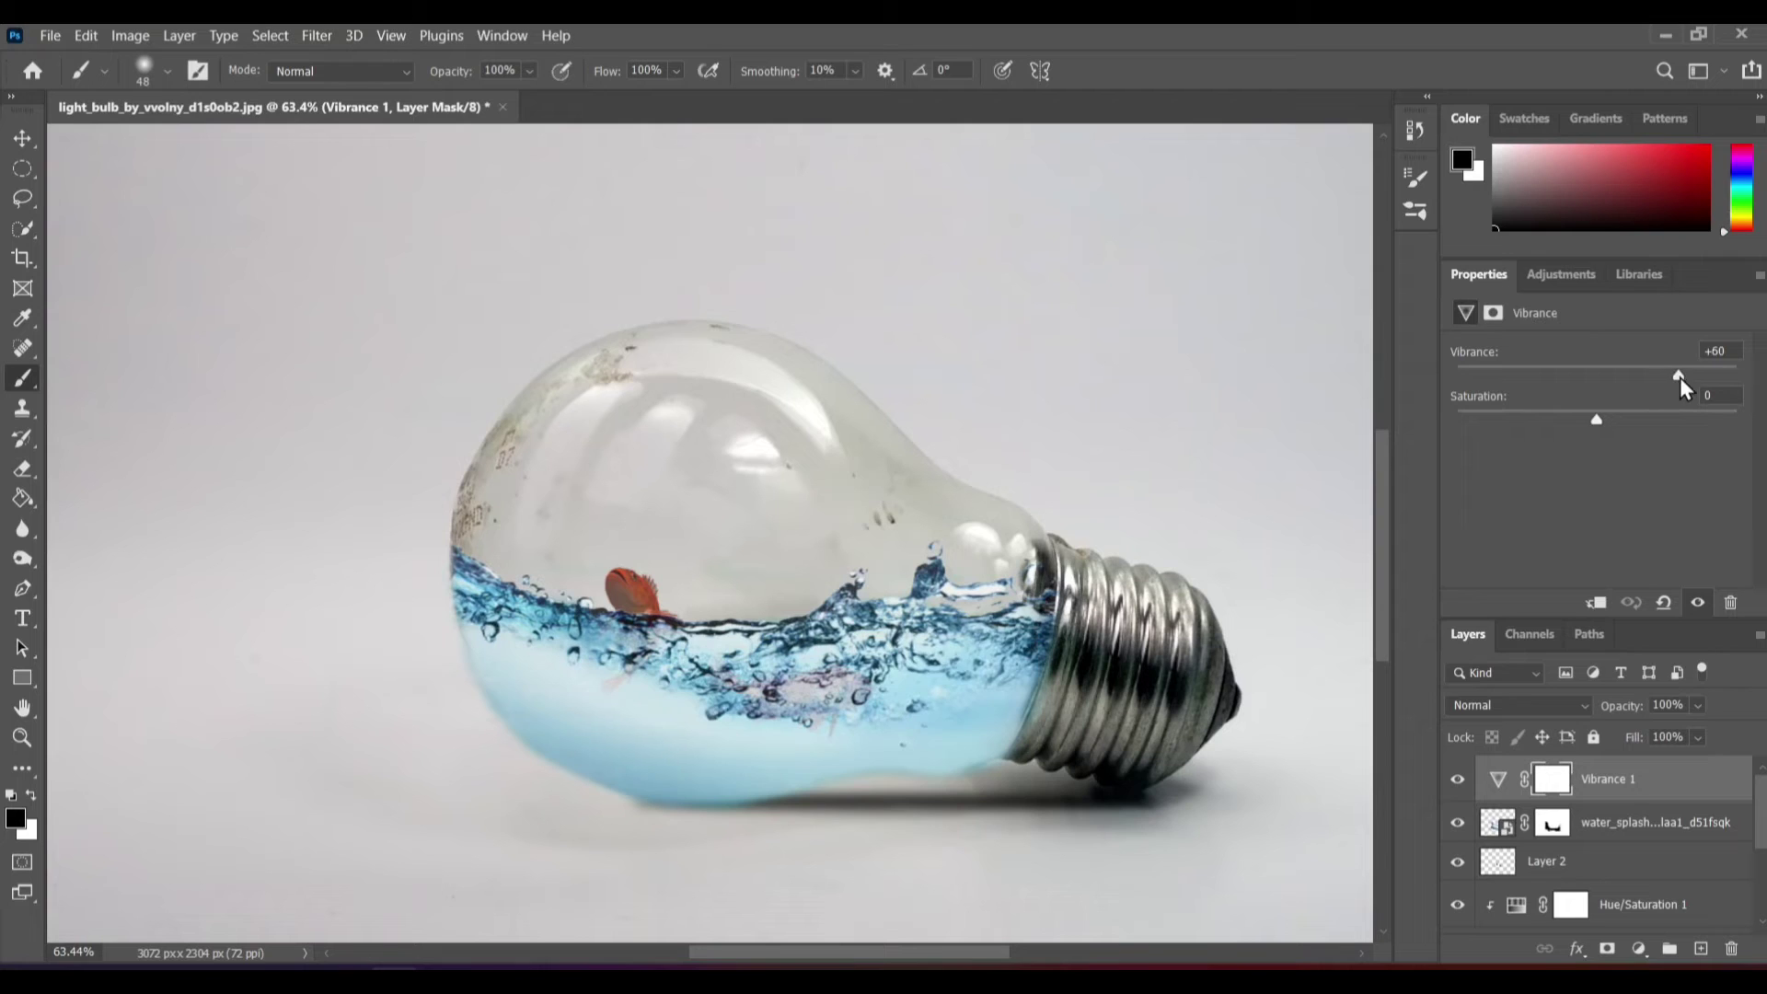
left_click_drag(1681, 377, 1687, 378)
left_click(1500, 827)
left_click(1517, 705)
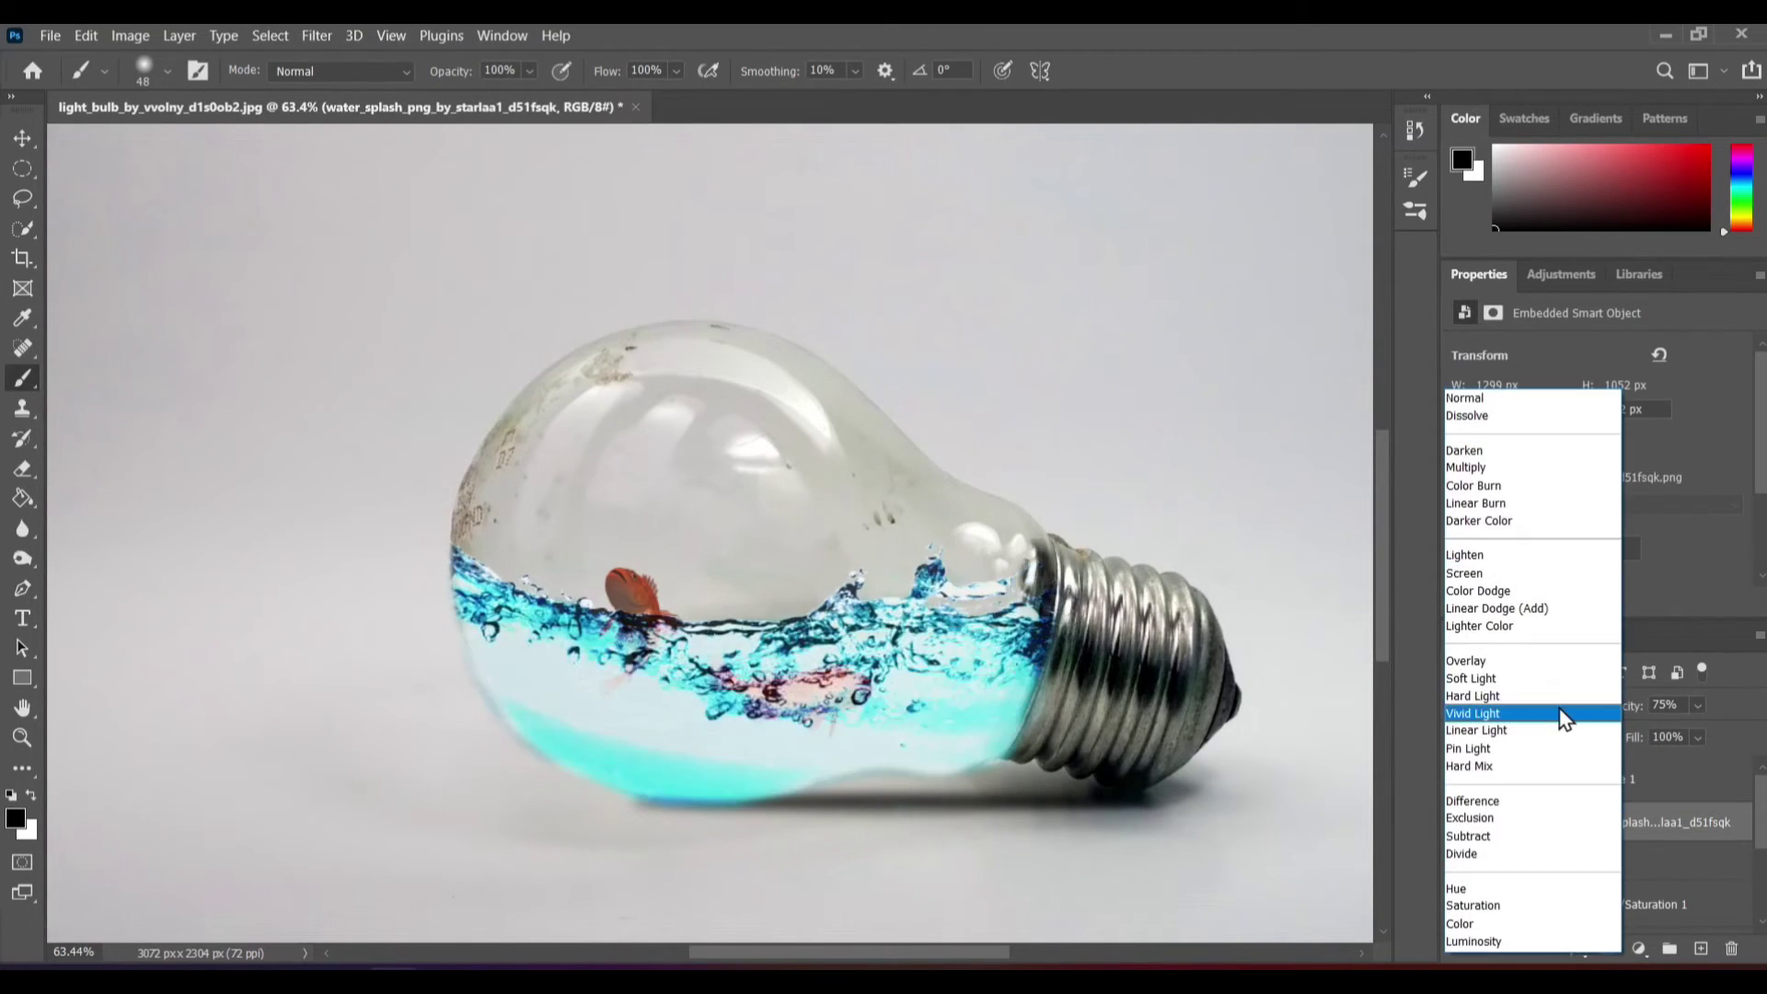
left_click(1503, 664)
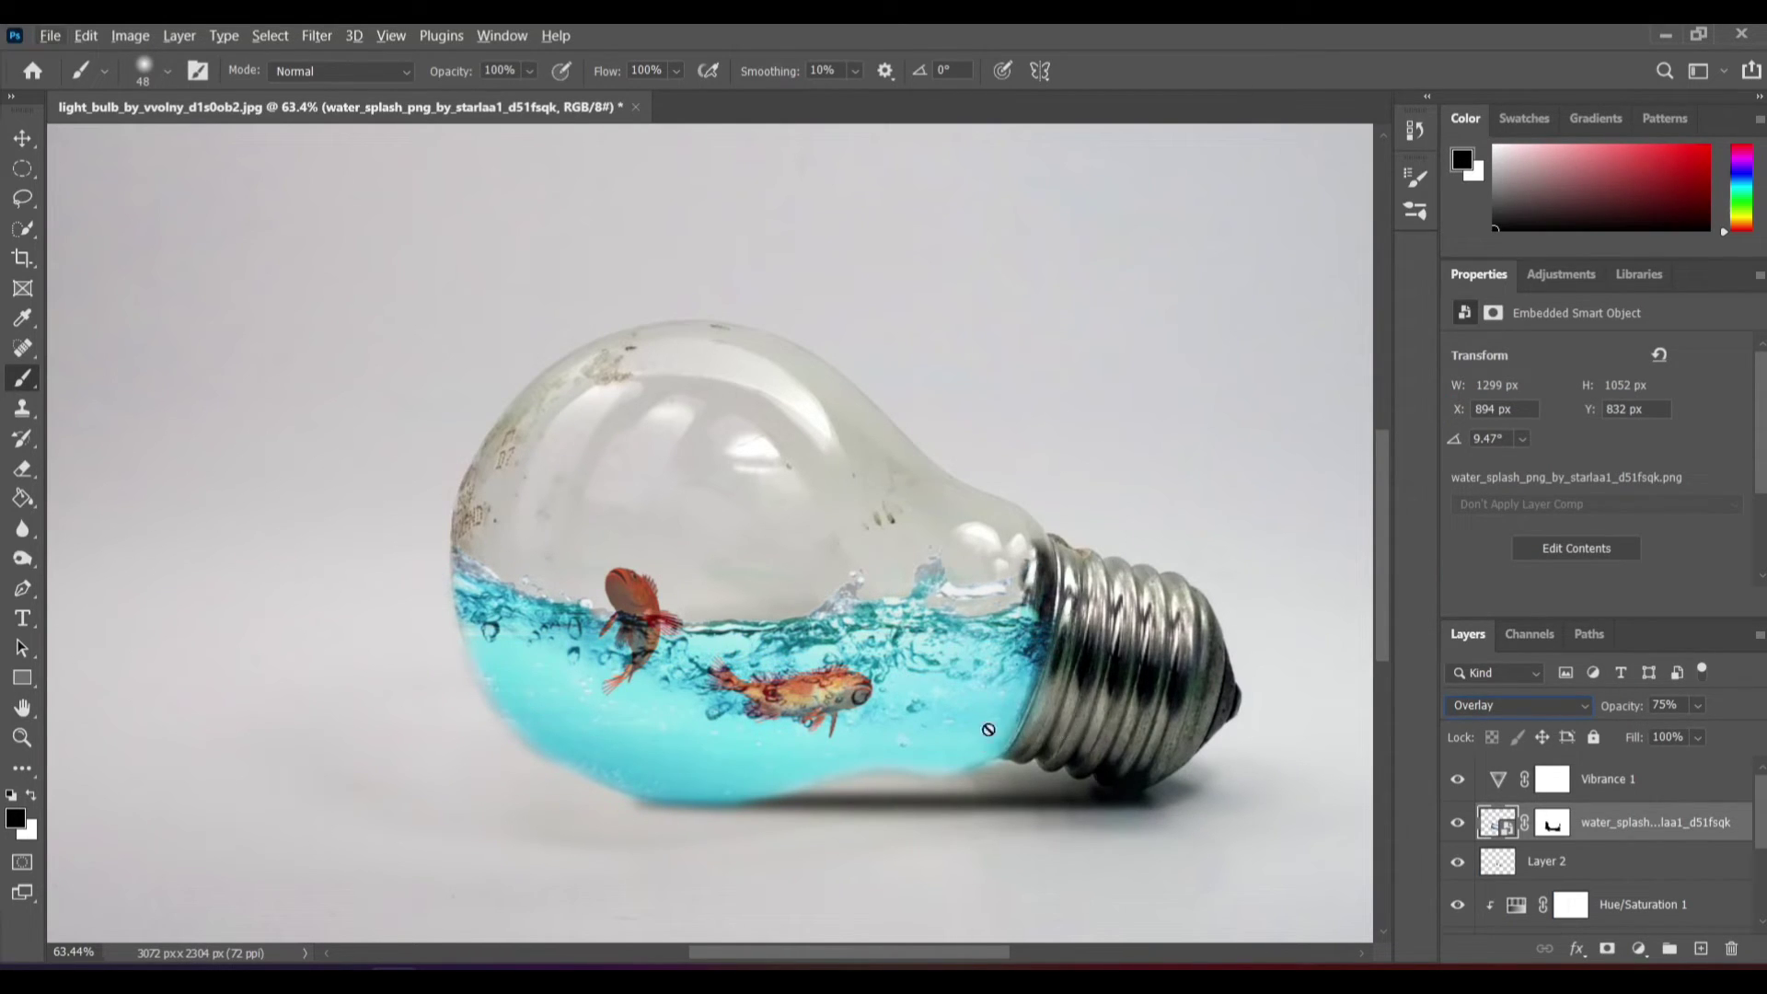
- Target the underwater layer's mask and switch to the Brush tool
key("v")
scroll(654, 692, "down", 2)
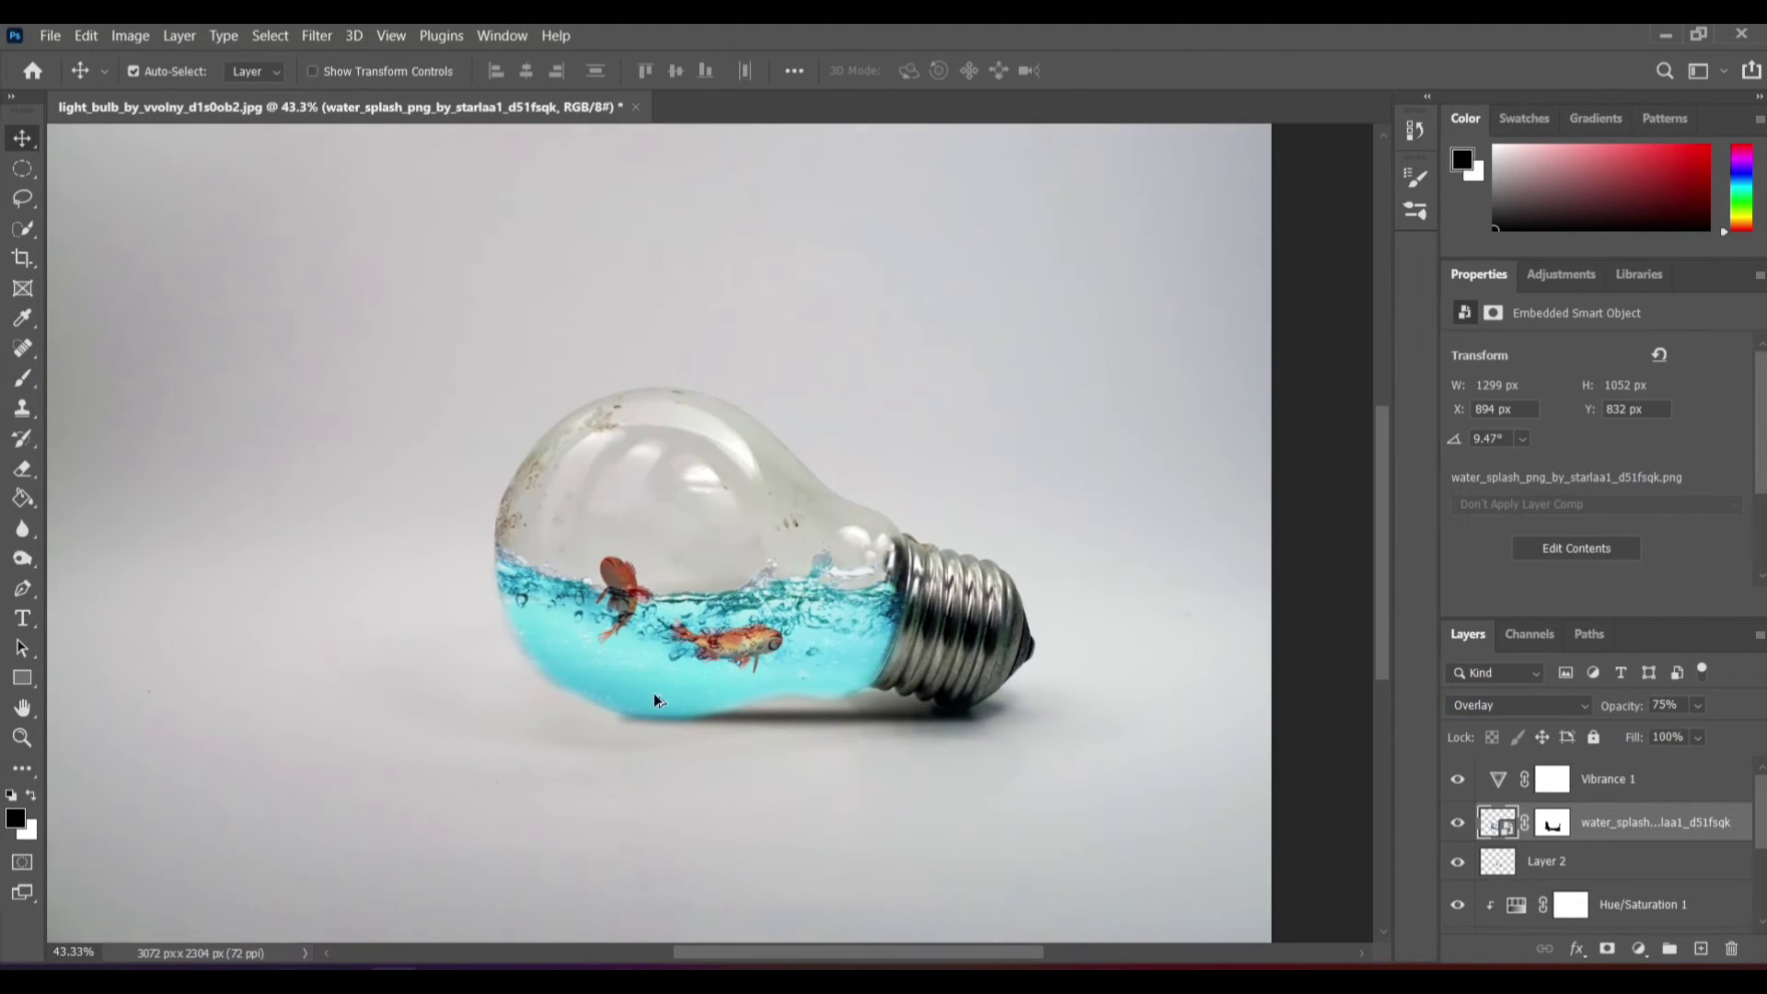
scroll(505, 769, "down", 1)
scroll(508, 664, "up", 1)
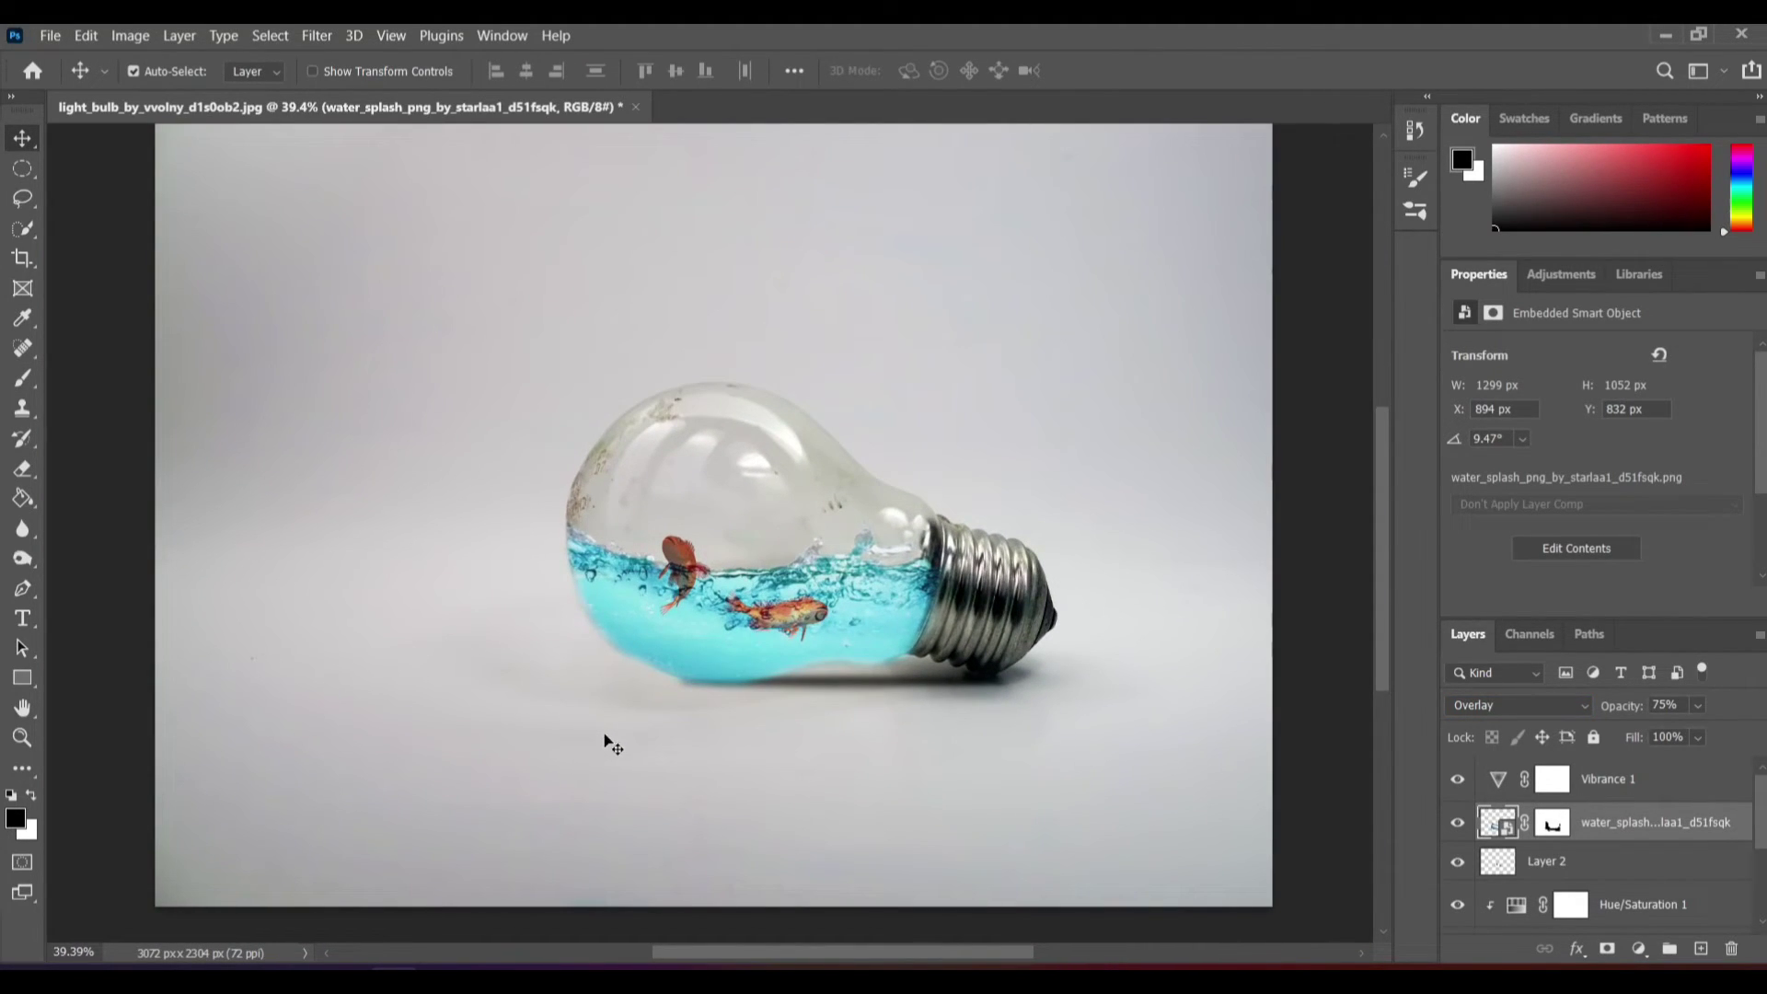
scroll(608, 741, "up", 2)
scroll(629, 593, "up", 2)
scroll(1558, 822, "down", 3)
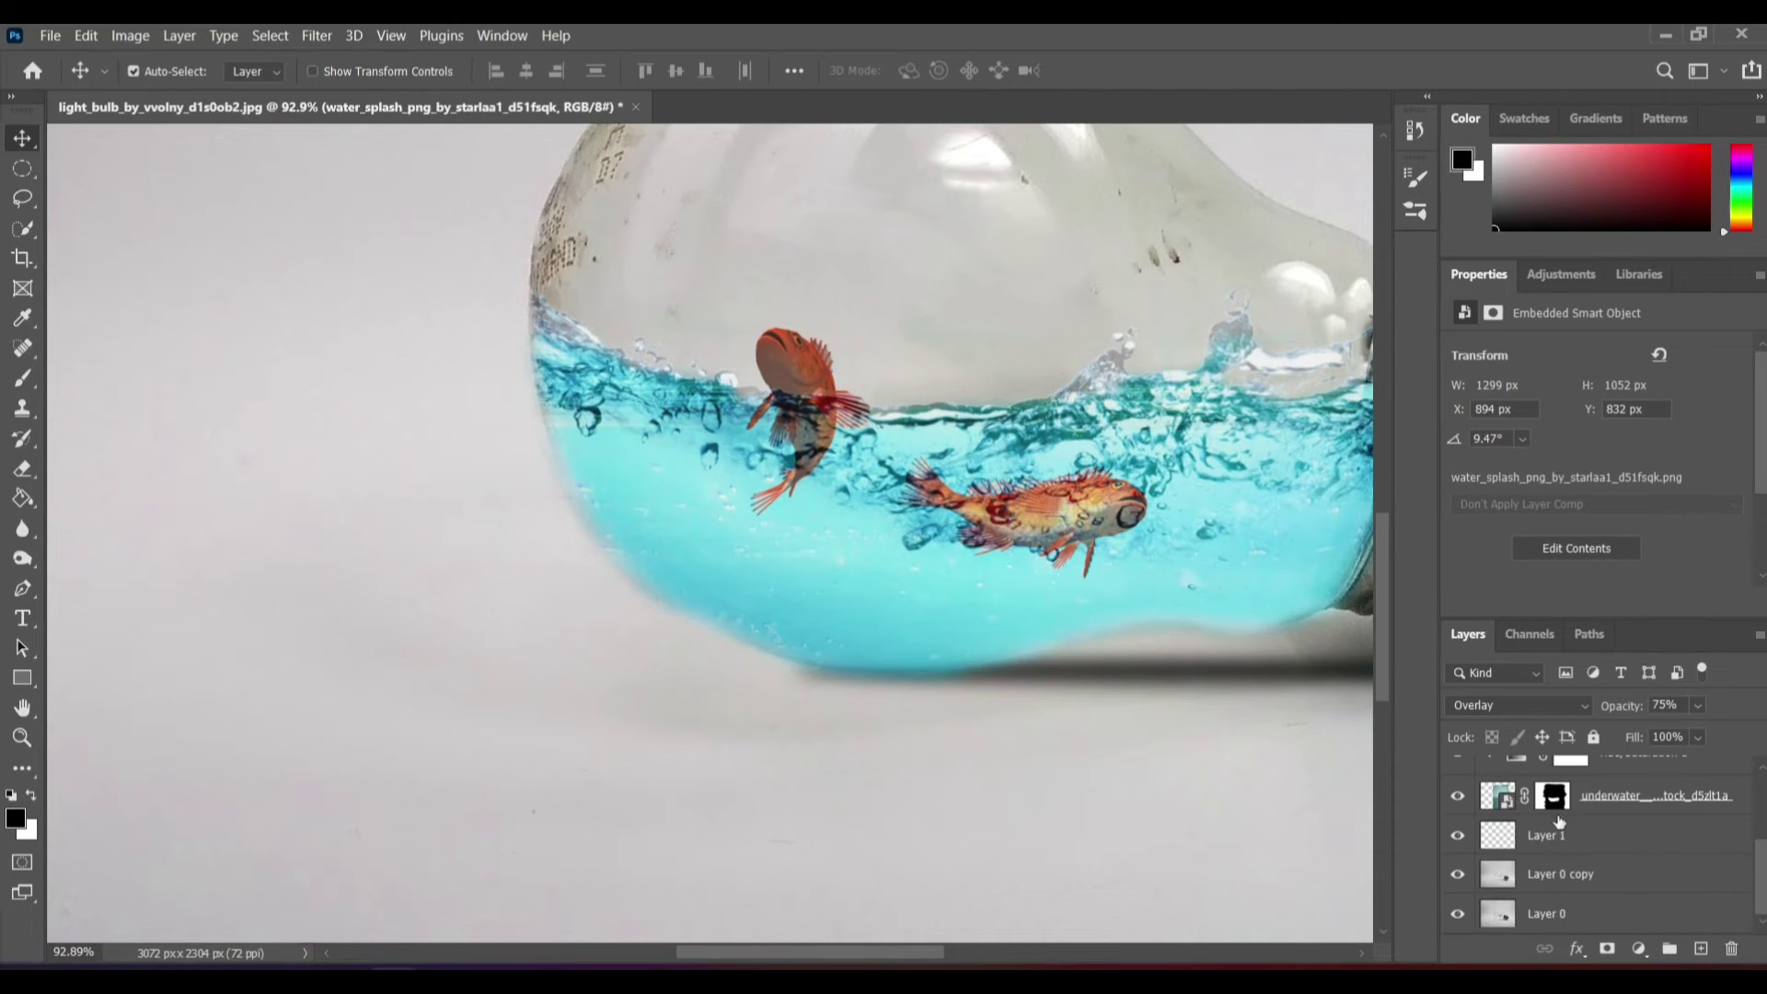
left_click(1545, 812)
left_click(1549, 799)
scroll(414, 470, "up", 2)
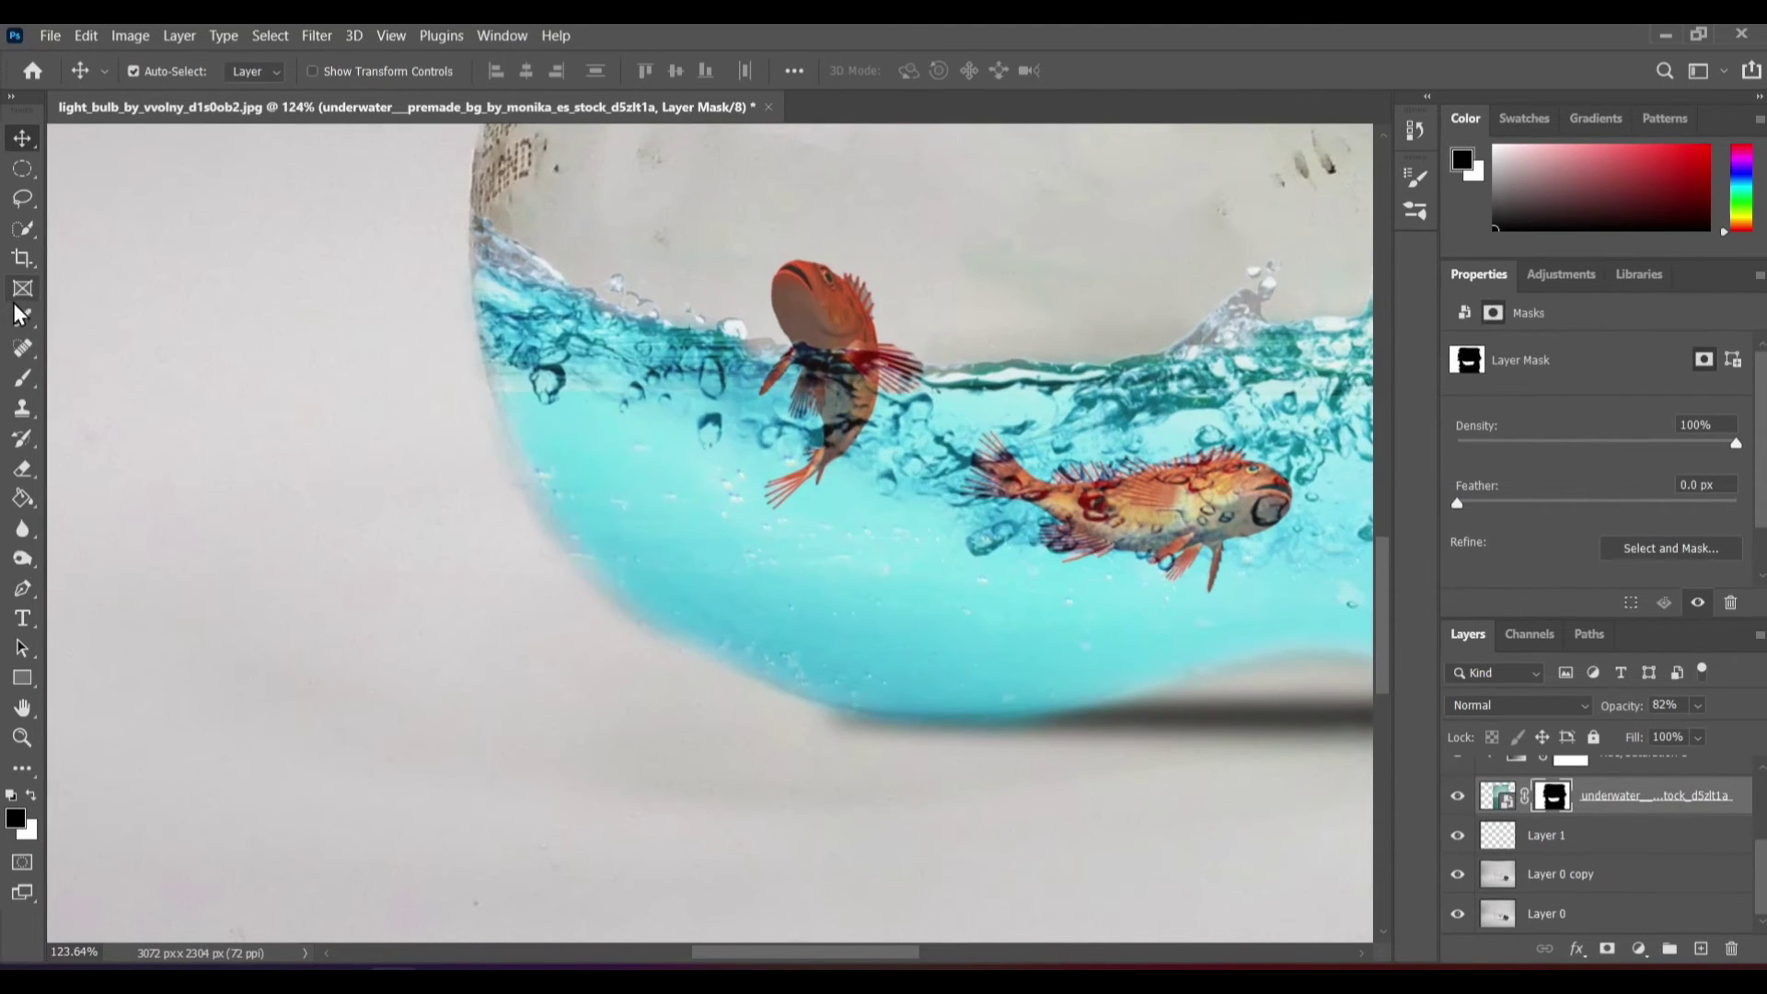
key("i")
scroll(468, 446, "up", 3)
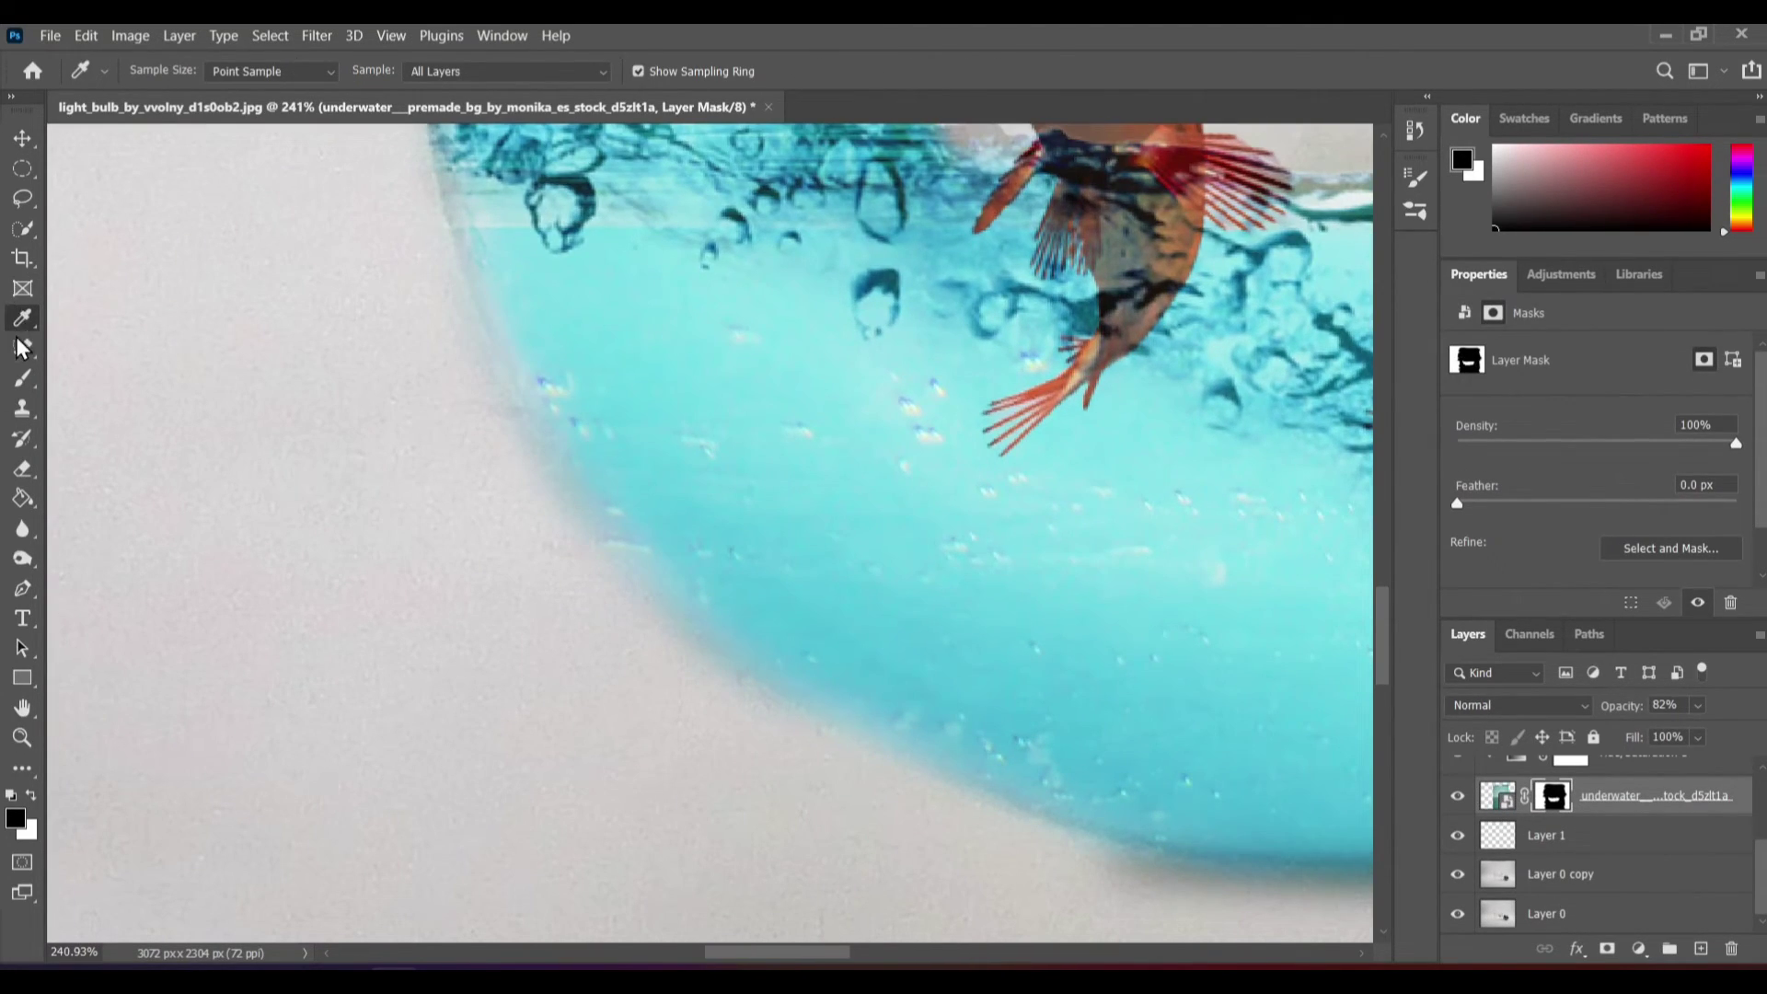
left_click(22, 377)
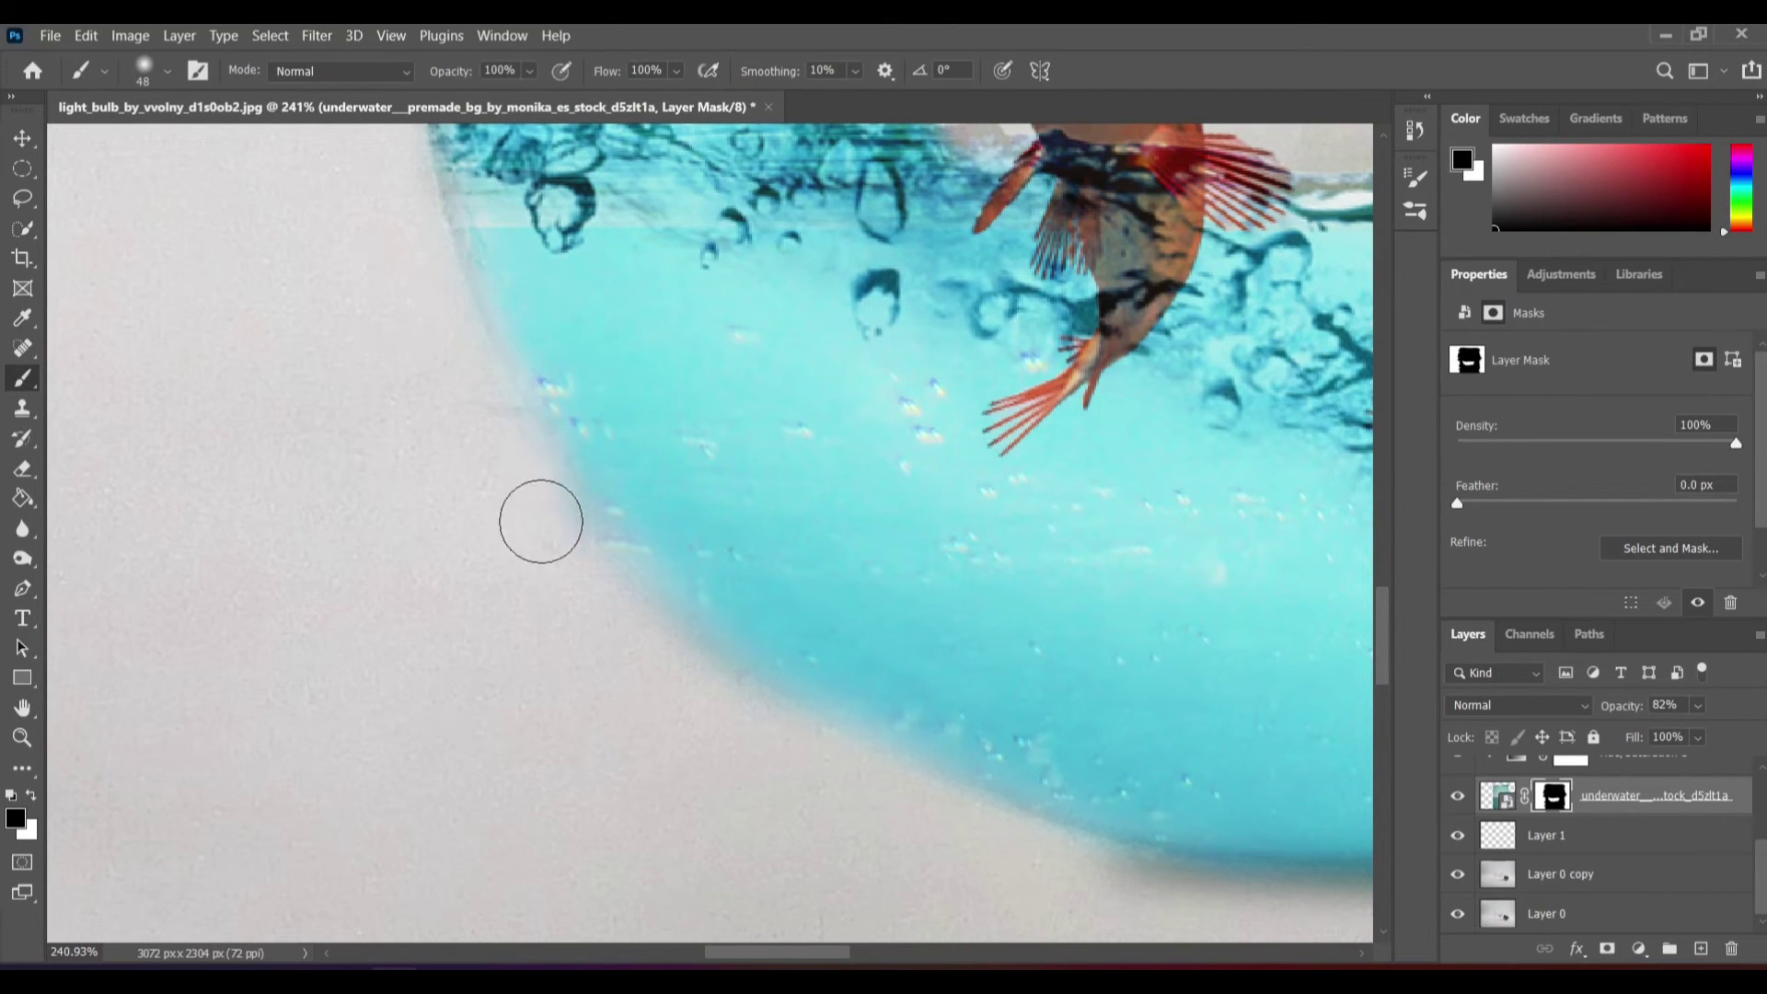
scroll(1610, 847, "up", 3)
- Paint the water_splash mask along the water's left edge, then undo the strokes
left_click(1647, 811)
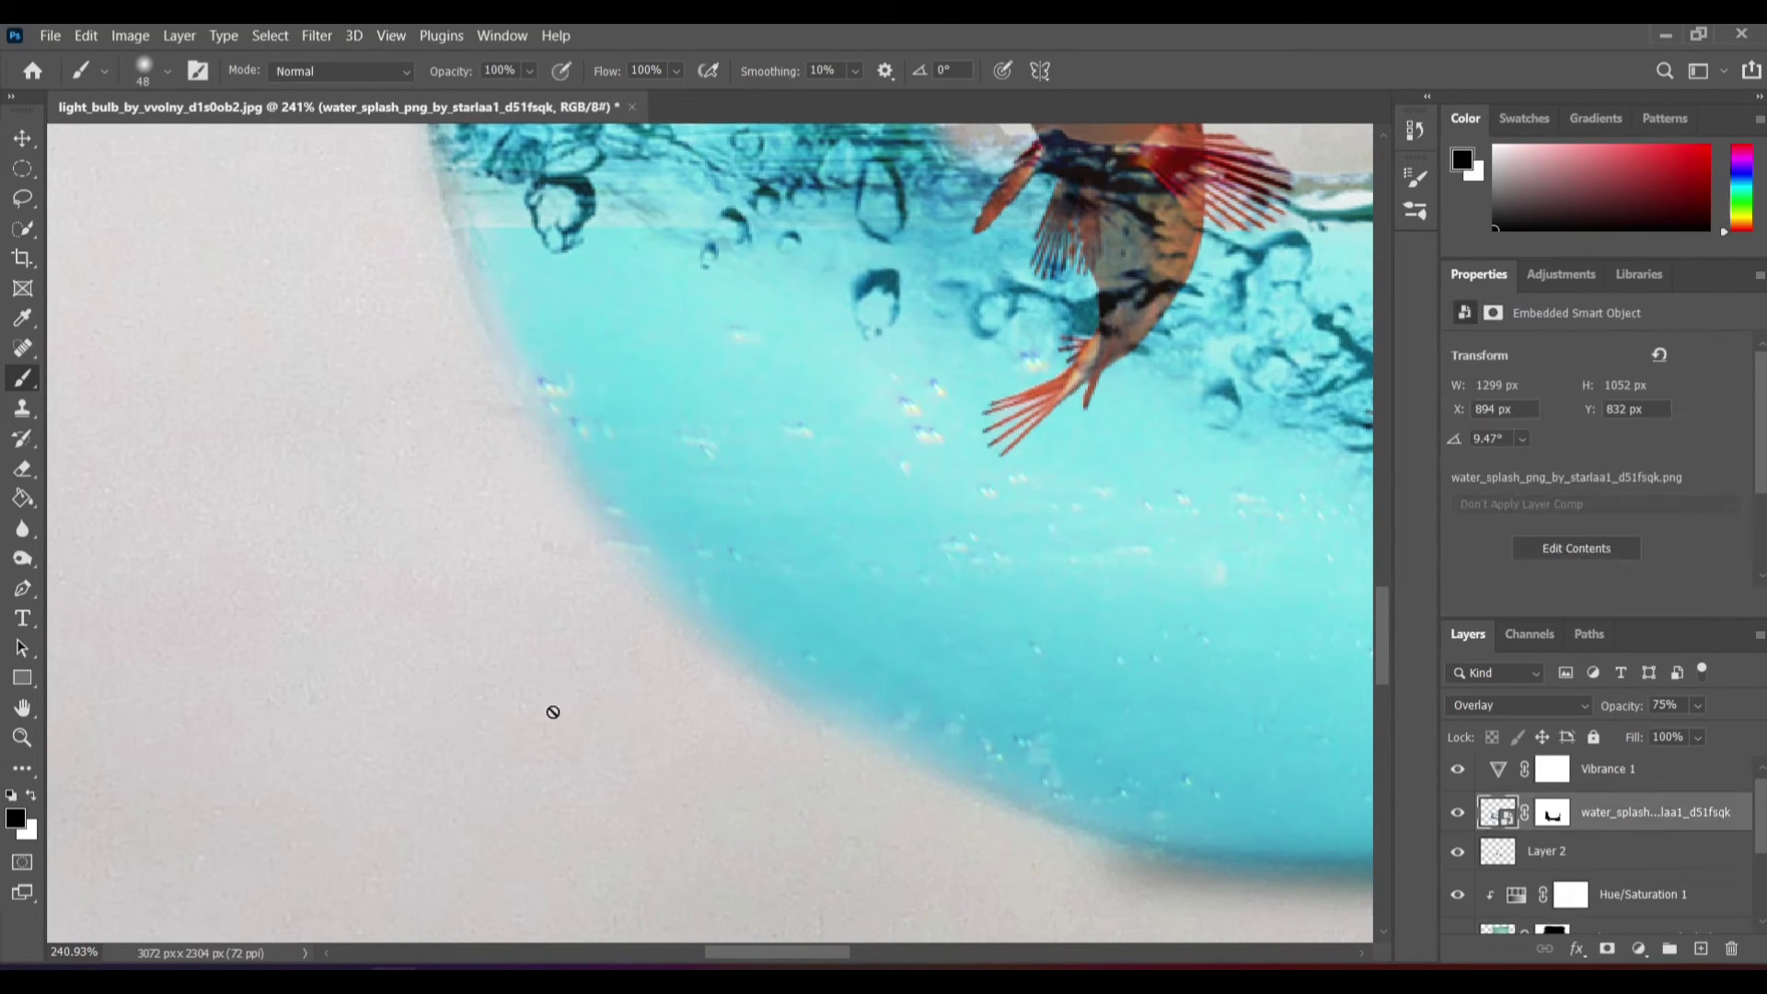
left_click(1551, 811)
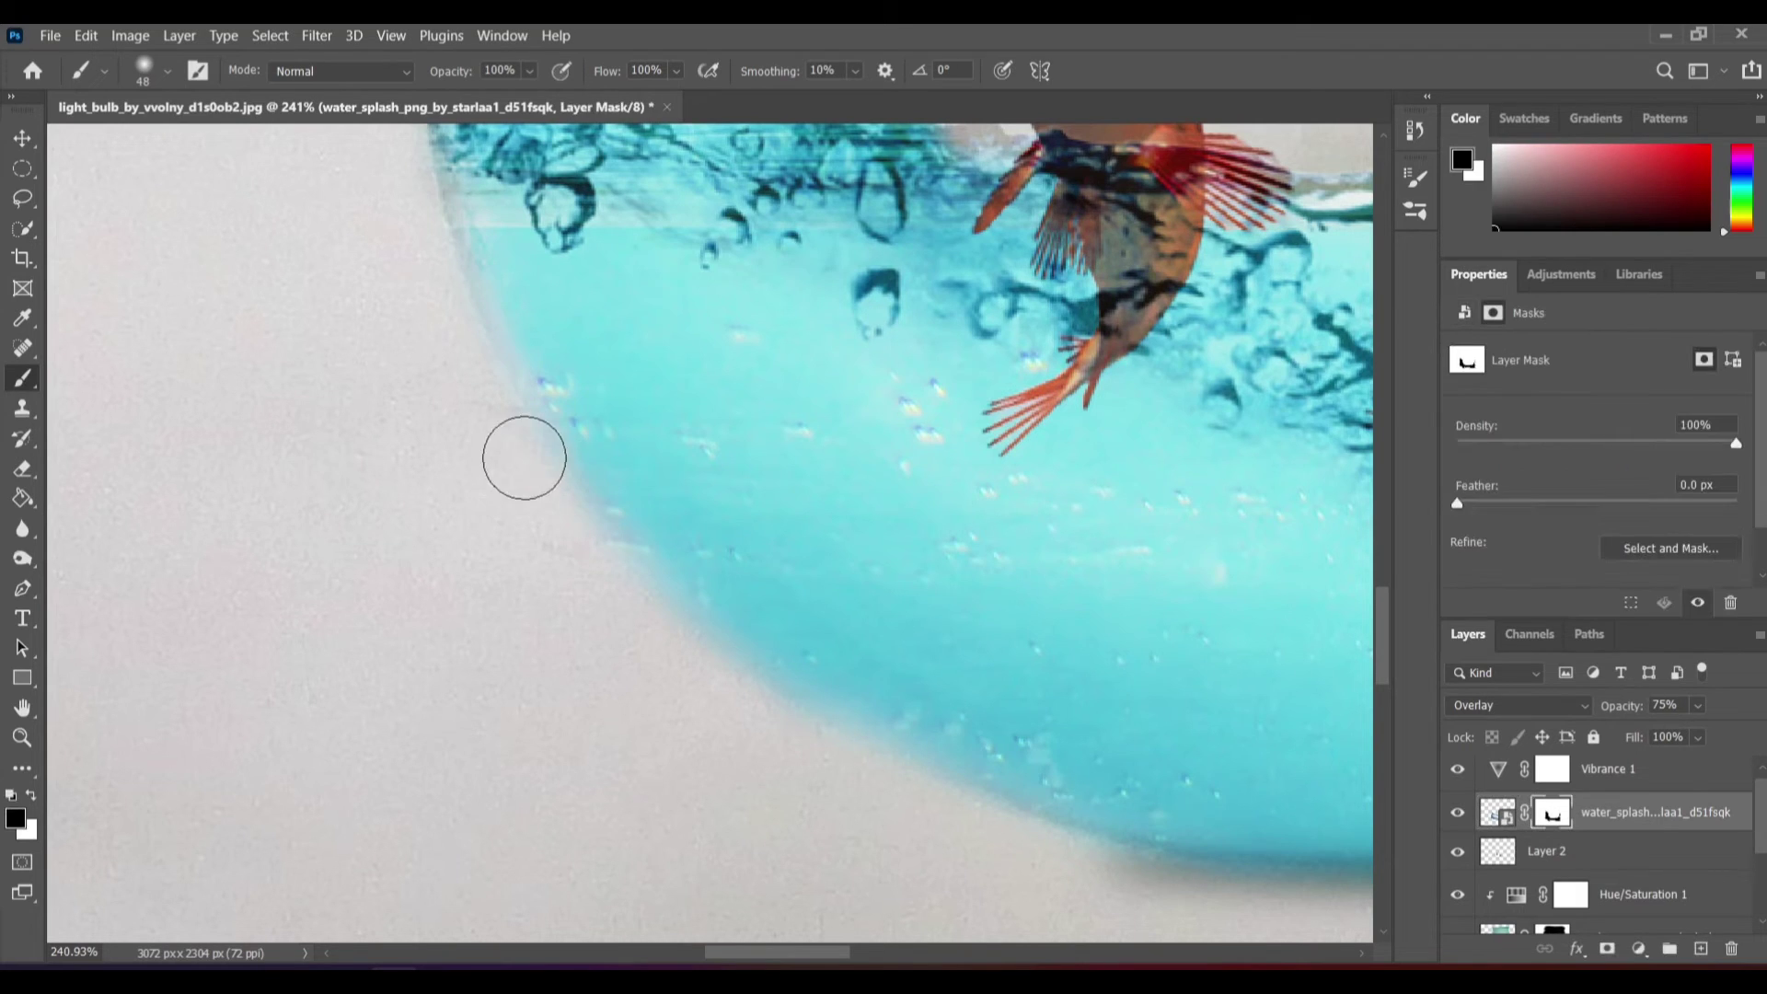
mouse_move(523, 458)
left_mouse_down()
mouse_move(658, 579)
mouse_move(848, 694)
left_mouse_up()
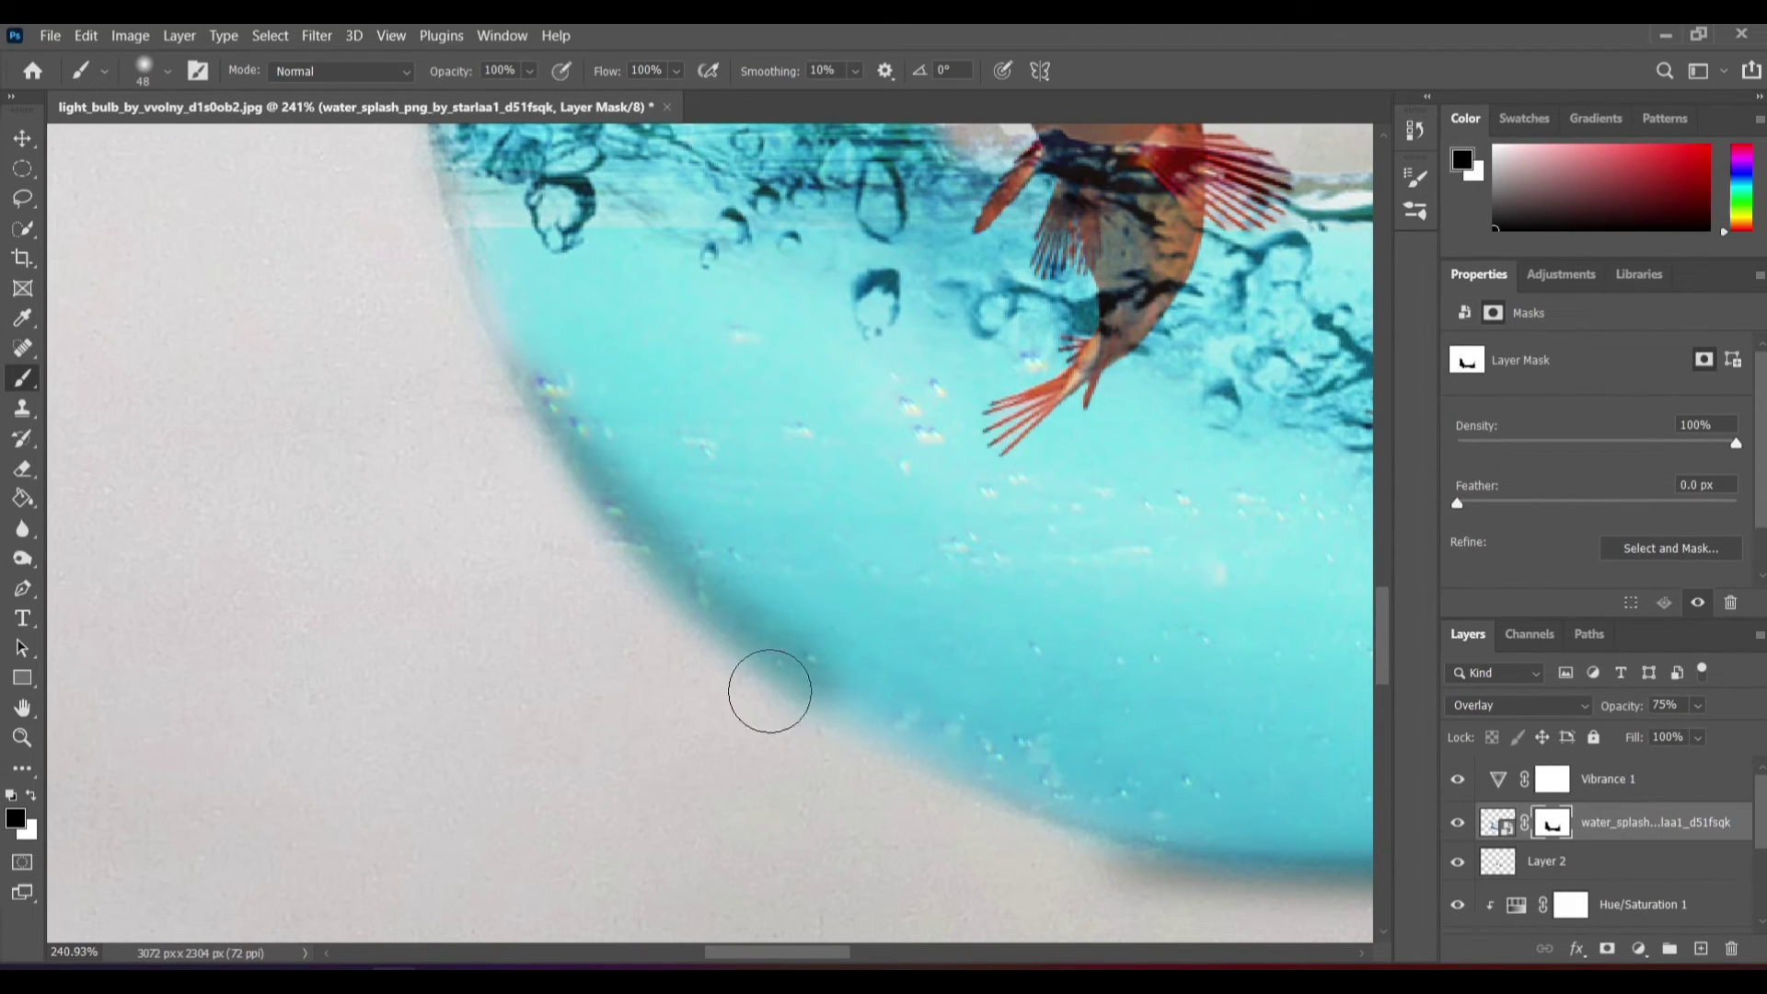
mouse_move(446, 262)
left_mouse_down()
mouse_move(540, 406)
mouse_move(712, 562)
left_mouse_up()
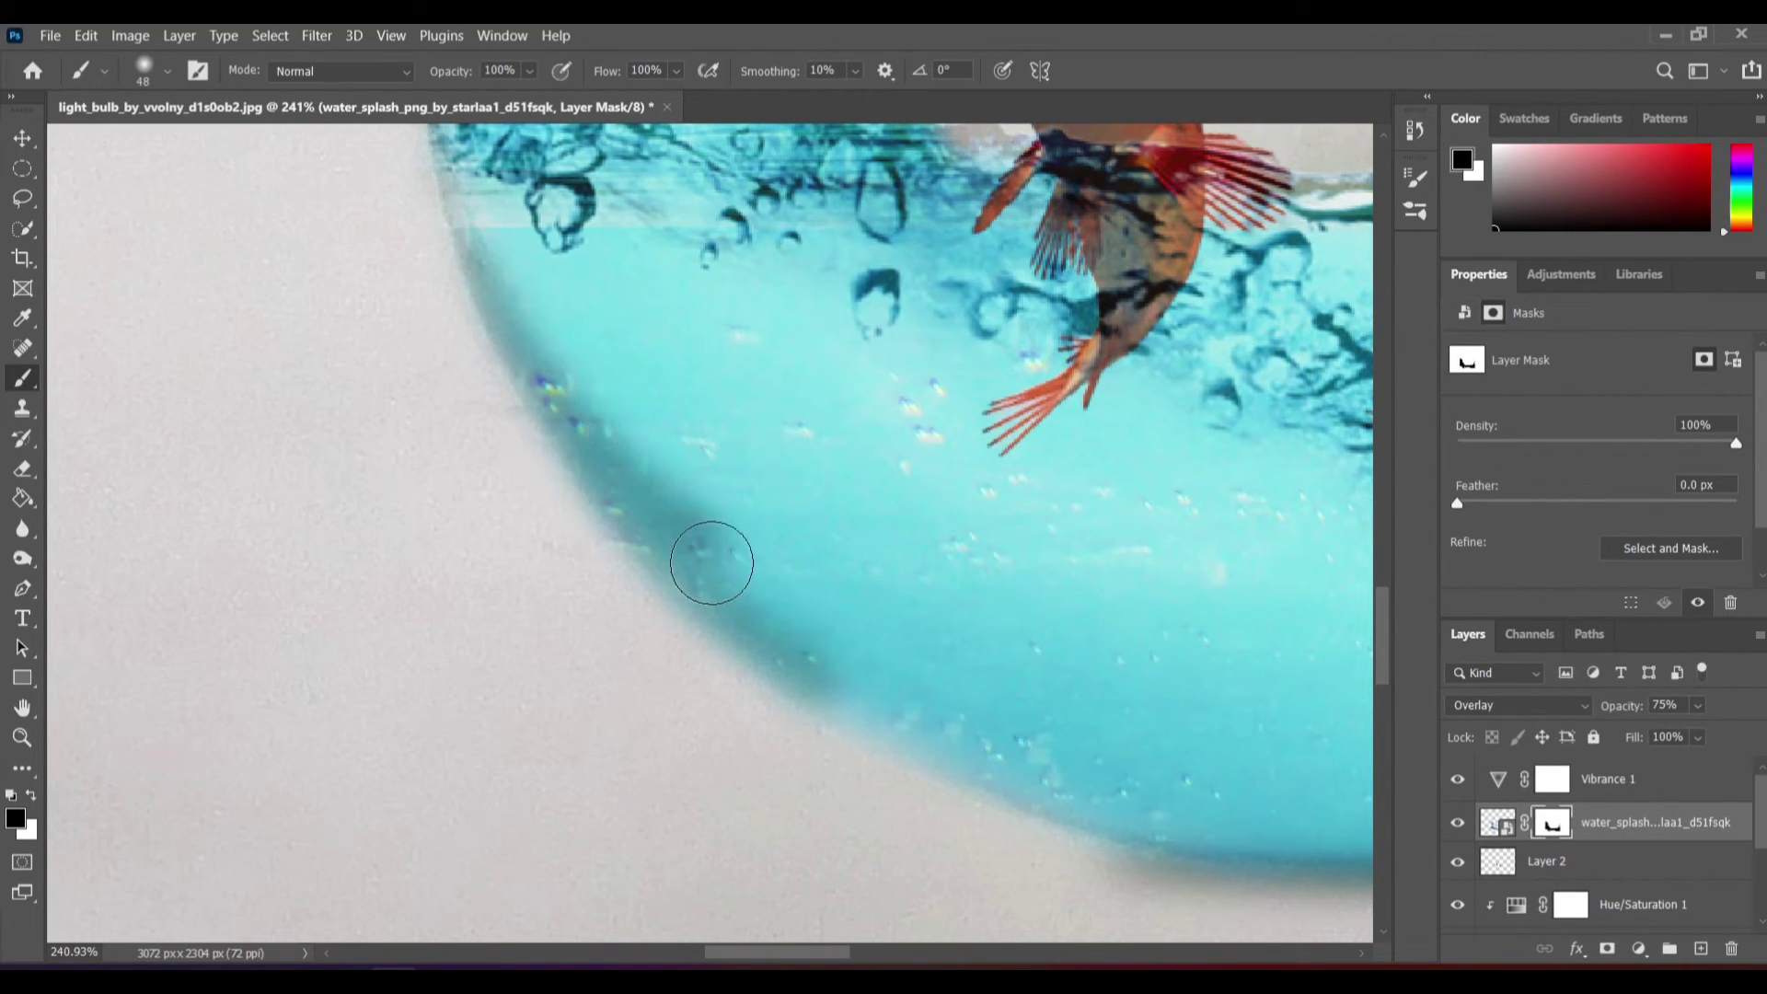
key("x")
key("ctrl+z")
key("ctrl+z")
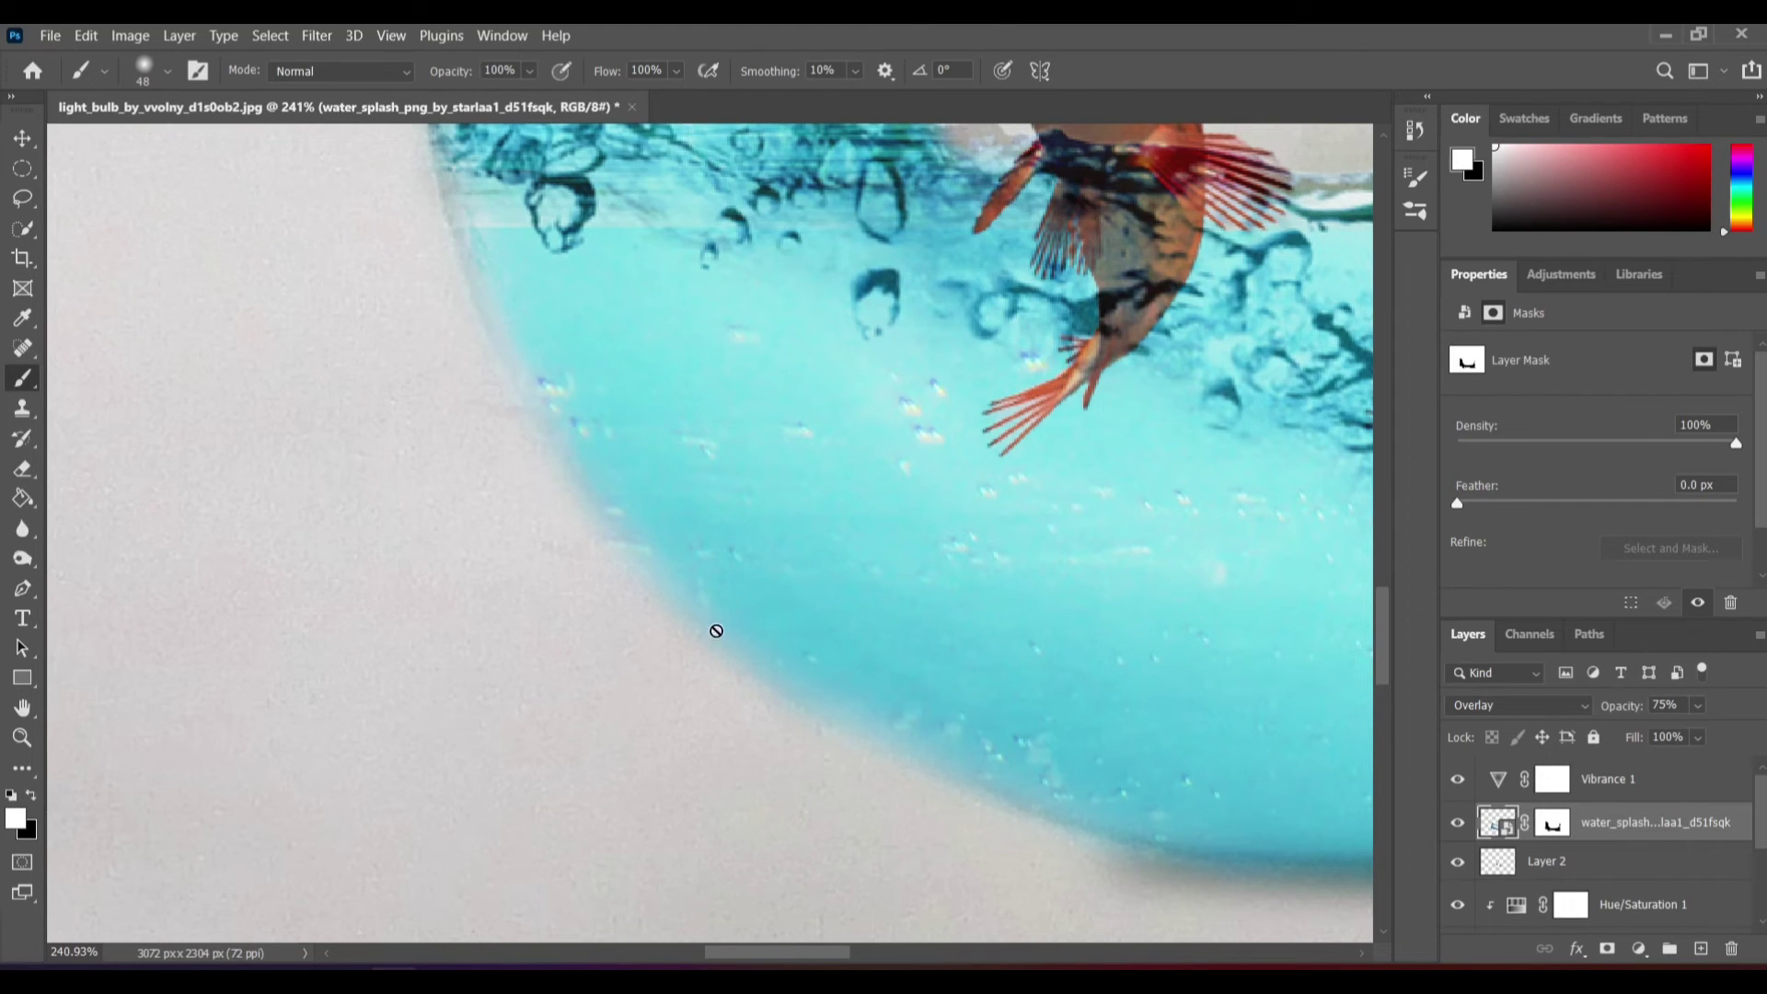
- Paint white along the water's upper-left edge for a soft haze, undoing a trial black stroke
left_click(1549, 834)
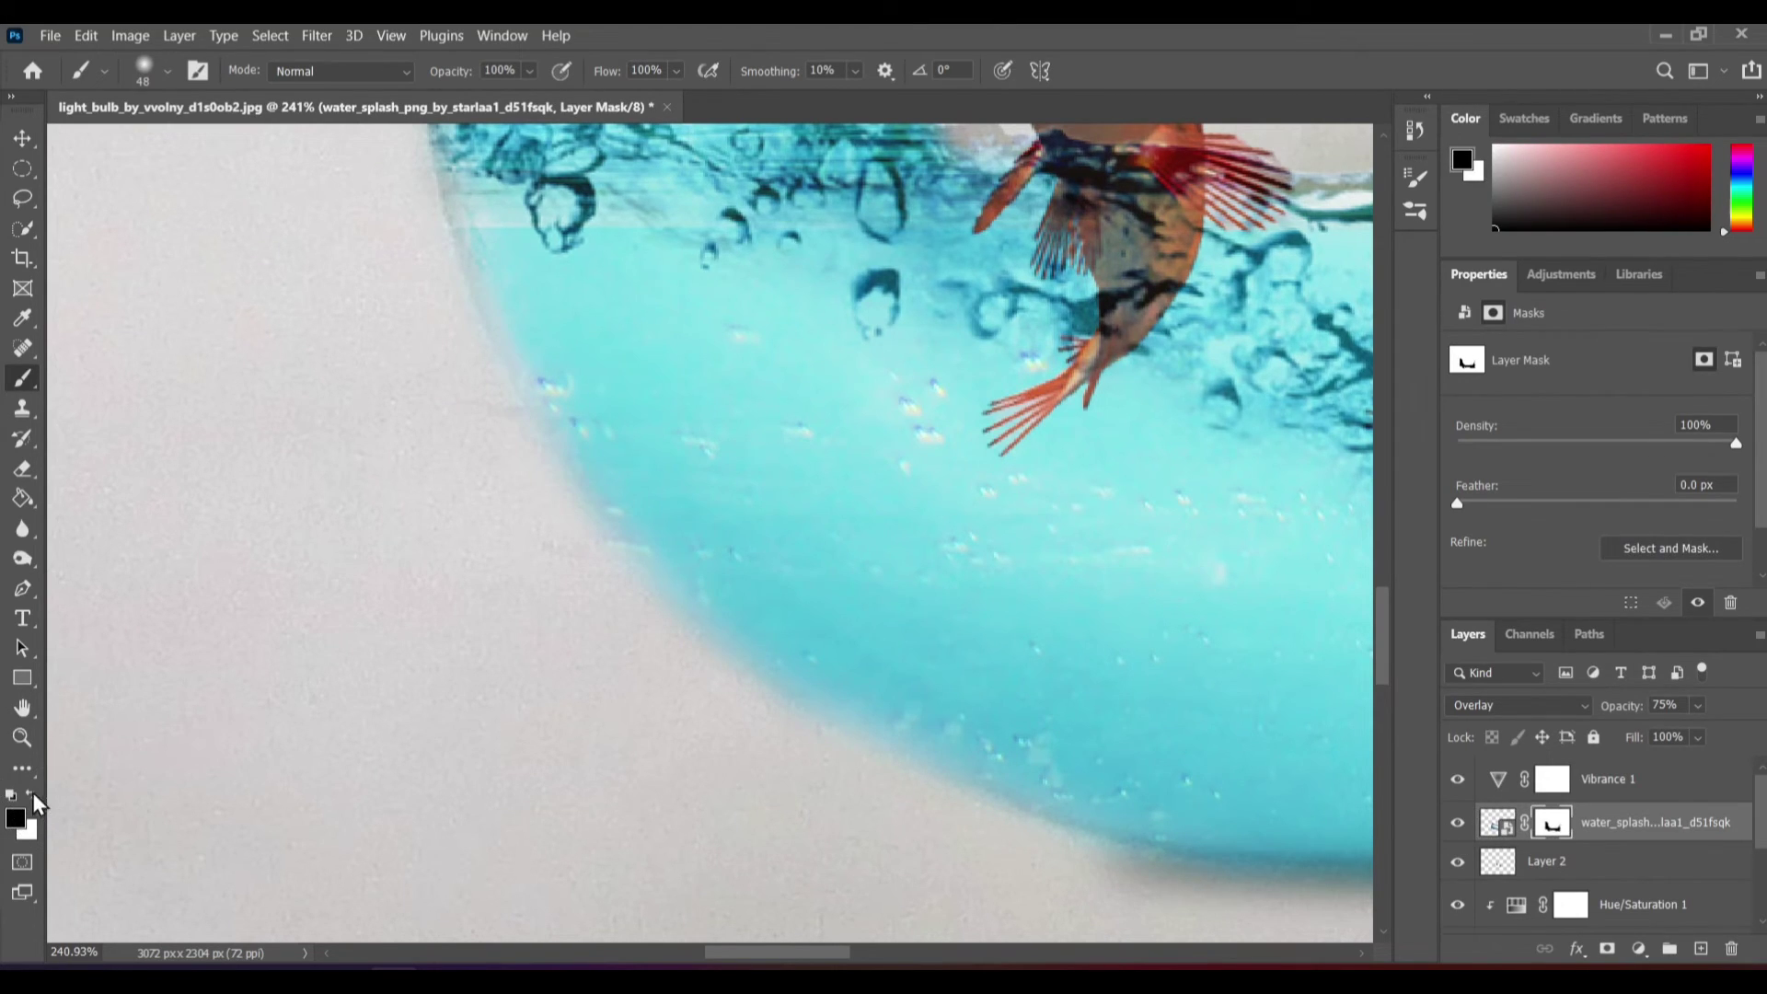
left_click_drag(650, 641, 438, 253)
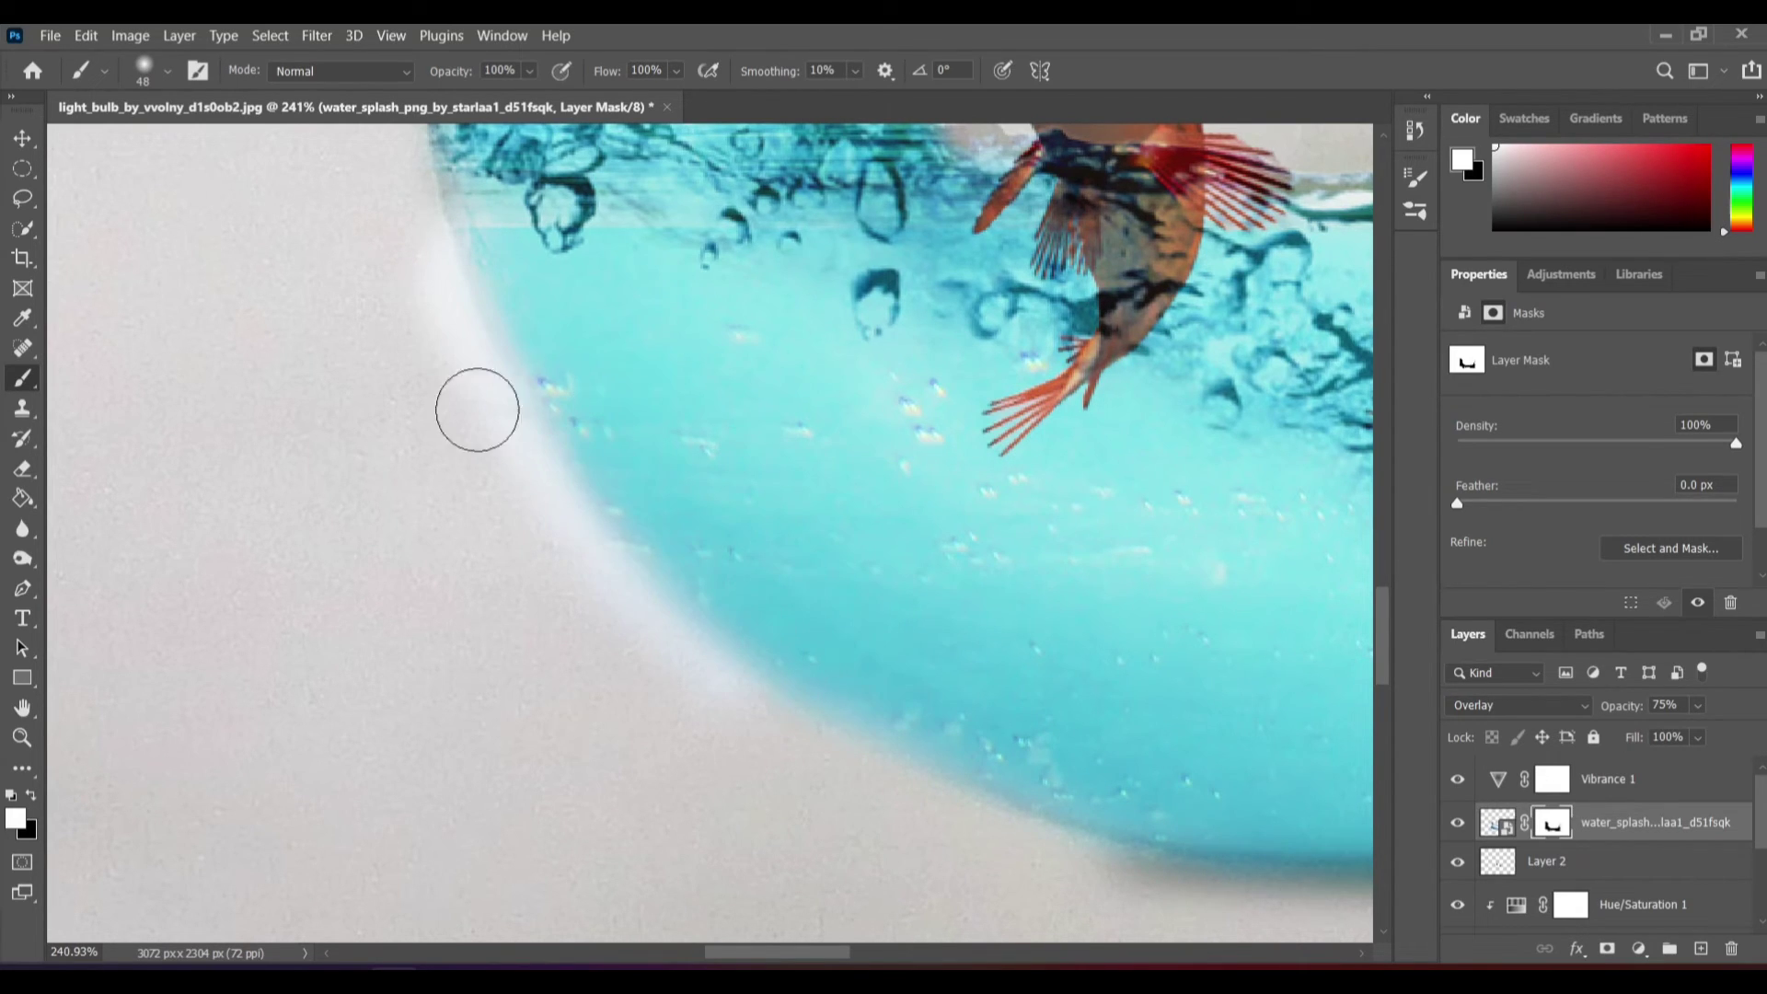
left_click(33, 797)
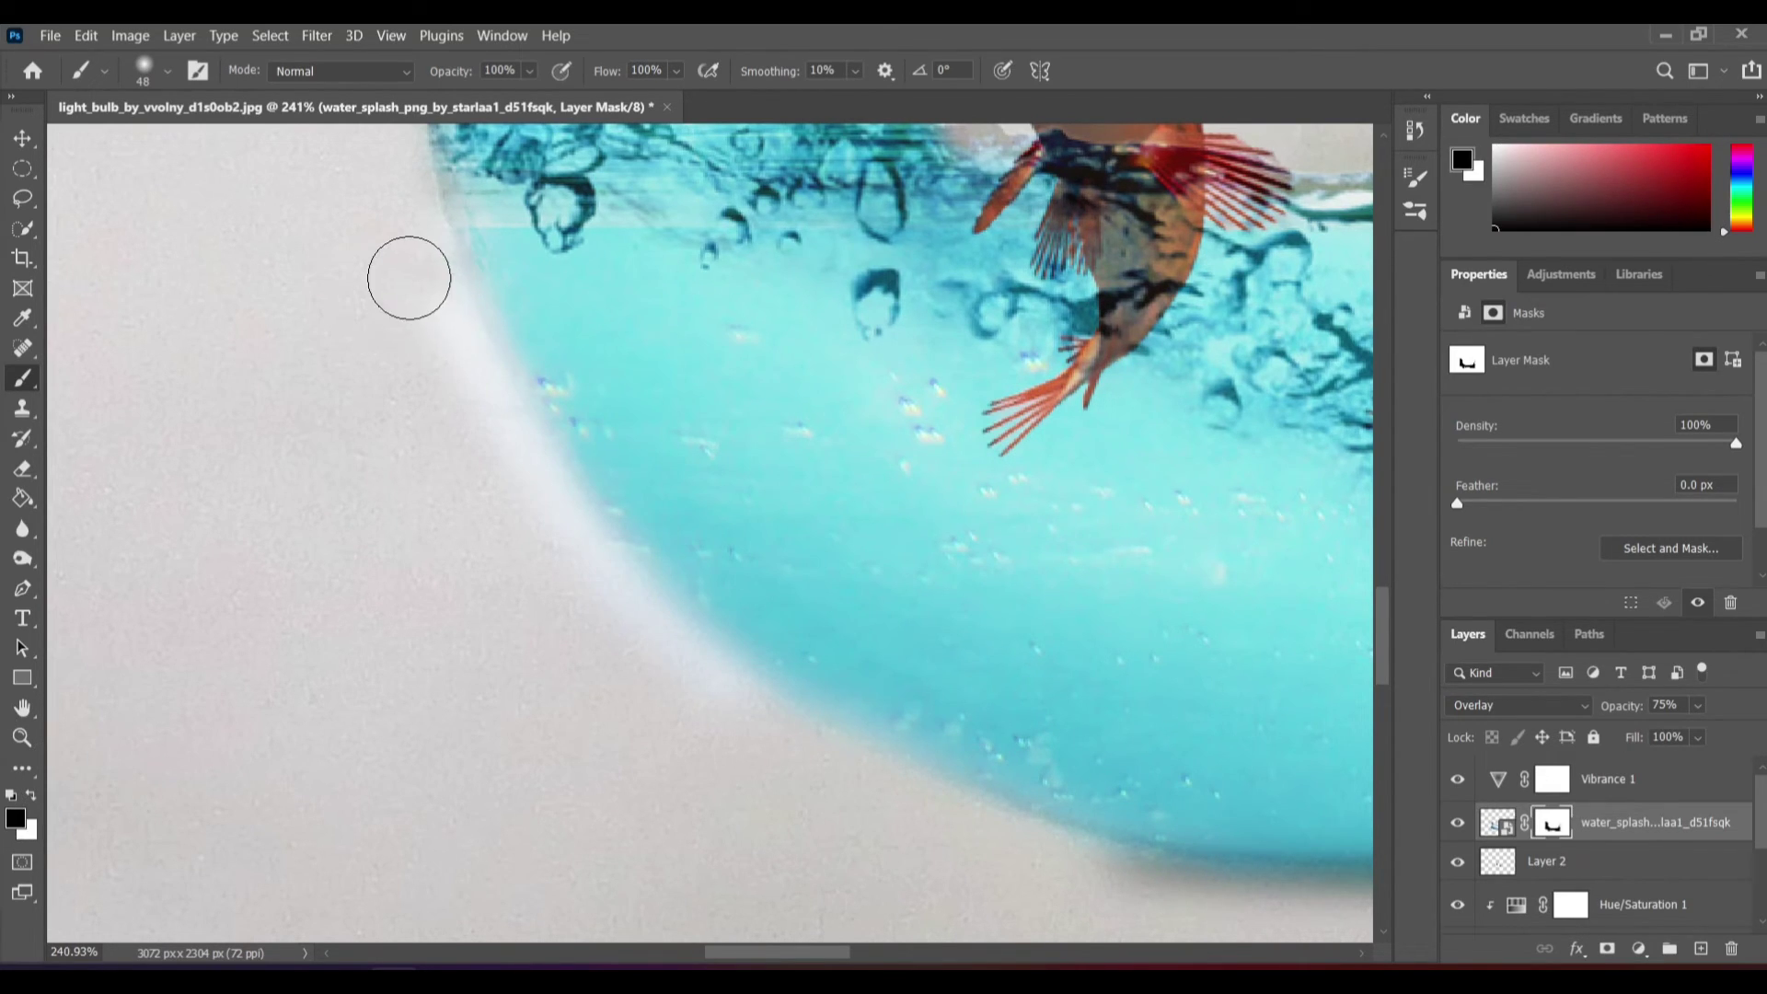
left_click_drag(411, 276, 765, 737)
key("ctrl+z")
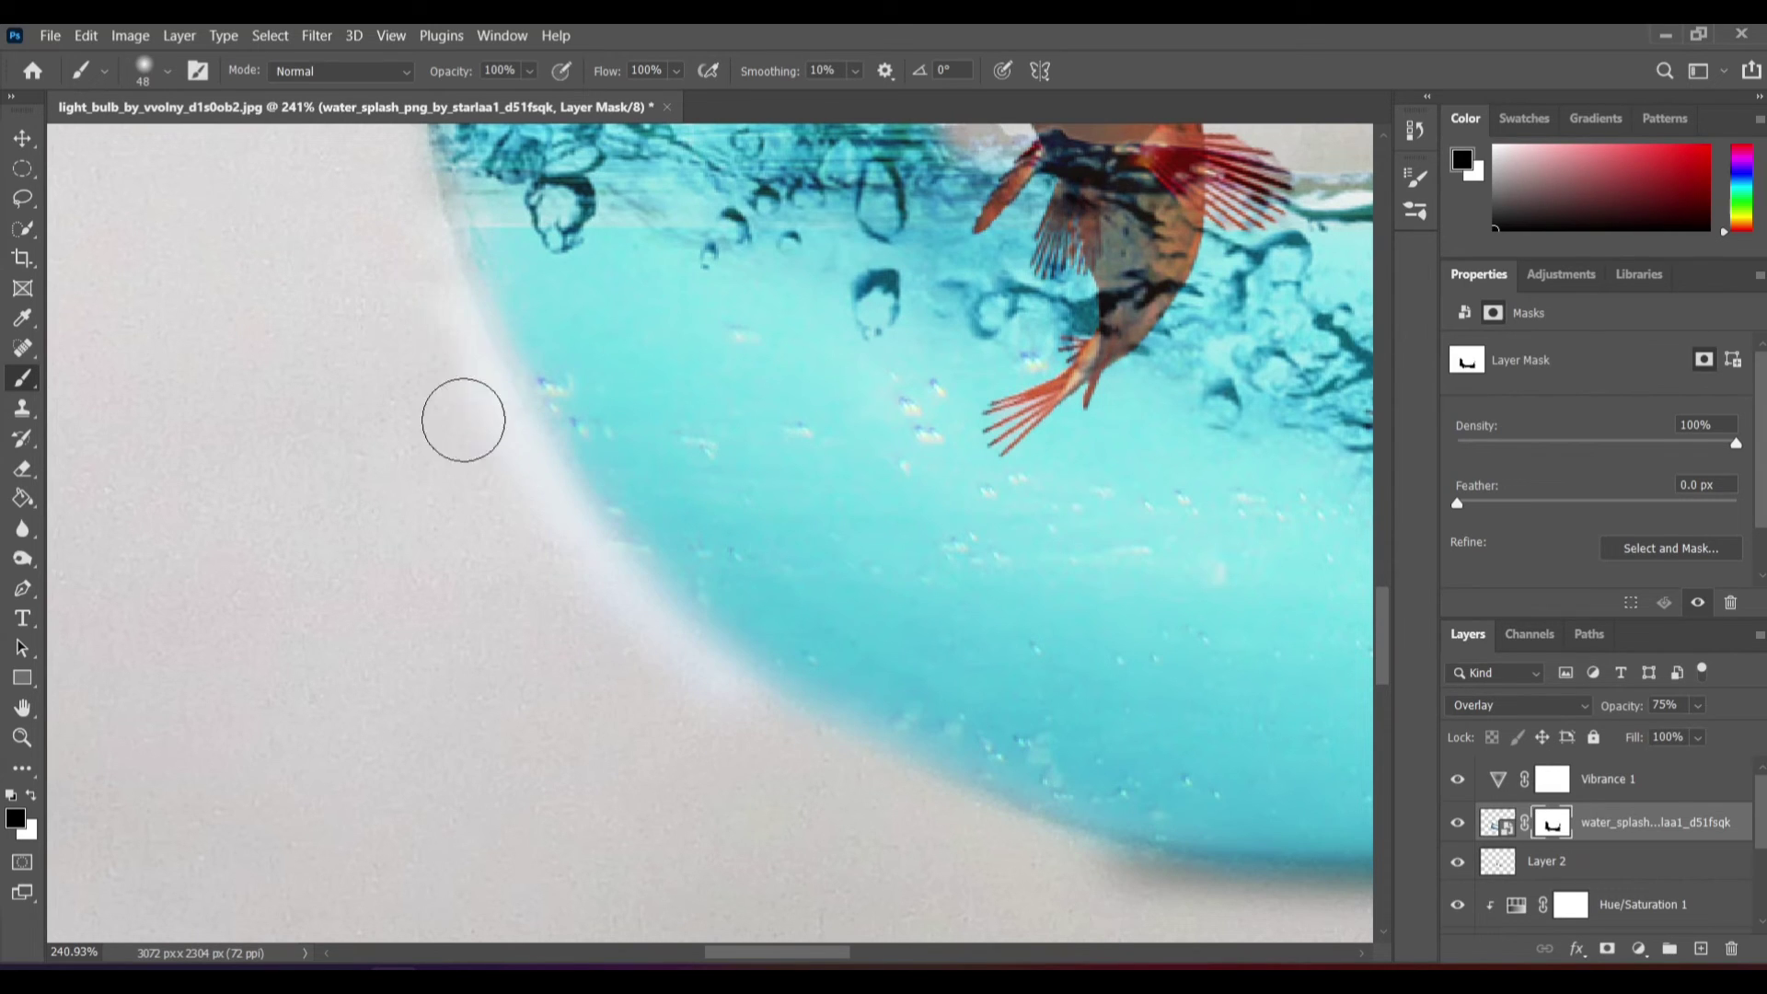
scroll(414, 432, "down", 1)
- Set Layer 2, the fish layer, to 85% opacity
scroll(353, 552, "down", 5)
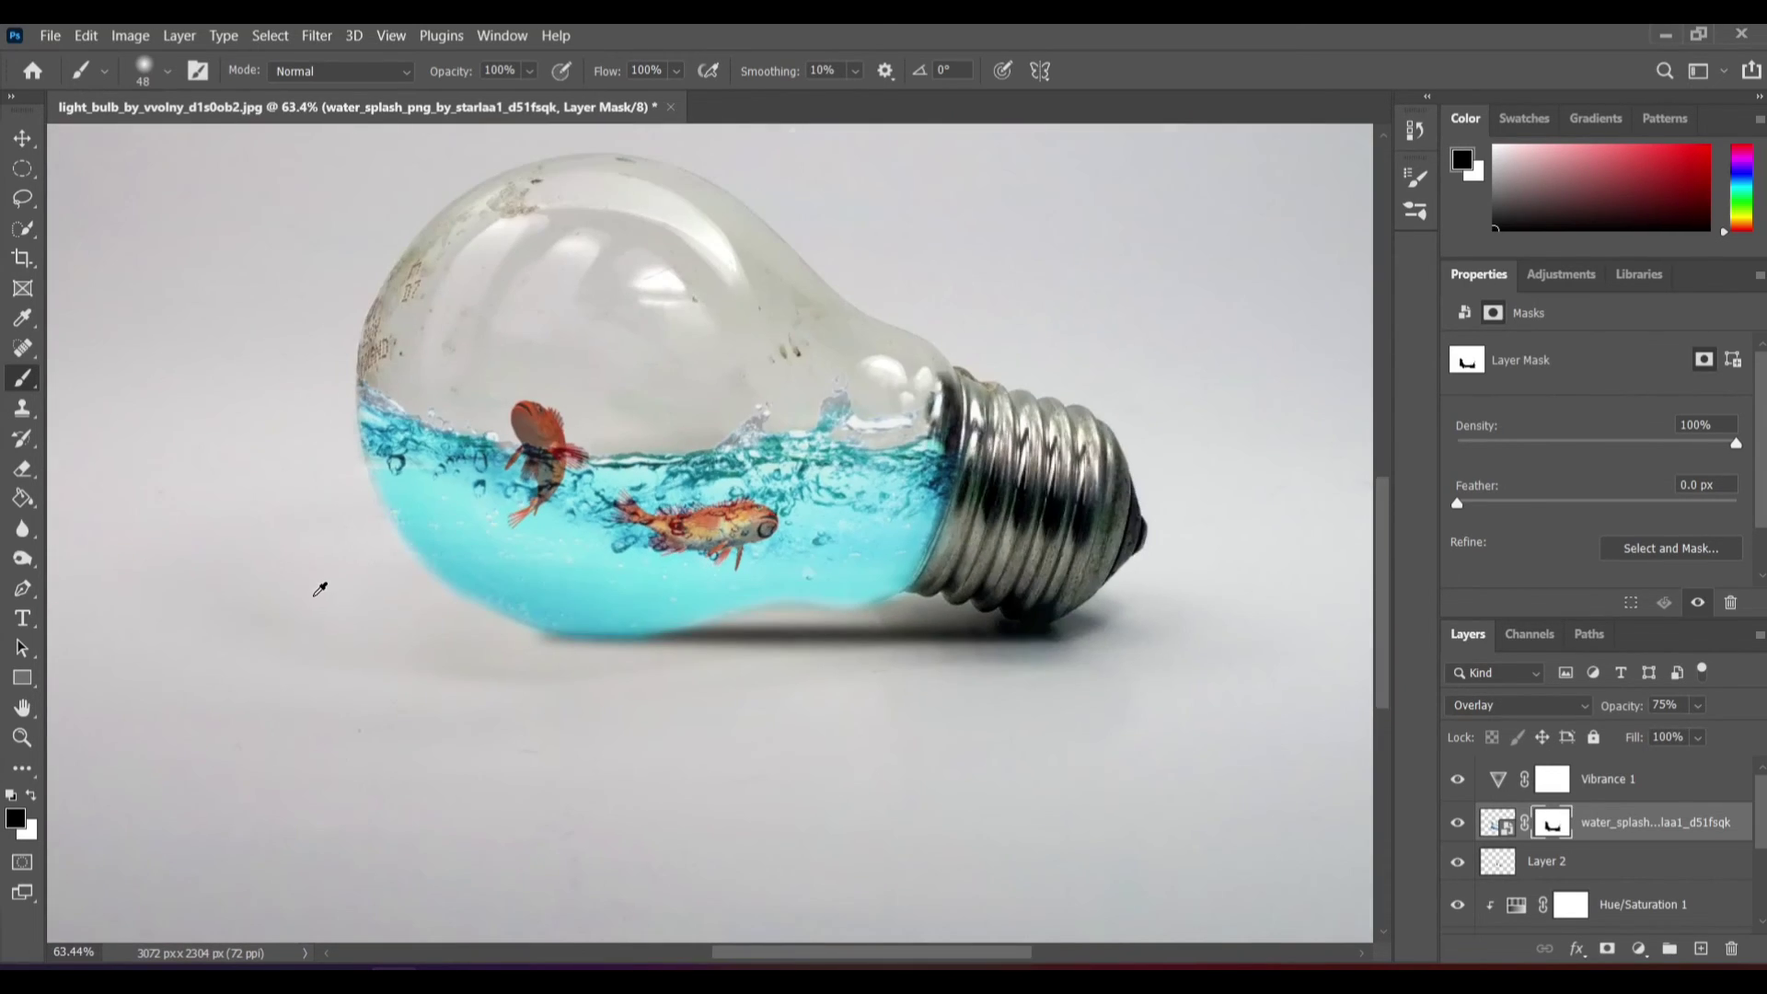
scroll(290, 598, "down", 2)
scroll(336, 602, "up", 1)
scroll(489, 575, "up", 1)
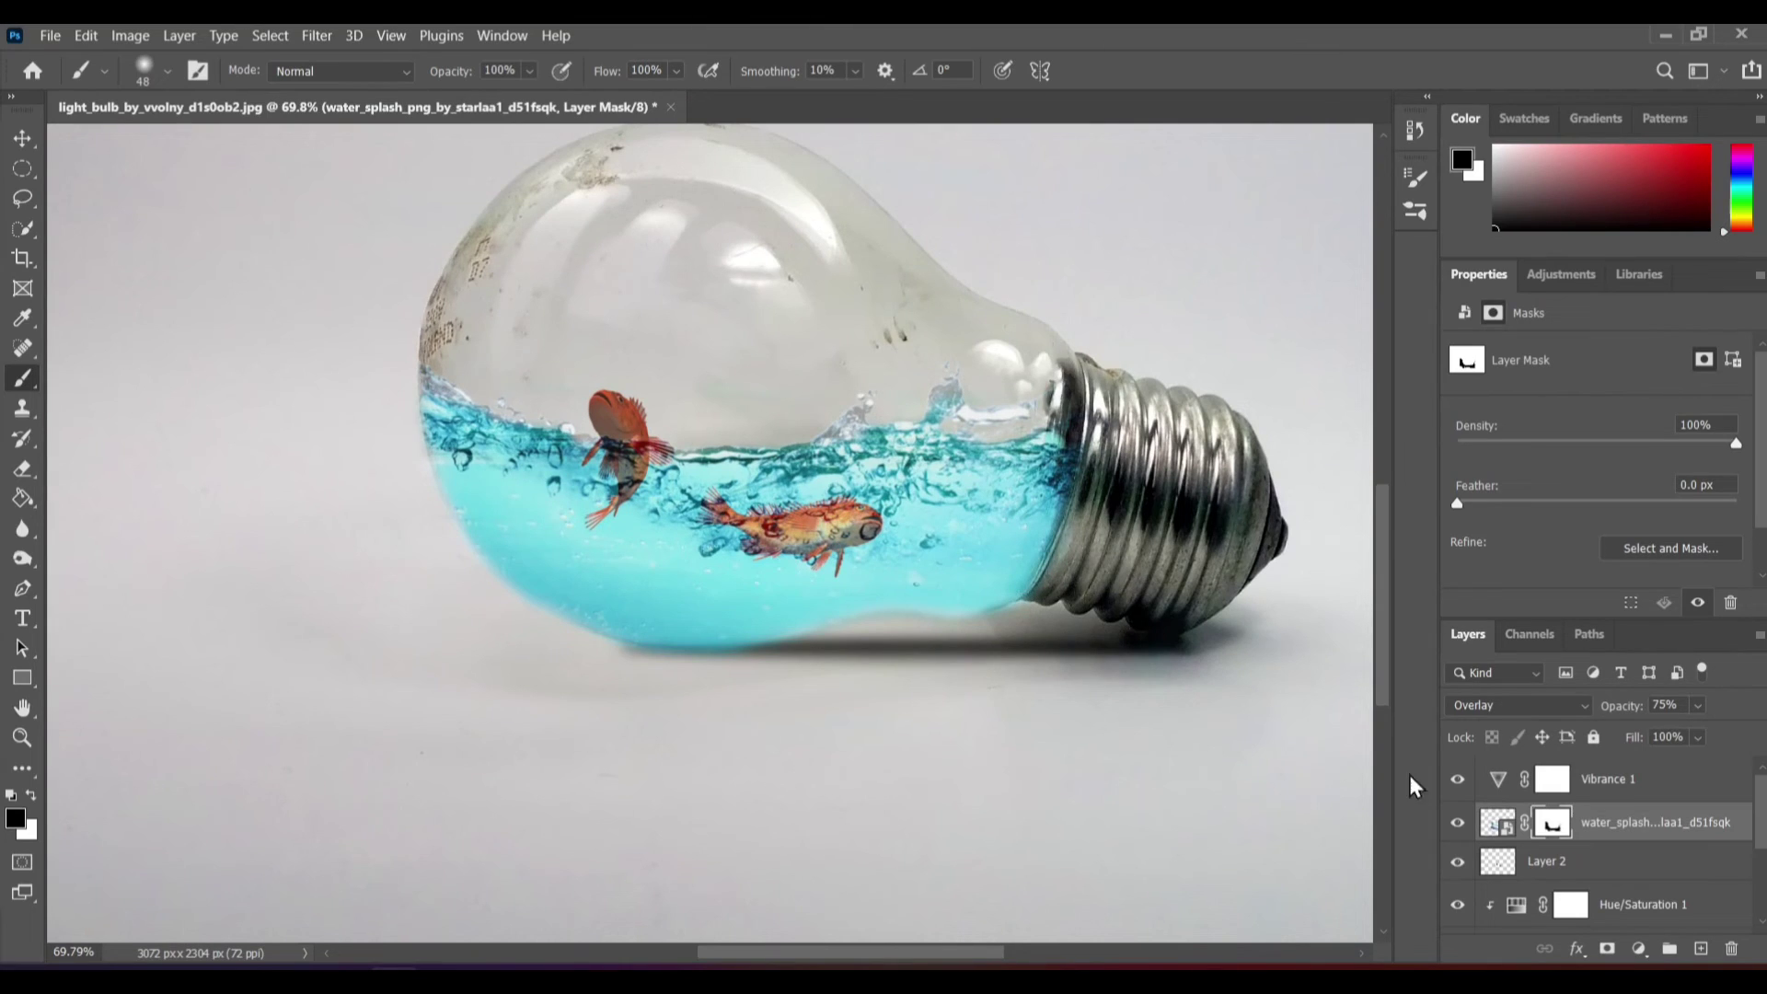
key("x")
left_click(1579, 863)
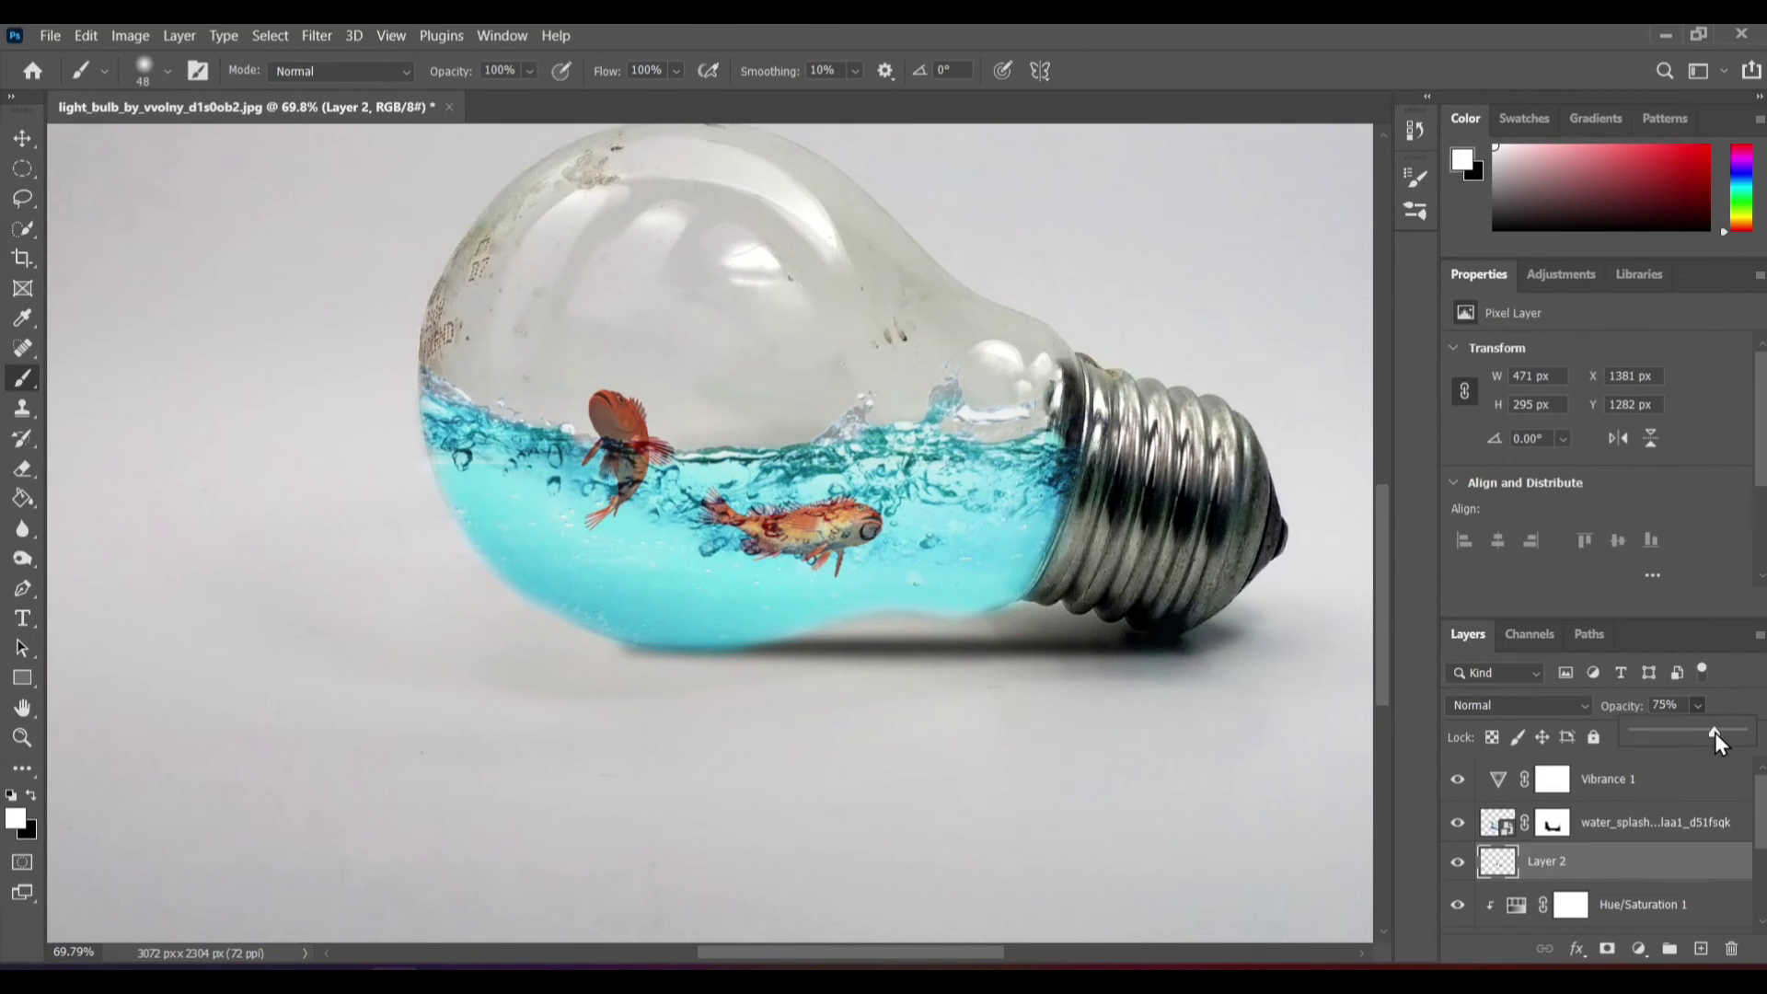
left_click_drag(1714, 732, 1727, 736)
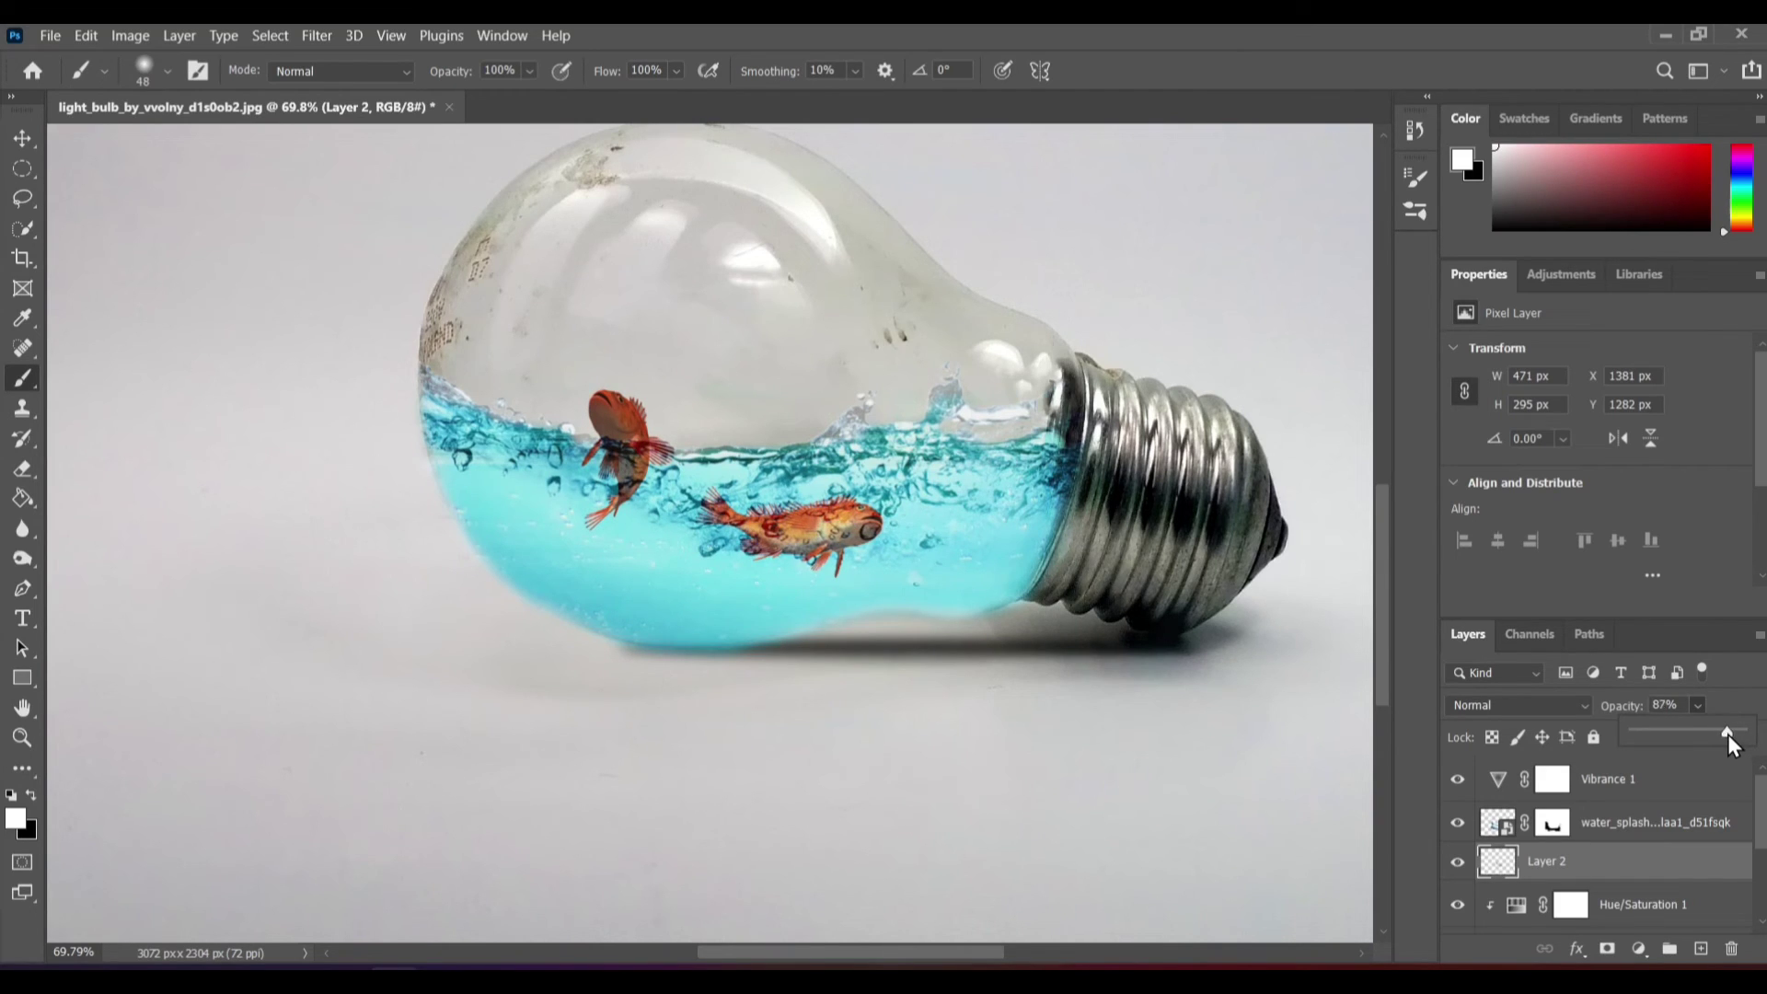
- Above Vibrance 1, stamp all visible layers into a new merged Layer 3 with Ctrl+Shift+Alt+E
scroll(907, 691, "down", 4)
scroll(1045, 714, "down", 2)
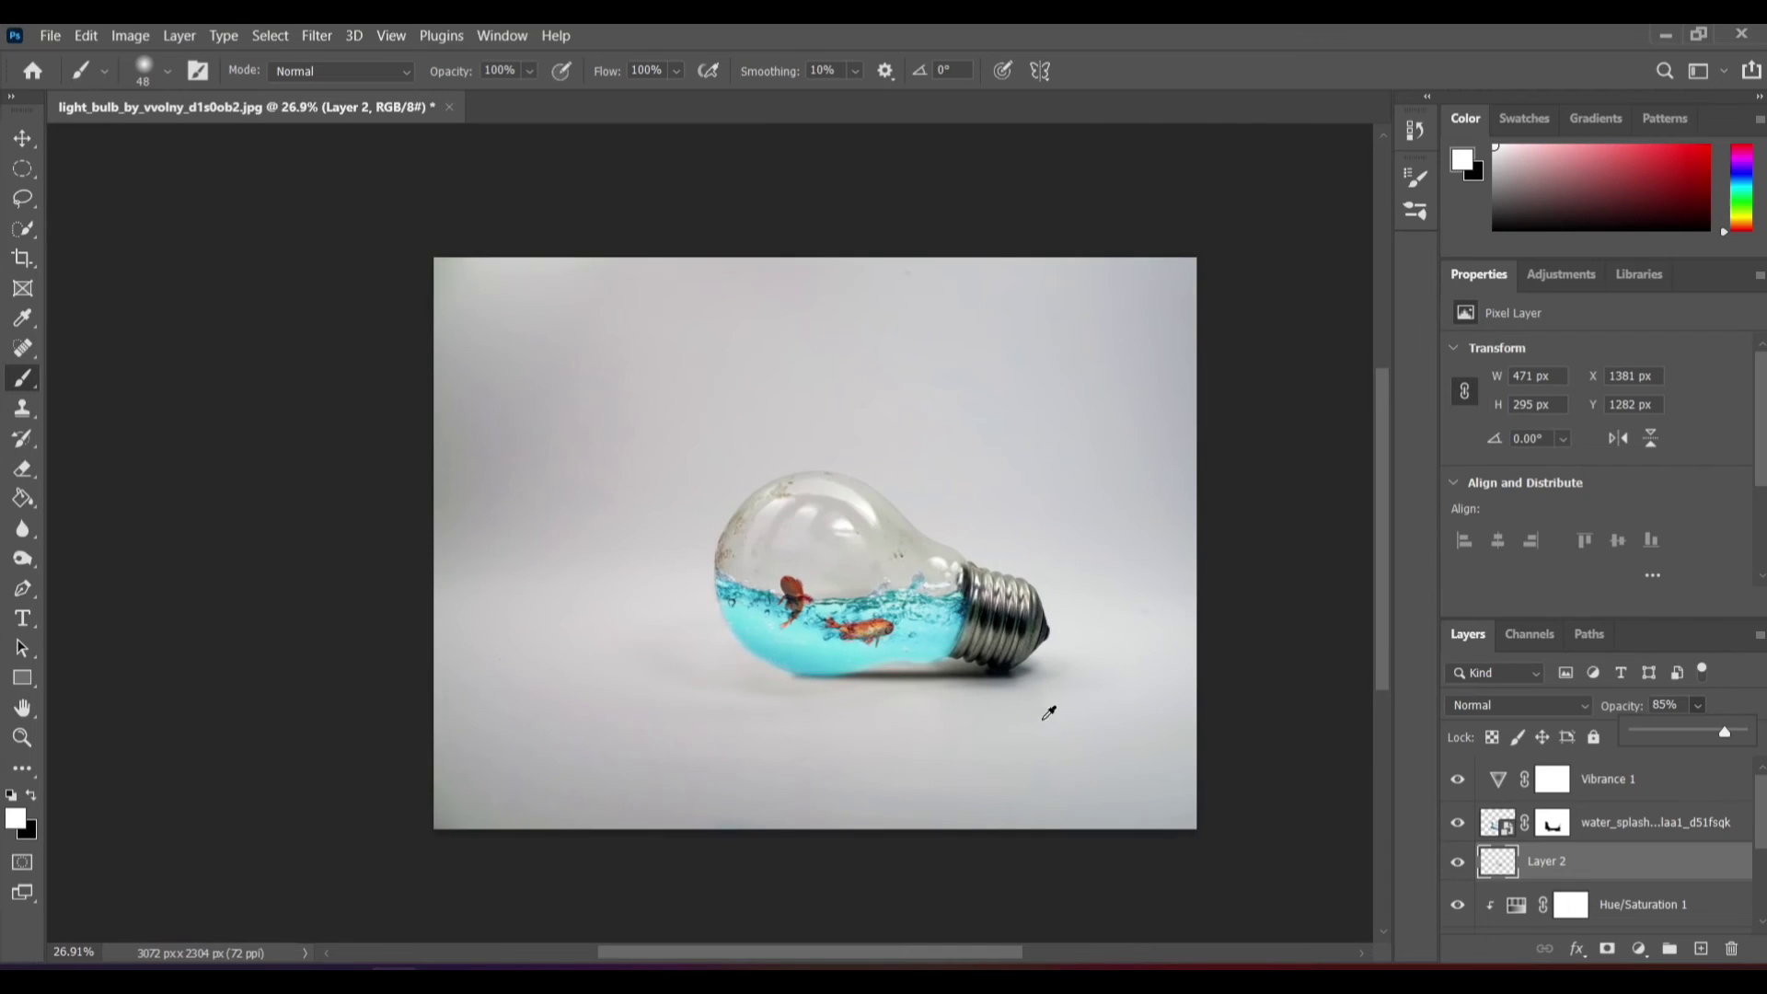
scroll(1061, 696, "up", 2)
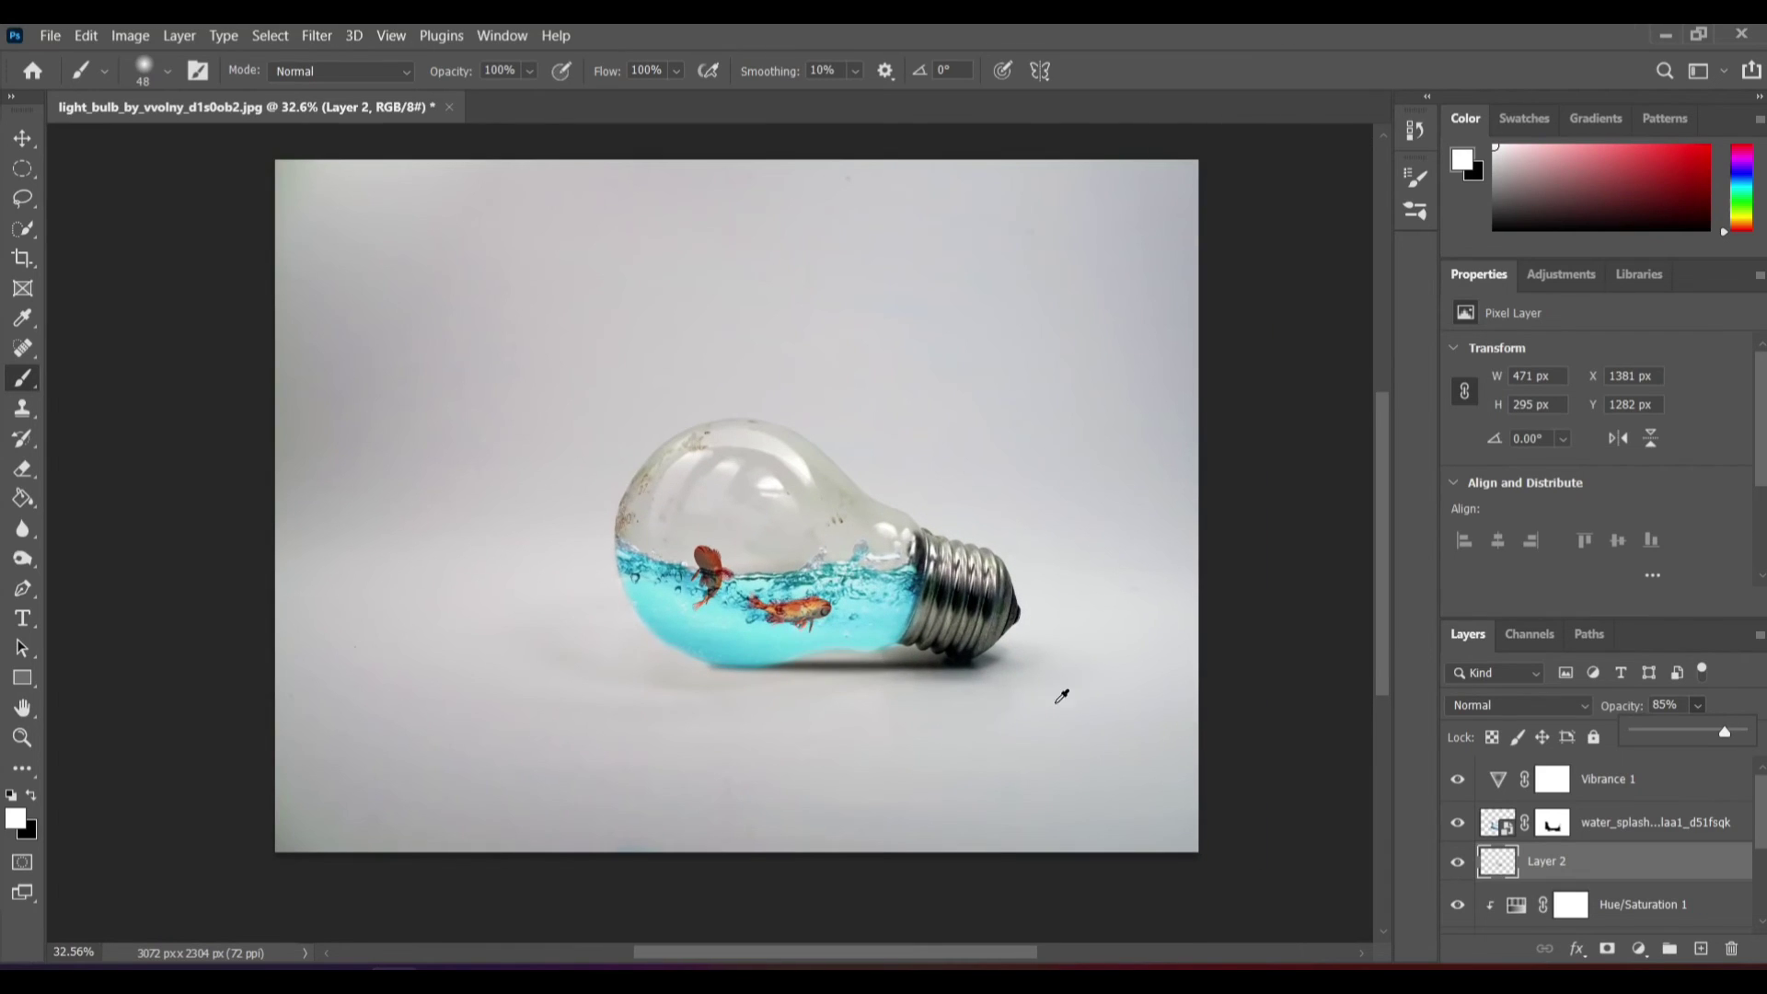
left_click(1605, 781)
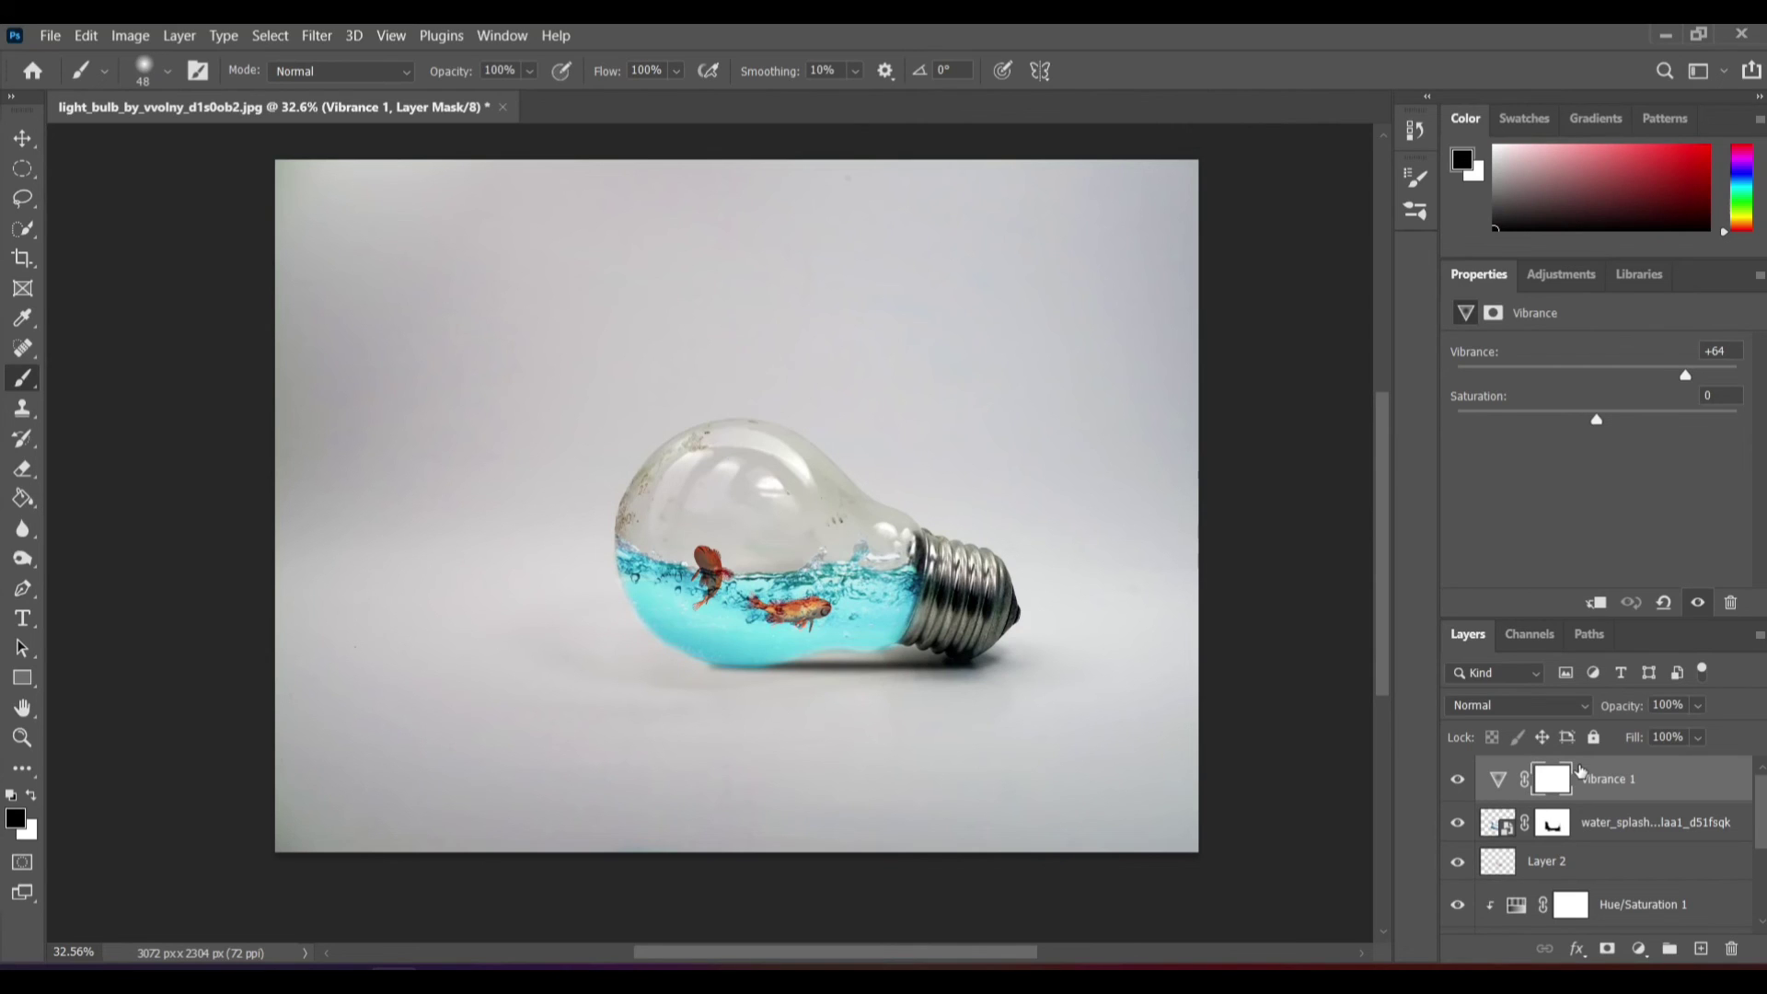
key("x")
key("ctrl+shift+alt+e")
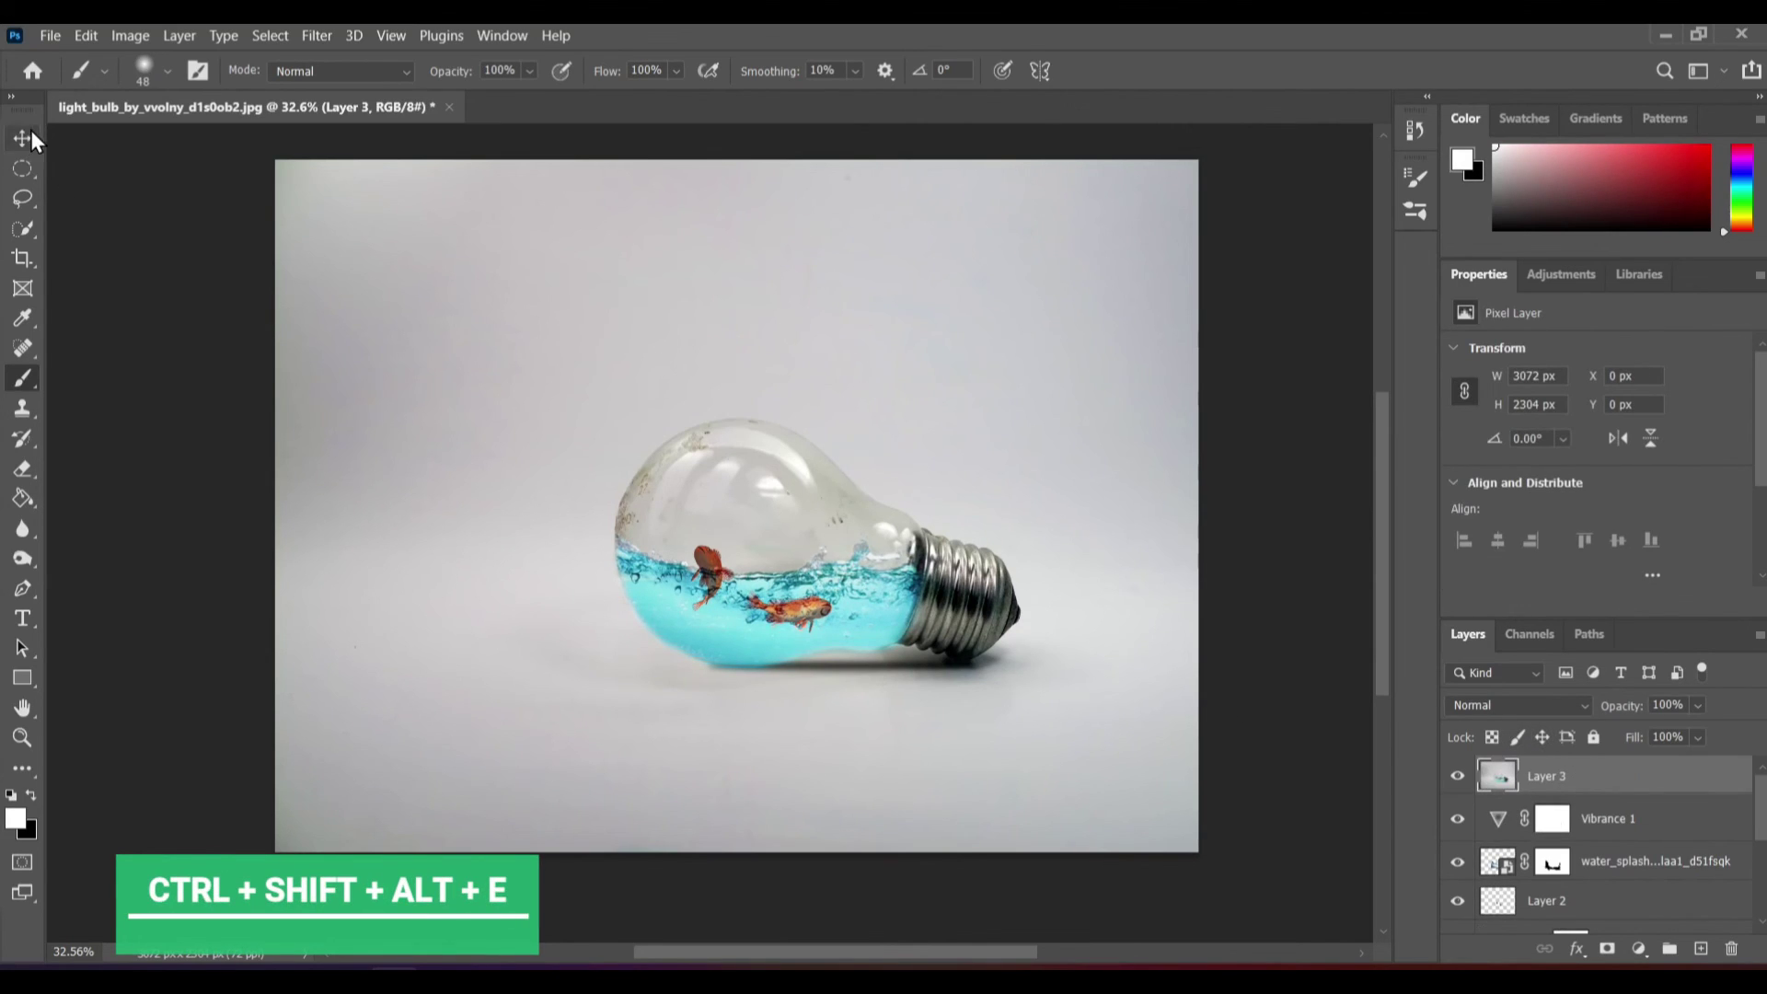
- Flip the merged Layer 3 vertically and drag it down below the bulb
left_click(32, 136)
key("ctrl+t")
right_click(548, 301)
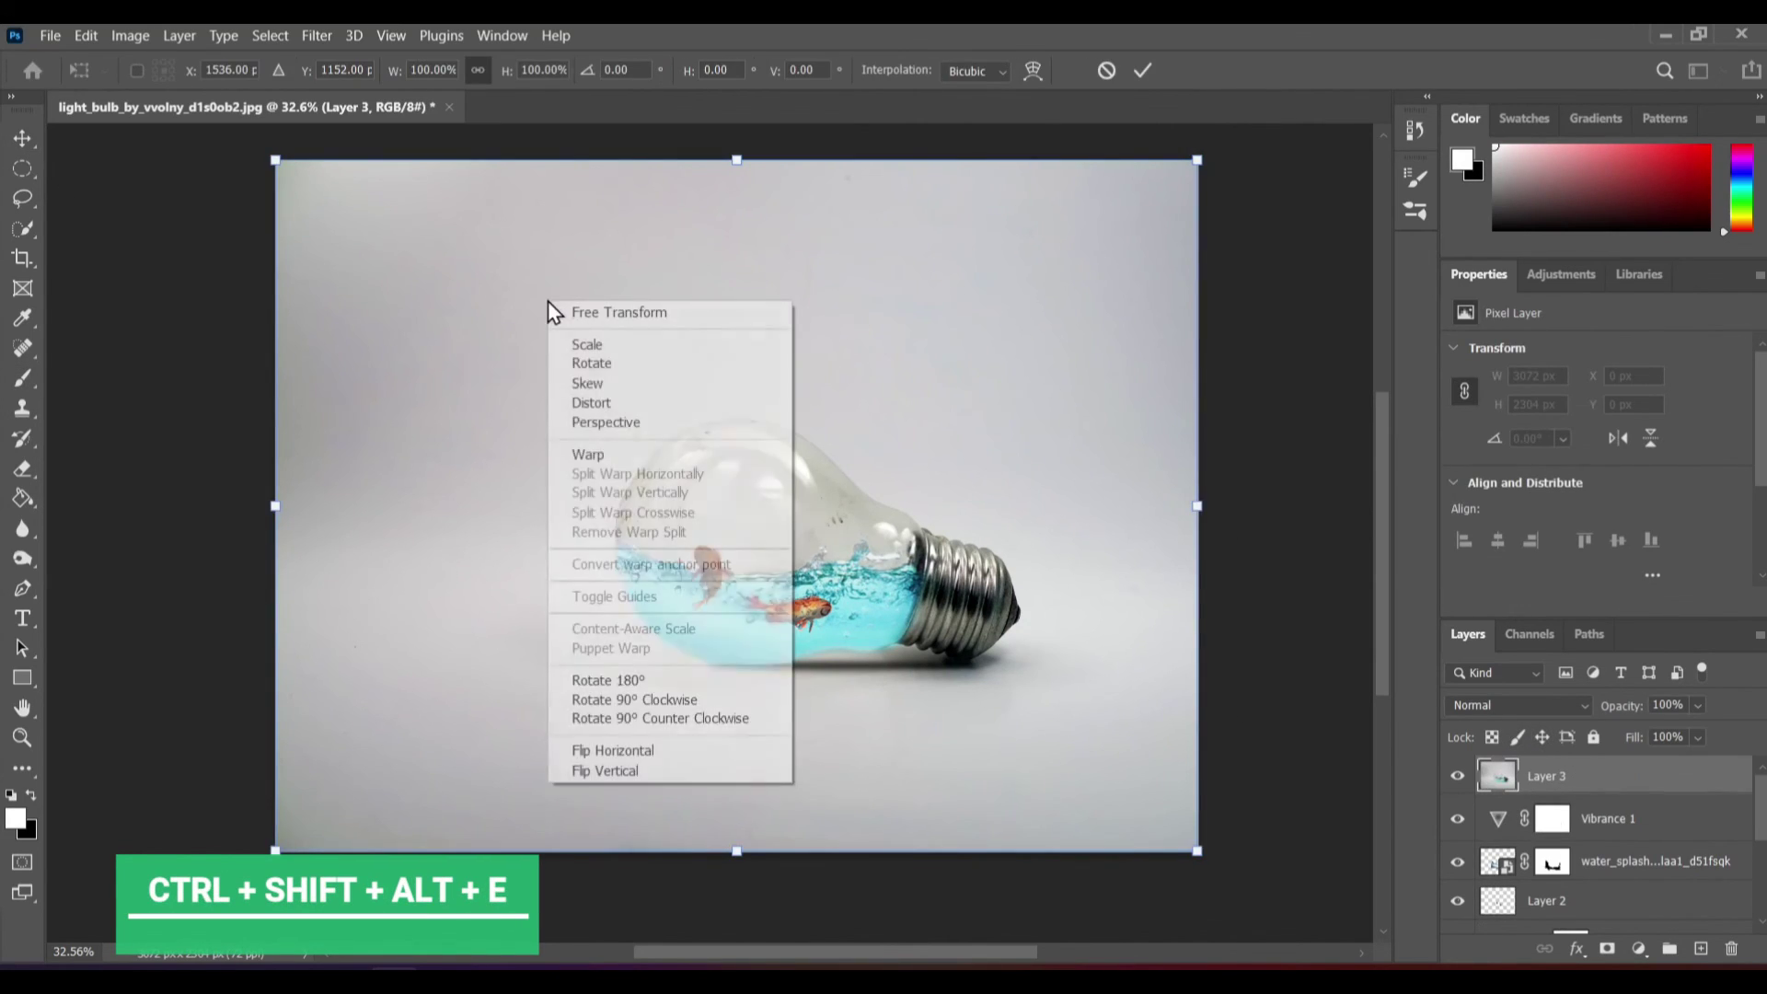
left_click(635, 771)
left_click_drag(729, 326, 747, 512)
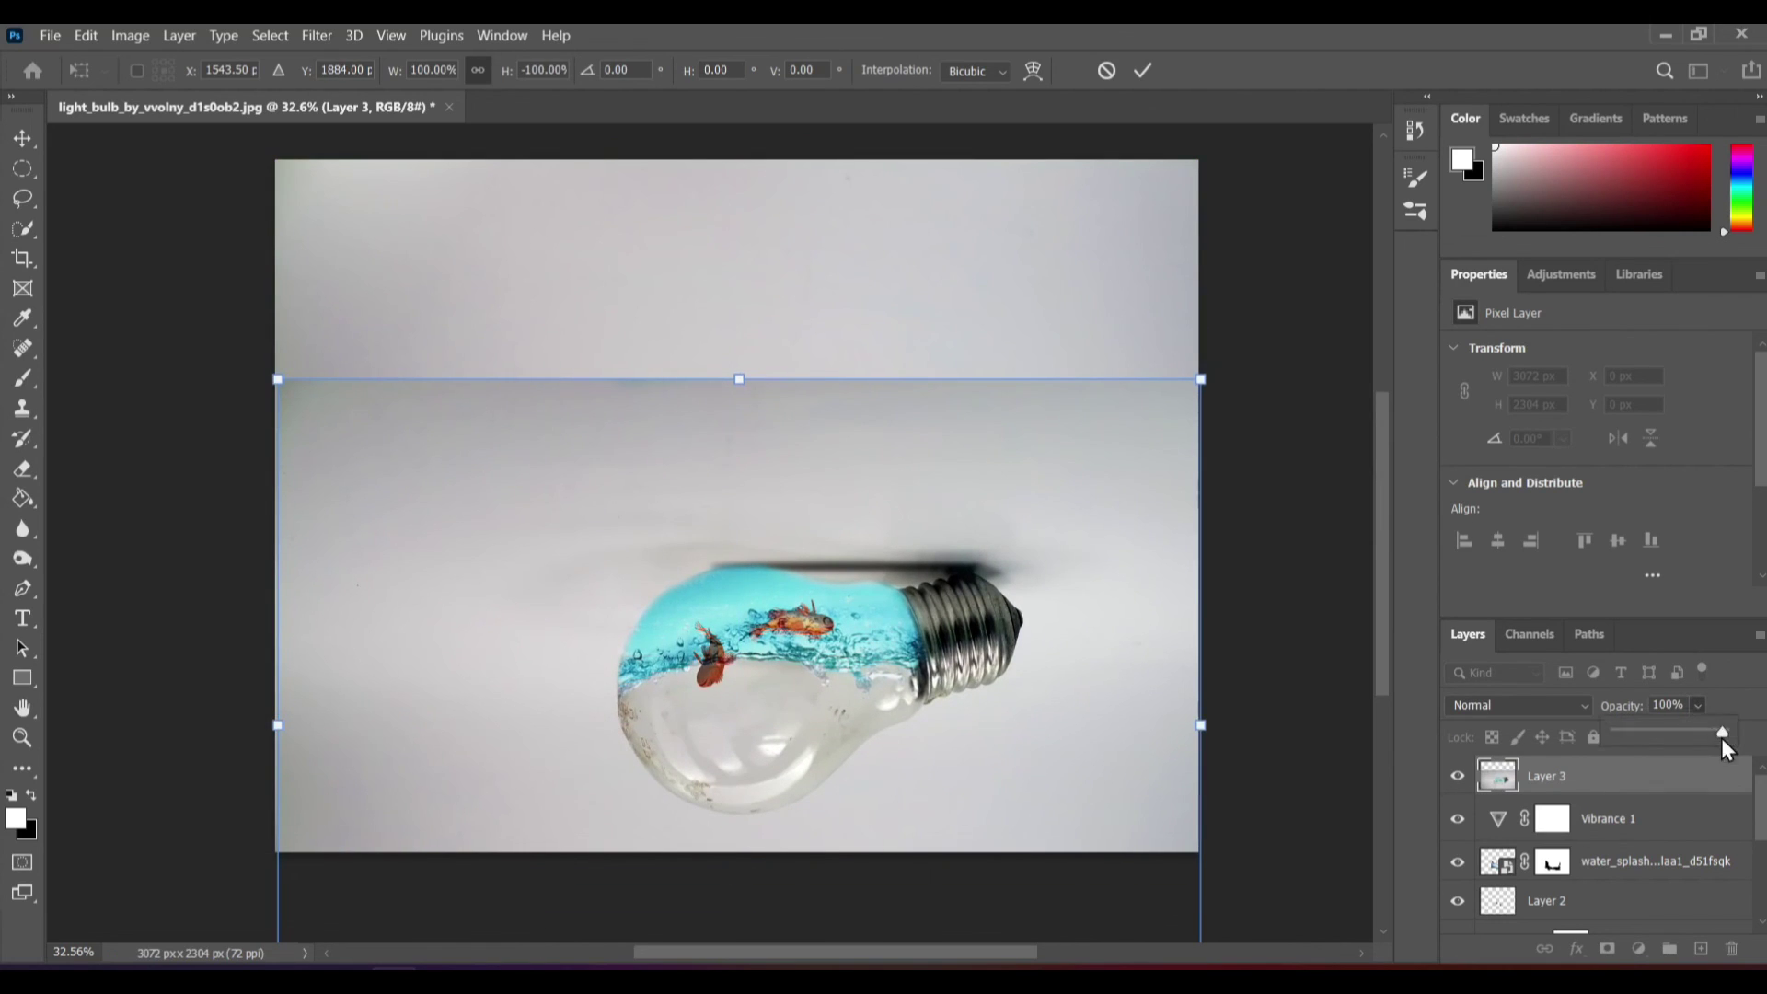
- Fade Layer 3 to 20% opacity, position it under the bulb, tilt it −1.8° and commit
left_click_drag(1682, 737, 1631, 737)
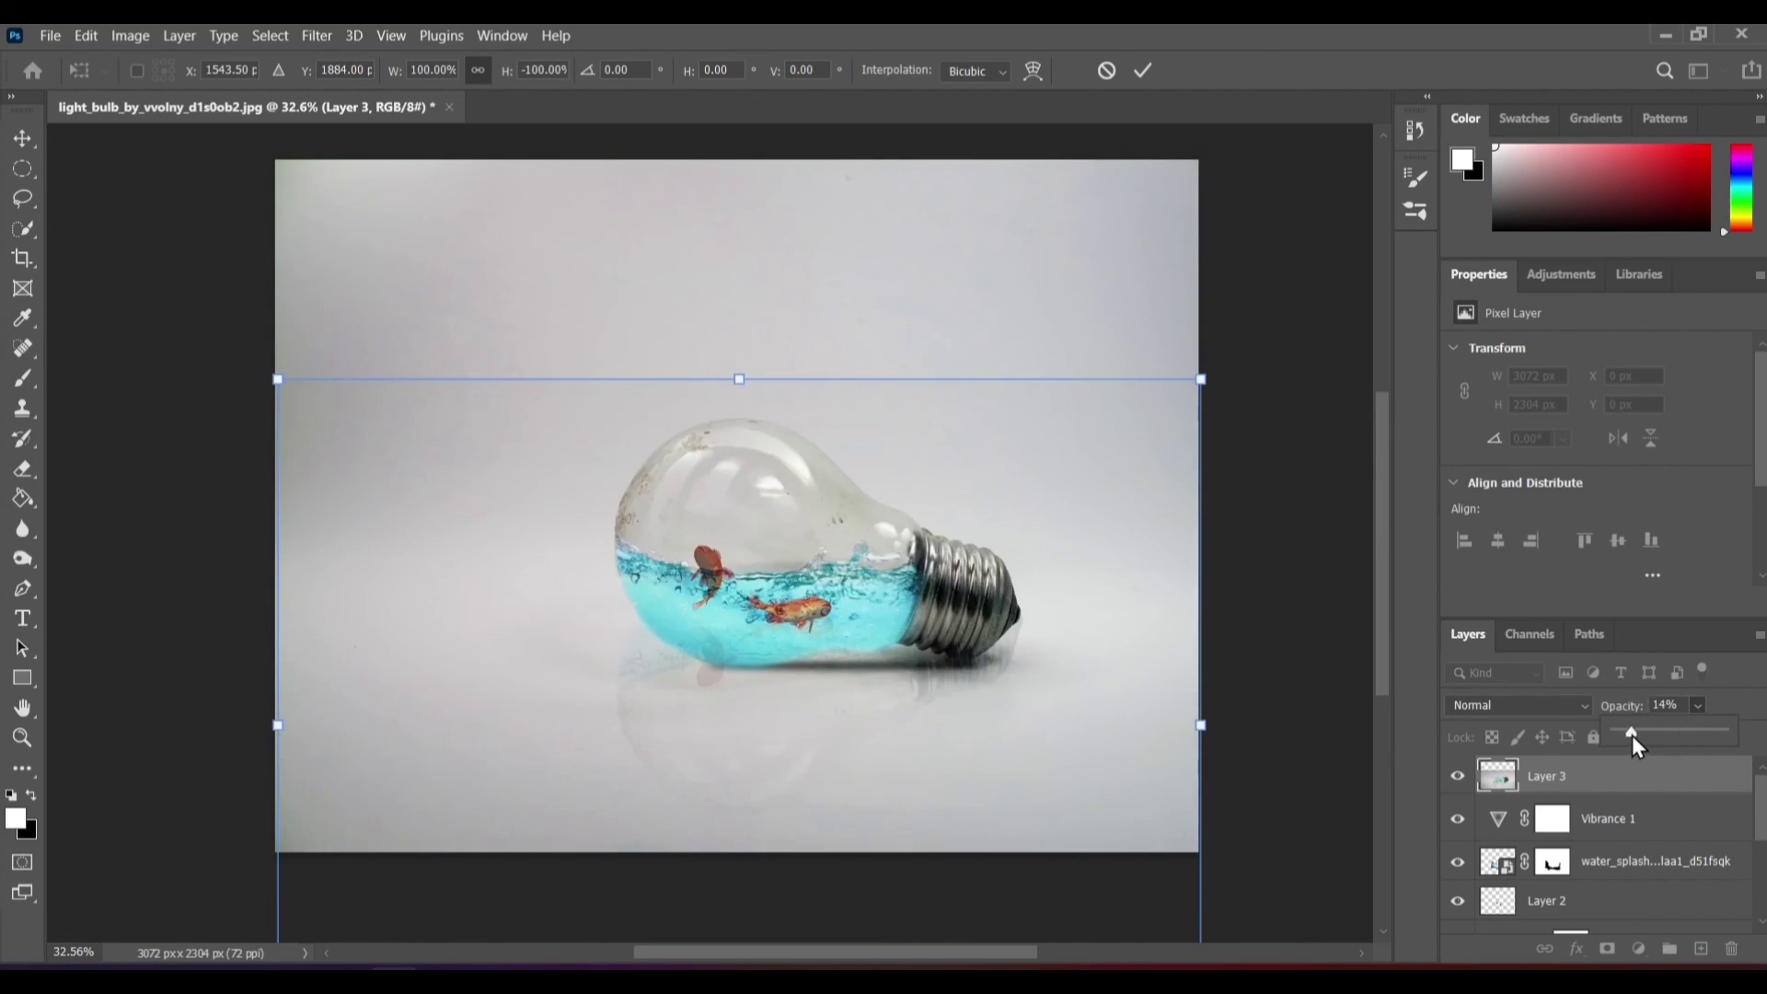
left_click_drag(859, 426, 880, 521)
left_click_drag(746, 440, 739, 439)
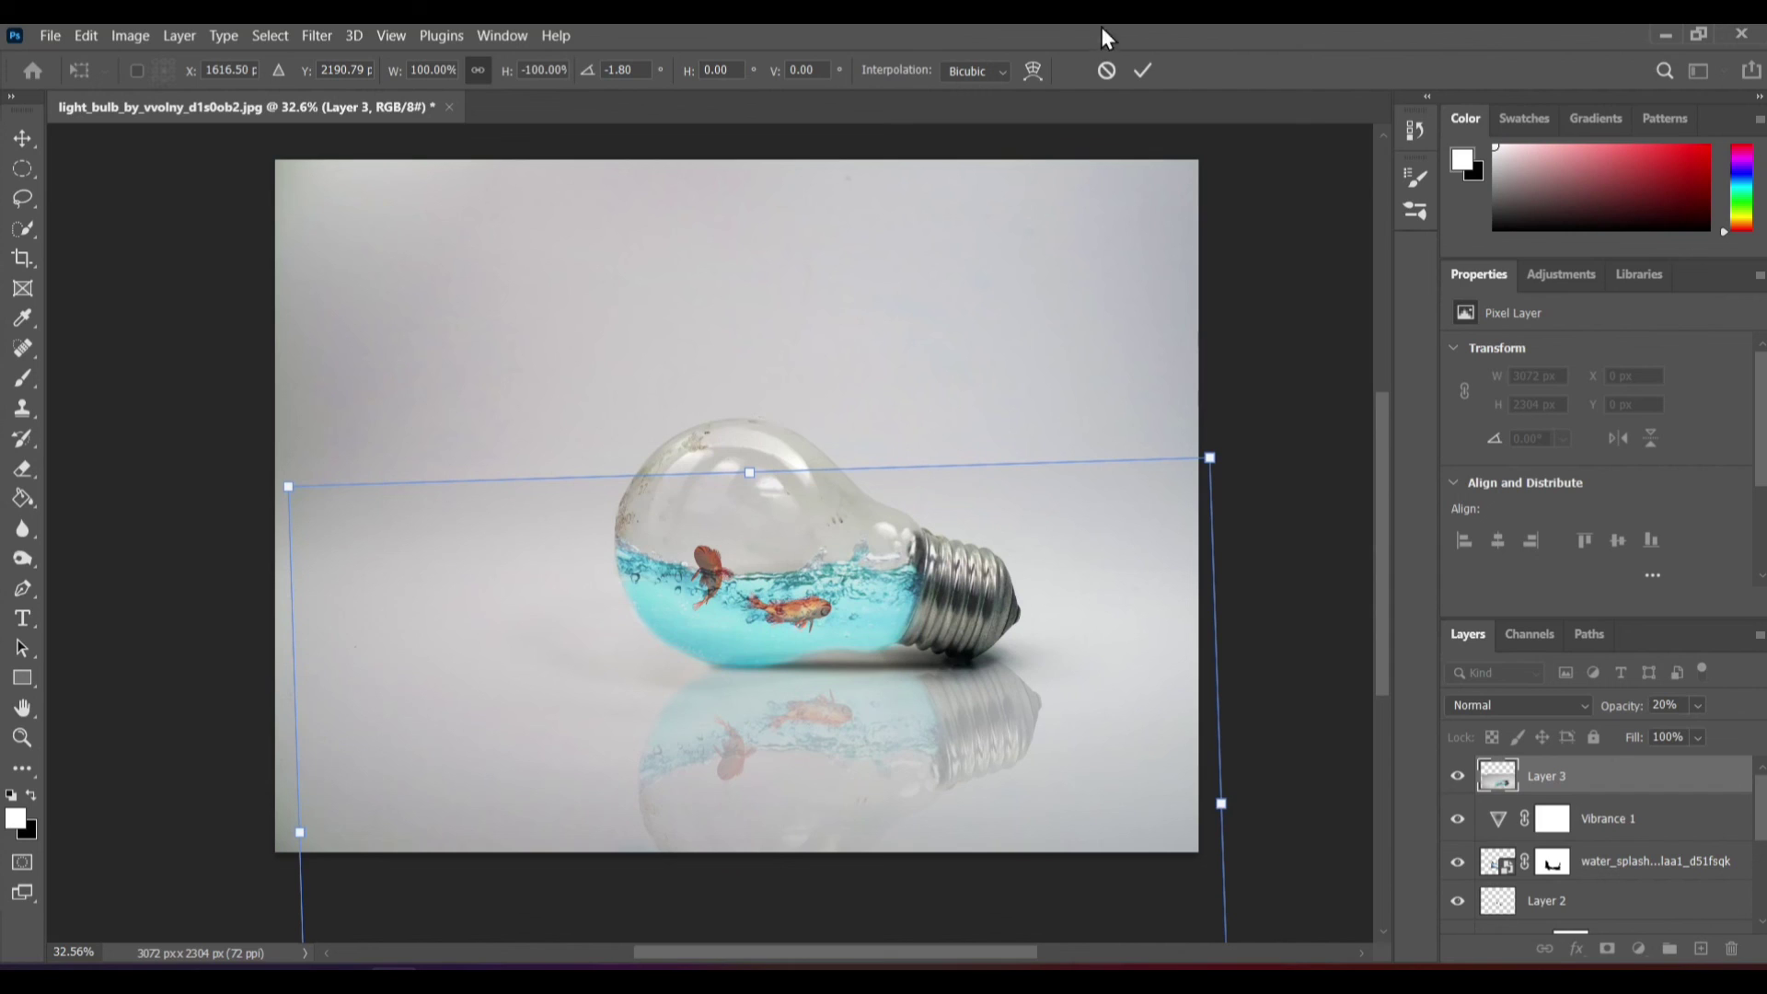
key("Return")
key("ctrl+0")
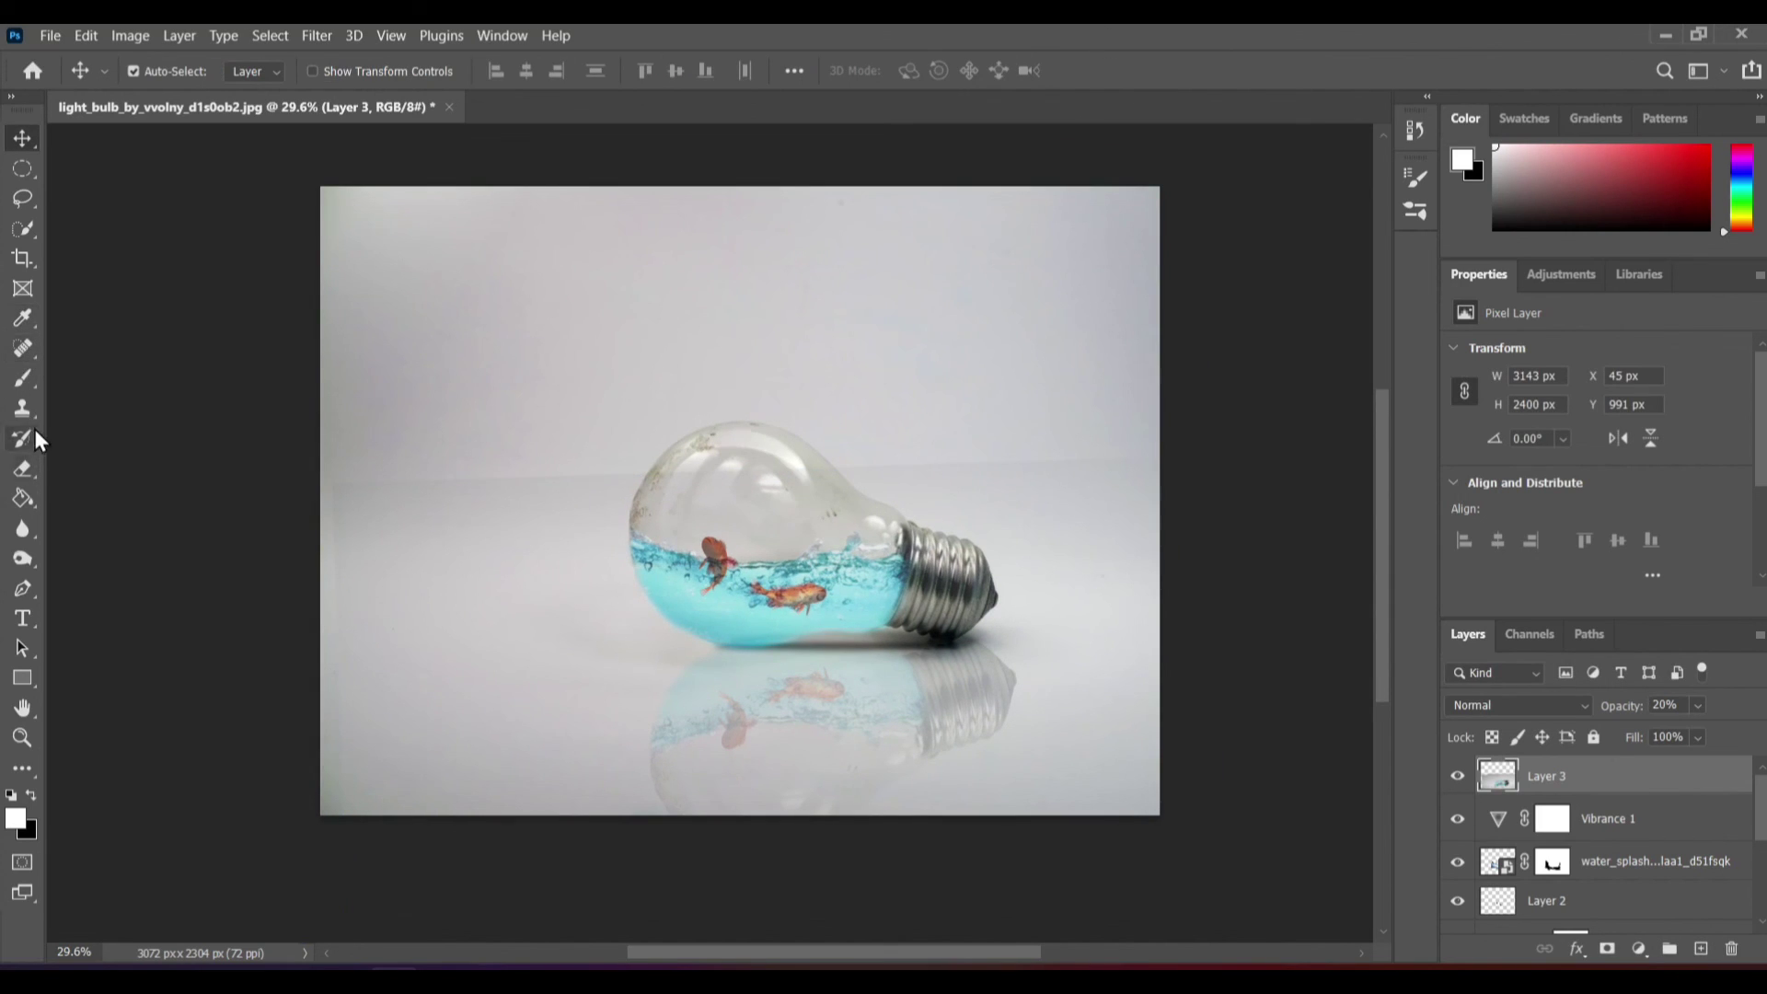
left_click(23, 468)
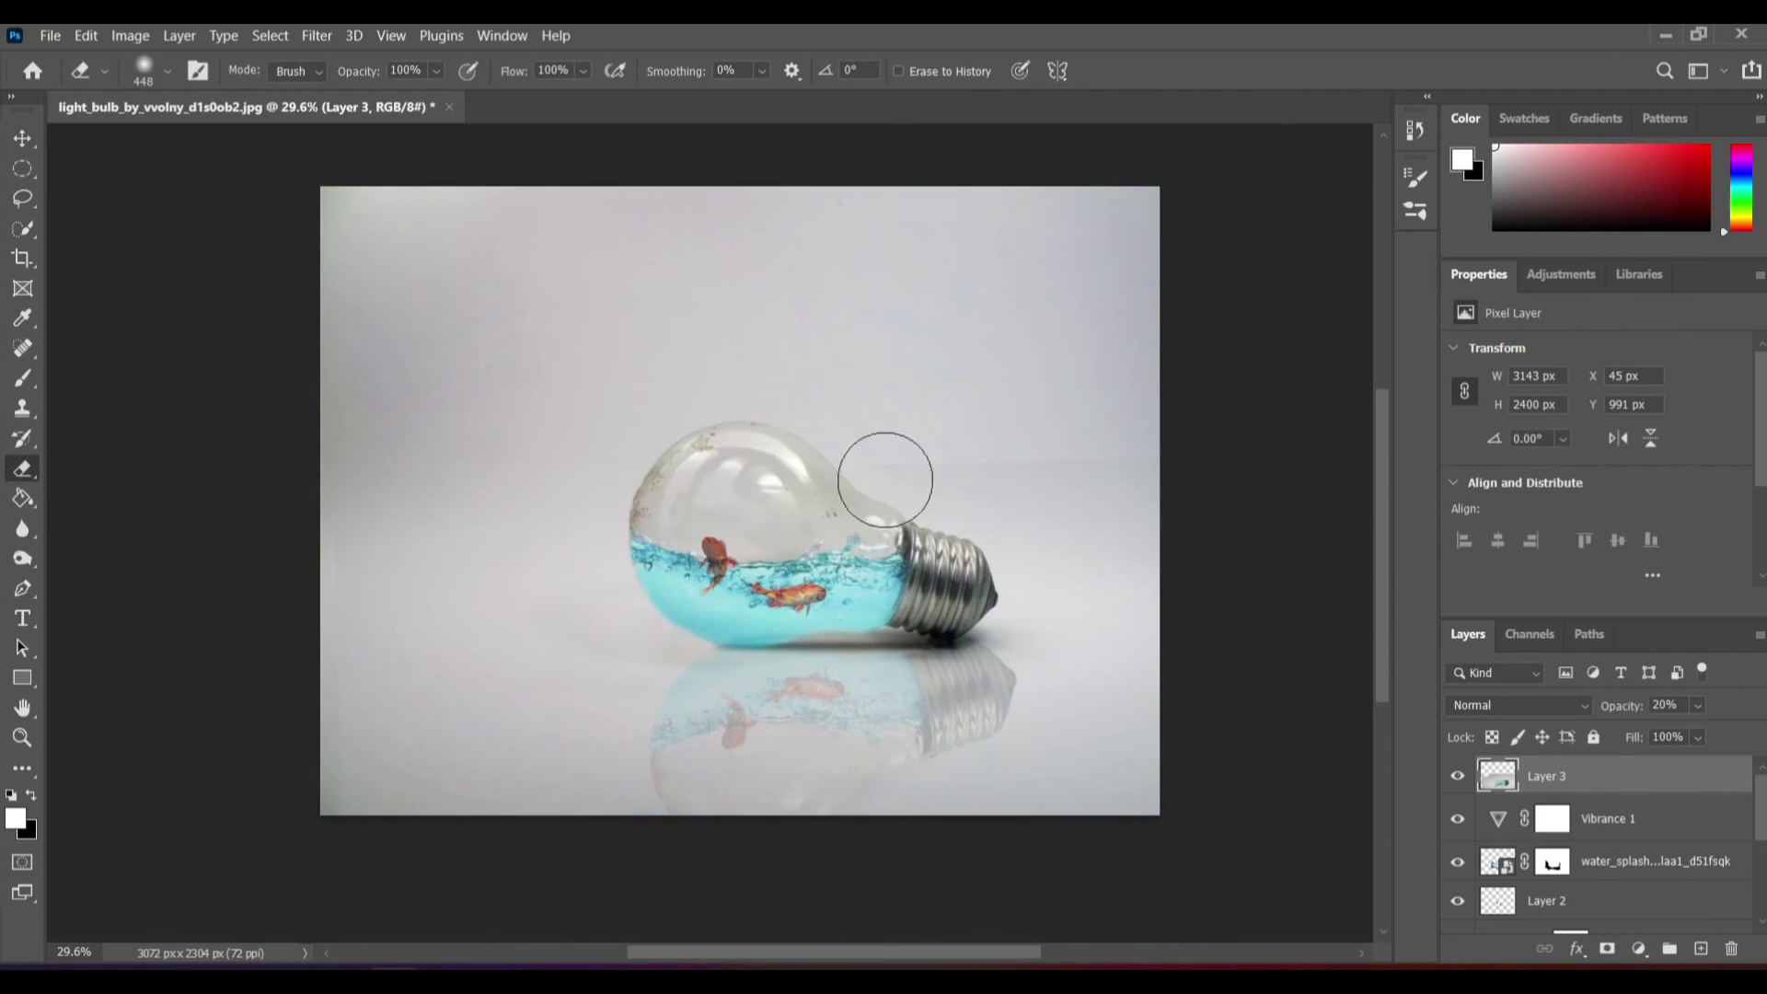